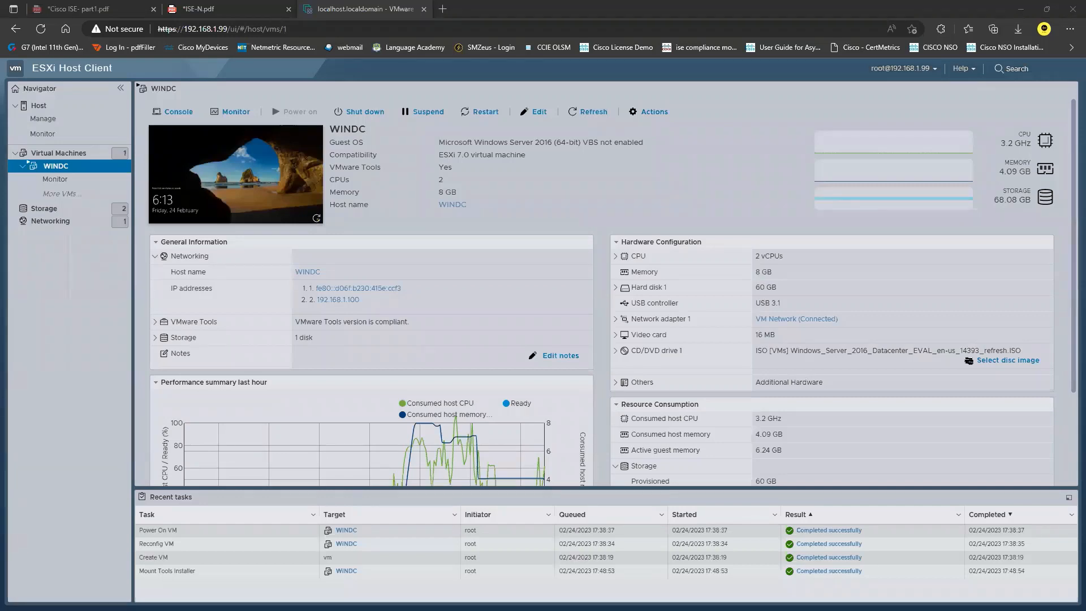
# Step: After checking the network diagram PDF, start a brand-new VM from the Virtual Machines list
pyautogui.click(252, 6)
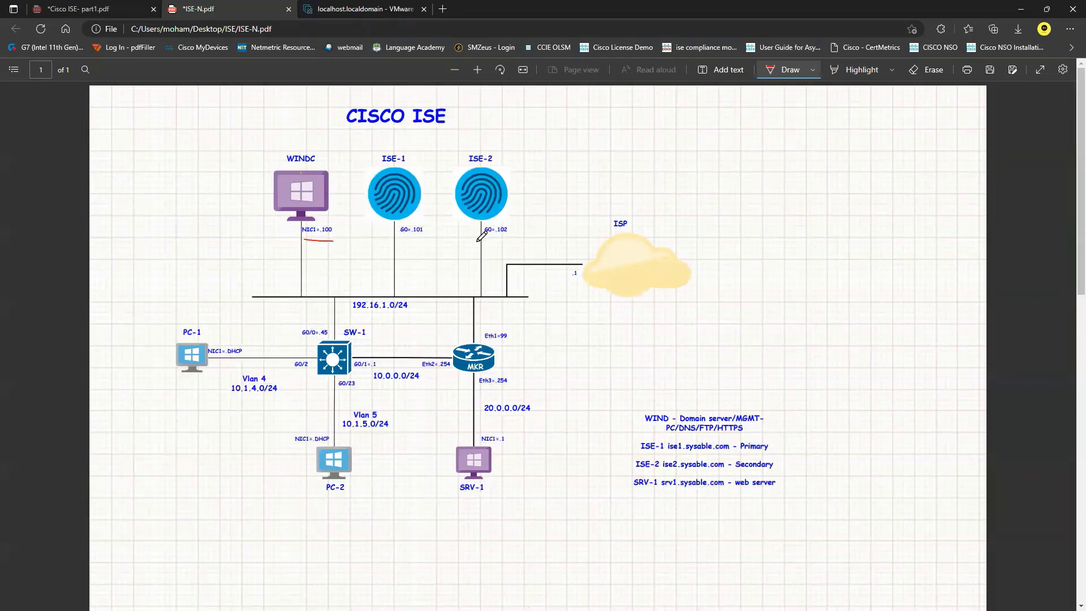
pyautogui.click(360, 9)
pyautogui.click(59, 153)
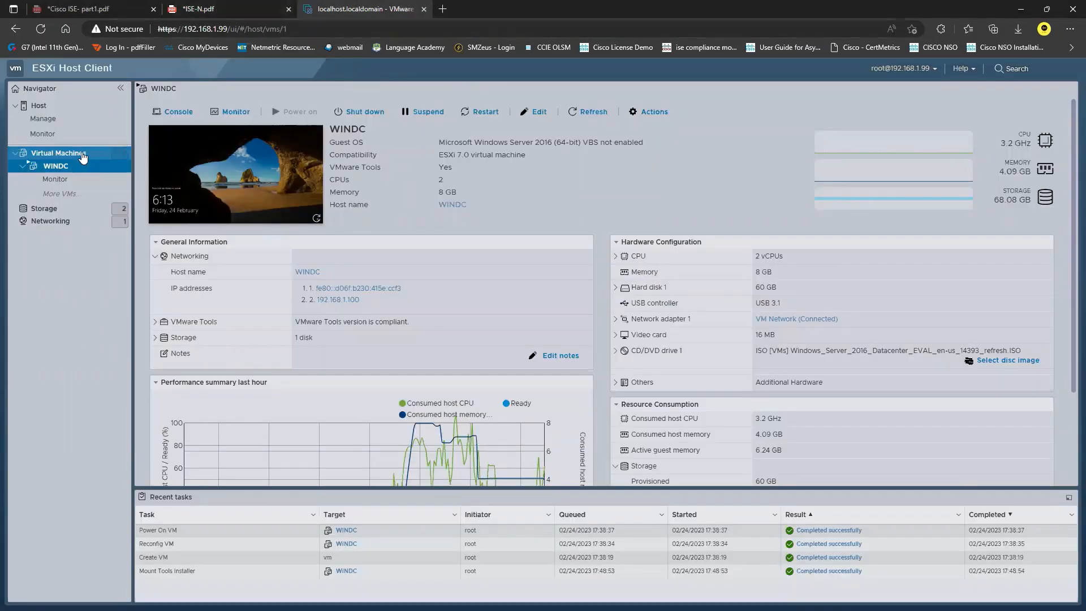
pyautogui.click(207, 109)
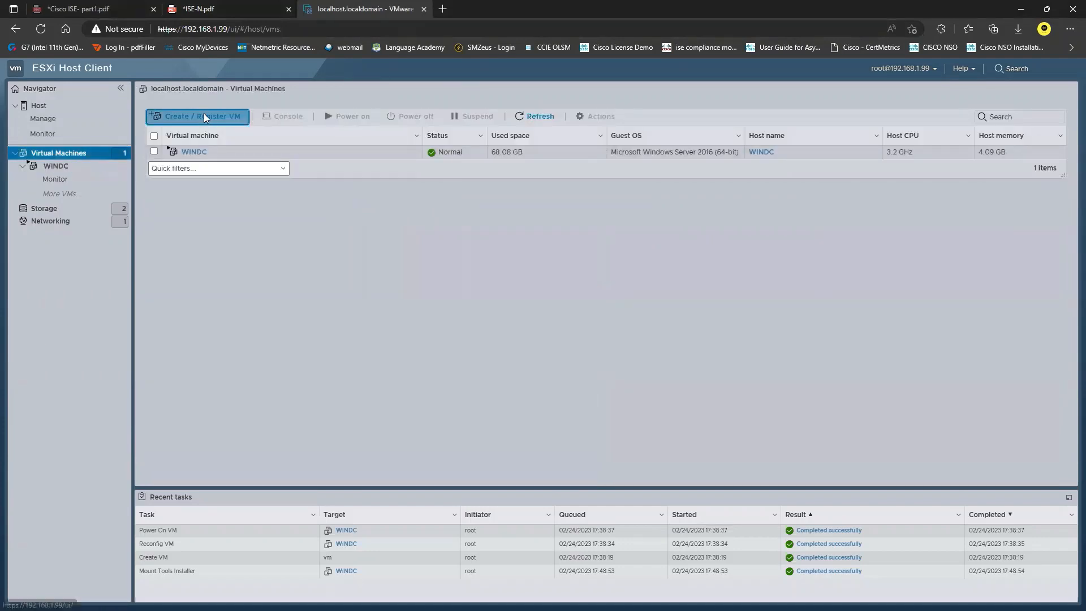
pyautogui.click(729, 492)
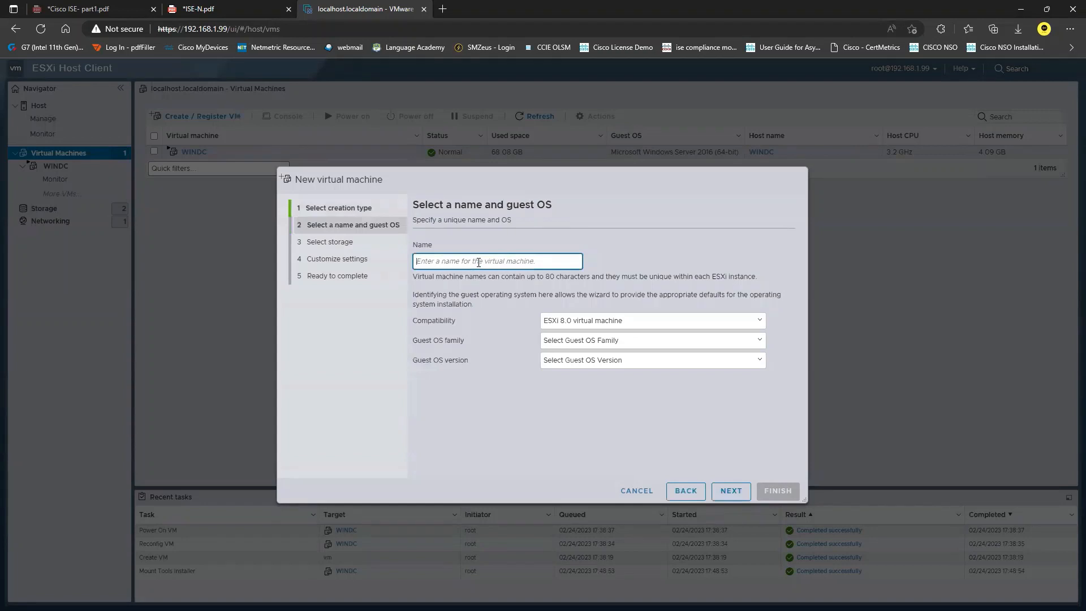
# Step: Name the VM ISE-1 with ESXi 7.0 compatibility and a Red Hat Enterprise Linux 8 (64-bit) guest
pyautogui.write('ISE-1')
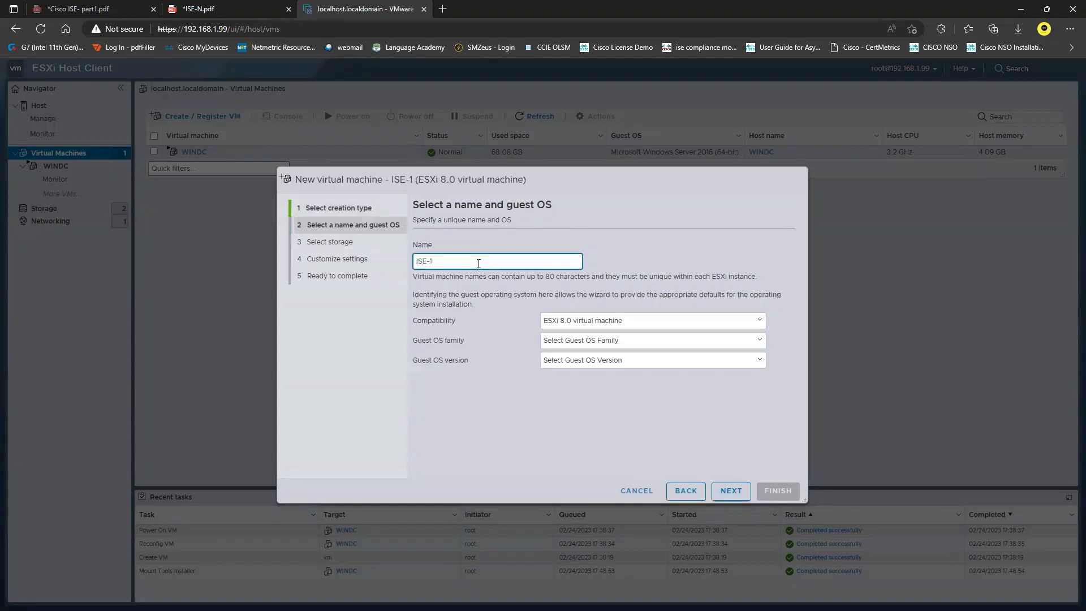
pyautogui.click(611, 320)
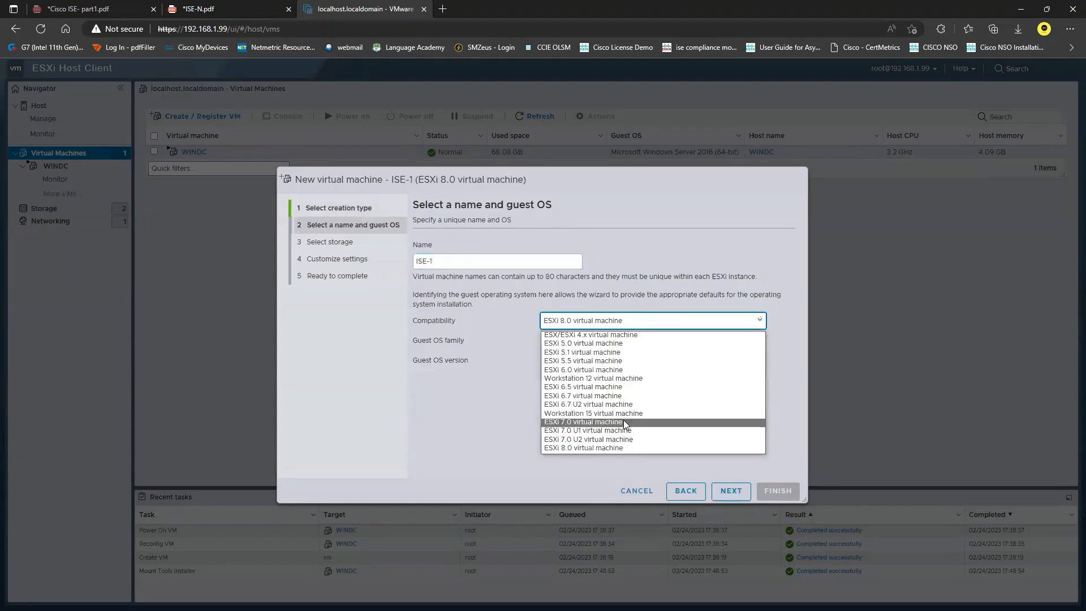
pyautogui.click(621, 421)
pyautogui.click(650, 341)
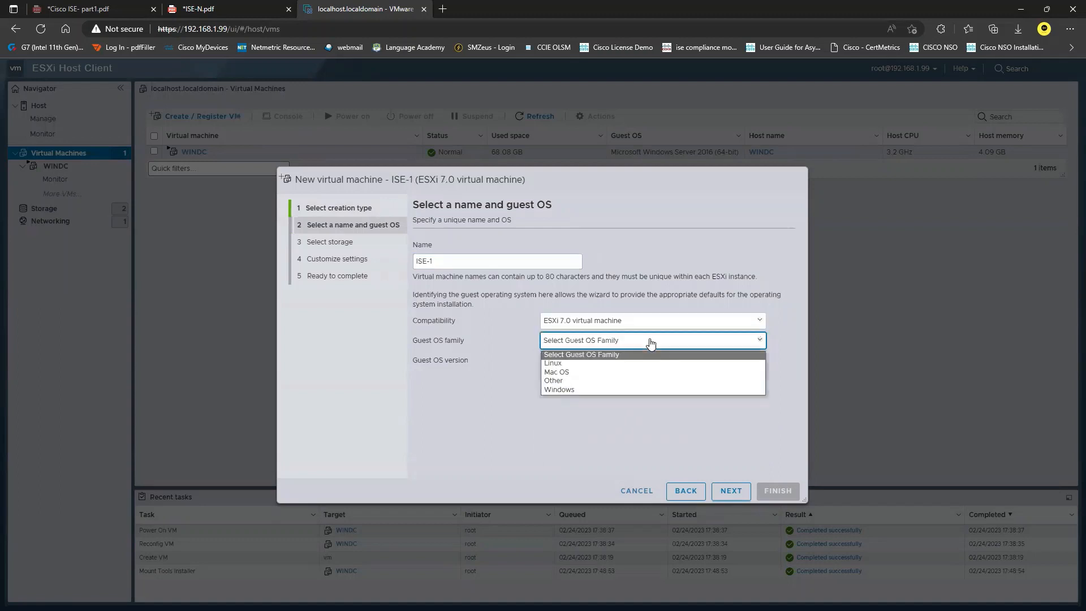
pyautogui.click(579, 362)
pyautogui.click(648, 361)
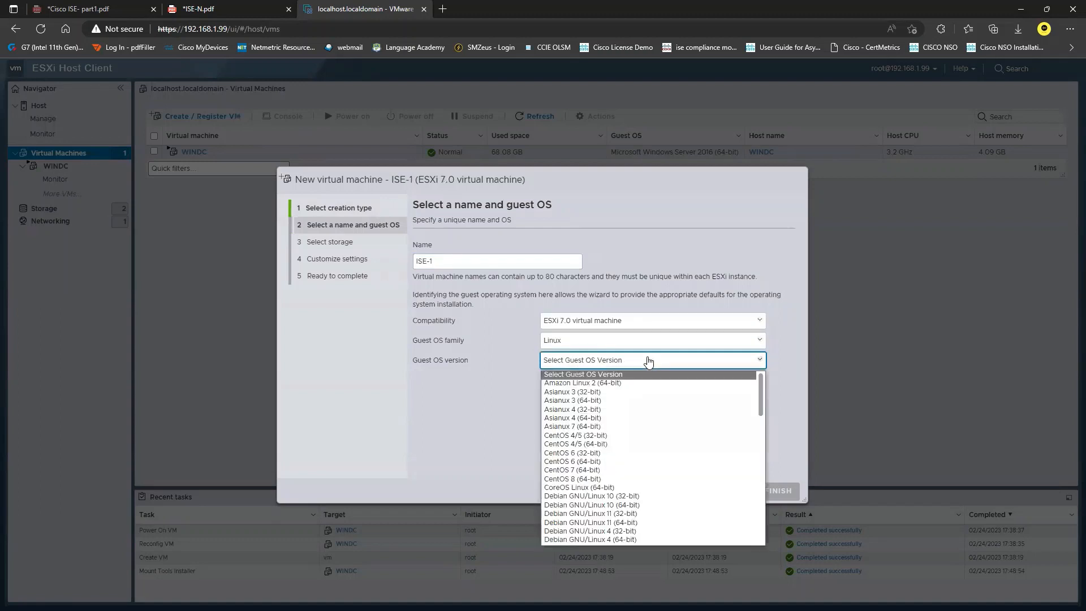
pyautogui.scroll(-5, 659, 469)
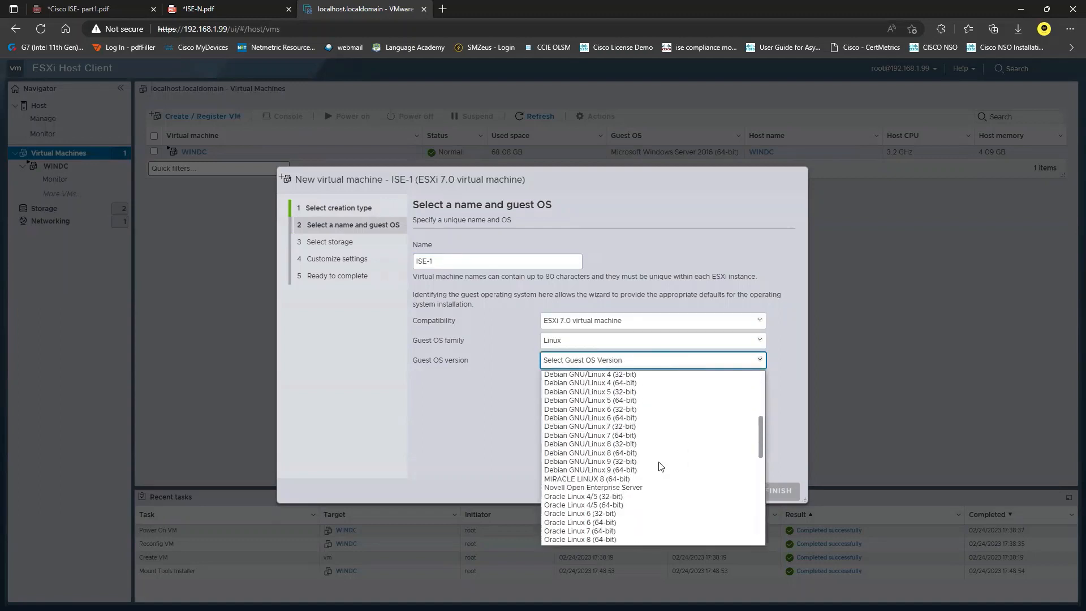
pyautogui.scroll(-8, 651, 453)
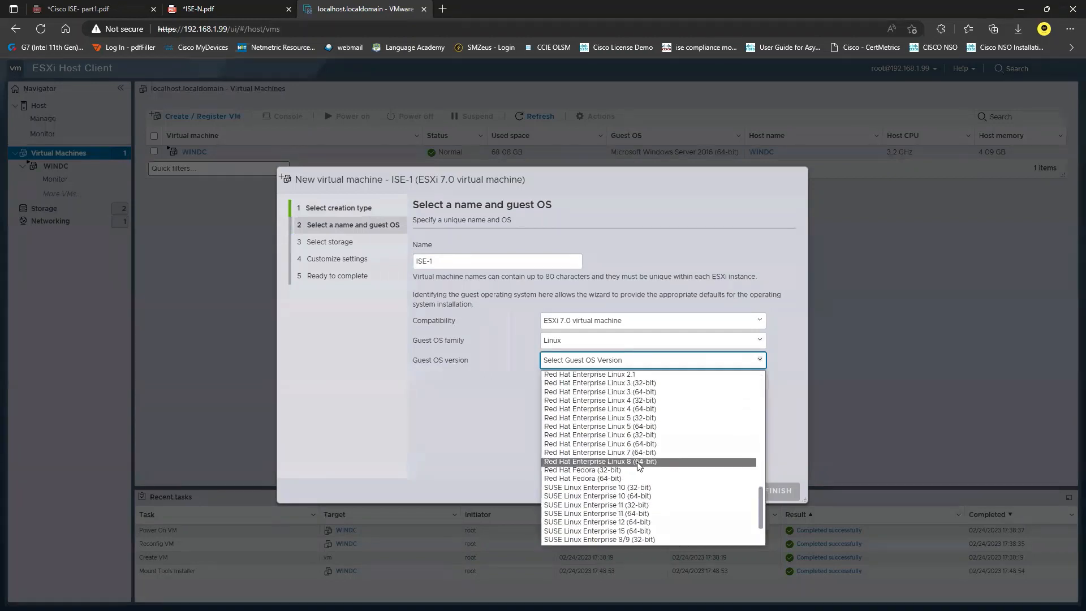
pyautogui.click(637, 461)
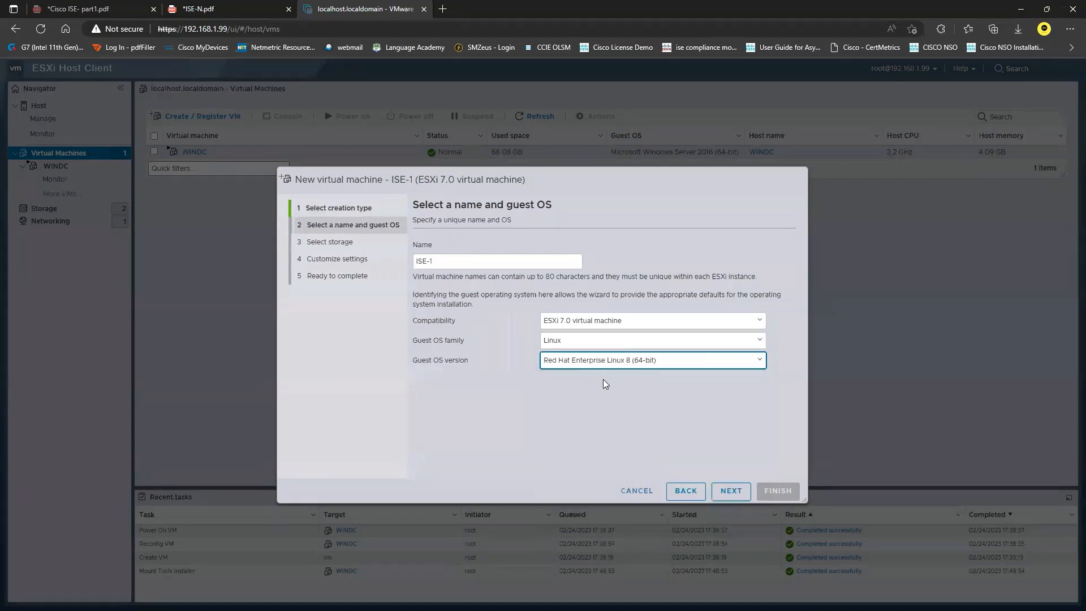
pyautogui.click(731, 491)
# Step: Store ISE-1 on the VMs datastore with 4 CPUs, 32 GB memory and a 300 GB disk
pyautogui.click(439, 339)
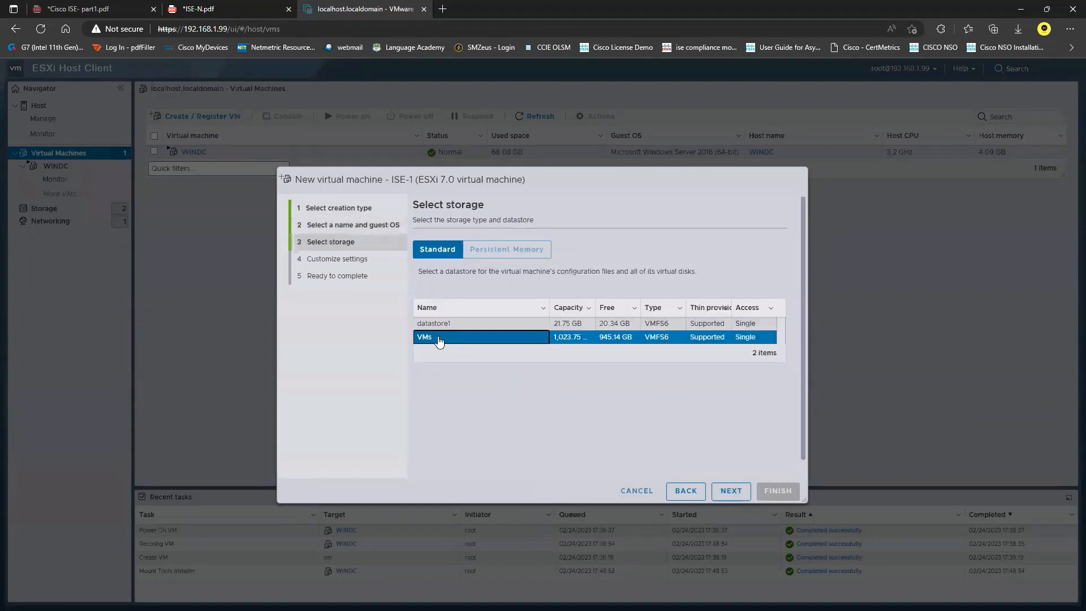
pyautogui.click(735, 491)
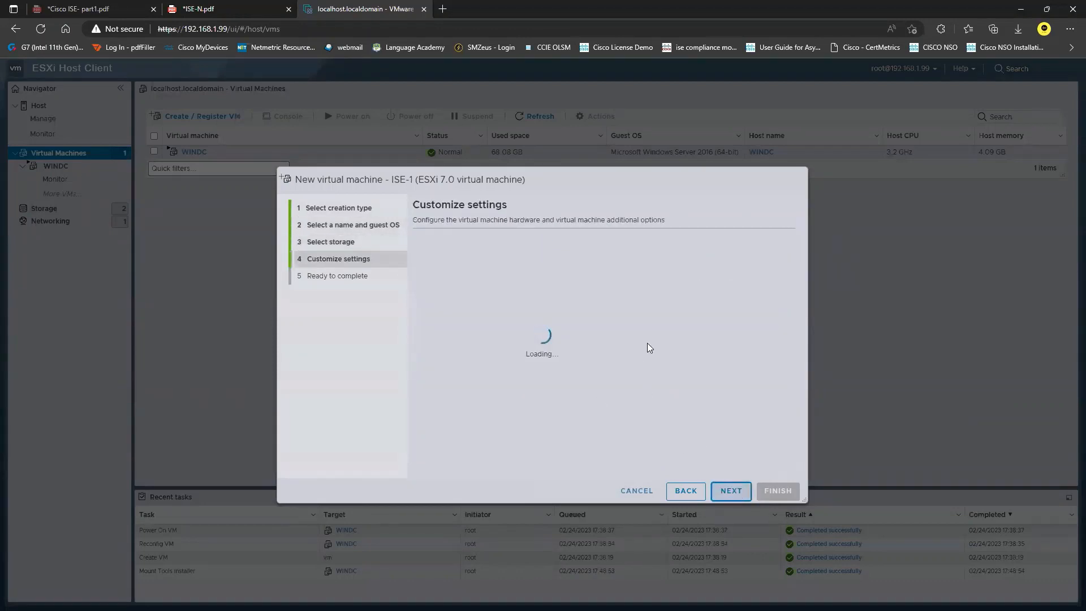
pyautogui.click(591, 293)
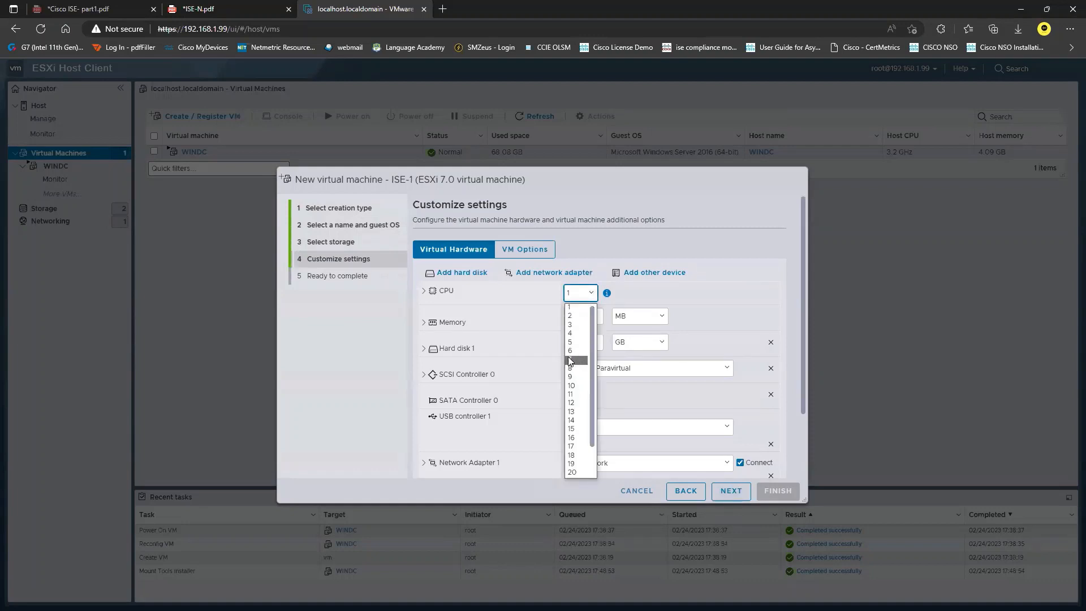
pyautogui.click(570, 332)
pyautogui.click(639, 316)
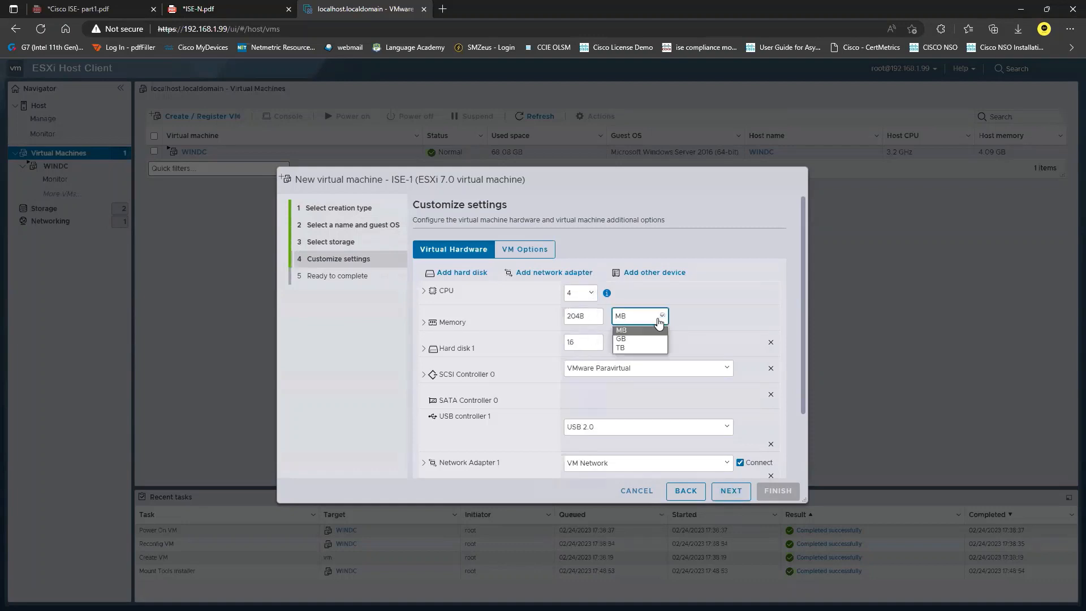
pyautogui.click(640, 343)
pyautogui.moveTo(598, 316); pyautogui.dragTo(544, 313)
pyautogui.write('32')
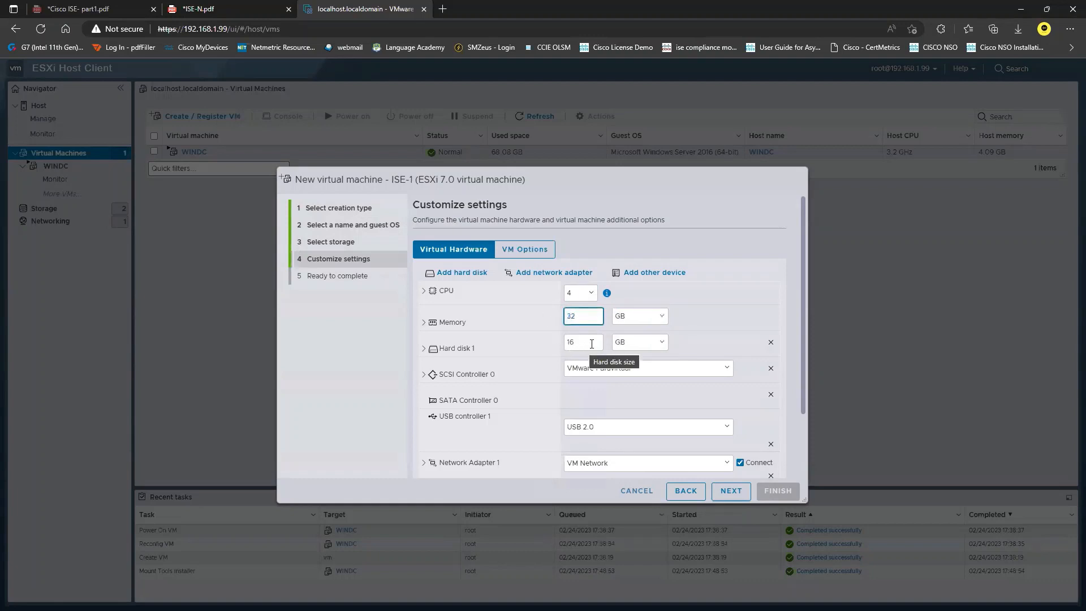
pyautogui.moveTo(591, 344); pyautogui.dragTo(551, 343)
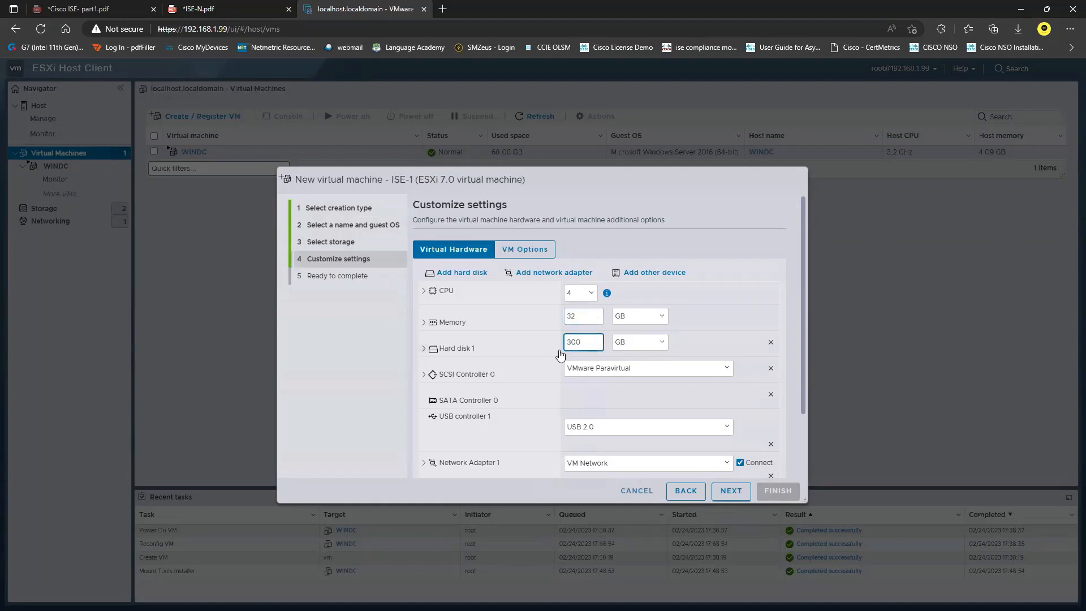
pyautogui.scroll(-2, 571, 378)
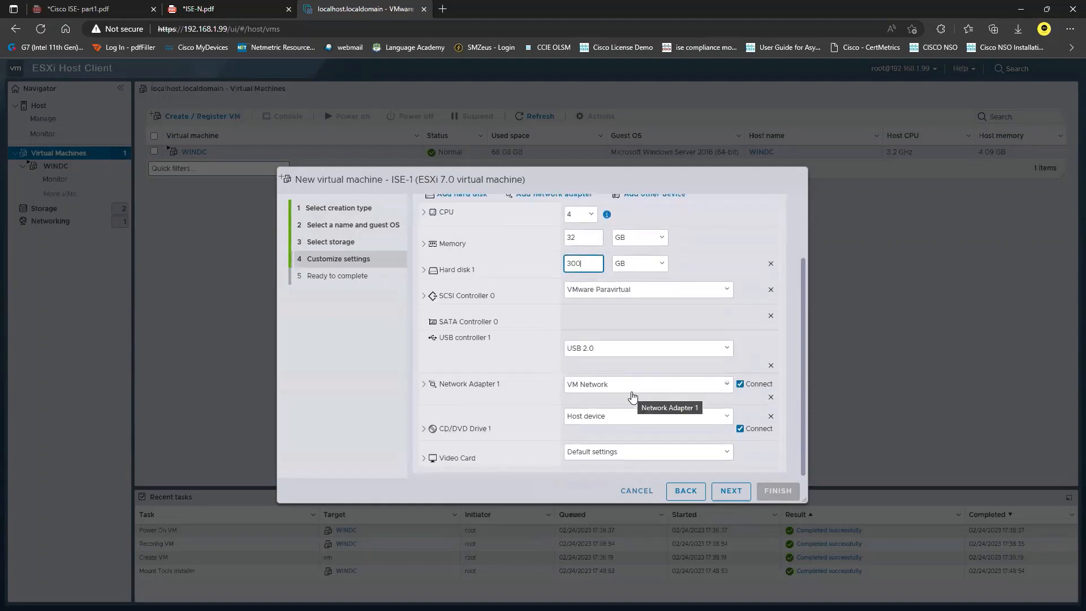
pyautogui.scroll(2, 541, 345)
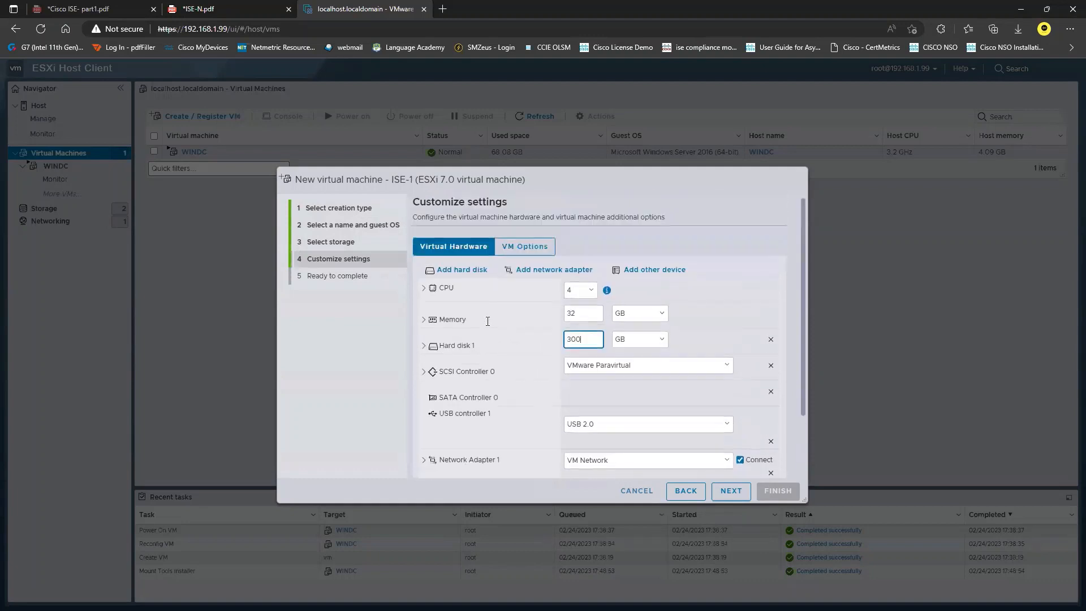
# Step: Add a second network adapter, attach ise-3.1.0.518.SPA.x86_64.iso to the CD/DVD drive, and finish the VM
pyautogui.click(544, 274)
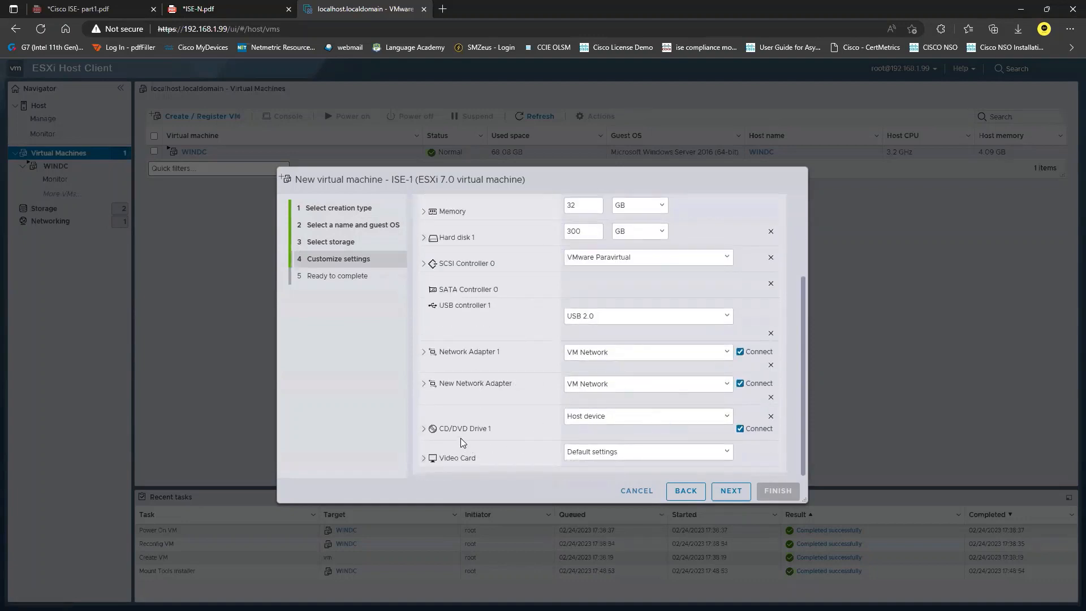
pyautogui.click(644, 416)
pyautogui.click(618, 440)
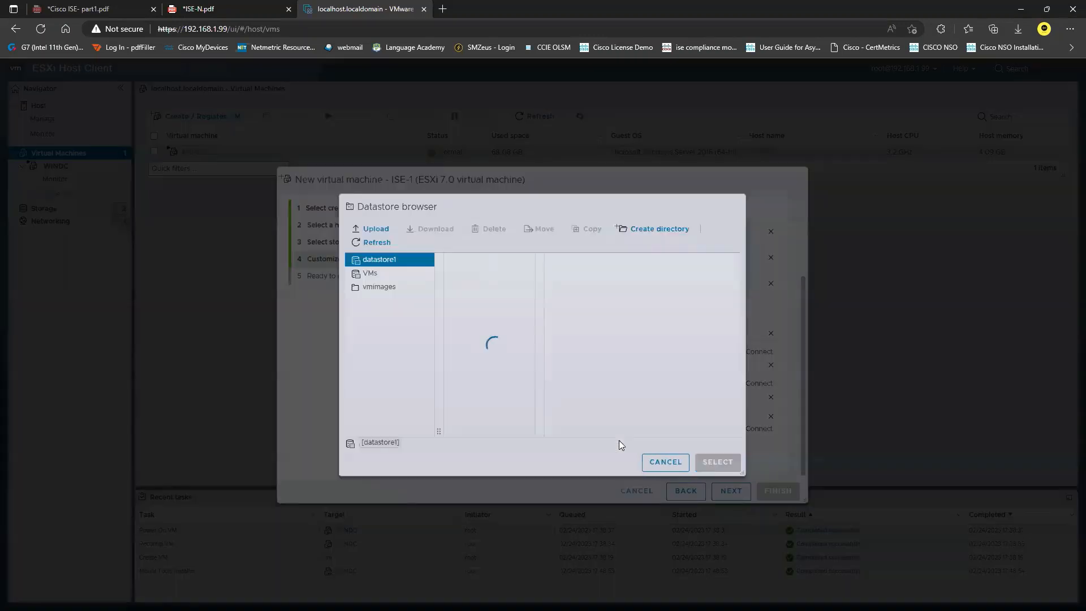
pyautogui.click(378, 277)
pyautogui.click(480, 284)
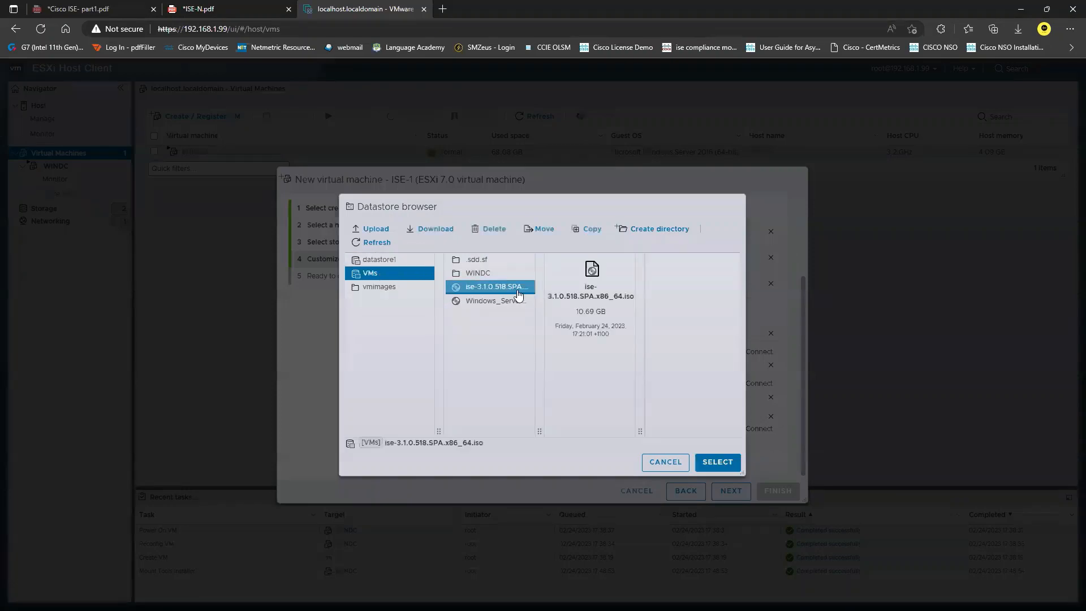
pyautogui.click(723, 465)
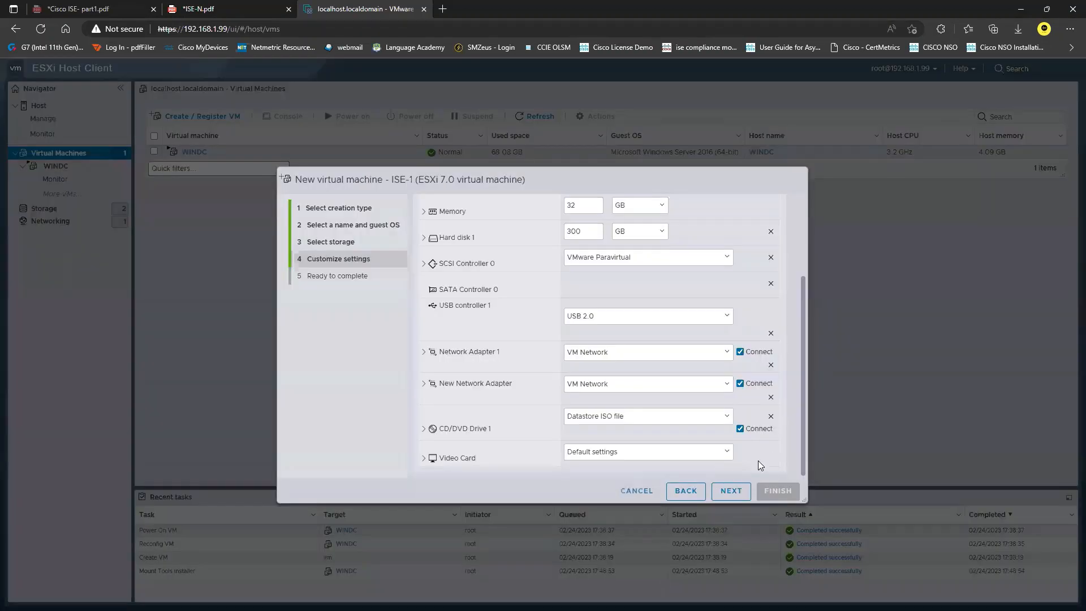
pyautogui.click(732, 491)
pyautogui.click(779, 490)
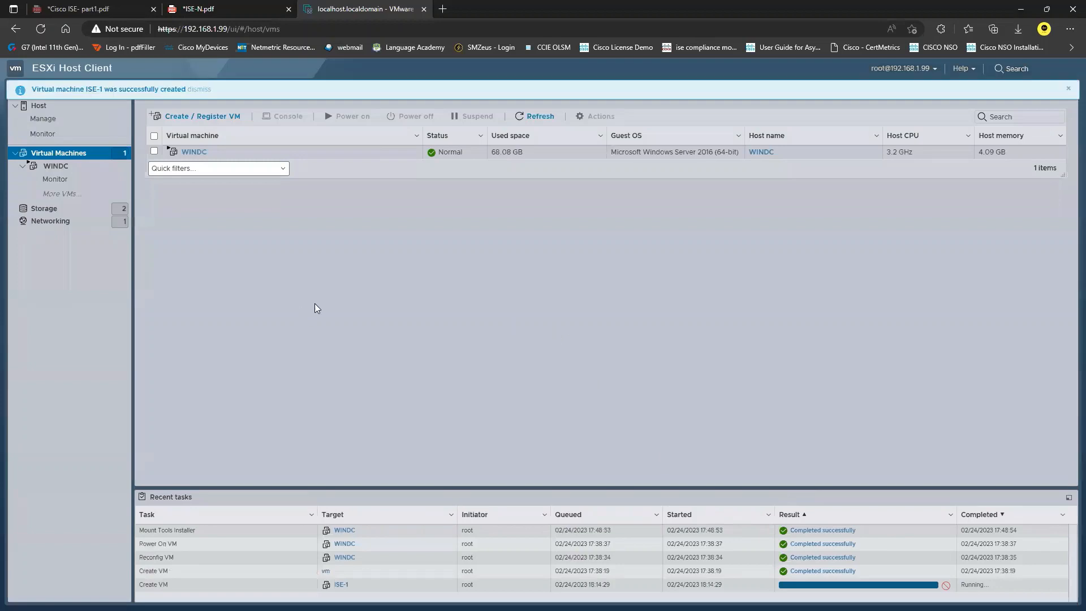
# Step: Change ISE-1's boot firmware from EFI to BIOS and save the settings
pyautogui.click(189, 165)
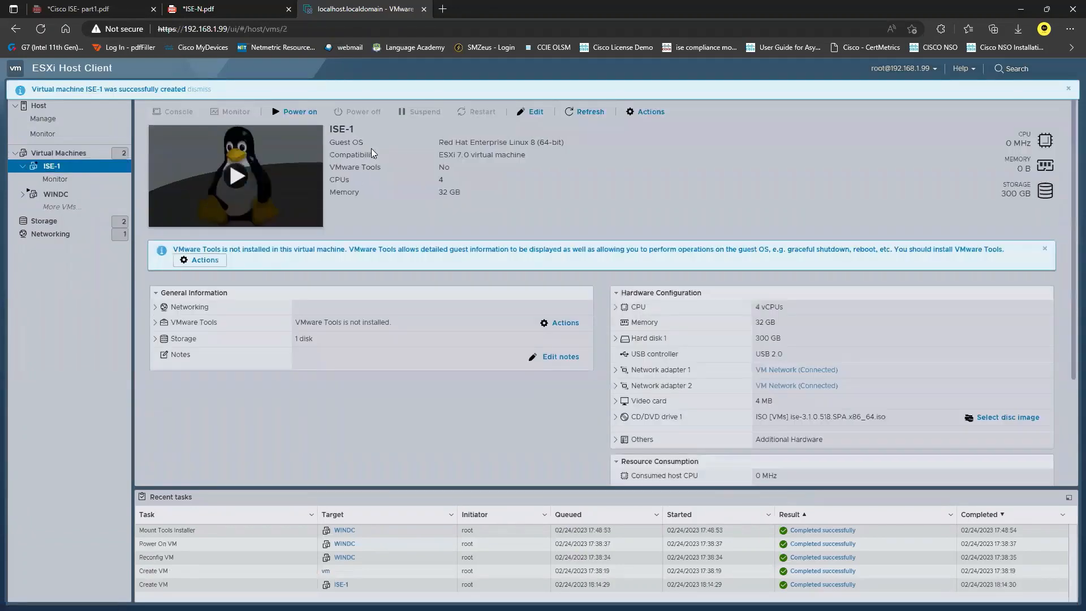
pyautogui.click(540, 113)
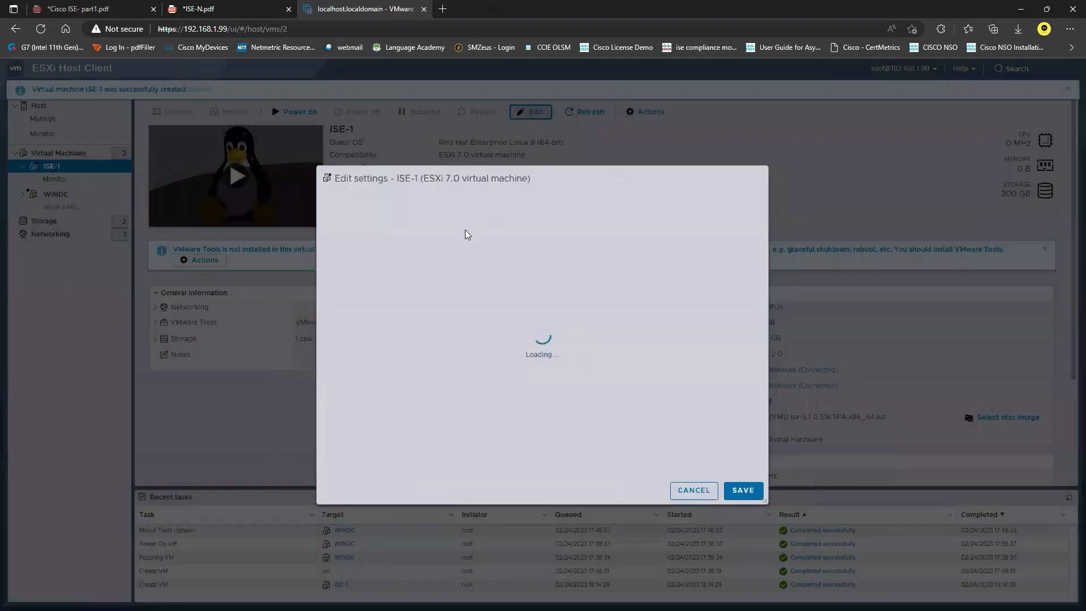
pyautogui.click(445, 206)
pyautogui.click(392, 304)
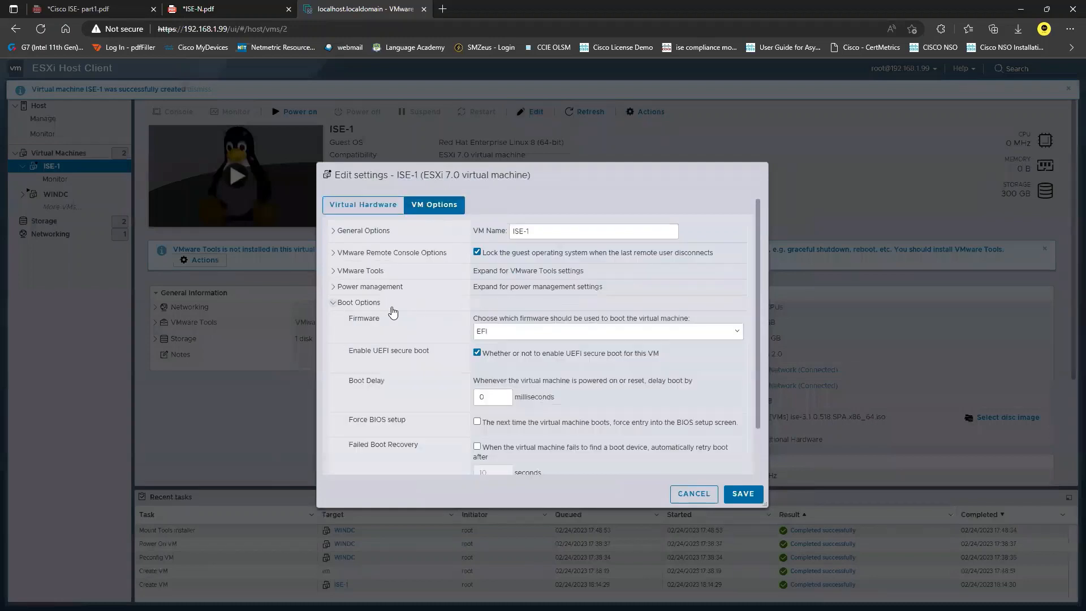
pyautogui.click(559, 331)
pyautogui.click(519, 351)
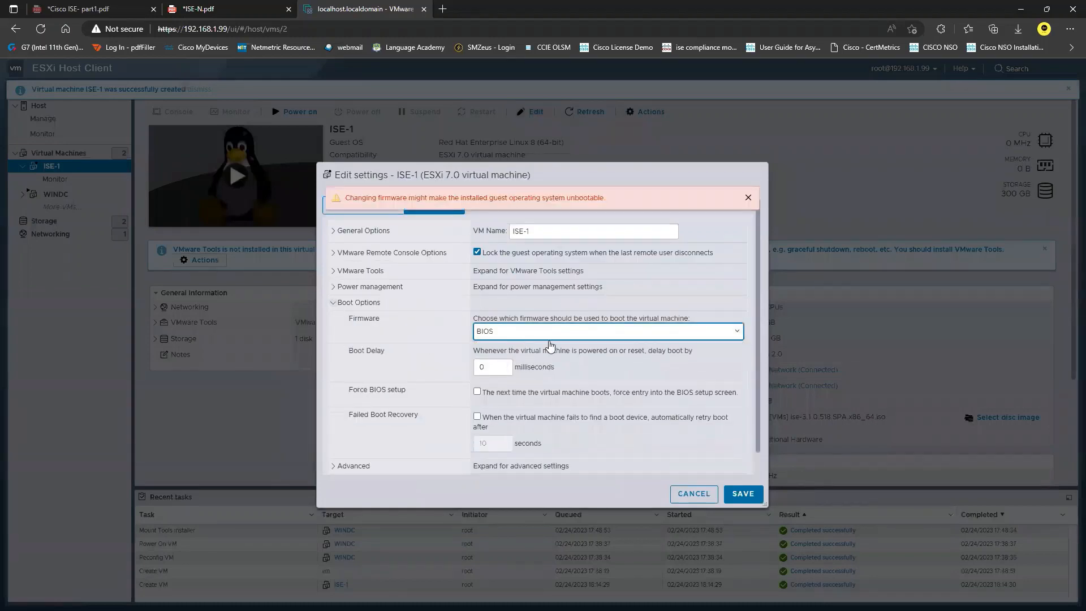
pyautogui.click(748, 197)
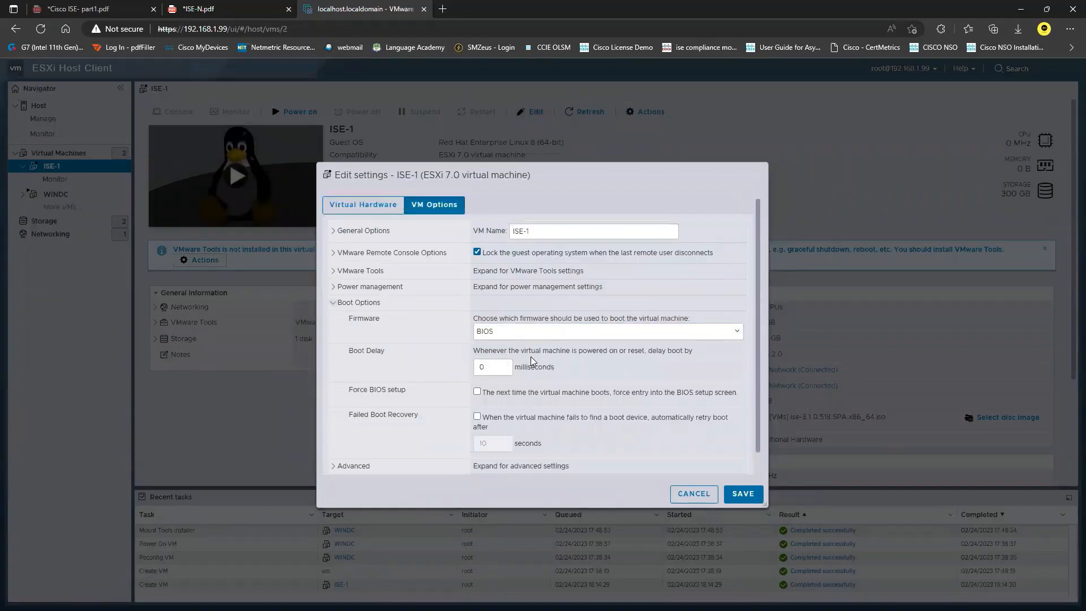
pyautogui.click(379, 213)
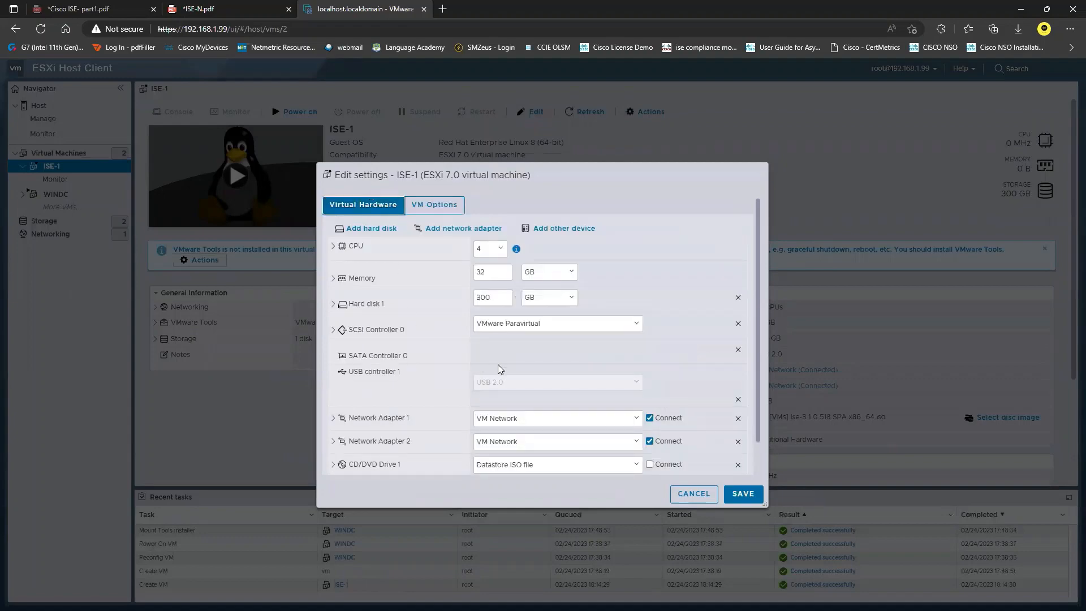
pyautogui.scroll(-1, 498, 364)
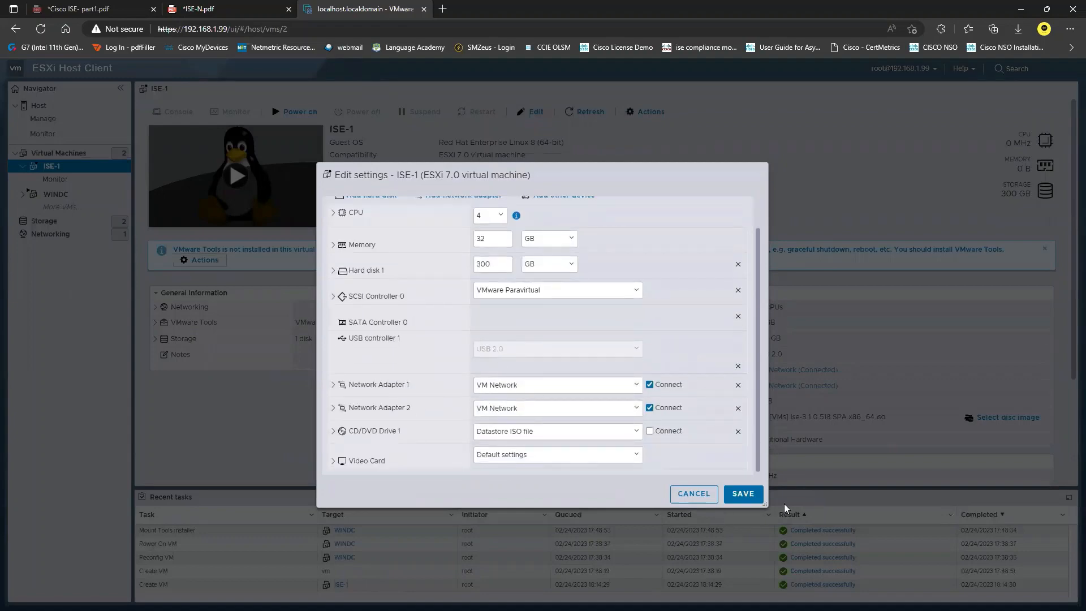
pyautogui.click(750, 497)
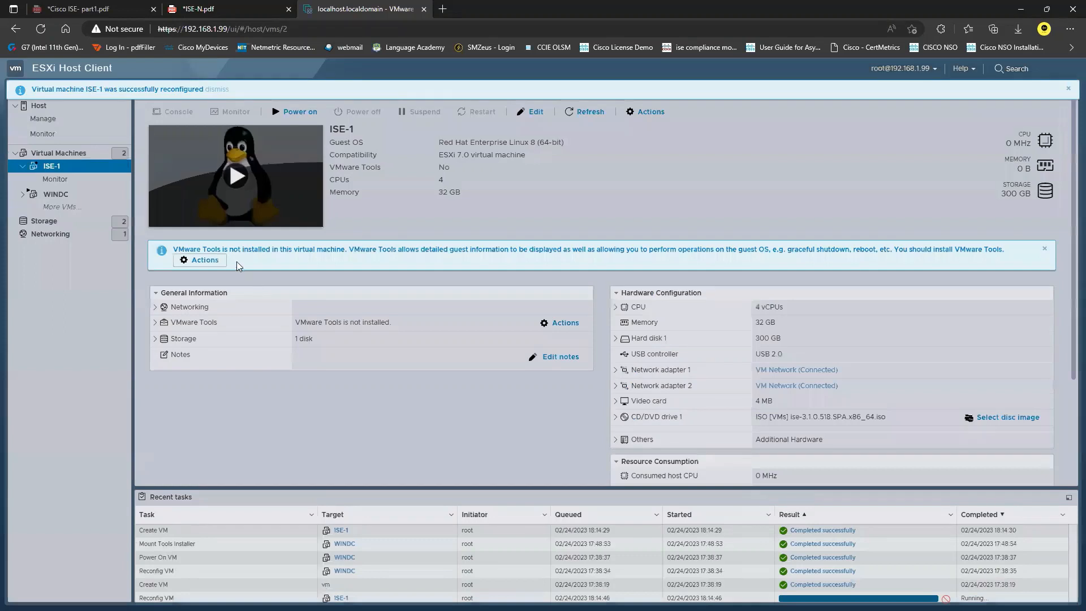
# Step: Delete the ISE-1 VM from the virtual machine list and start a new VM wizard
pyautogui.click(84, 161)
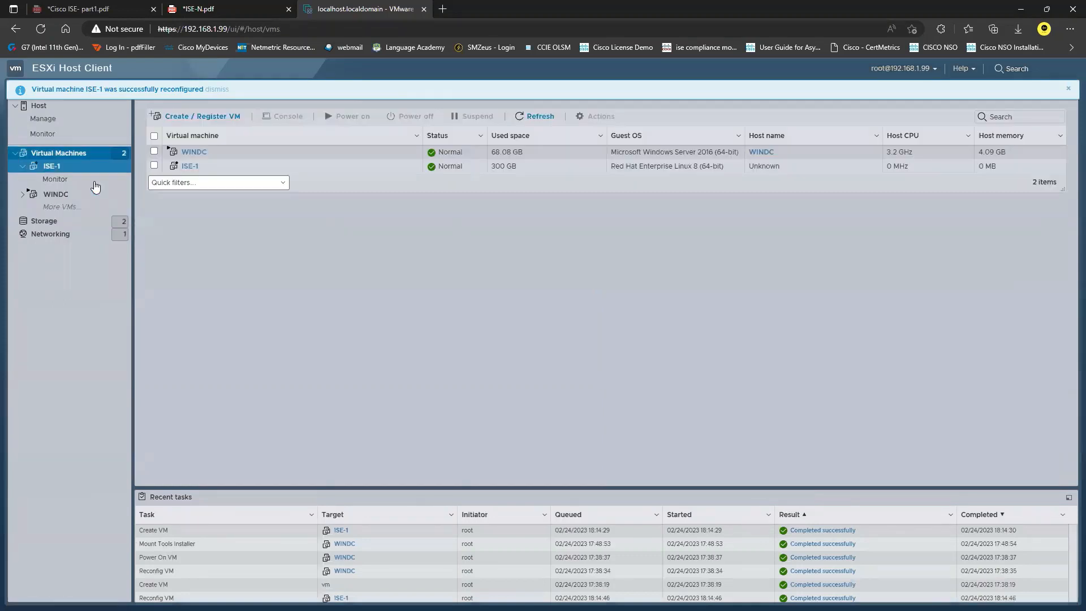
pyautogui.click(156, 166)
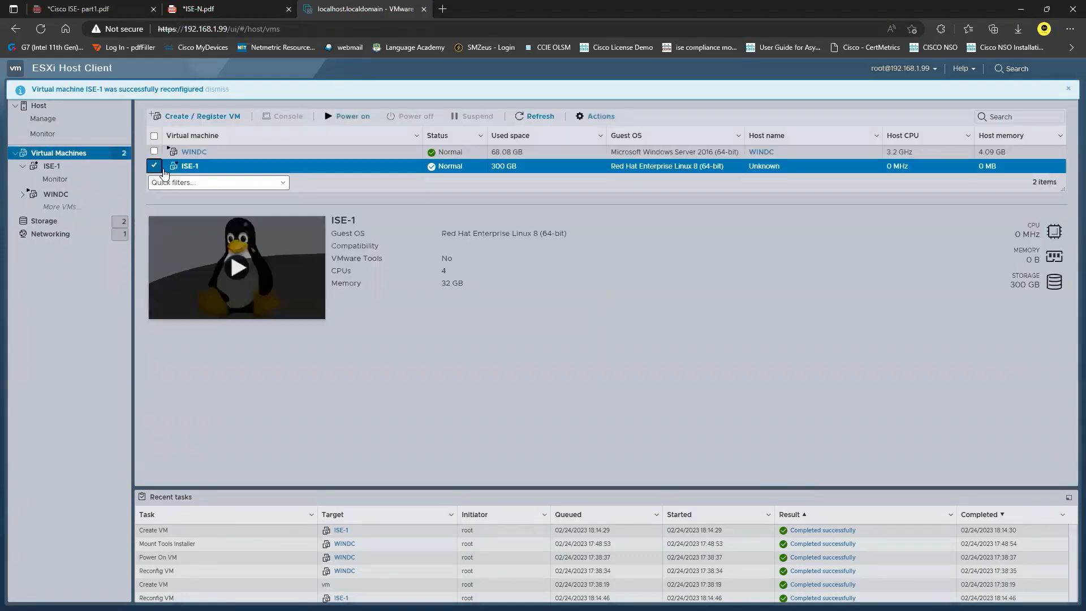
pyautogui.click(596, 116)
pyautogui.click(617, 388)
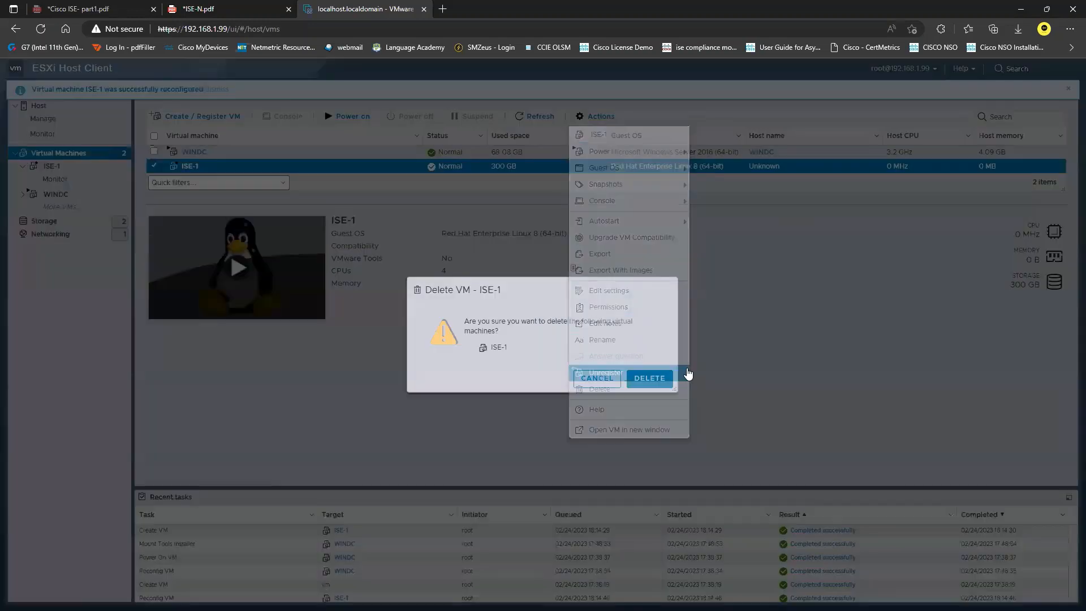
pyautogui.click(649, 378)
pyautogui.click(198, 116)
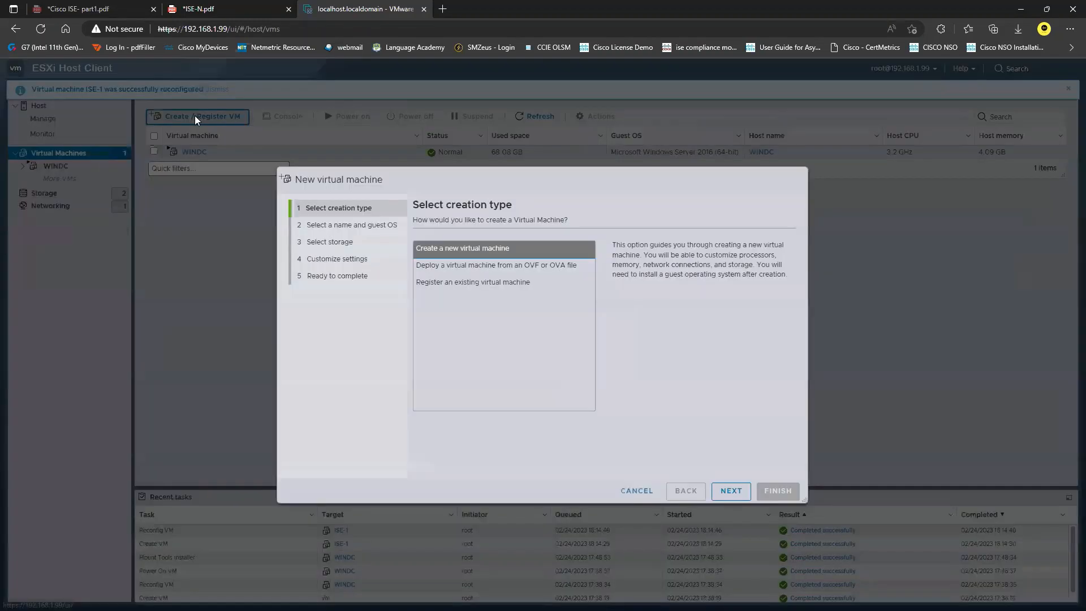
# Step: Name the new VM ISE-1 with ESXi 7.0 compatibility
pyautogui.click(731, 492)
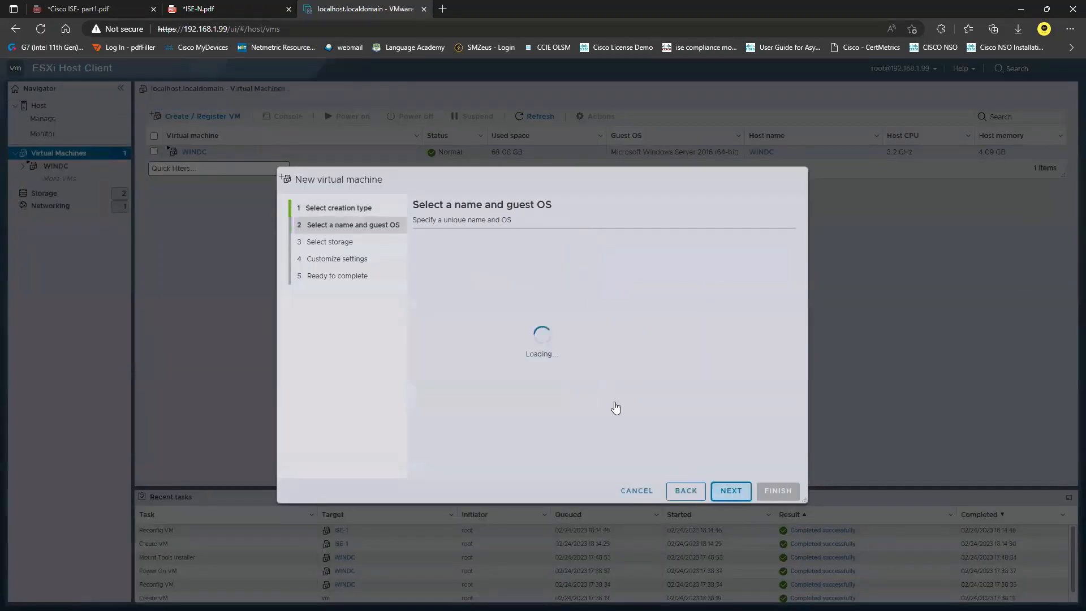
pyautogui.click(523, 261)
pyautogui.write('ISE-1')
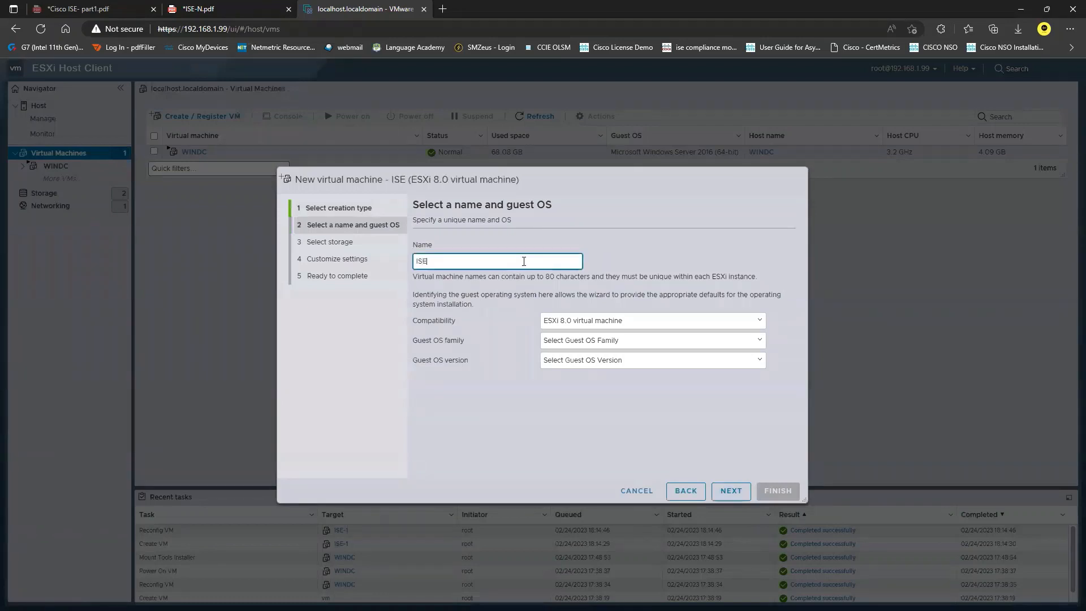
pyautogui.click(648, 322)
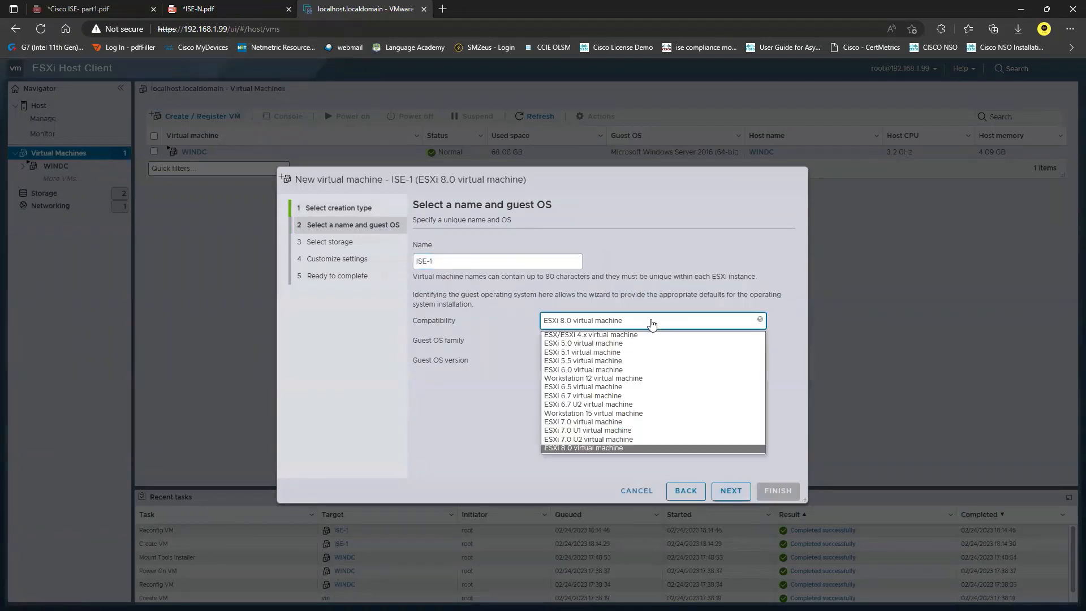
pyautogui.click(599, 424)
# Step: Set the guest OS to Linux, Red Hat Enterprise Linux 8 (64-bit), correcting an accidental RHEL 7 pick
pyautogui.click(630, 341)
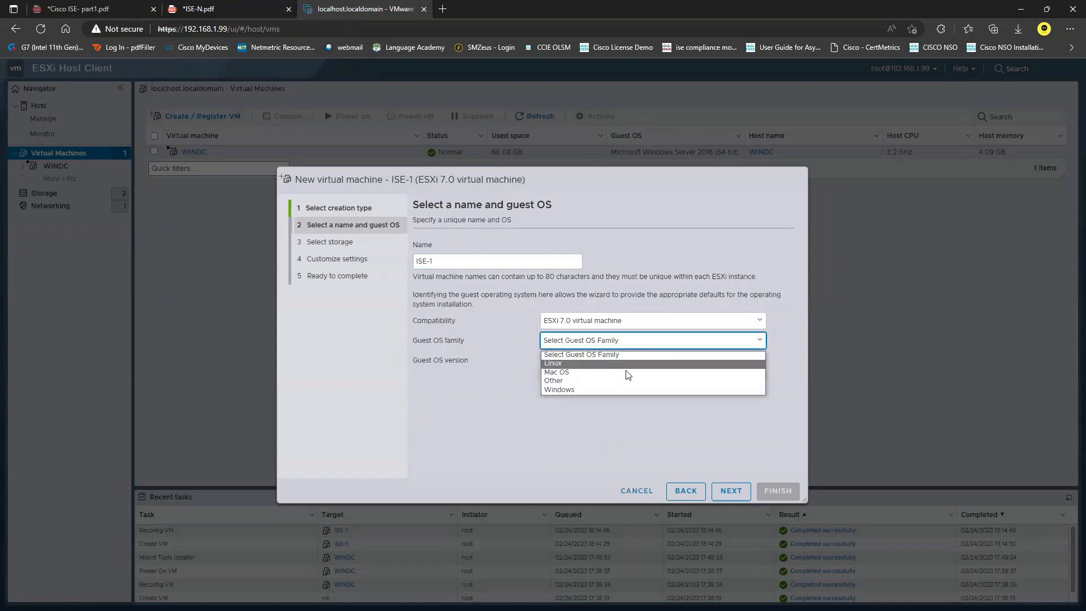
pyautogui.click(618, 369)
pyautogui.click(619, 365)
pyautogui.scroll(-10, 633, 452)
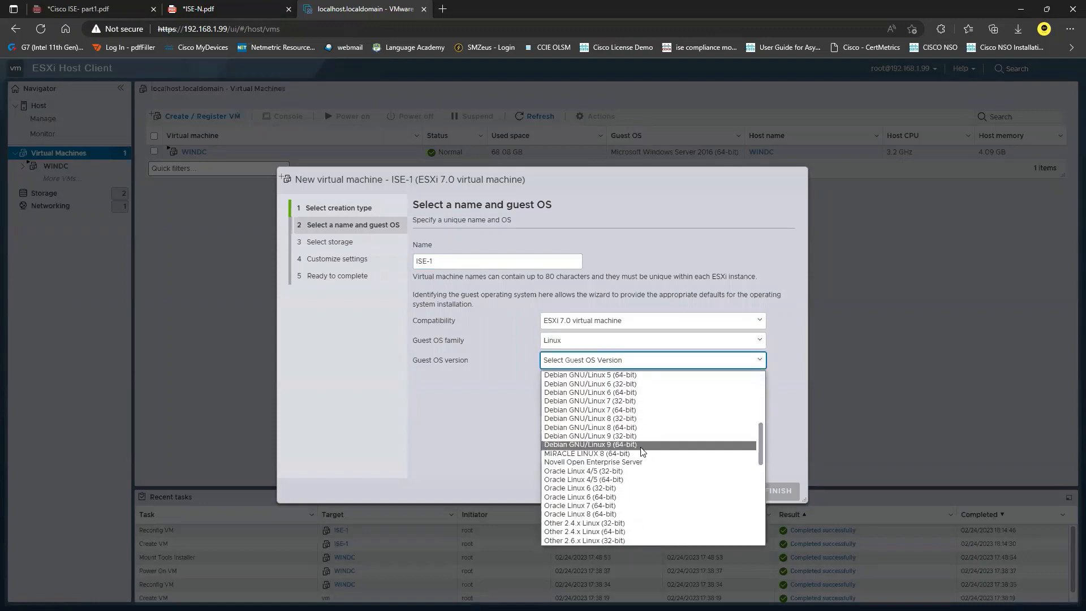
pyautogui.click(639, 478)
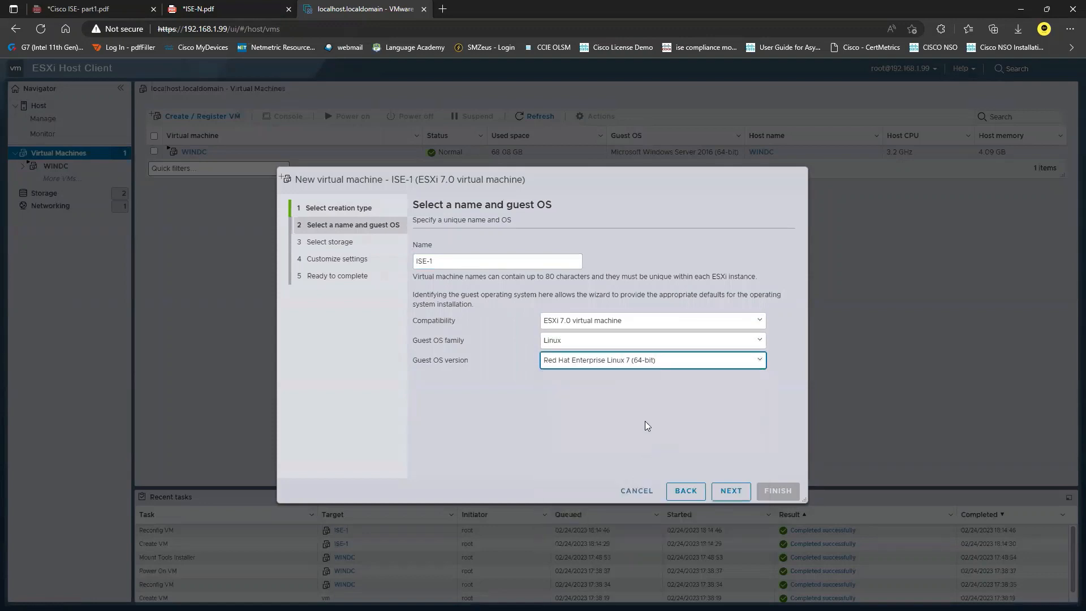
pyautogui.click(659, 360)
pyautogui.scroll(-2, 641, 523)
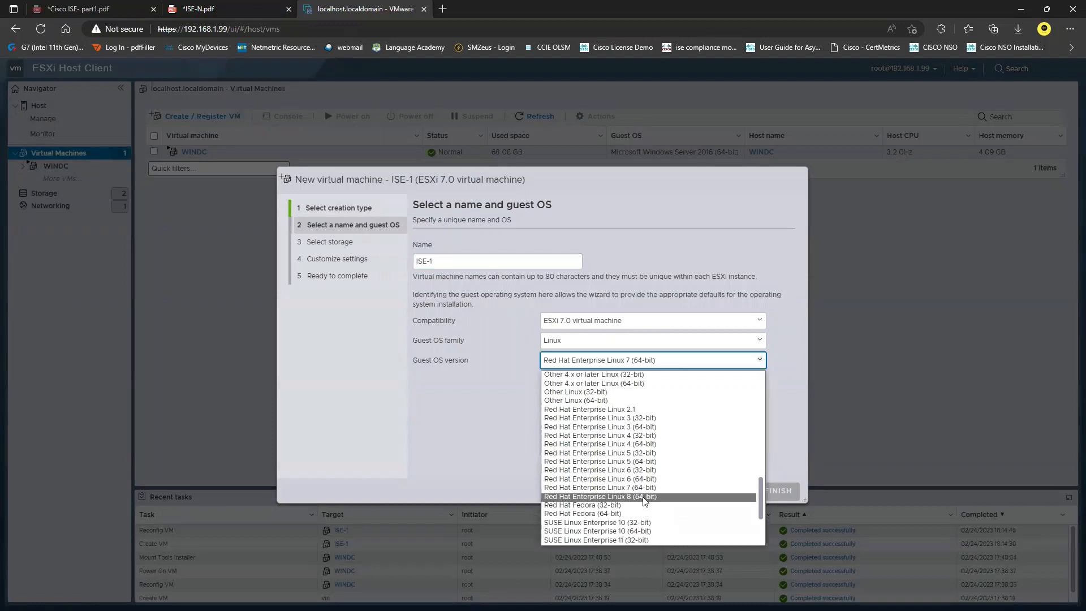
pyautogui.click(644, 496)
# Step: Place the VM on the VMs datastore
pyautogui.click(722, 492)
pyautogui.click(472, 338)
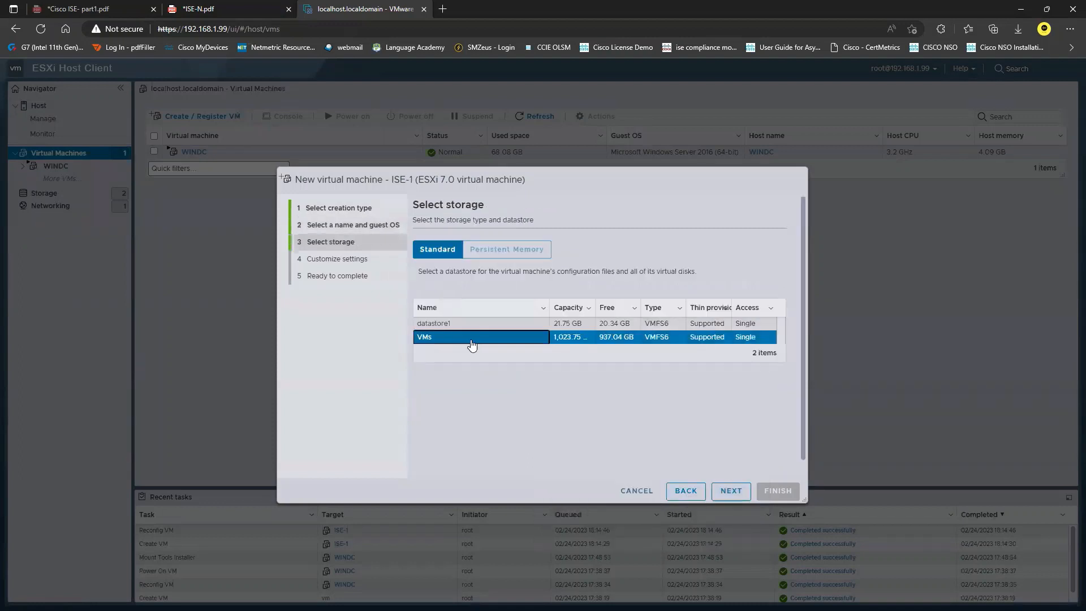
pyautogui.click(730, 491)
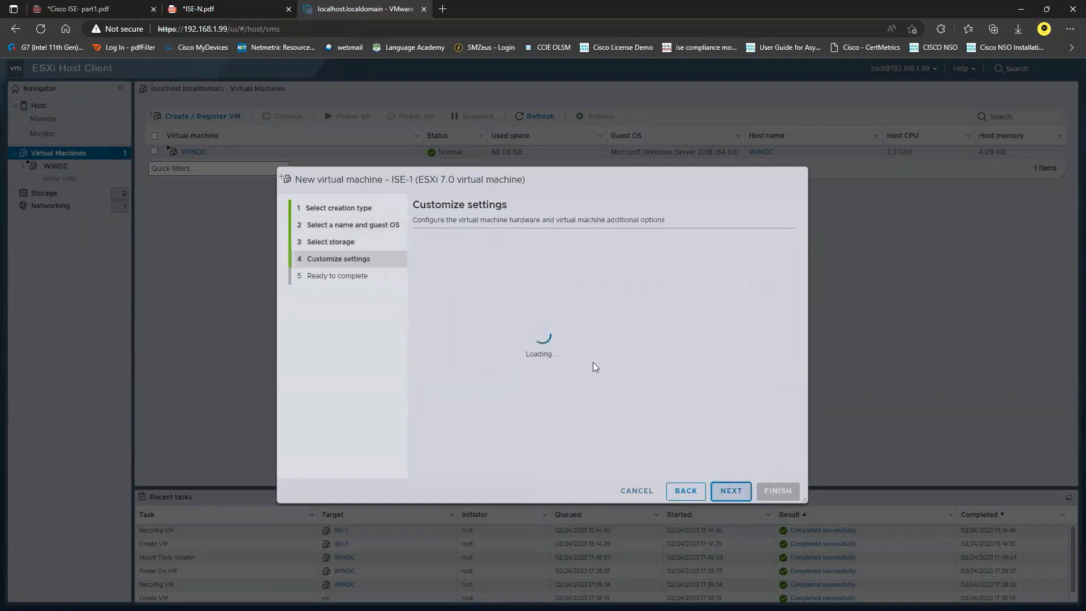
# Step: Give ISE-1 32 GB memory, 4 CPUs and a 300 GB hard disk
pyautogui.moveTo(601, 314); pyautogui.dragTo(557, 318)
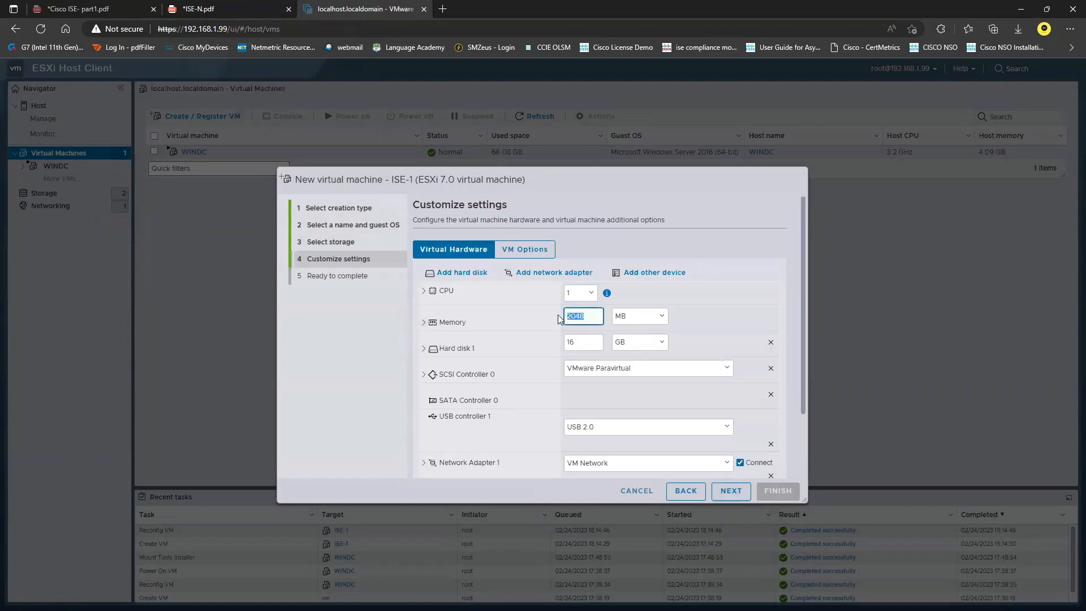
pyautogui.write('32')
pyautogui.click(657, 317)
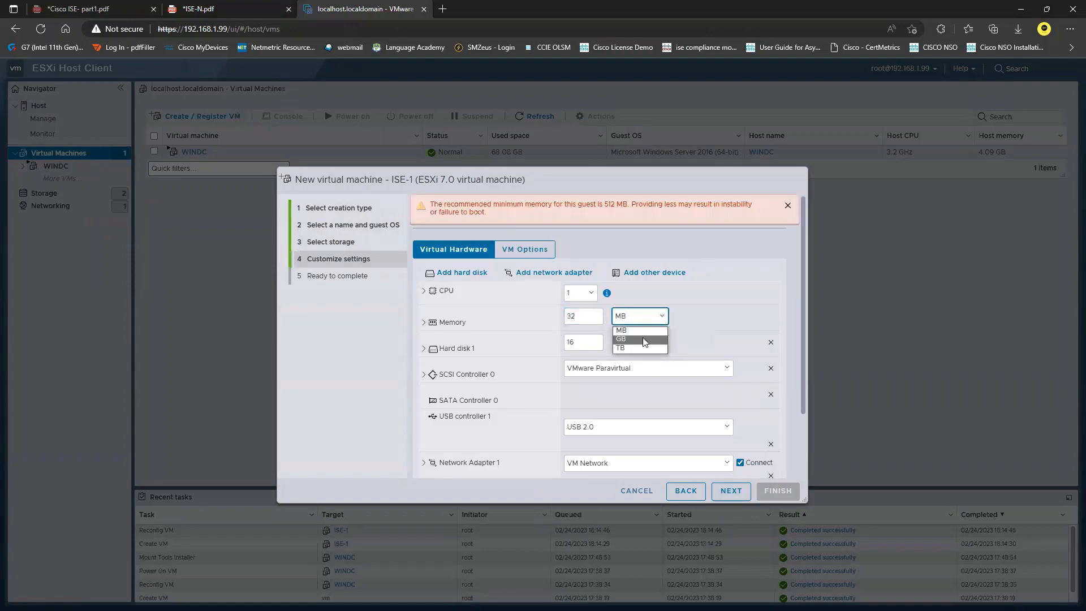
pyautogui.click(642, 338)
pyautogui.click(577, 293)
pyautogui.click(577, 327)
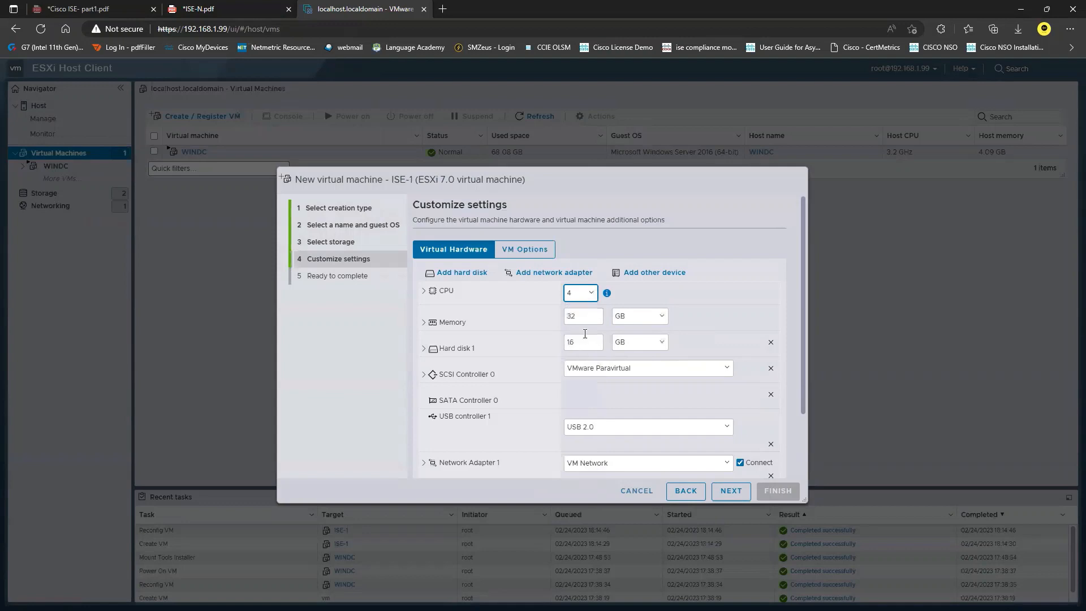
pyautogui.click(564, 342)
pyautogui.hotkey('ctrl', 'a')
pyautogui.write('300')
pyautogui.scroll(-2, 526, 371)
pyautogui.scroll(2, 540, 232)
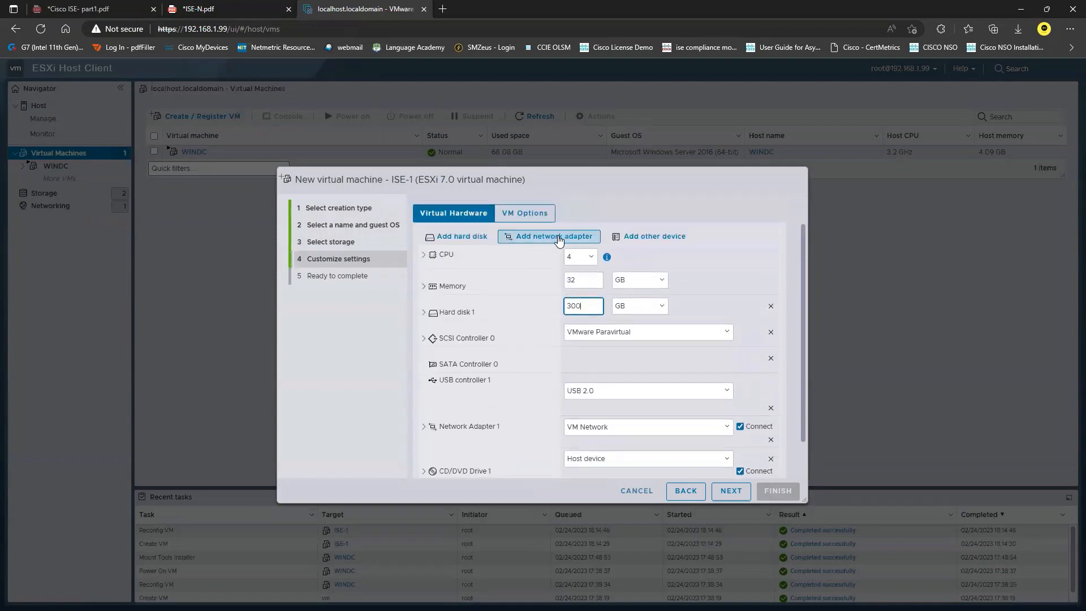
# Step: Add a second network adapter and attach ise-3.1.0.518.SPA.x86_64.iso as the CD/DVD datastore ISO
pyautogui.click(552, 236)
pyautogui.scroll(-3, 552, 236)
pyautogui.click(666, 414)
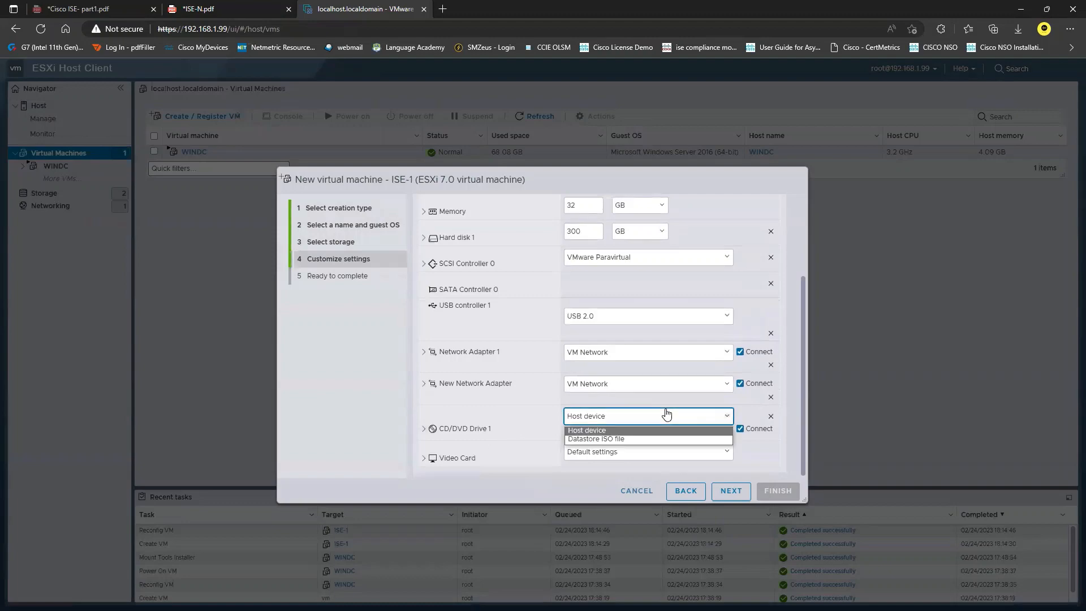
pyautogui.click(630, 436)
pyautogui.click(376, 273)
pyautogui.click(506, 299)
pyautogui.click(496, 286)
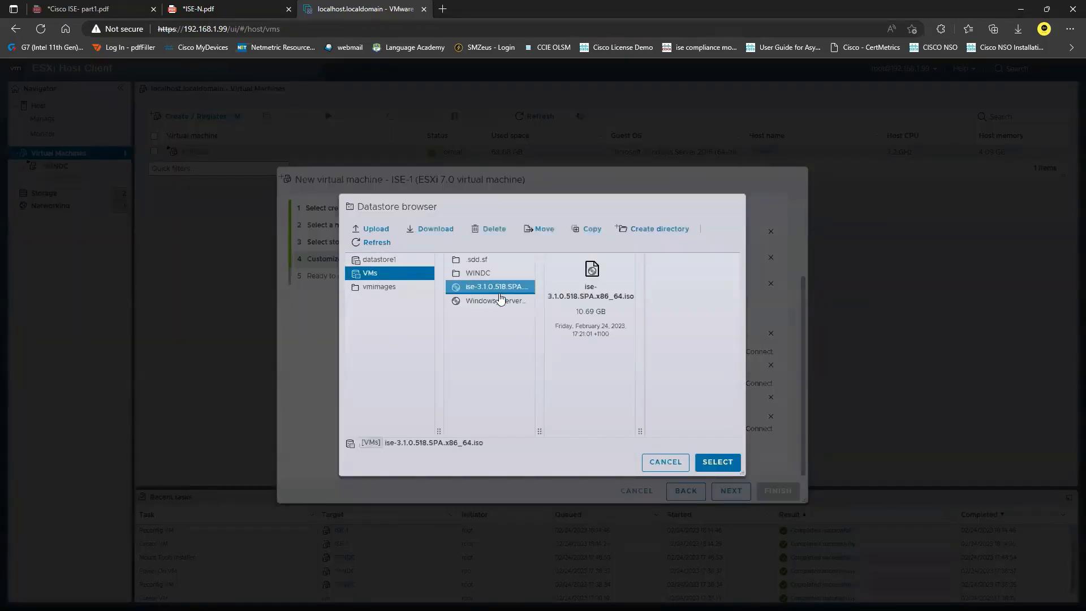
pyautogui.click(717, 461)
# Step: Set the boot firmware to BIOS and finish creating ISE-1
pyautogui.click(524, 251)
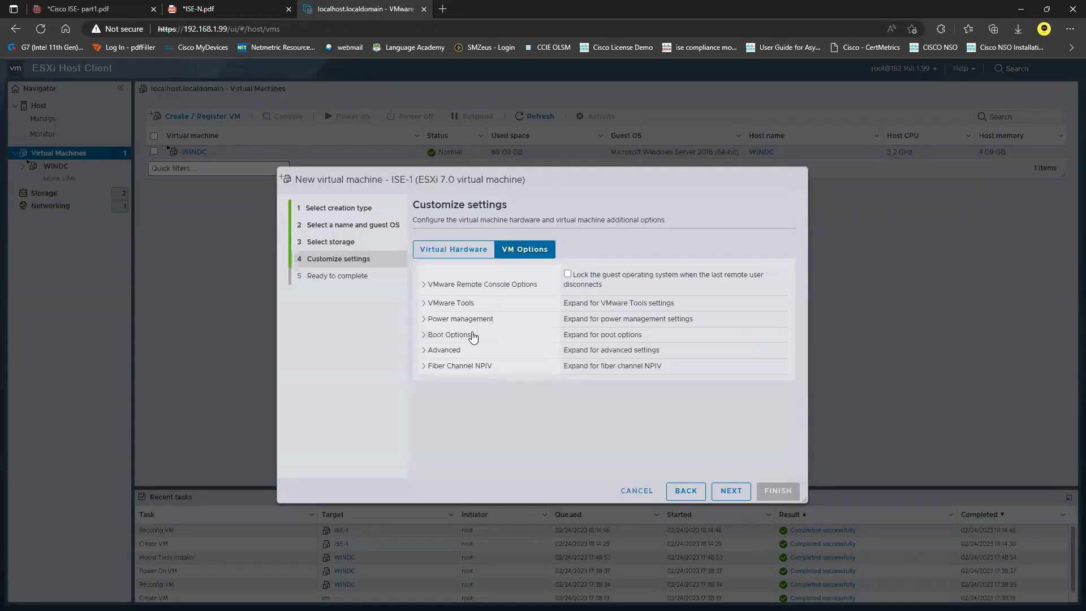
pyautogui.click(449, 334)
pyautogui.click(634, 374)
pyautogui.click(624, 387)
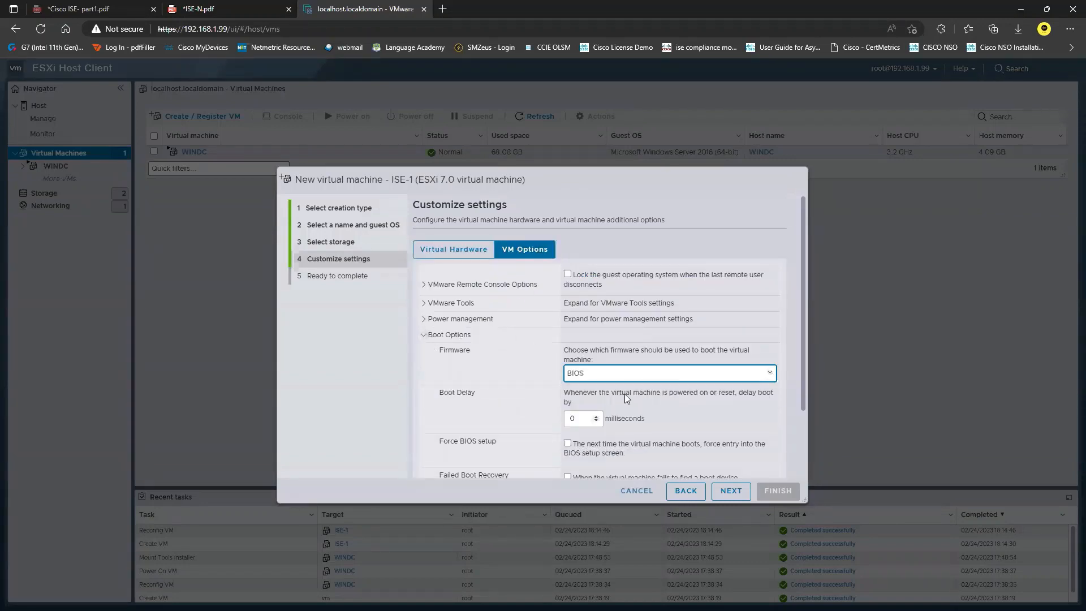
pyautogui.click(726, 492)
pyautogui.click(637, 490)
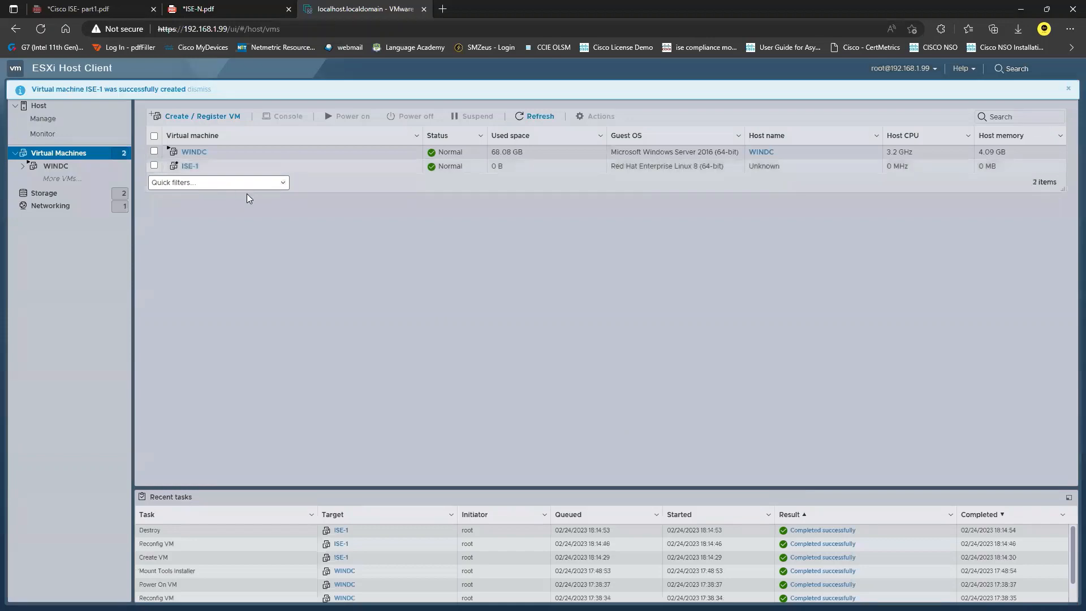
# Step: Toggle ISE-1's CD/DVD drive connection in its settings and save
pyautogui.click(191, 165)
pyautogui.click(534, 112)
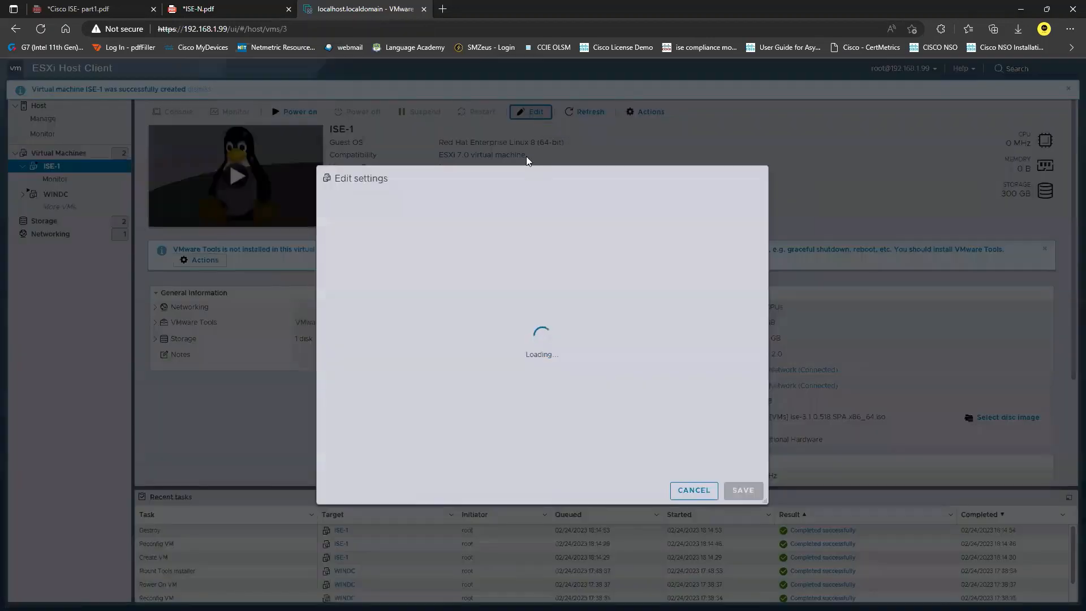
pyautogui.scroll(-1, 577, 366)
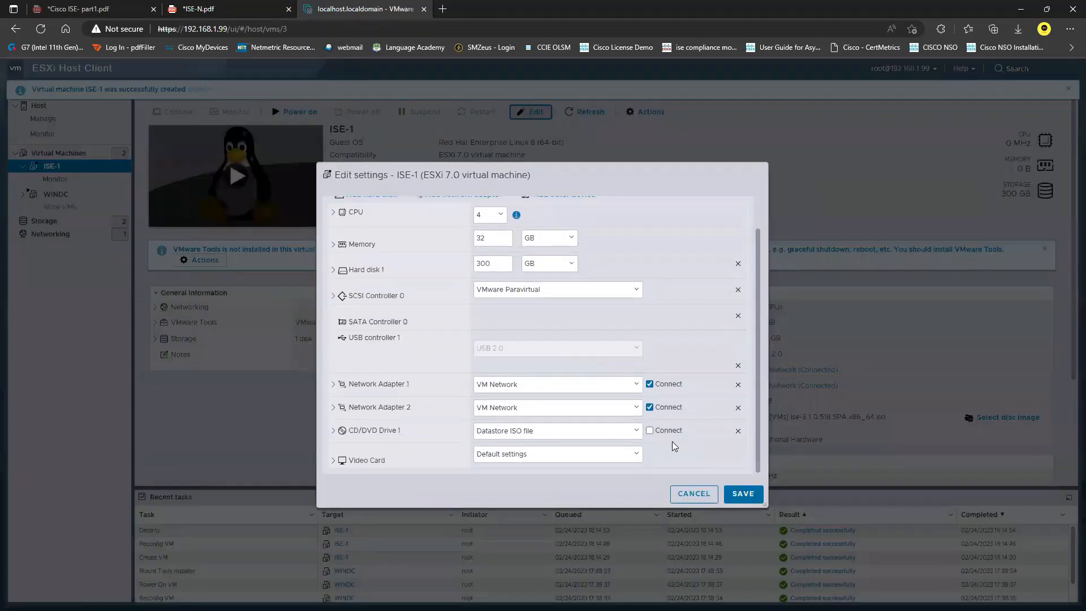
pyautogui.click(649, 431)
pyautogui.click(743, 493)
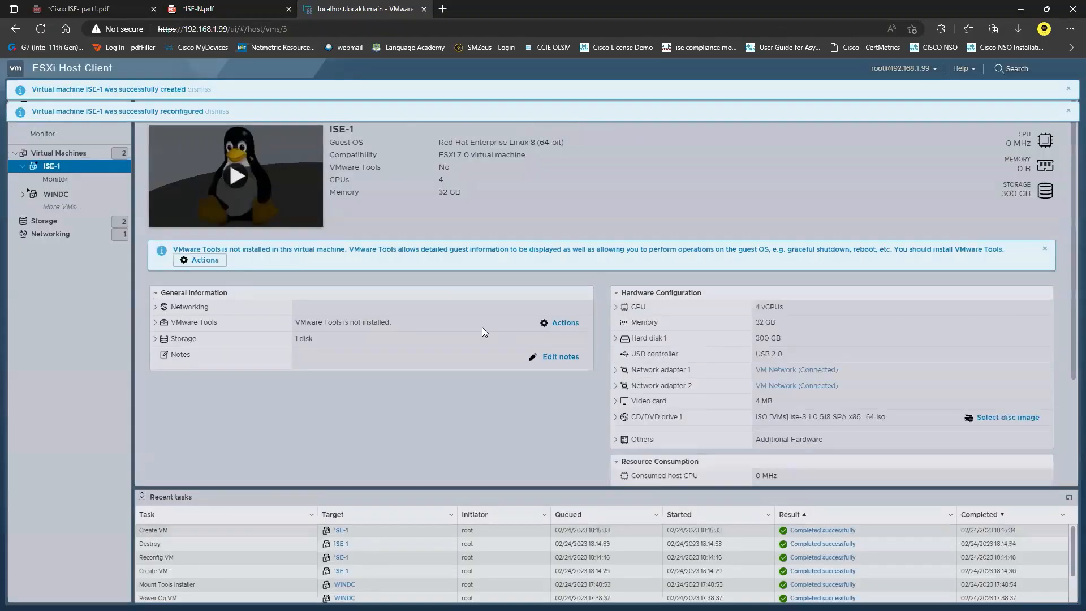
pyautogui.click(1068, 111)
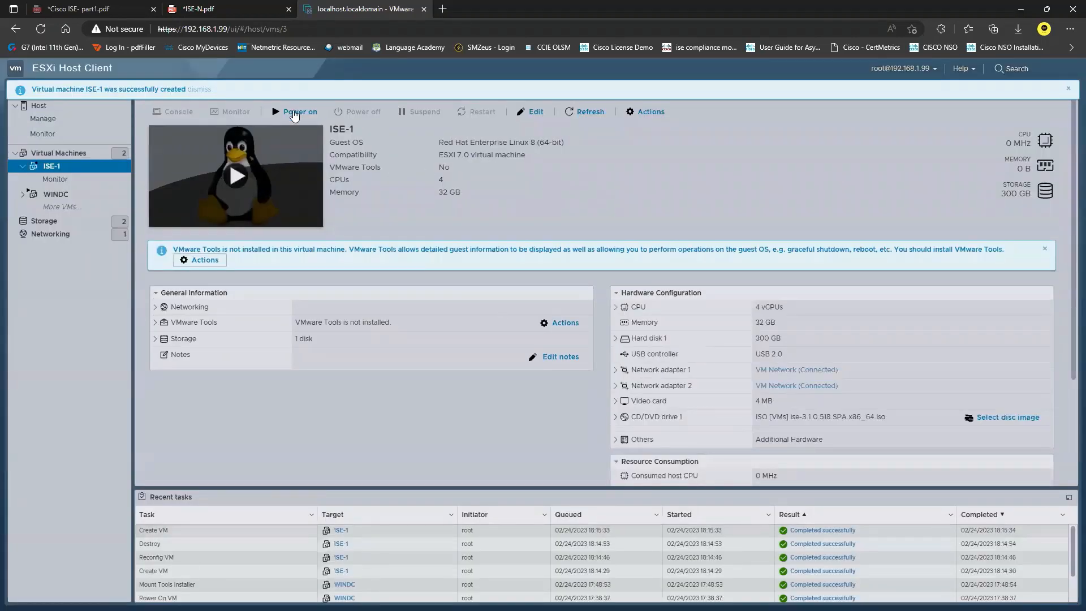
# Step: Power on ISE-1 and open its console in a new browser tab
pyautogui.click(293, 113)
pyautogui.click(1068, 89)
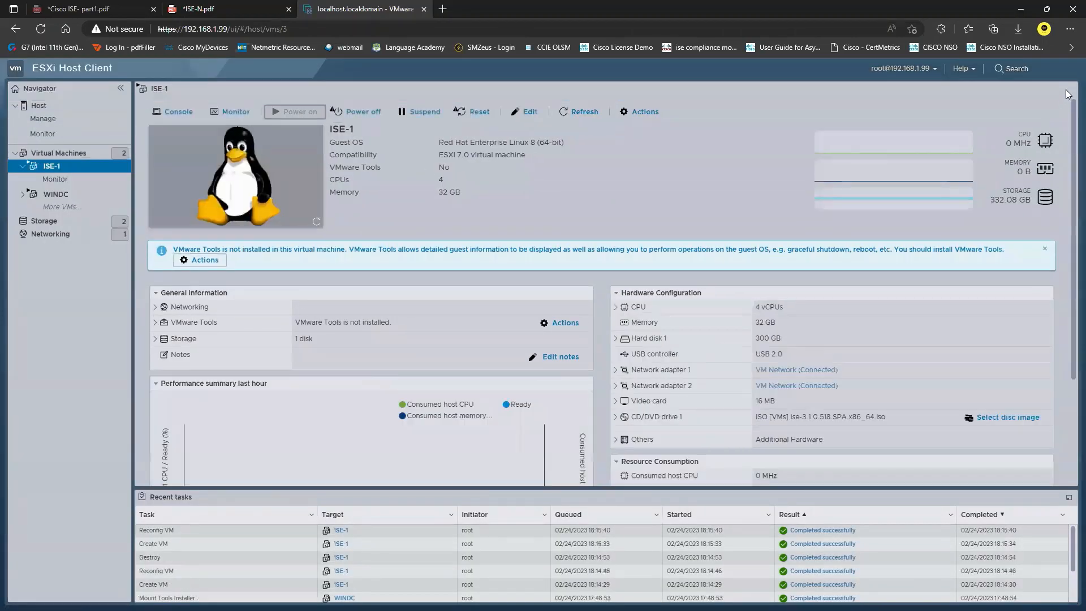
pyautogui.click(186, 119)
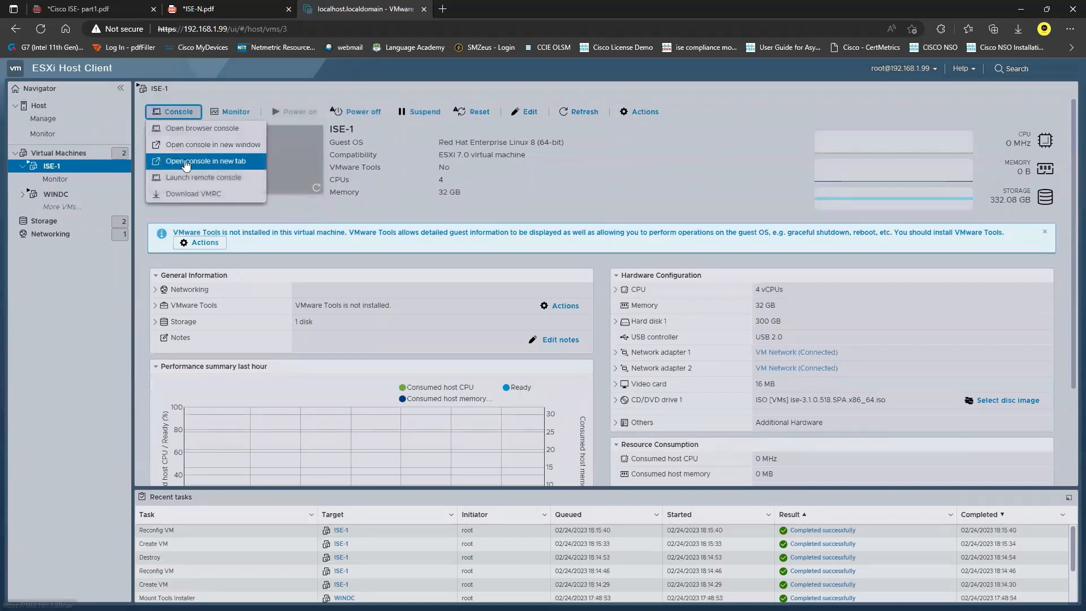
pyautogui.click(185, 164)
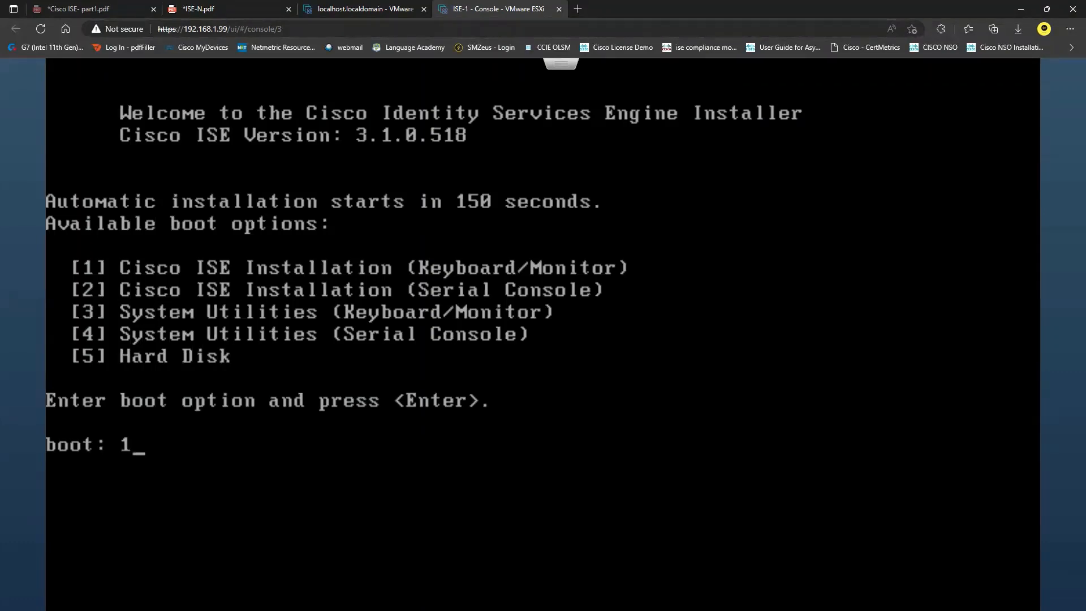
# Step: Submit boot option 1 at the ISE-1 console prompt to start the keyboard/monitor installation
pyautogui.press('Return')
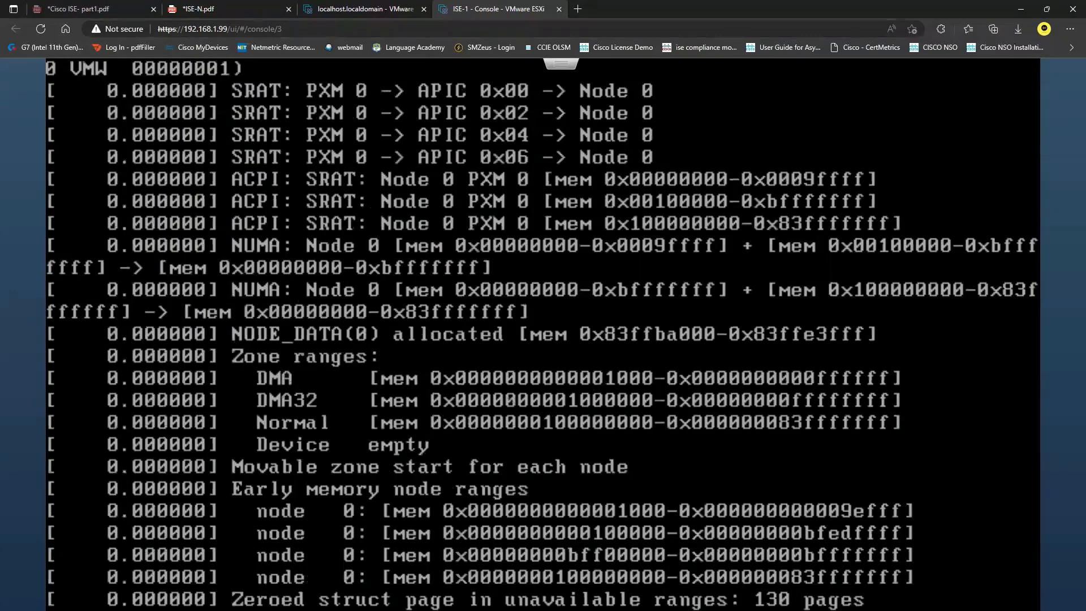
# Step: Back in the host client, start a new VM named ISE-2
pyautogui.click(356, 5)
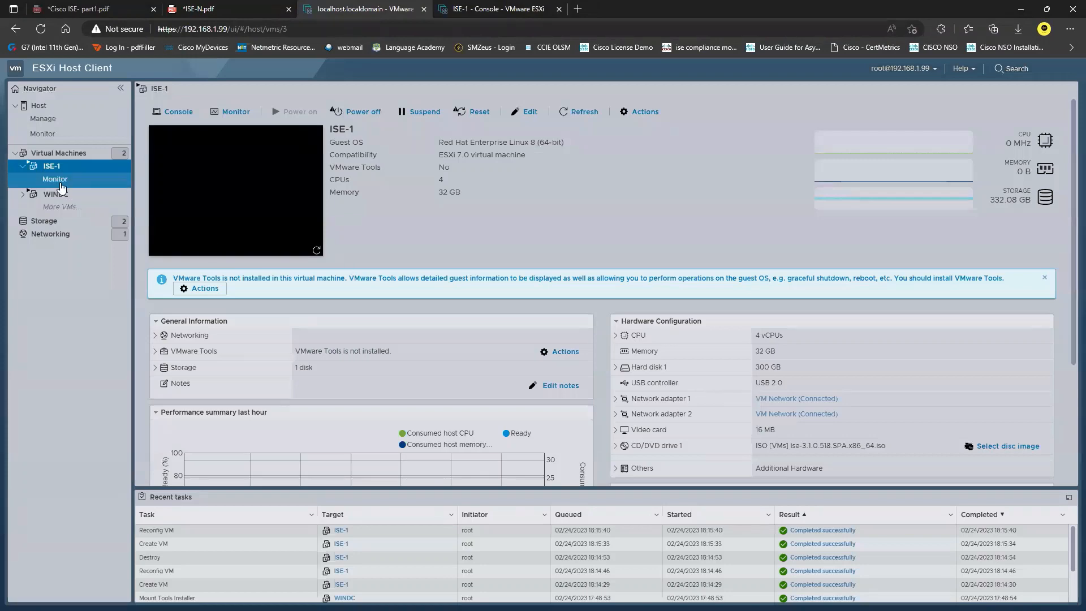
pyautogui.click(79, 152)
pyautogui.click(196, 117)
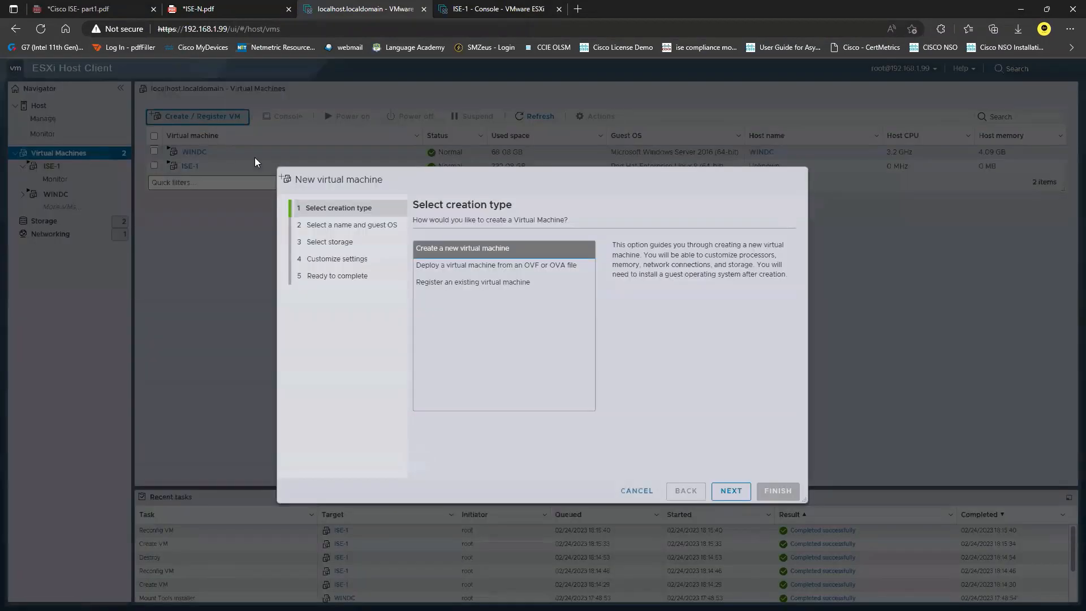
pyautogui.click(738, 491)
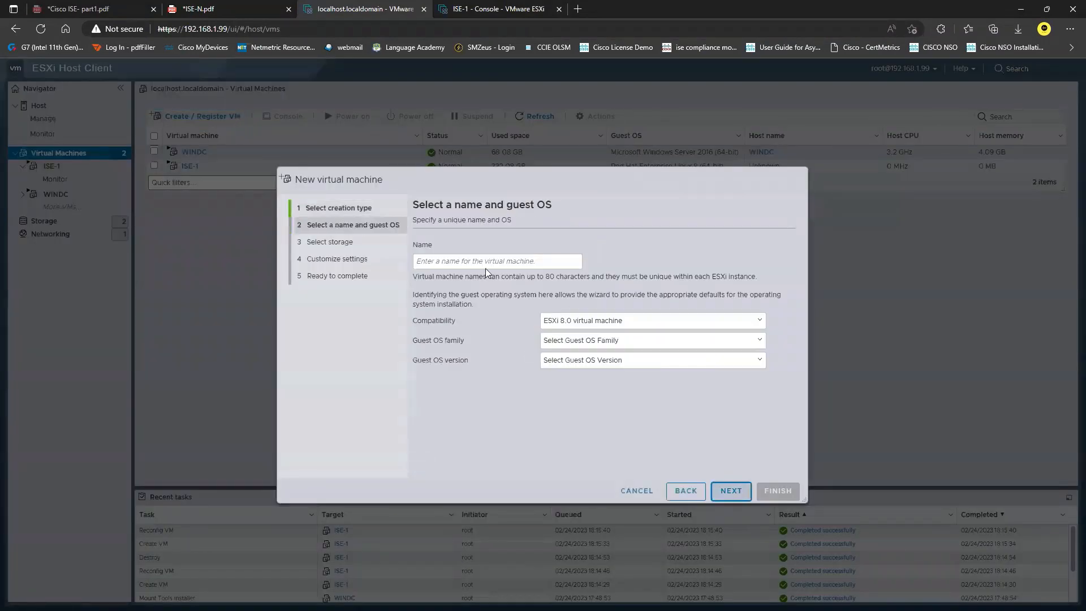
pyautogui.click(498, 262)
pyautogui.write('ISE-2')
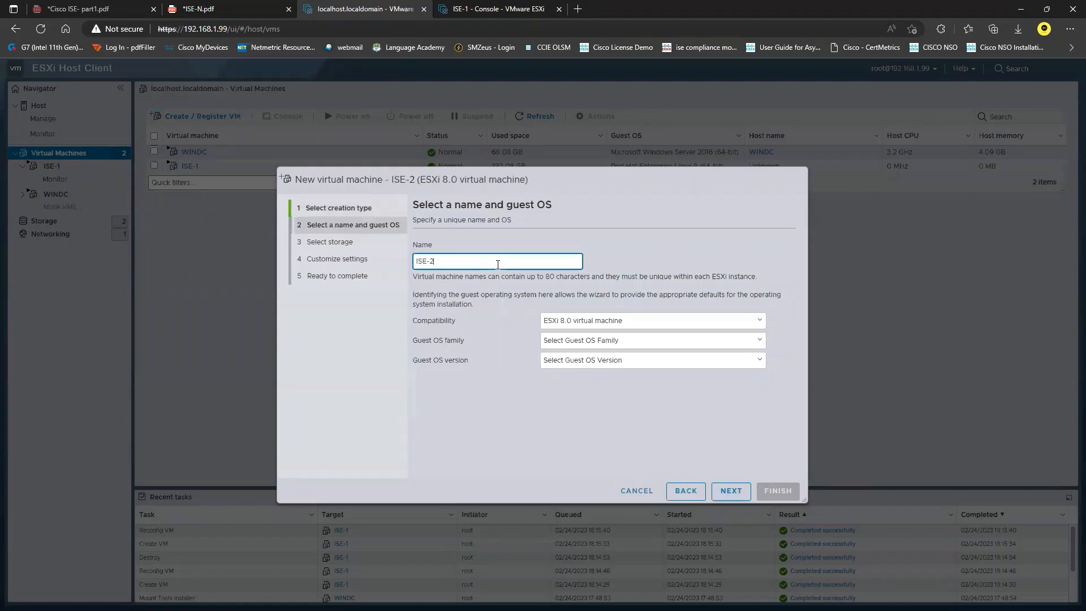
# Step: Set ISE-2 to ESXi 7.0 compatibility with a Red Hat Enterprise Linux 8 (64-bit) guest
pyautogui.click(655, 321)
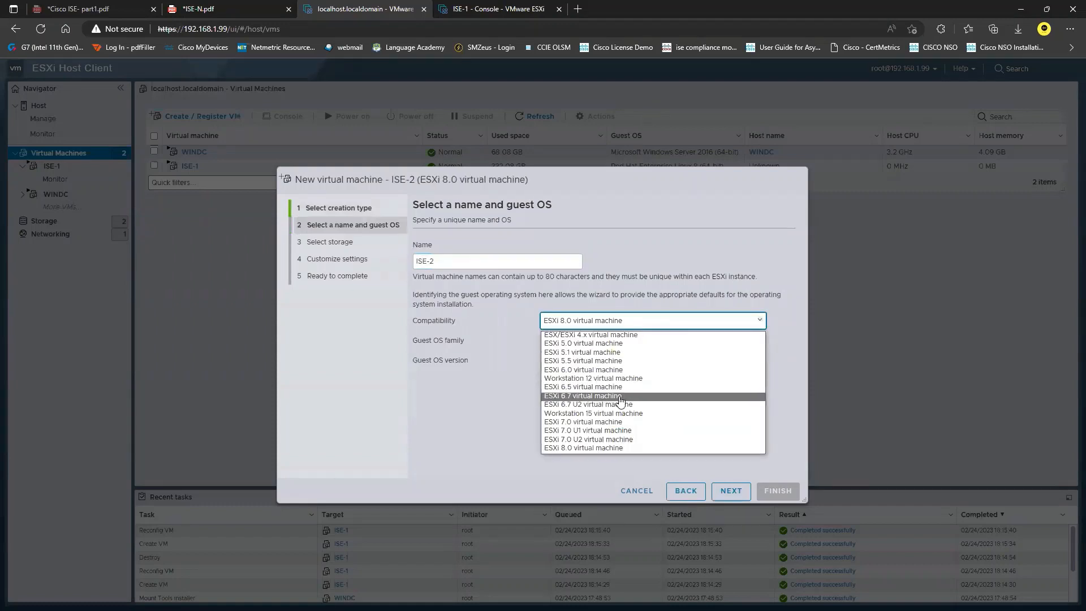
pyautogui.click(588, 422)
pyautogui.click(627, 341)
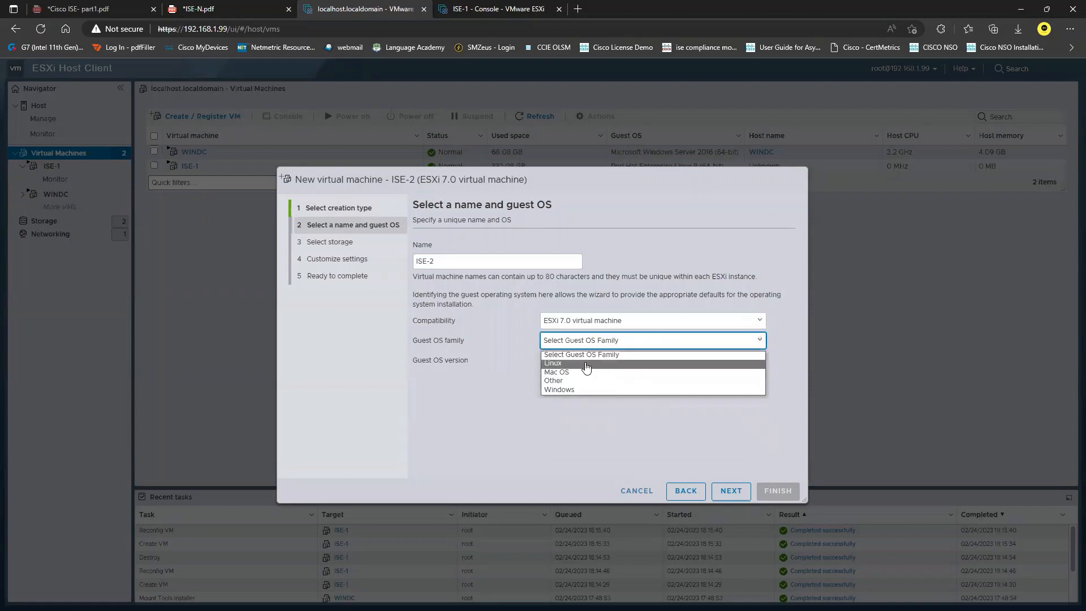
pyautogui.click(634, 365)
pyautogui.click(634, 364)
pyautogui.scroll(-8, 644, 478)
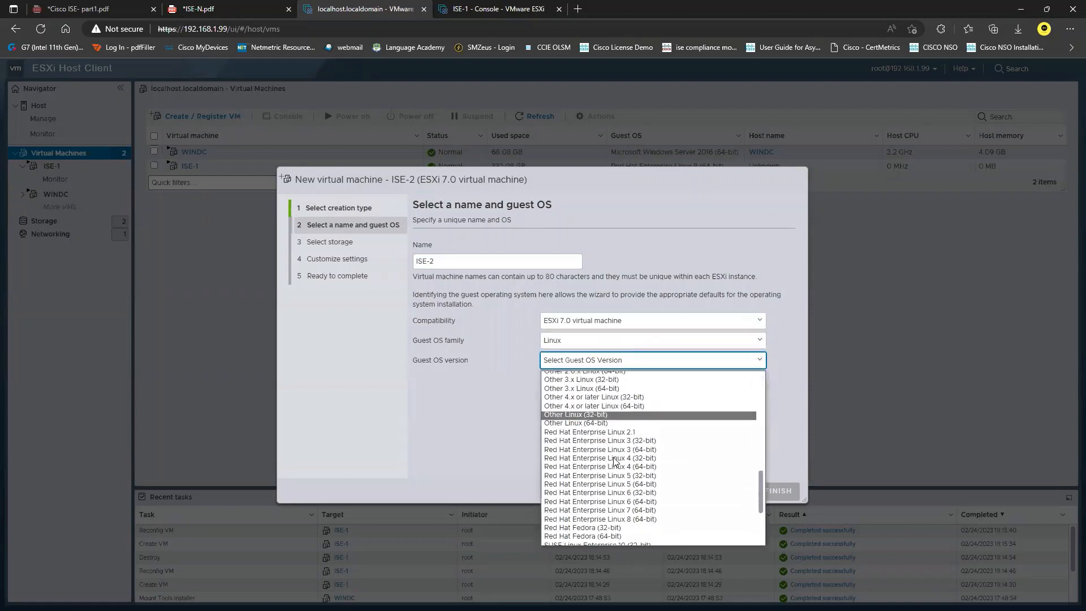
pyautogui.click(634, 409)
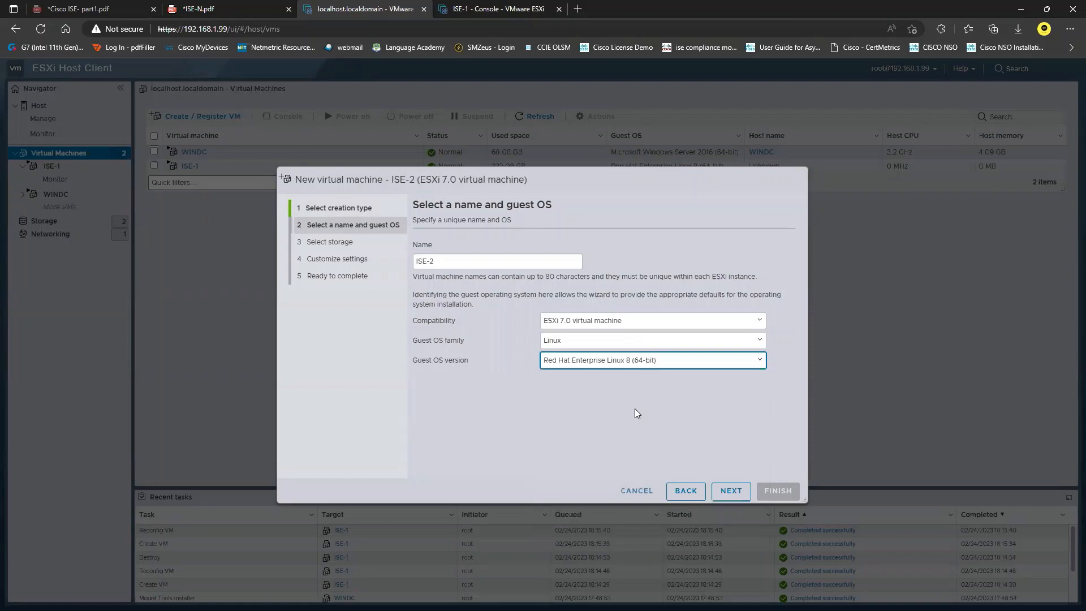
# Step: Place ISE-2 on the VMs datastore
pyautogui.click(729, 492)
pyautogui.click(431, 338)
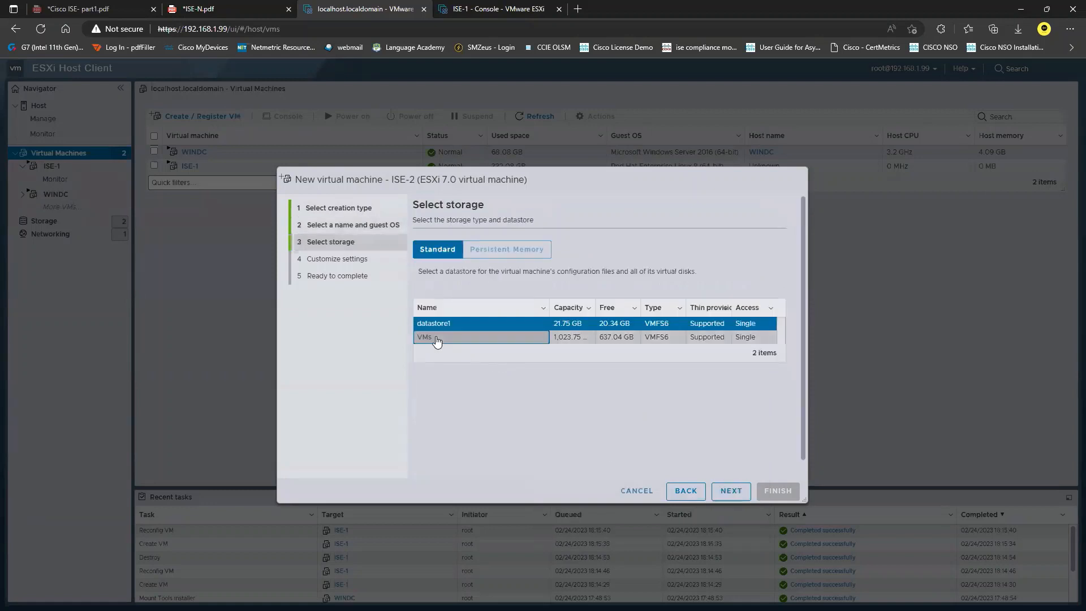
pyautogui.click(730, 491)
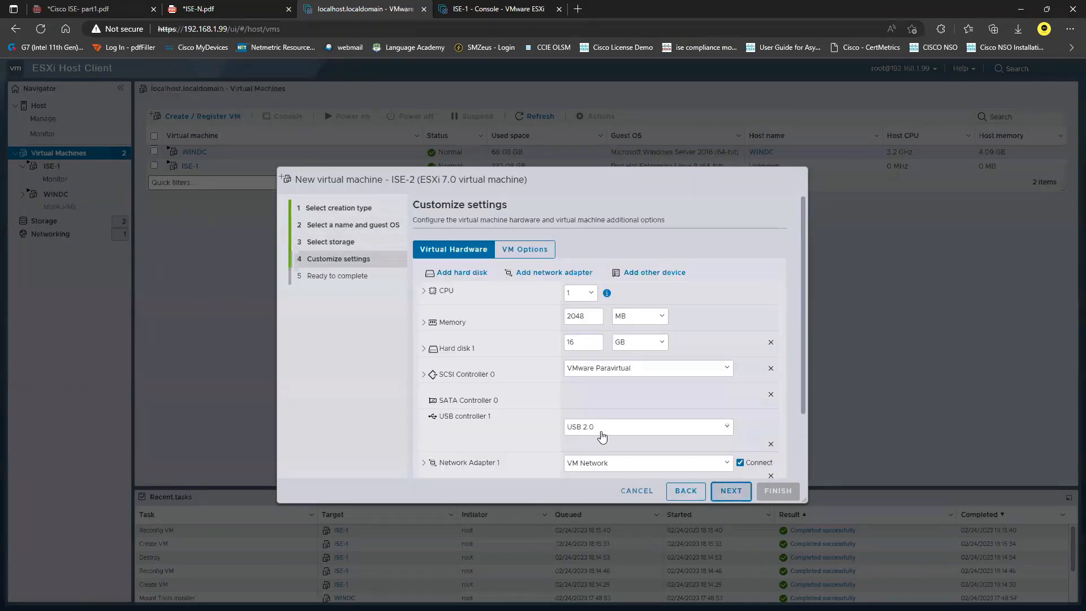
# Step: Give the VM 4 CPUs, 32 GB memory and a 300 GB hard disk
pyautogui.click(591, 293)
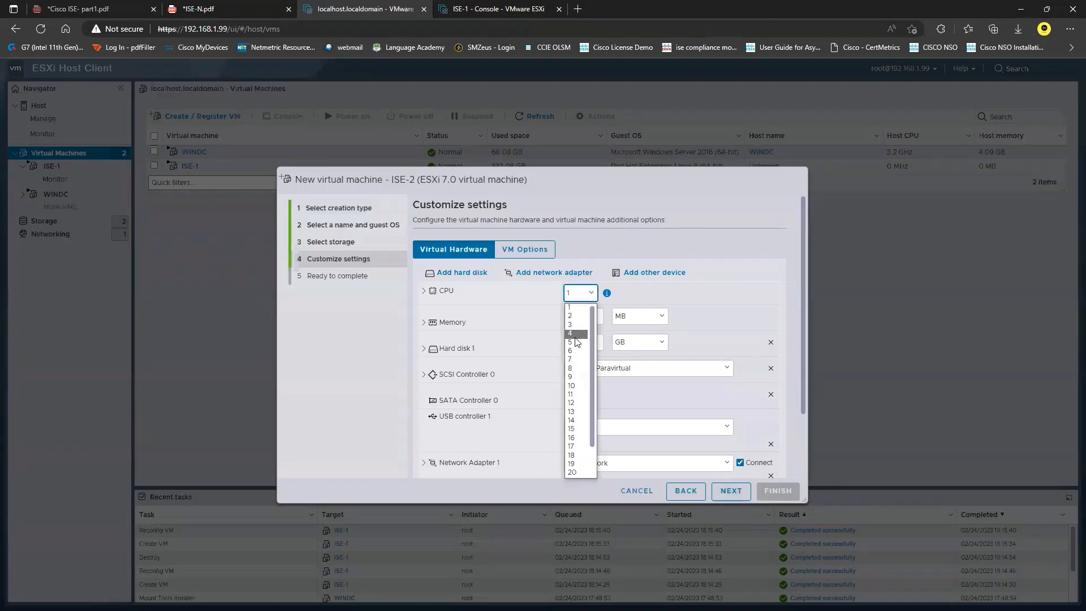
pyautogui.click(585, 335)
pyautogui.doubleClick(582, 315)
pyautogui.write('32')
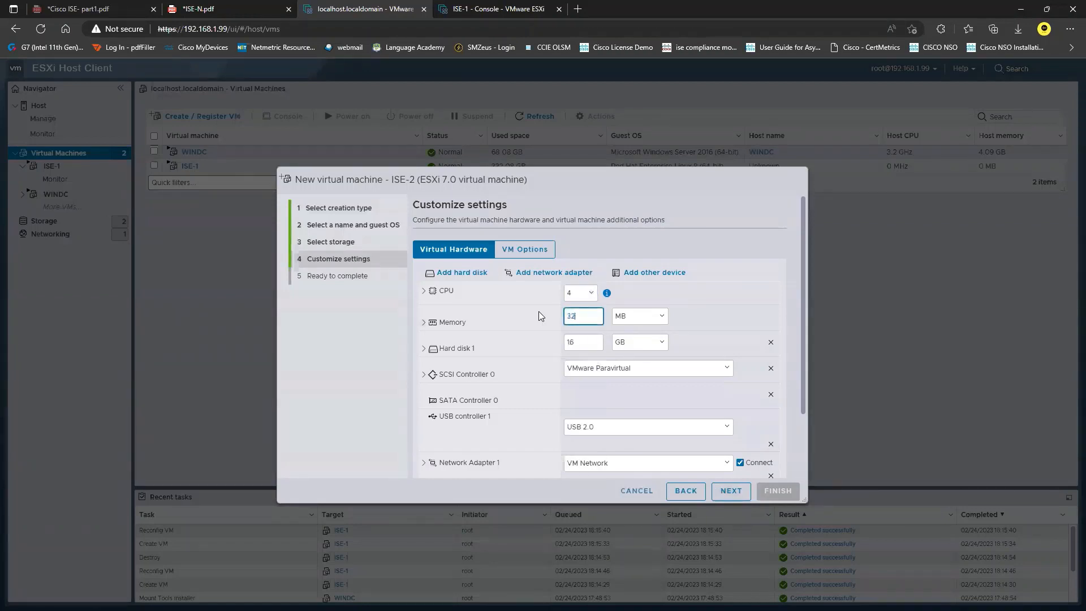
pyautogui.click(633, 322)
pyautogui.click(636, 338)
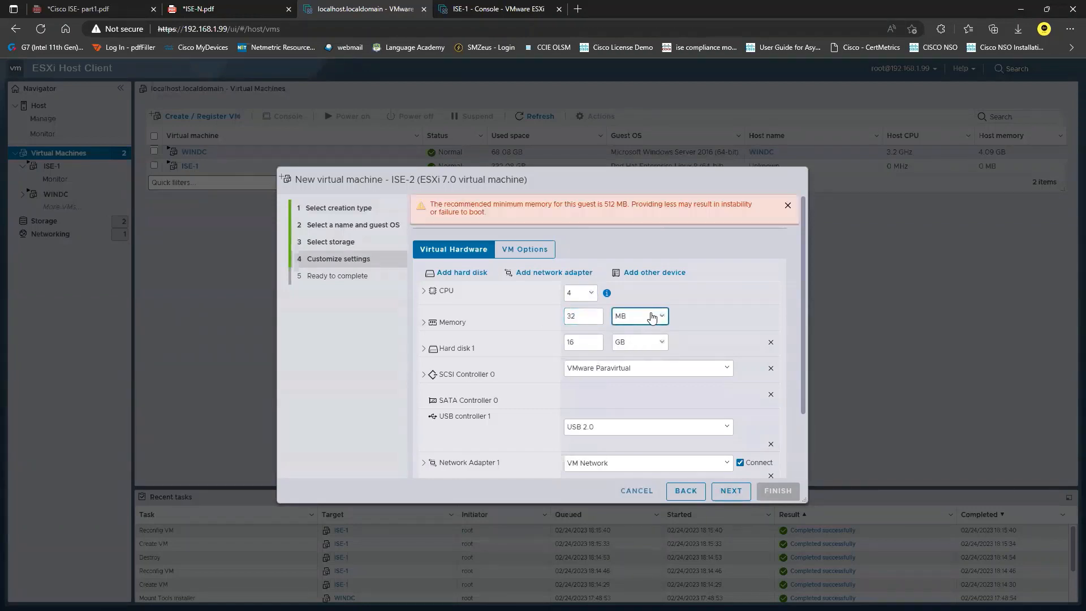
pyautogui.click(652, 317)
pyautogui.click(632, 341)
pyautogui.press('Tab')
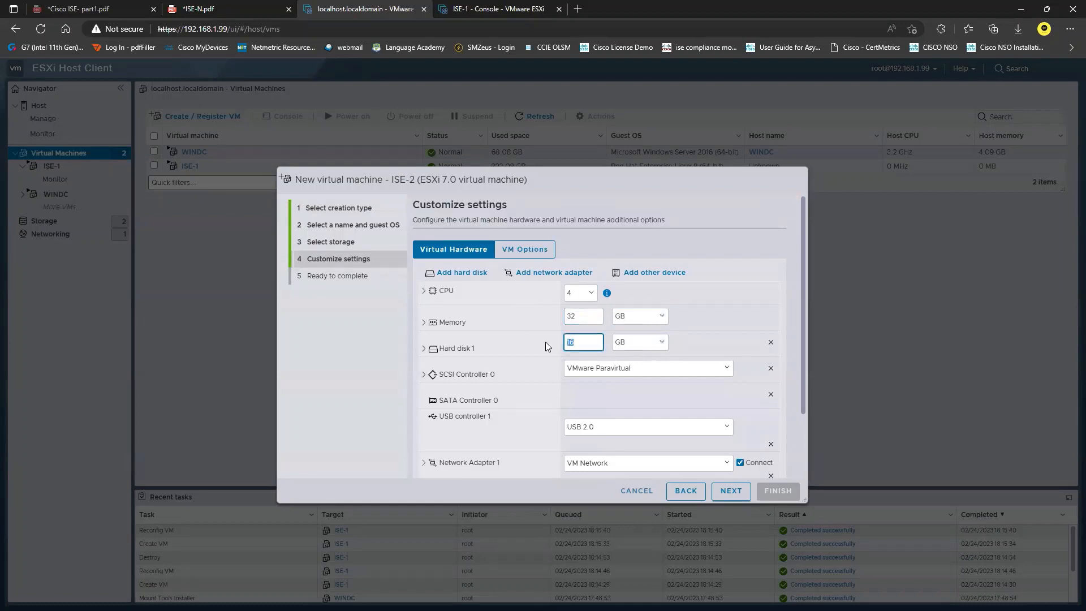
pyautogui.write('300')
pyautogui.scroll(-2, 546, 348)
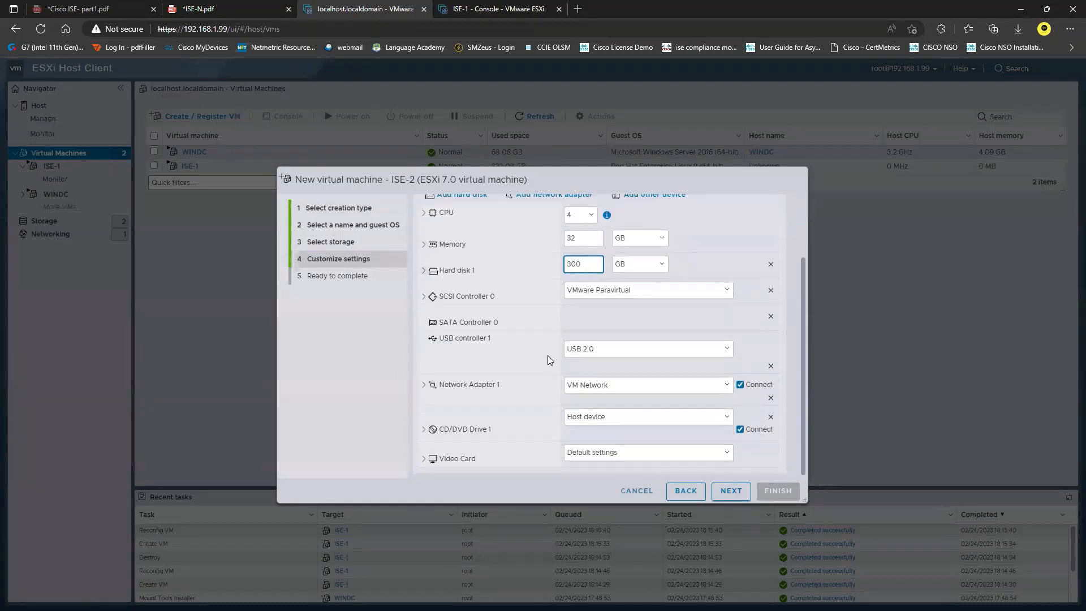
pyautogui.scroll(2, 526, 300)
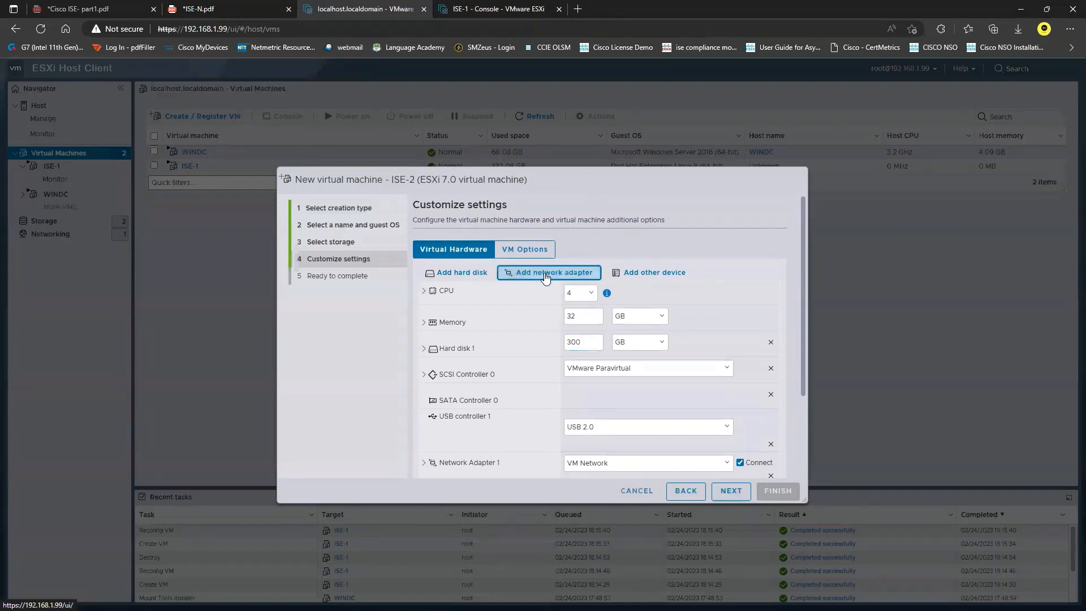
# Step: Add a second network adapter and attach the ISE 3.1 ISO from the VMs datastore
pyautogui.click(554, 273)
pyautogui.scroll(-1, 555, 390)
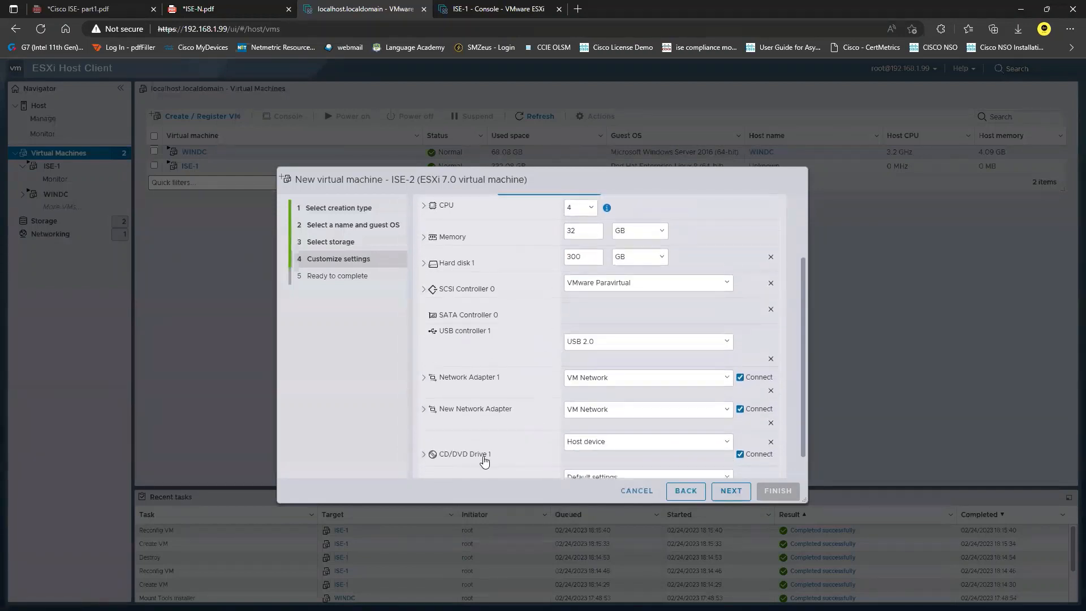
pyautogui.click(594, 440)
pyautogui.click(597, 463)
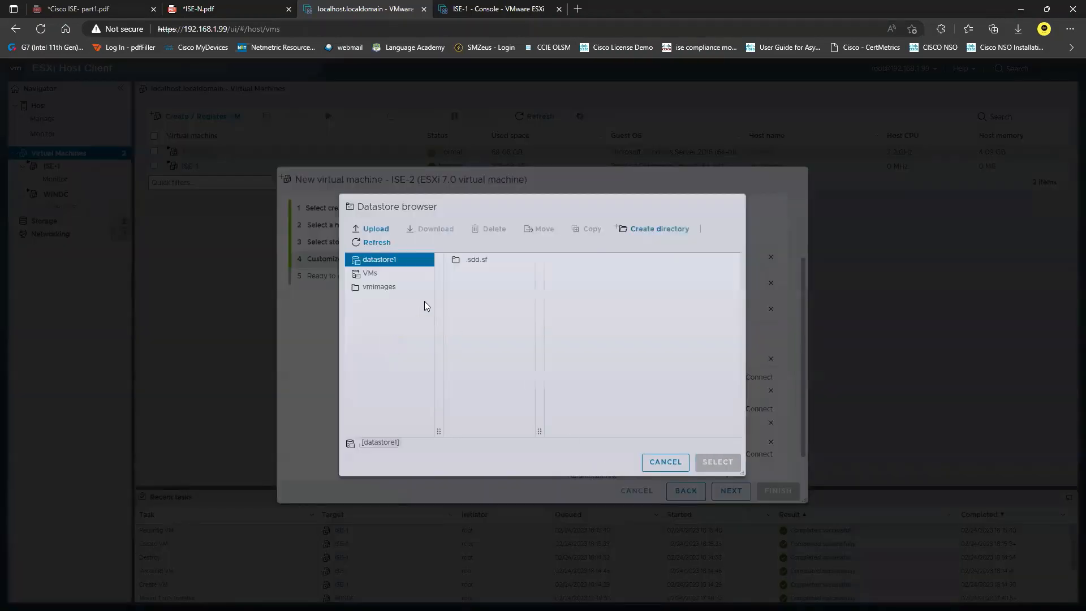
pyautogui.click(371, 273)
pyautogui.click(506, 301)
pyautogui.click(717, 462)
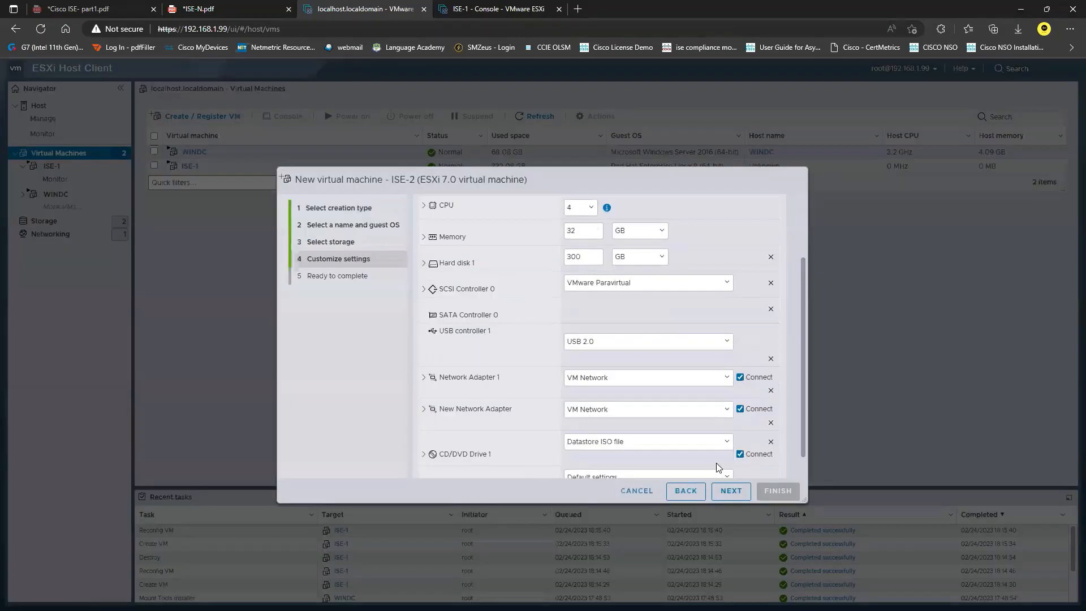
# Step: Set the boot firmware to BIOS and finish creating ISE-2
pyautogui.scroll(3, 500, 380)
pyautogui.click(524, 250)
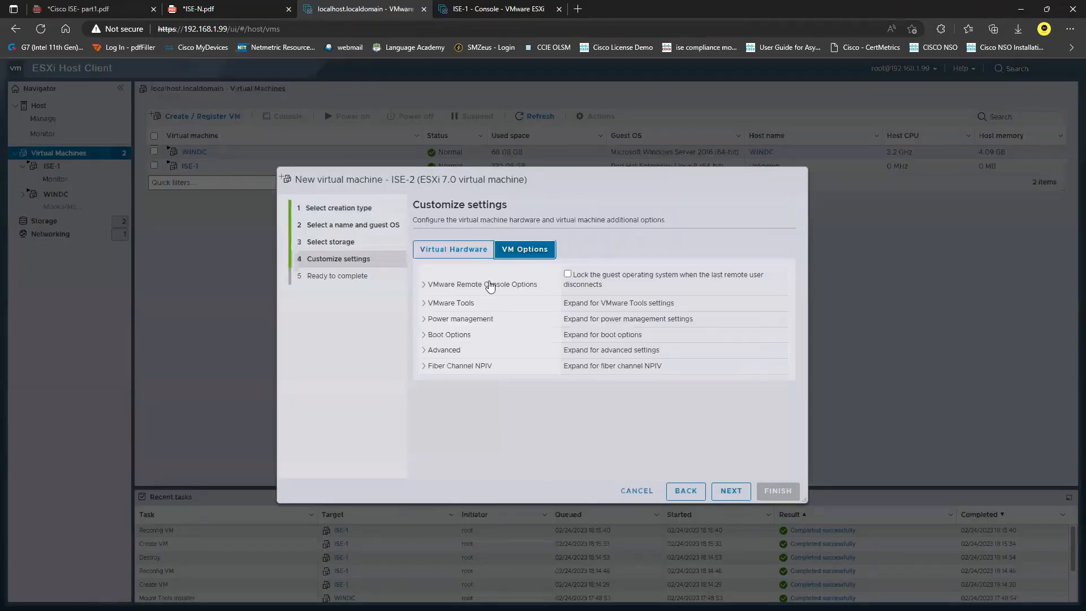
pyautogui.click(447, 335)
pyautogui.click(604, 375)
pyautogui.click(604, 387)
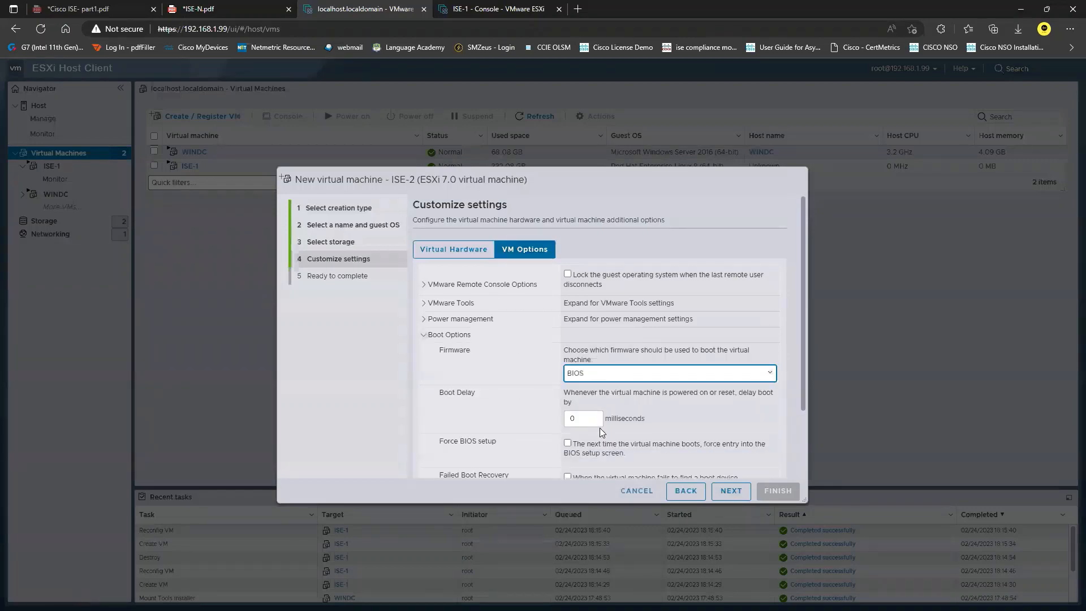
pyautogui.click(730, 491)
pyautogui.click(777, 490)
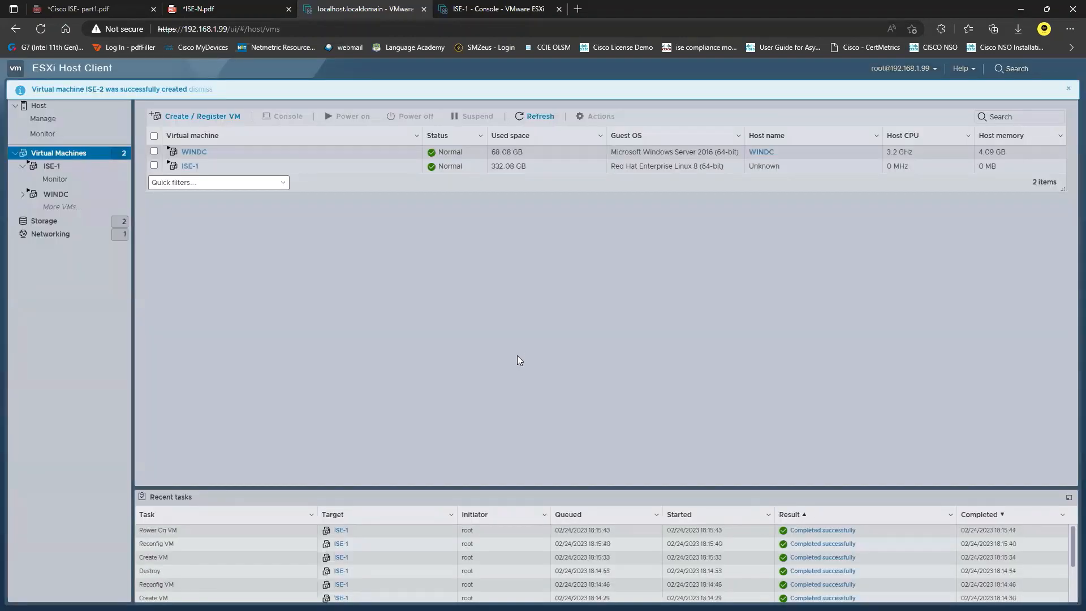
# Step: Switch to the ISE-1 console to watch the installer progress
pyautogui.click(496, 6)
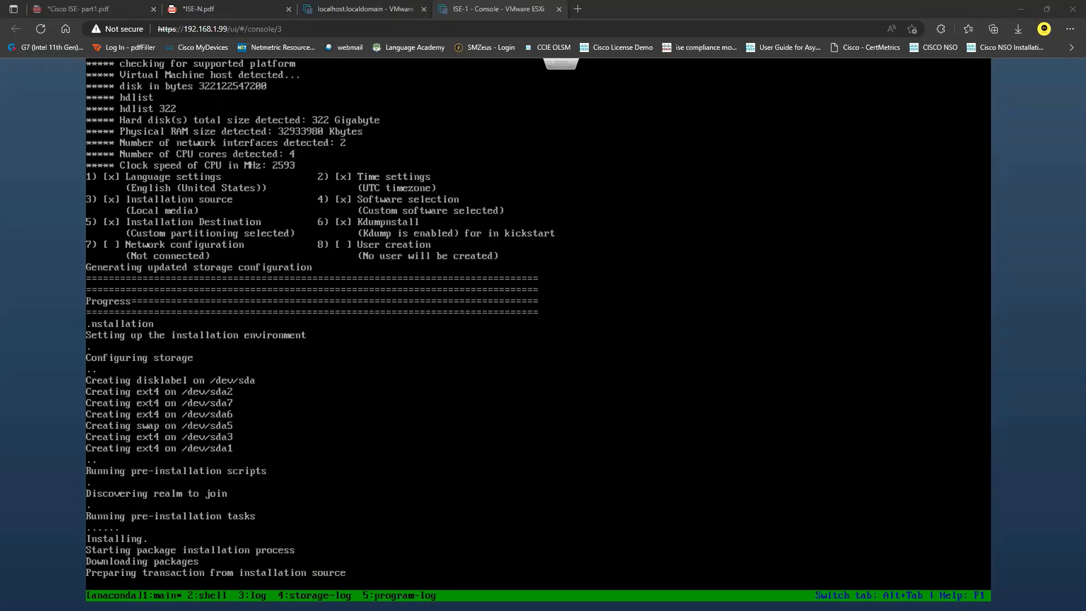
# Step: Edit ISE-2 to connect its CD/DVD drive, save, and power it on
pyautogui.click(339, 8)
pyautogui.click(190, 181)
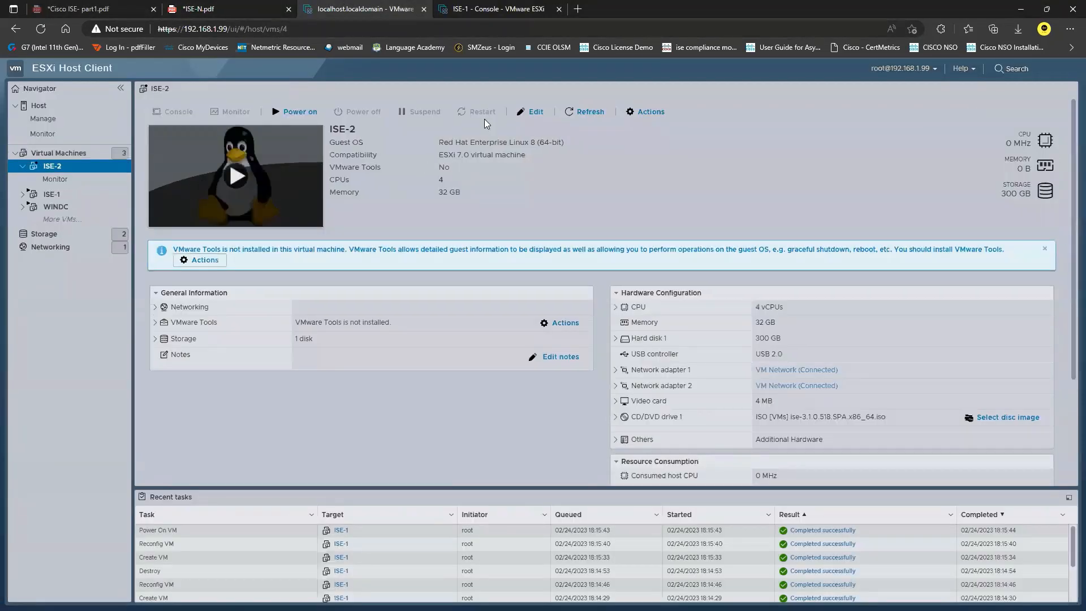
pyautogui.click(532, 112)
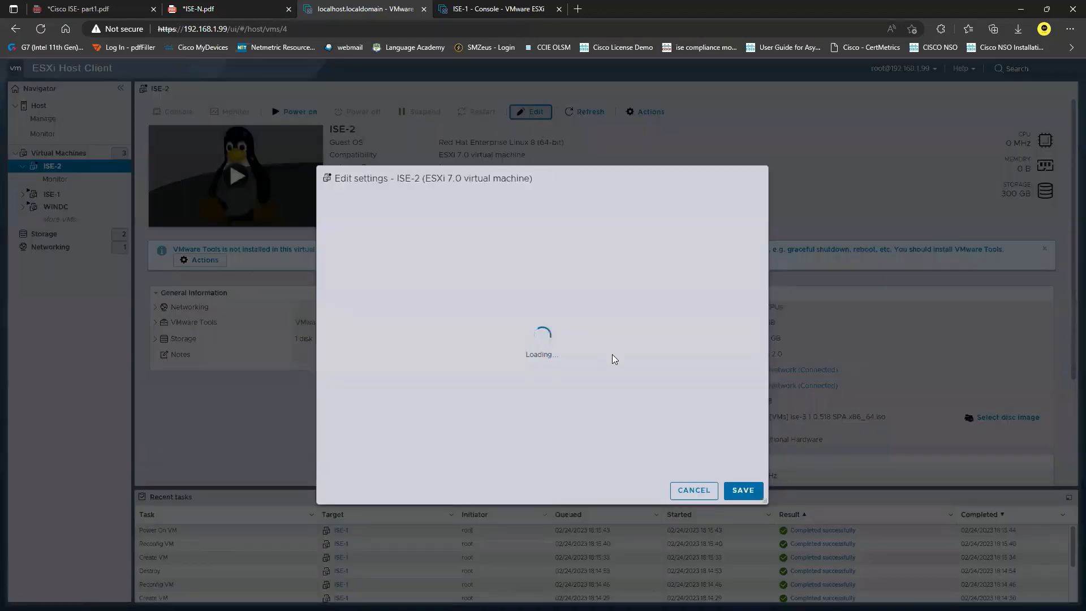
pyautogui.click(649, 468)
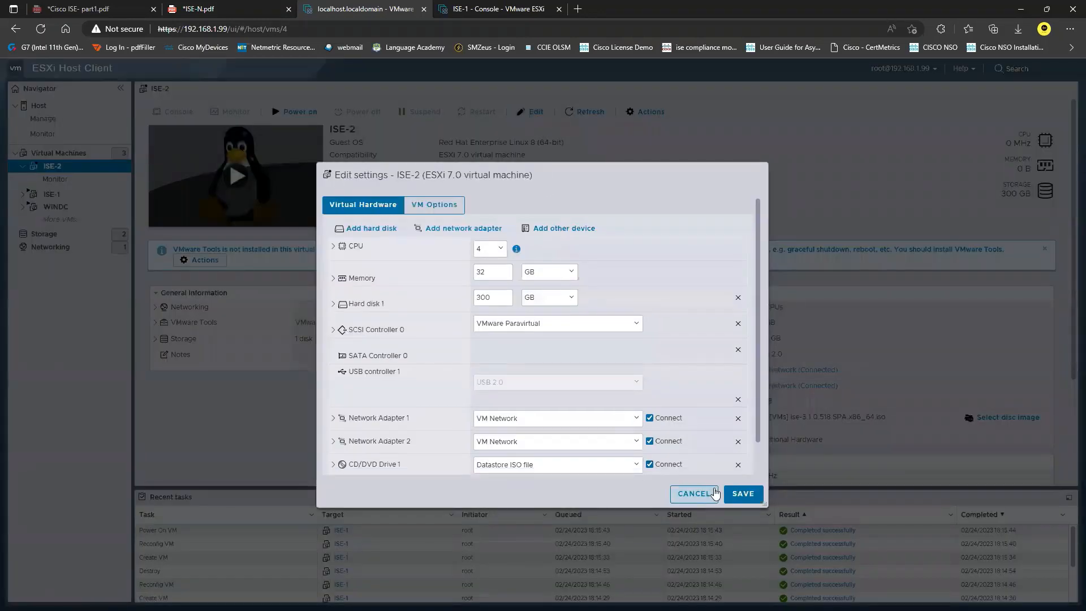
pyautogui.click(743, 490)
pyautogui.click(294, 112)
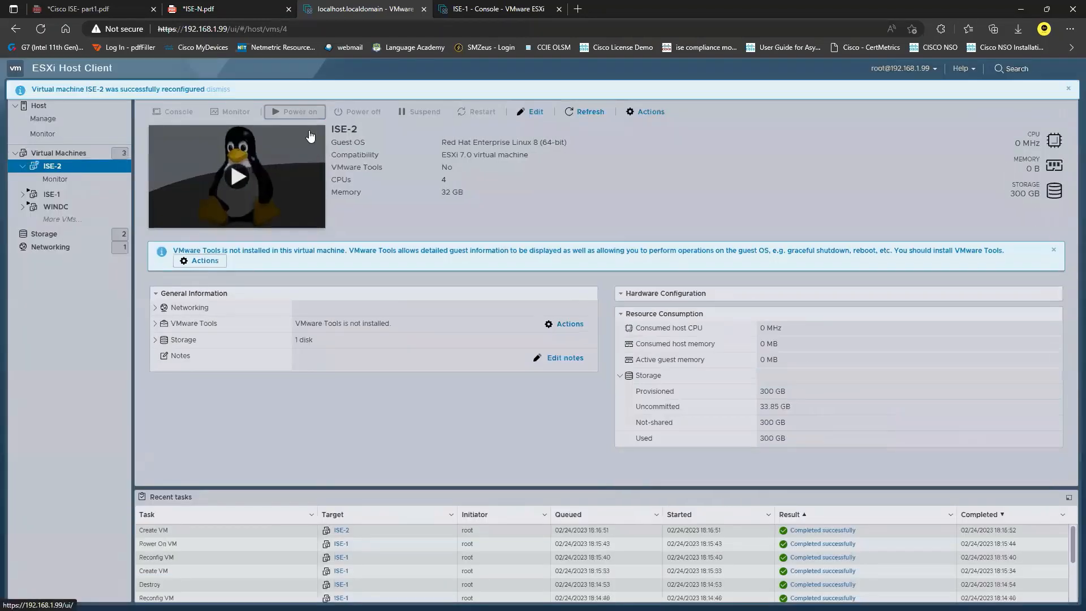
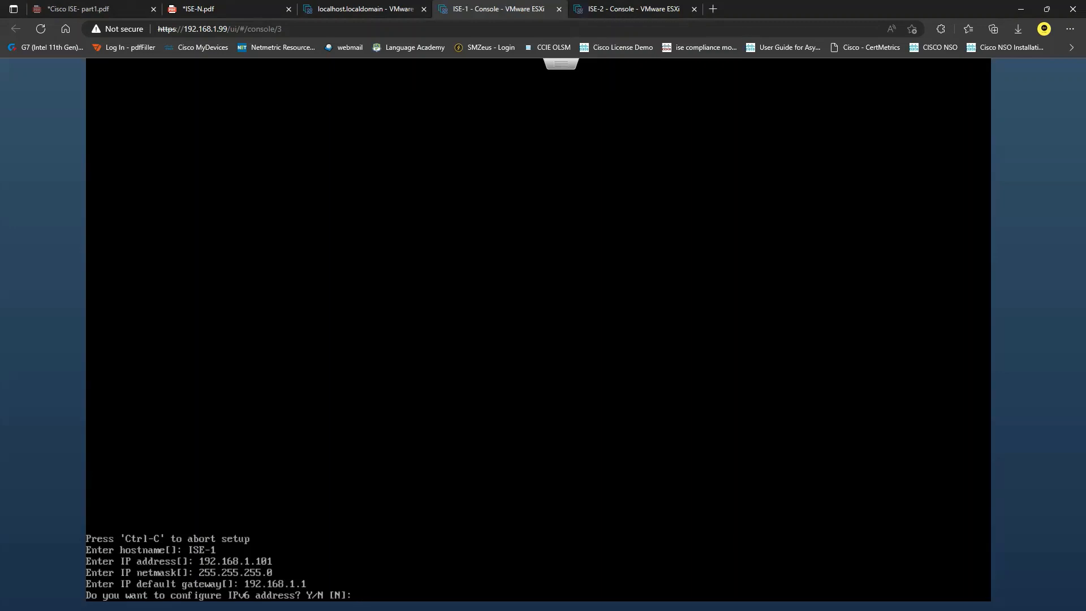
# Step: Skip IPv6 on ISE-1 and enter DNS domain sysable.com with primary nameserver 192.168.1.100
pyautogui.press('Return')
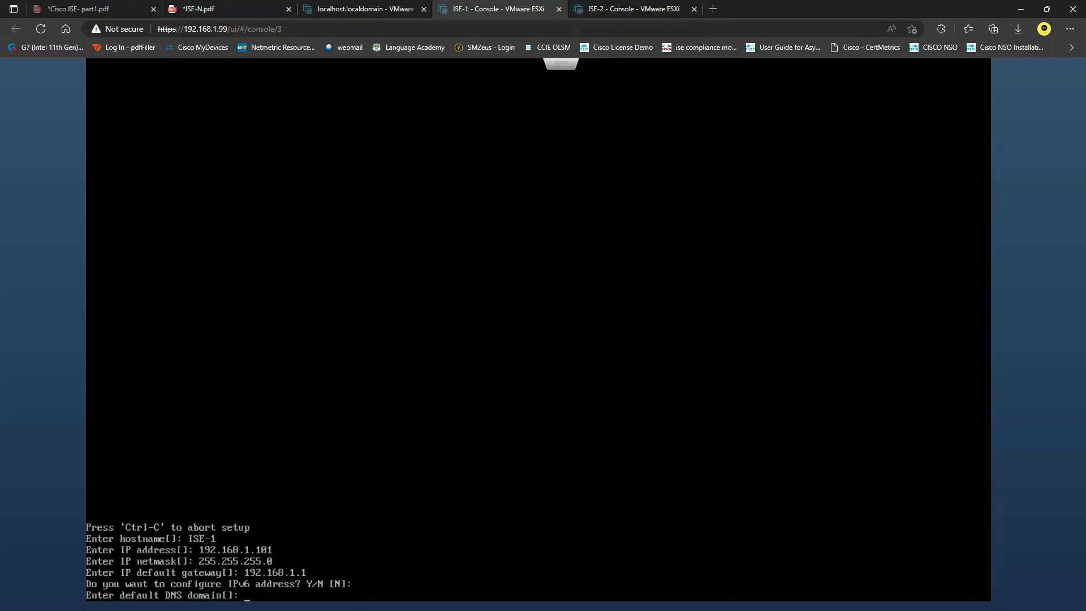
pyautogui.write('sysable.com')
pyautogui.press('Return')
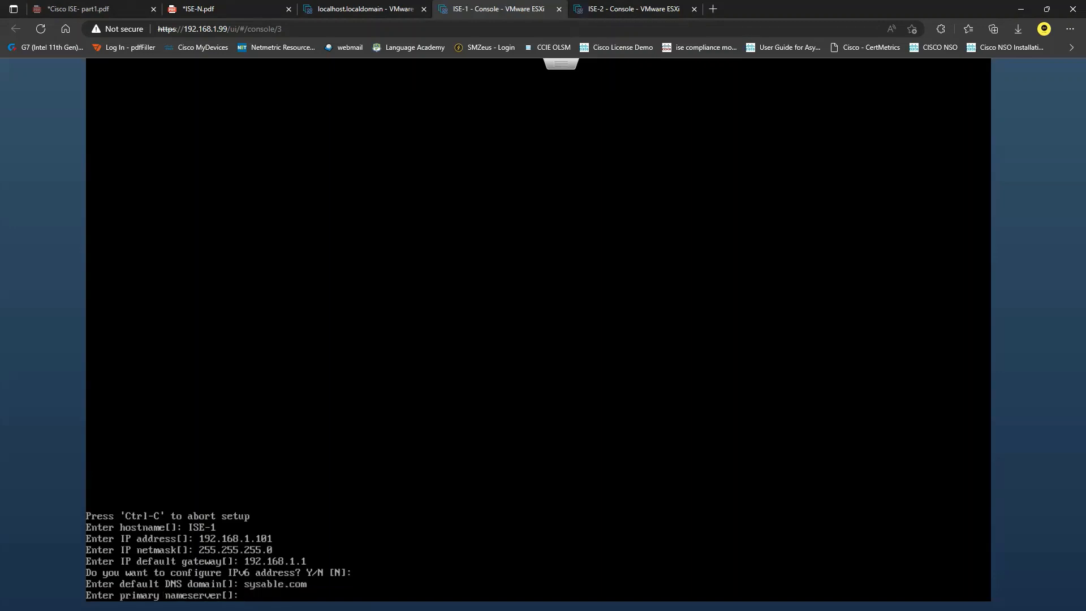
pyautogui.write('192.168.1.100')
pyautogui.press('Return')
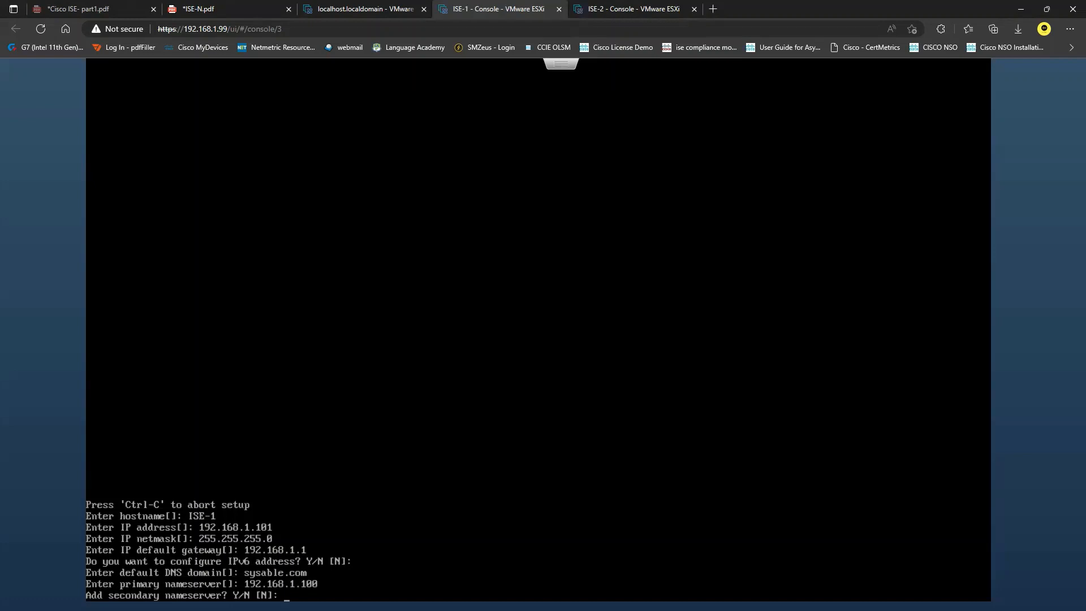
# Step: Add 192.168.1.1 as ISE-1's secondary nameserver and decline a tertiary one
pyautogui.write('Y')
pyautogui.press('Return')
pyautogui.write('192.168.1.1')
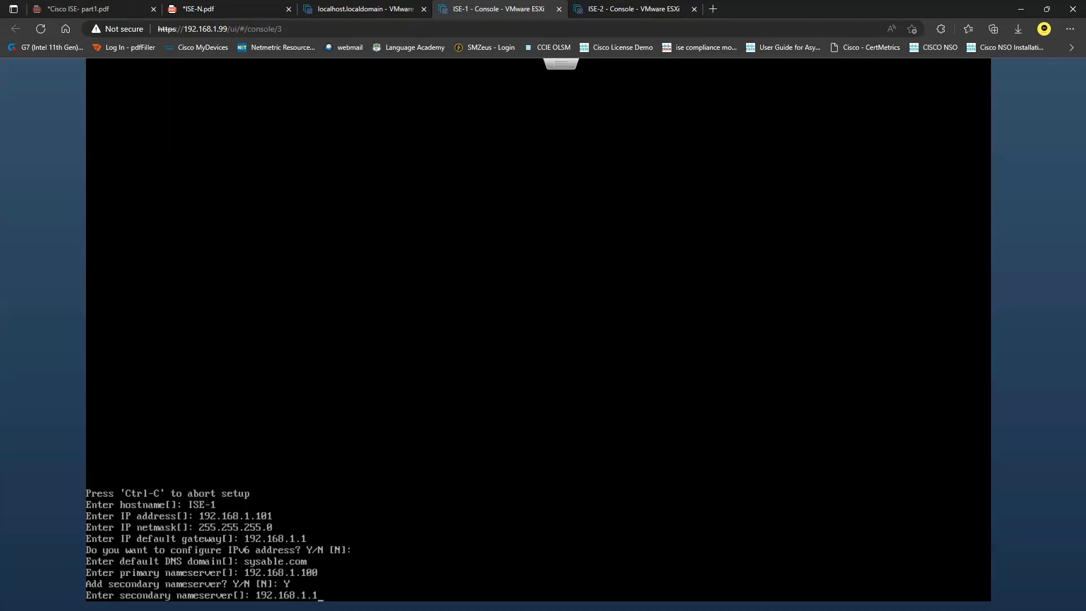
pyautogui.press('Return')
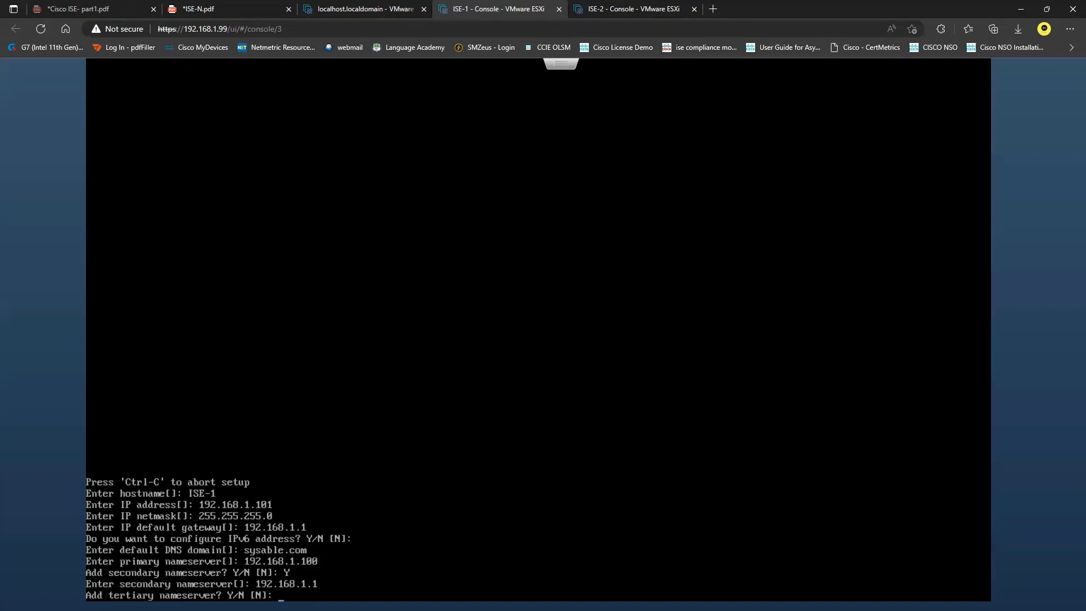
pyautogui.press('Return')
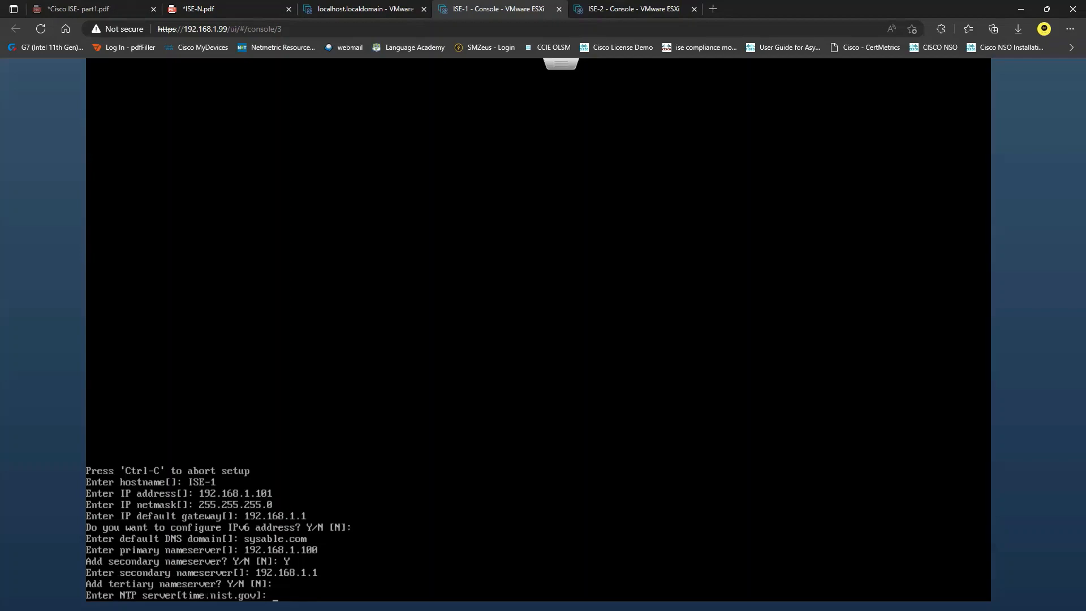
pyautogui.click(713, 9)
# Step: Search google.com.au for an Australian NTP server and enter au.pool.ntp.org at ISE-1's NTP prompt
pyautogui.write('google.com.au')
pyautogui.press('Return')
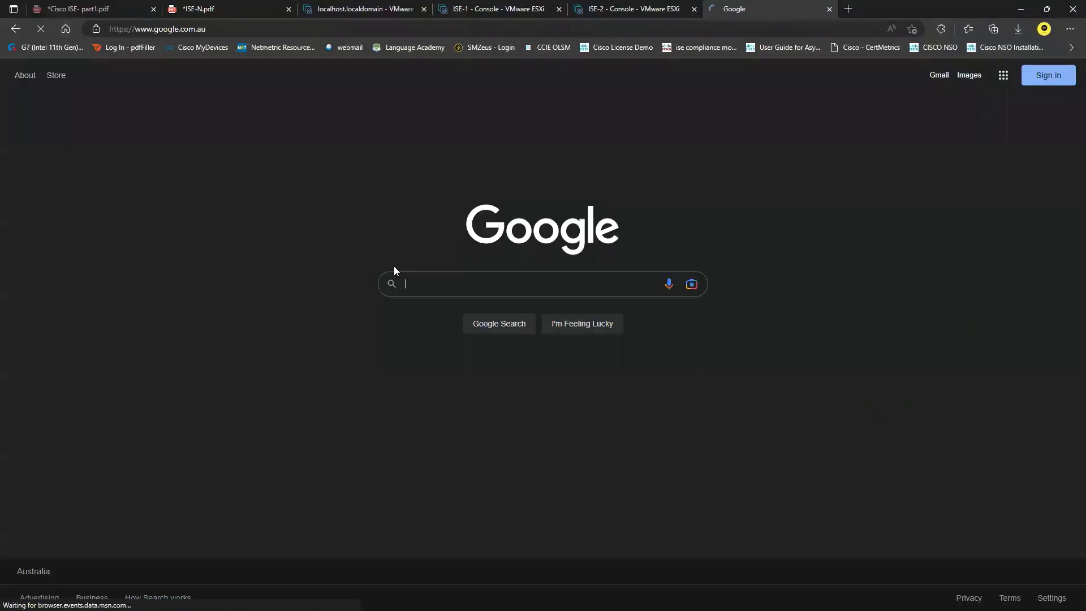
pyautogui.click(454, 282)
pyautogui.write('ntp server')
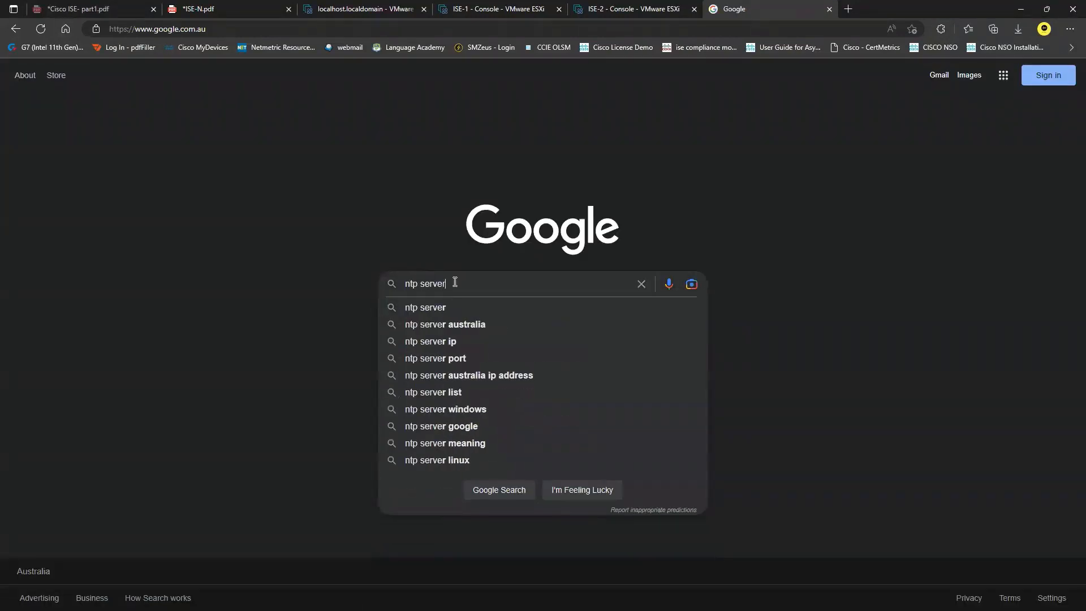
pyautogui.click(504, 324)
pyautogui.moveTo(272, 191); pyautogui.dragTo(192, 191)
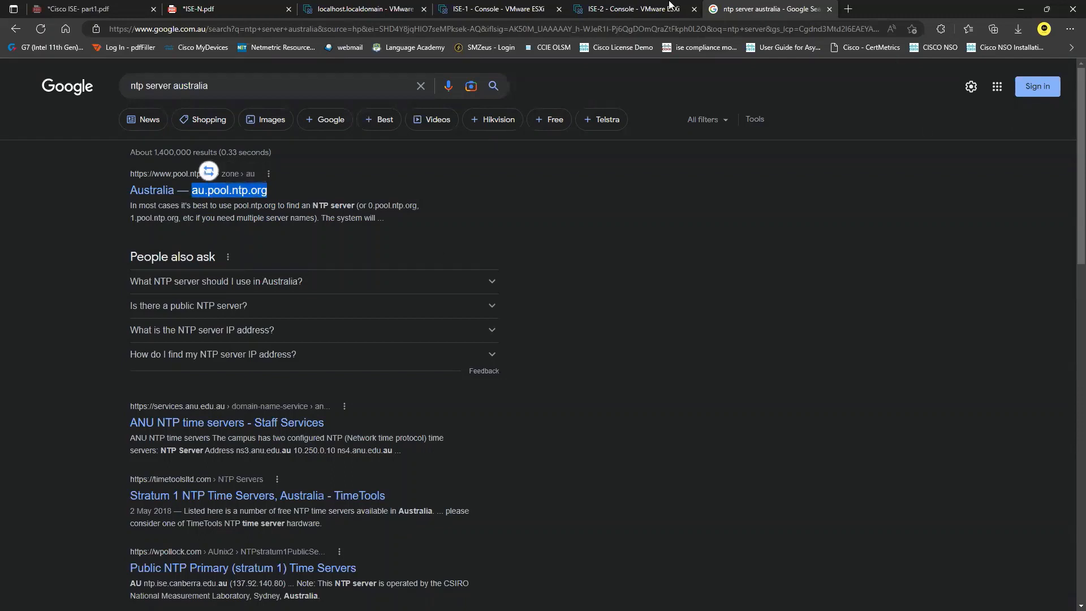
pyautogui.click(500, 7)
pyautogui.write('au.pool.ntp.org')
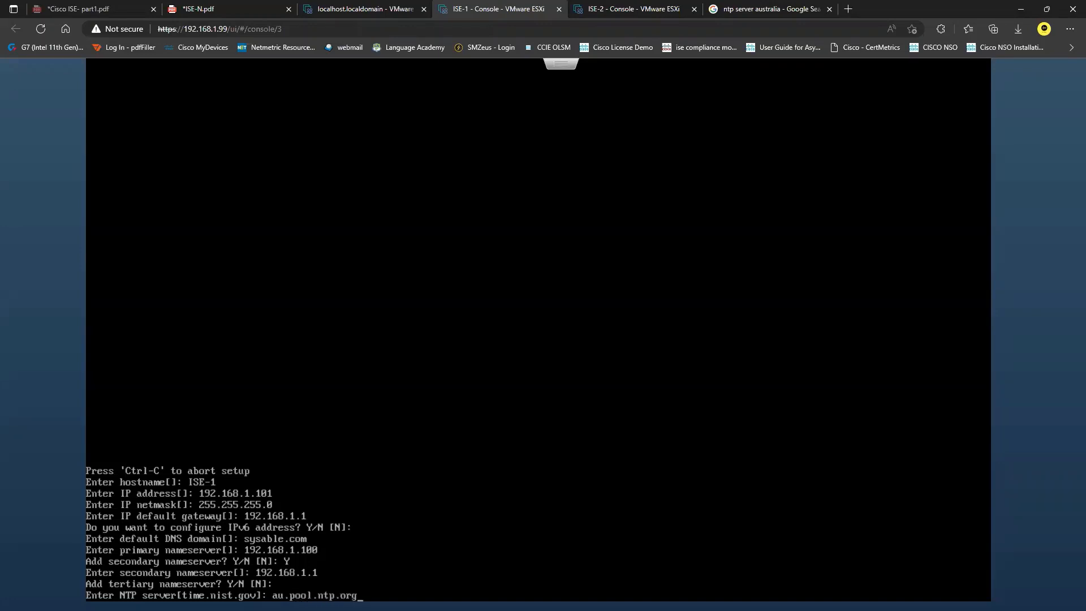
pyautogui.click(793, 8)
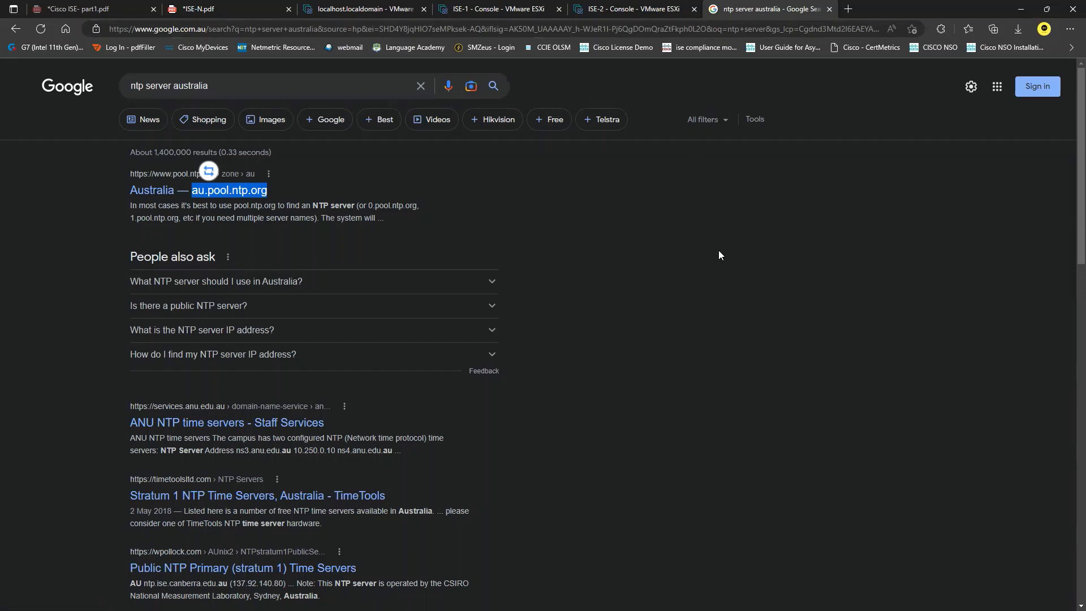
pyautogui.click(503, 8)
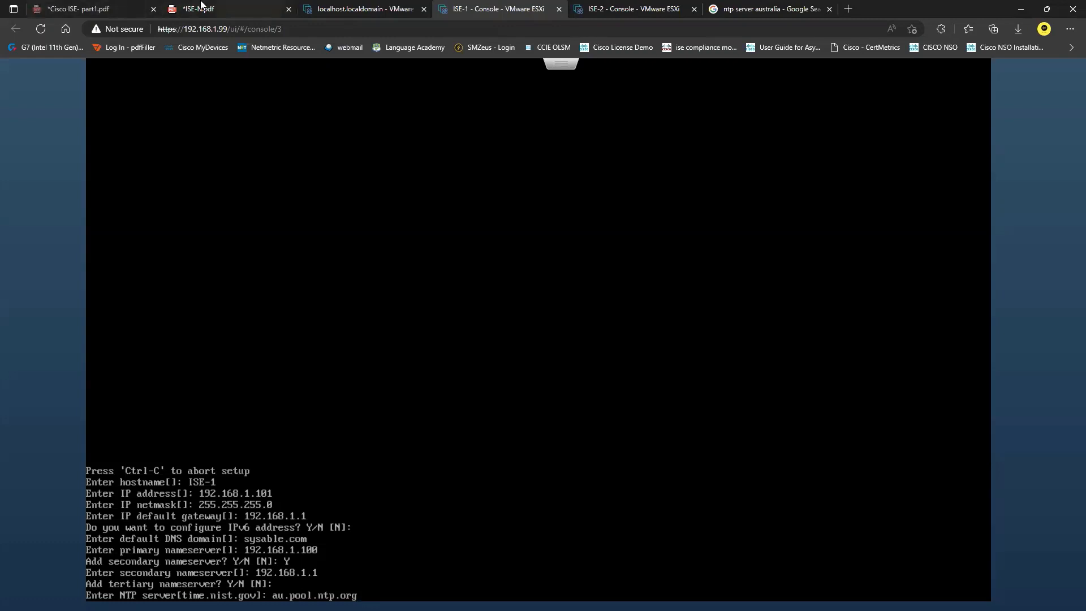
pyautogui.click(201, 7)
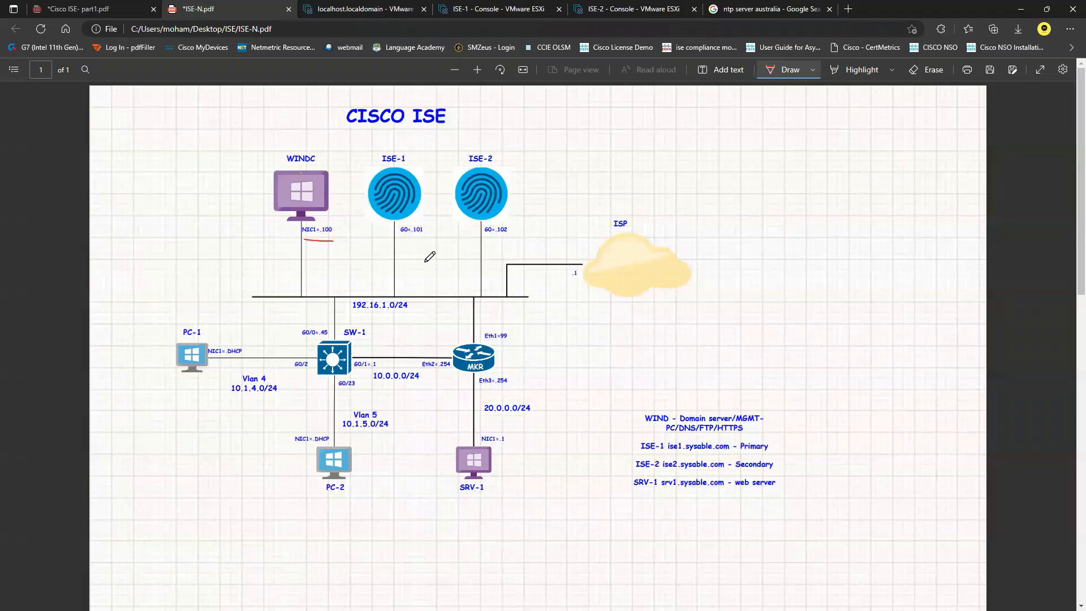
# Step: Ink a red path from ISE-1 to the ISP cloud on the ISE-N.pdf diagram
pyautogui.moveTo(407, 245)
pyautogui.mouseDown()
pyautogui.moveTo(434, 292)
pyautogui.moveTo(570, 272)
pyautogui.moveTo(561, 270)
pyautogui.moveTo(565, 280)
pyautogui.mouseUp()
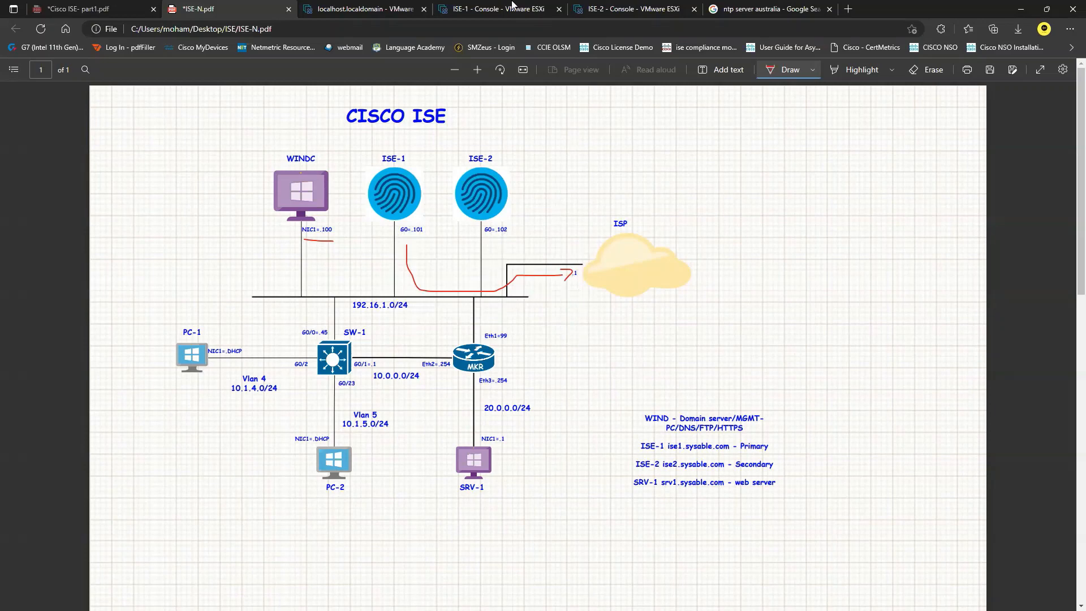
pyautogui.click(490, 7)
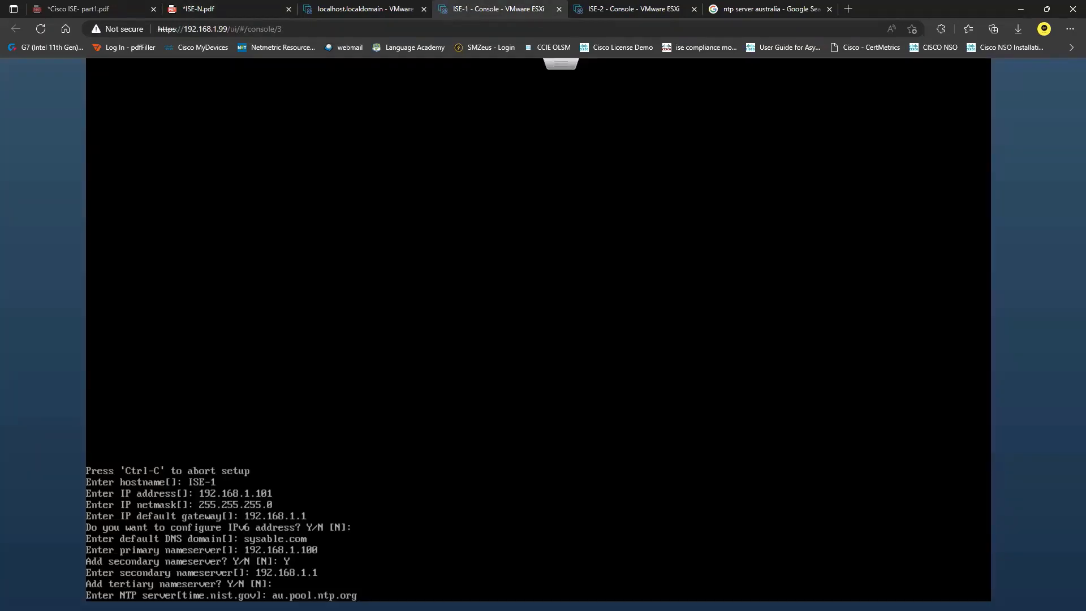
# Step: Confirm au.pool.ntp.org as ISE-1's only NTP server and set timezone Australia/Hobart
pyautogui.press('Return')
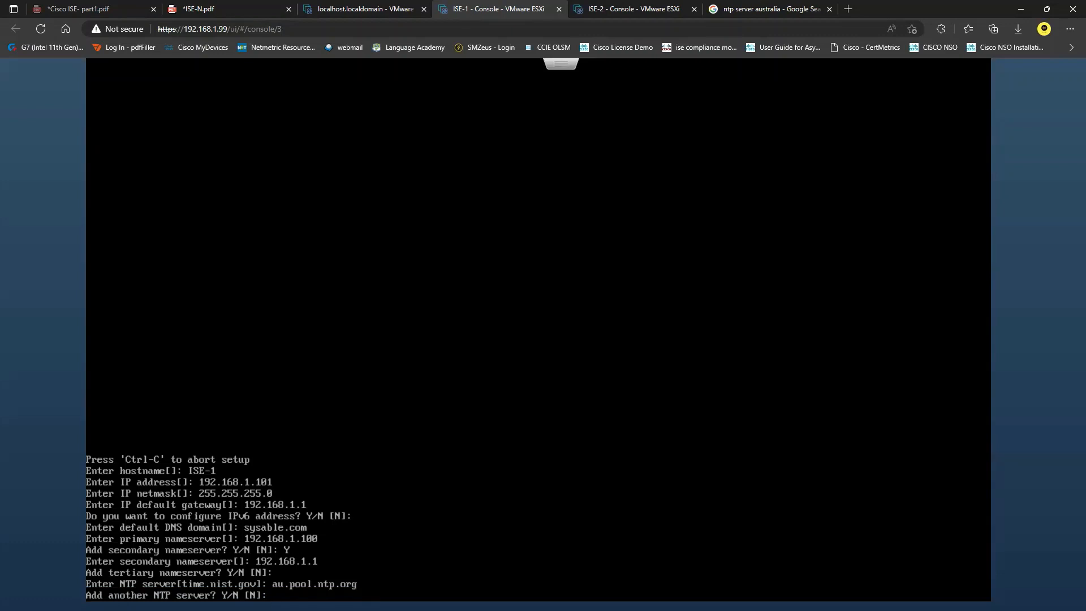
pyautogui.press('Return')
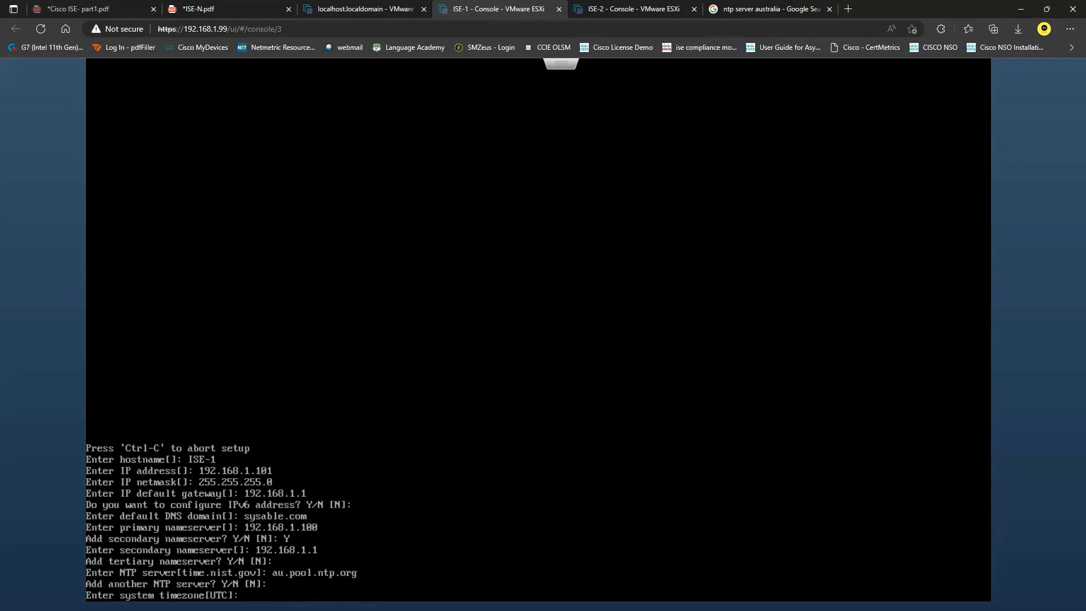
pyautogui.write('Australia/Hobart')
pyautogui.press('Return')
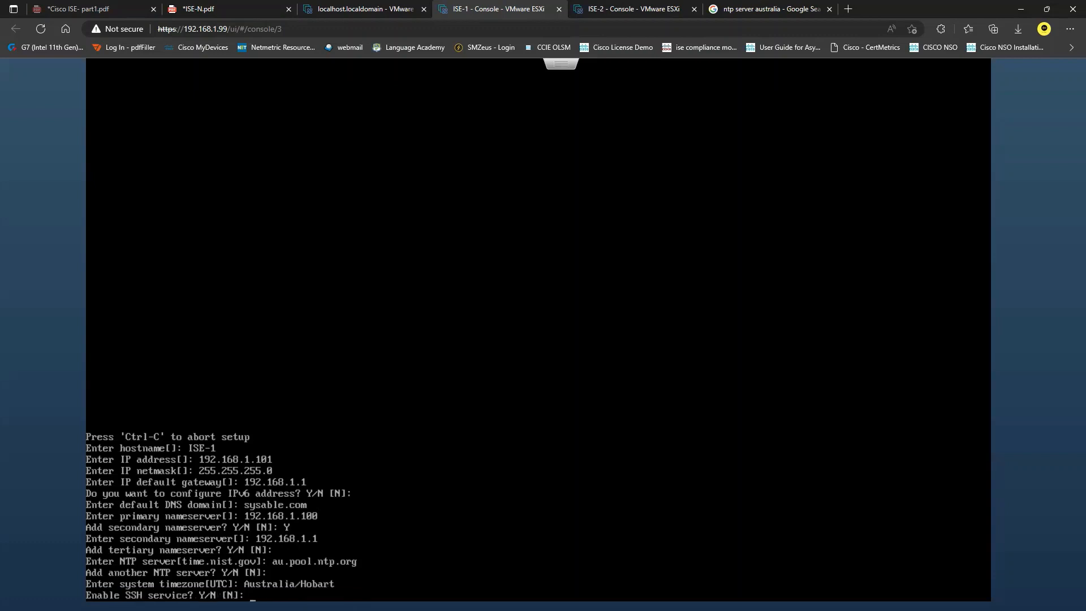
# Step: Enable SSH on ISE-1 and accept the default admin user with its password entered twice
pyautogui.write('Y')
pyautogui.press('Return')
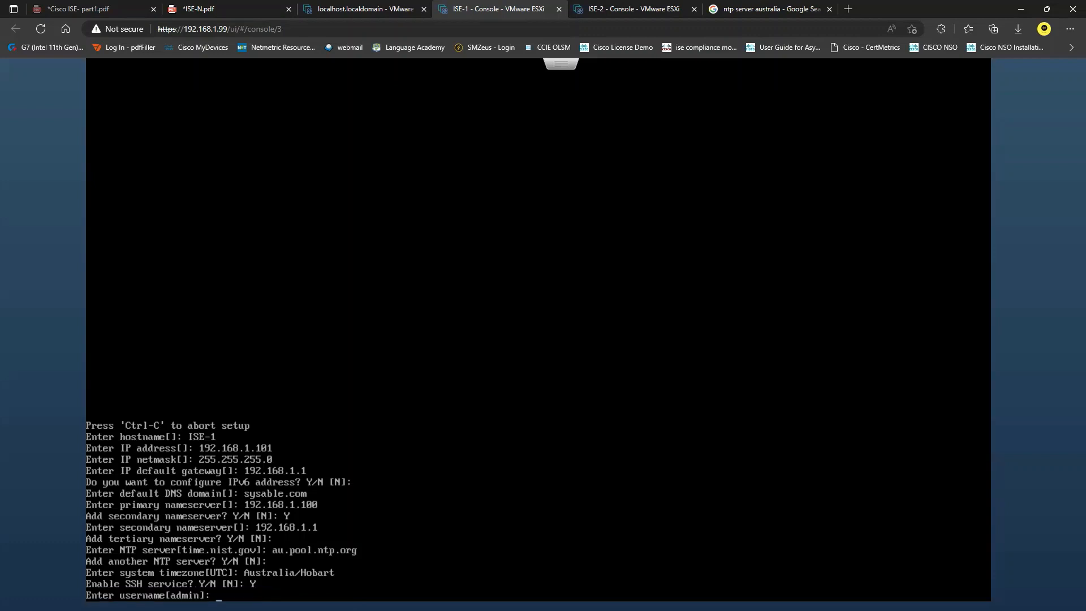
pyautogui.press('Return')
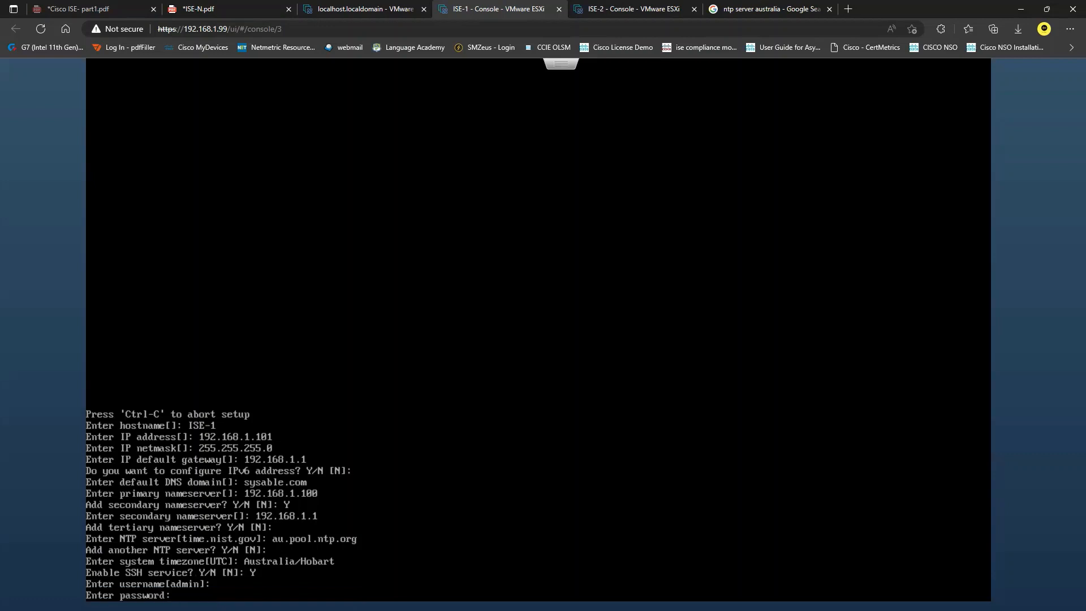
pyautogui.press('Return')
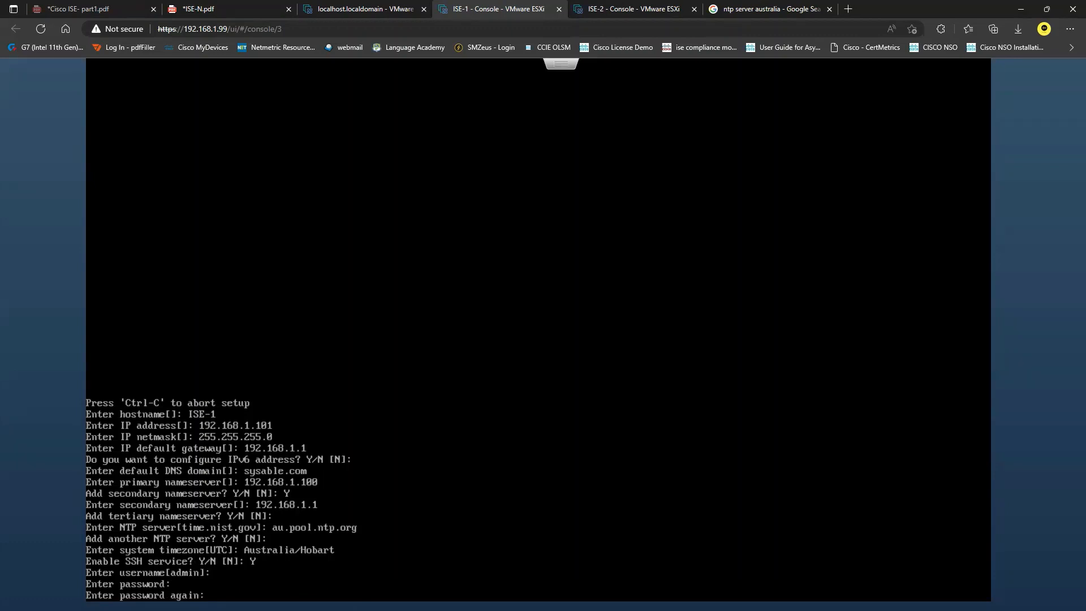
pyautogui.press('Return')
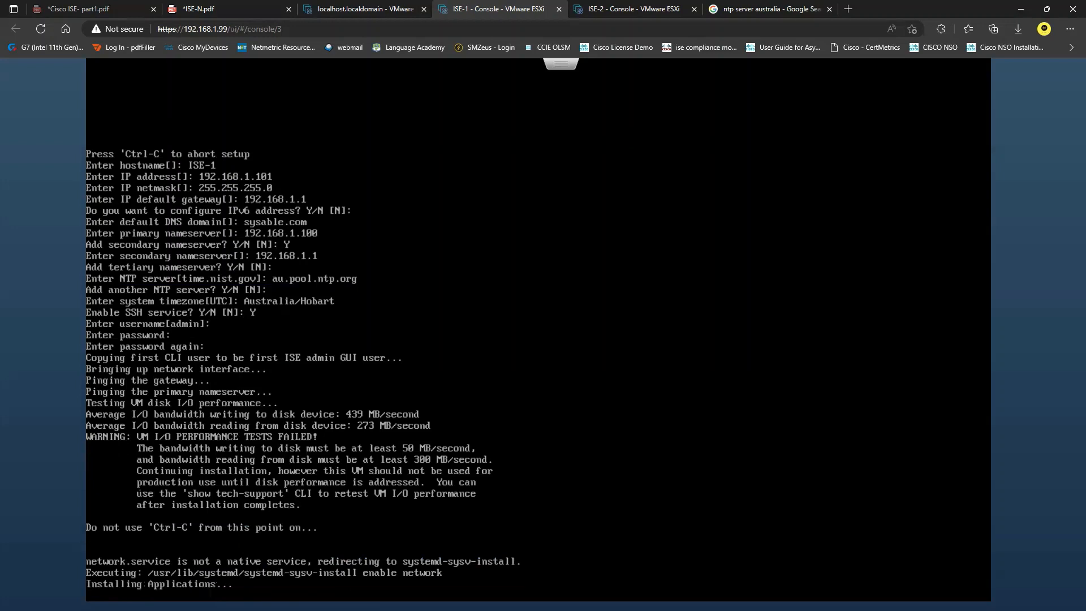
# Step: Wait while ISE-1 installs applications, then bring up the ISE-2 console
pyautogui.click(642, 8)
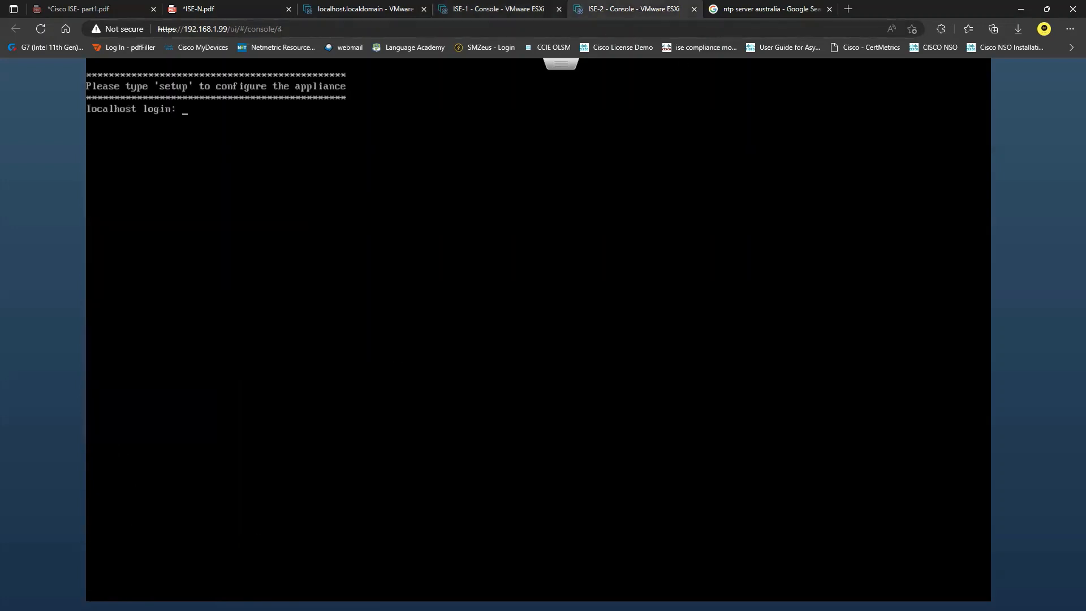
# Step: Run setup on ISE-2 with hostname ISE-2, IP 192.168.1.102/255.255.255.0, gateway 192.168.1.1
pyautogui.write('setup')
pyautogui.press('Return')
pyautogui.write('ISE-2')
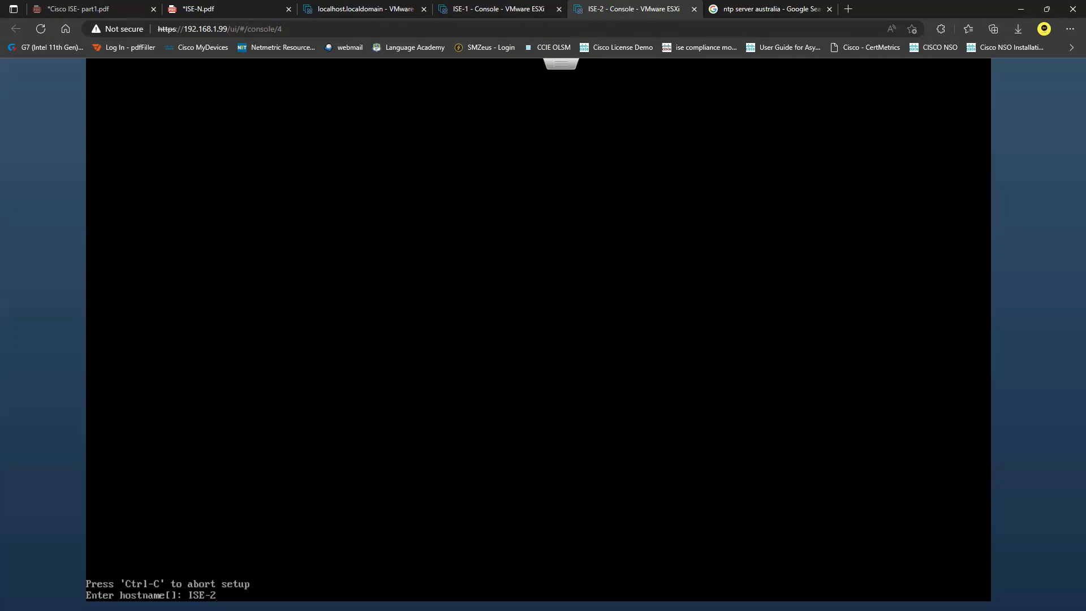
pyautogui.press('Return')
pyautogui.write('192.168.1.102')
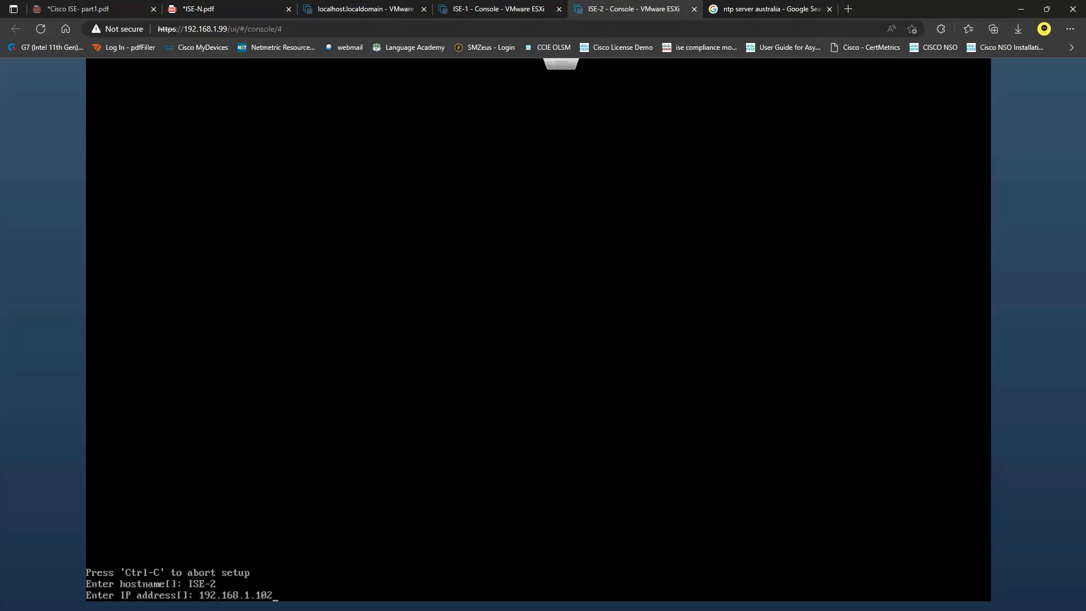
pyautogui.press('Return')
pyautogui.write('255')
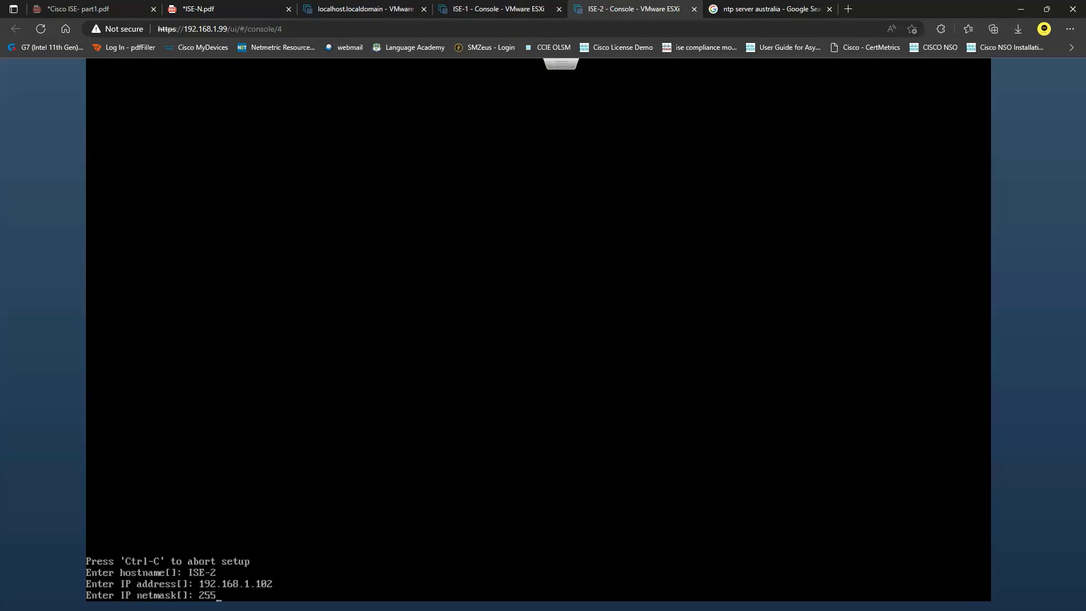
pyautogui.write('.255.255.0')
pyautogui.press('Return')
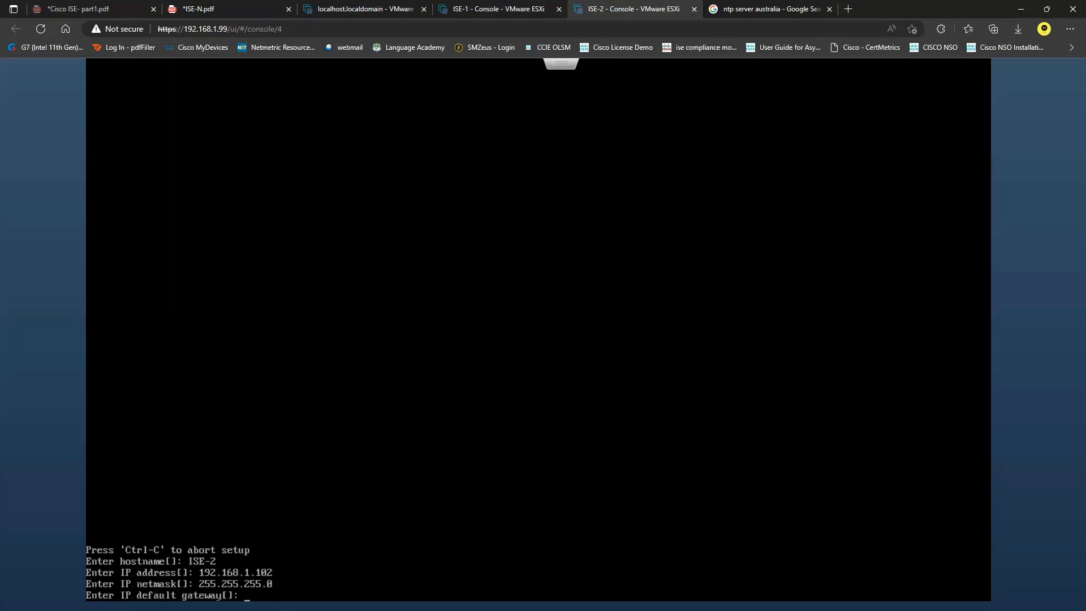
pyautogui.write('192.168.1.1')
pyautogui.press('Return')
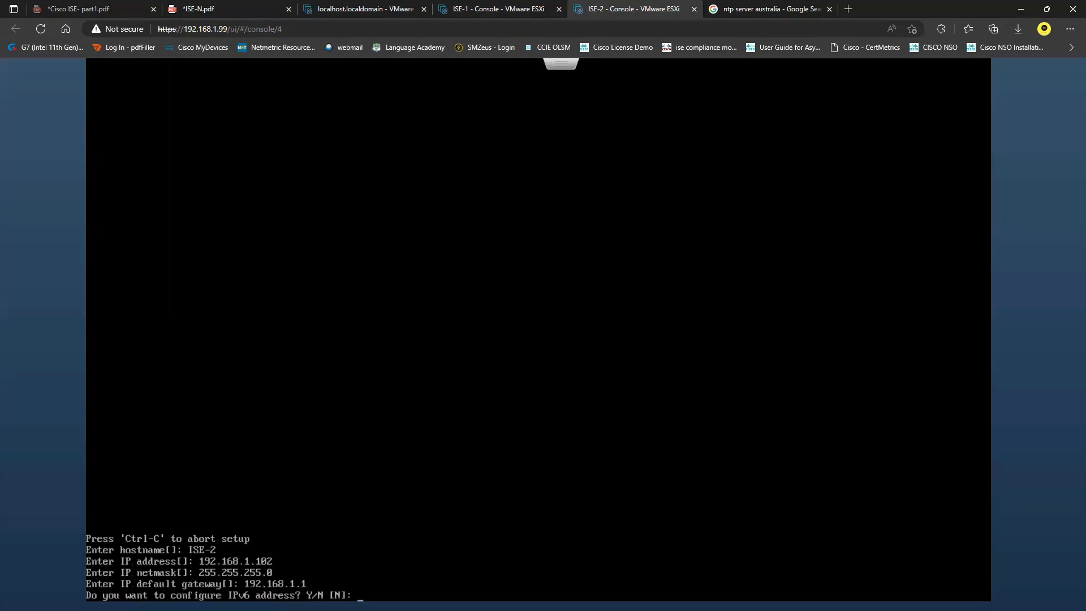
# Step: Skip IPv6 and set DNS domain sysable.com, nameservers 192.168.1.100 and 192.168.1.1, no tertiary
pyautogui.press('Return')
pyautogui.write('sysable.com')
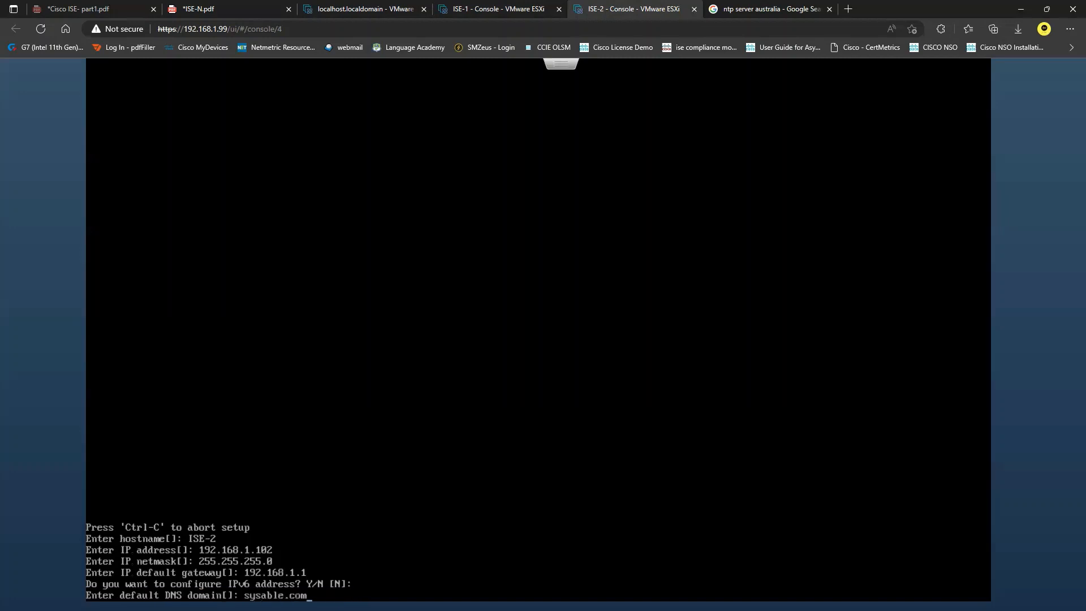
pyautogui.press('Return')
pyautogui.write('192.168.1.100')
pyautogui.press('Return')
pyautogui.write('Y')
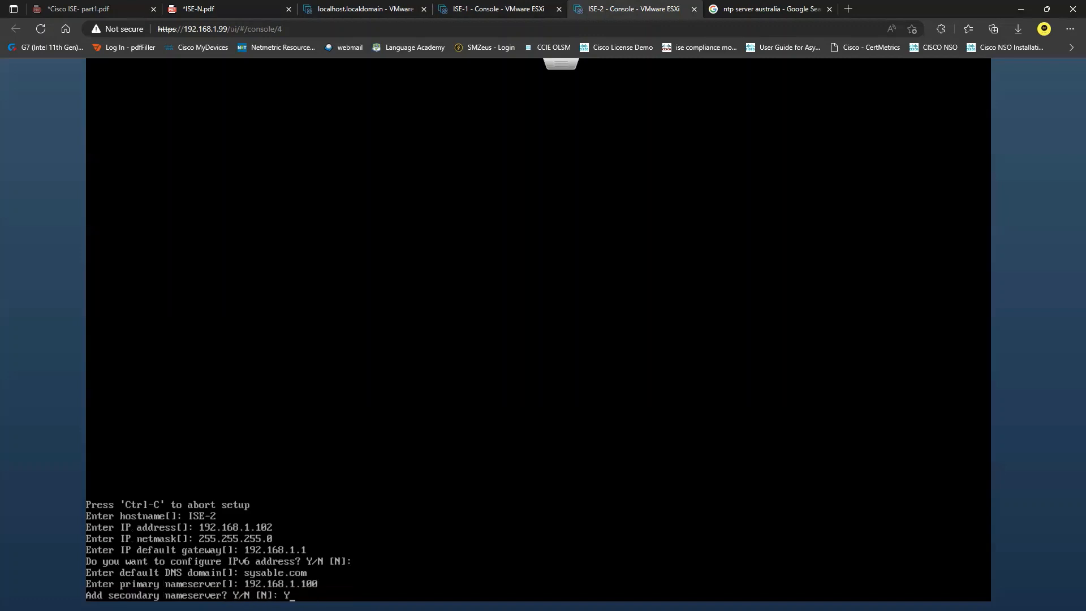
pyautogui.press('Return')
pyautogui.write('192.16')
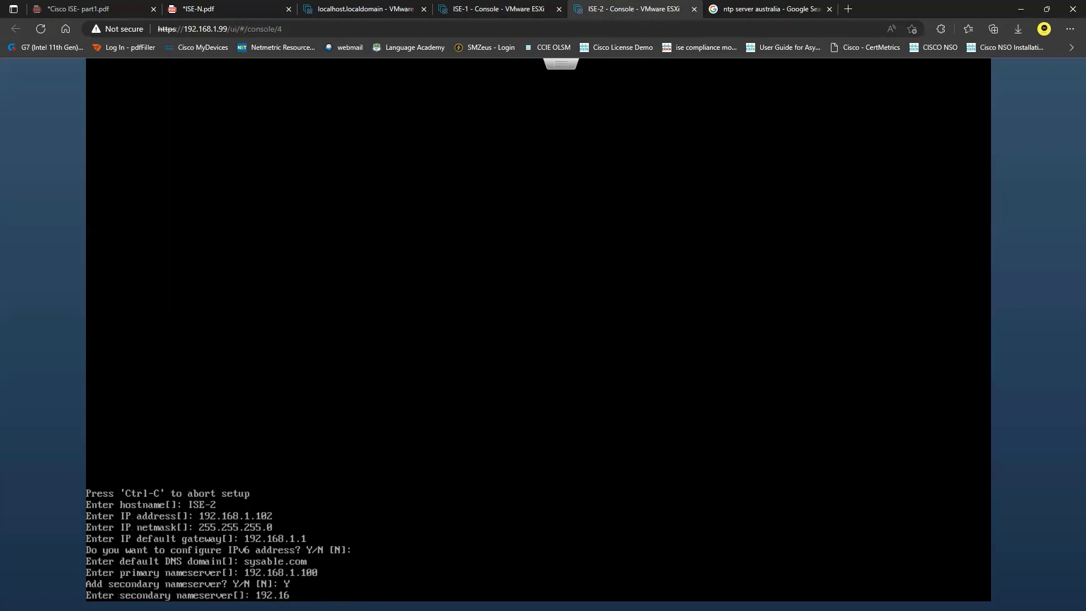
pyautogui.write('8.1.1')
pyautogui.press('Return')
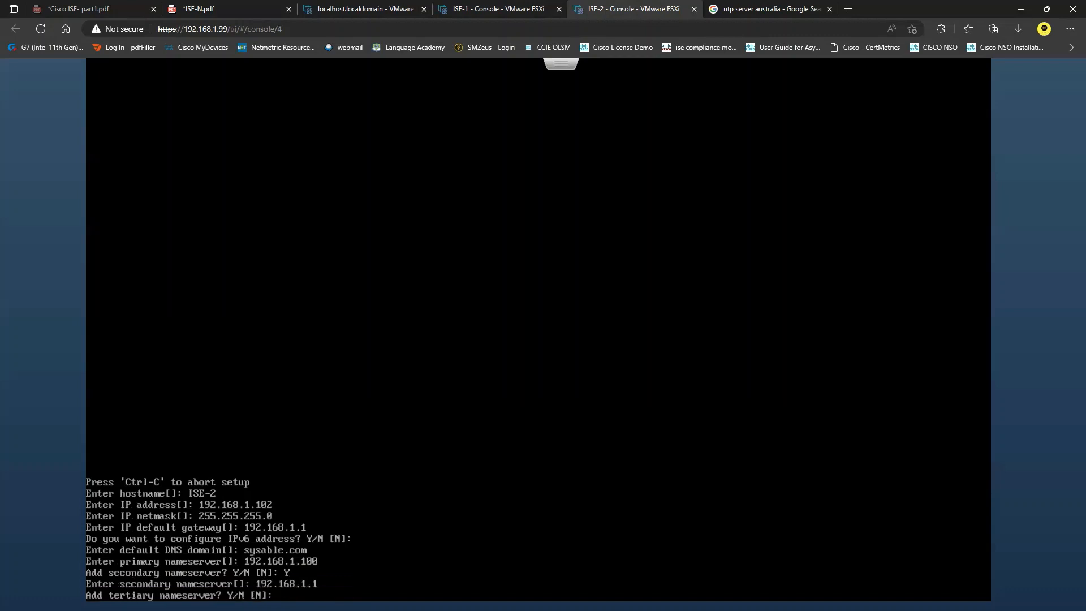
pyautogui.press('Return')
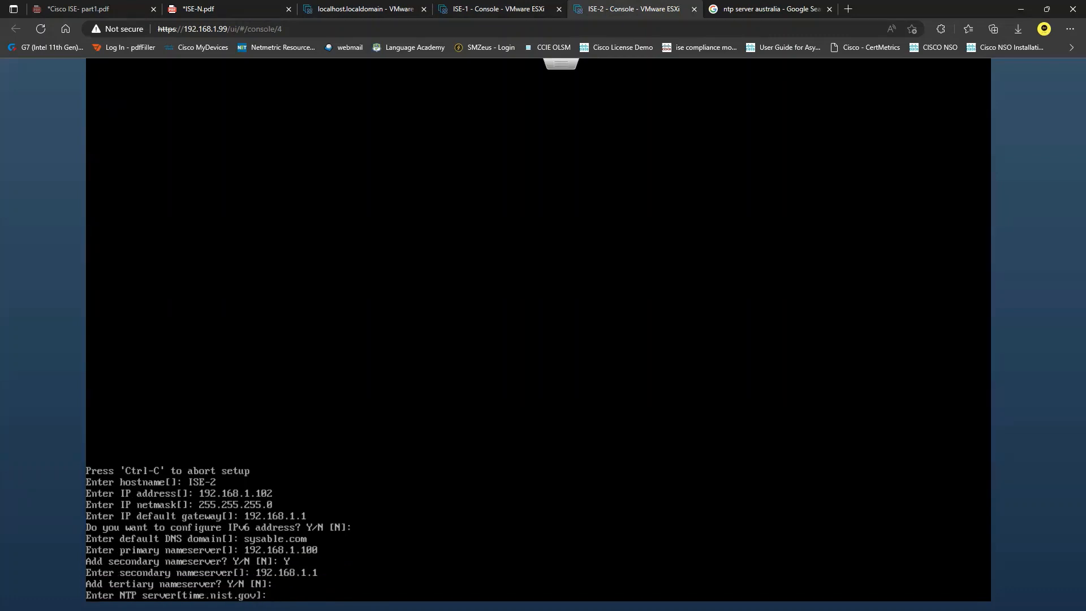
# Step: Type au.pool.ntp.org as ISE-2's NTP server after checking the Google results
pyautogui.write('au.pool.ntp.org')
pyautogui.click(775, 9)
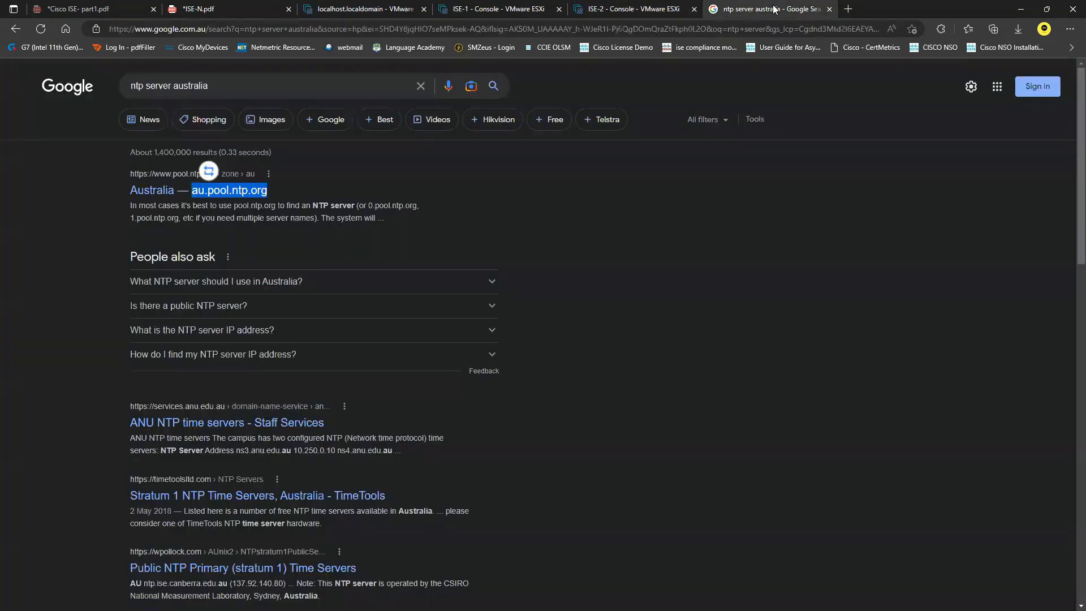
pyautogui.click(618, 8)
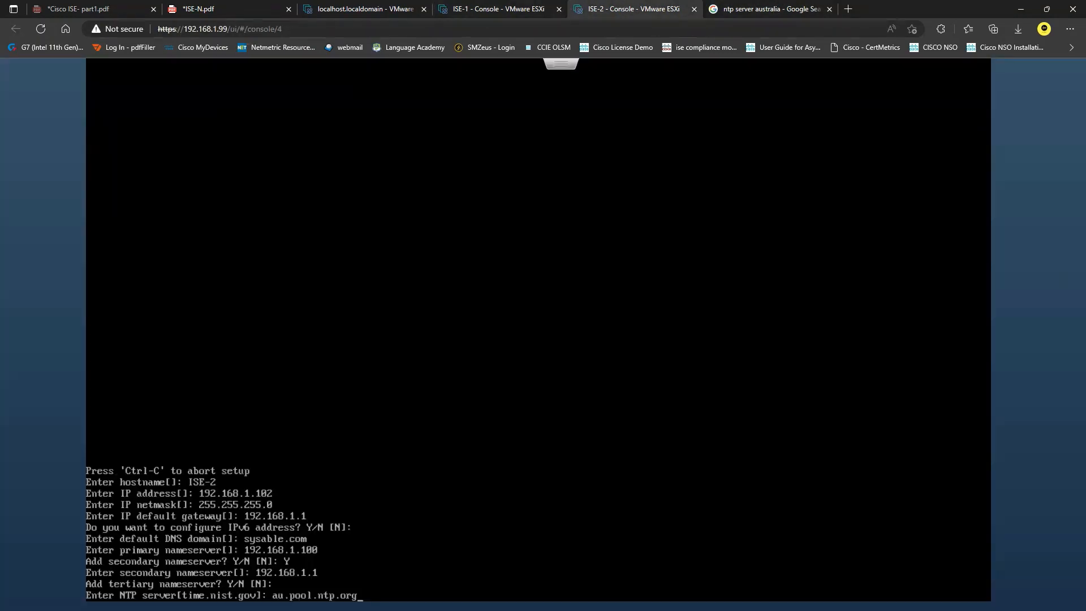
# Step: Confirm au.pool.ntp.org as ISE-2's sole NTP server and set timezone Australia/Hobart
pyautogui.press('Return')
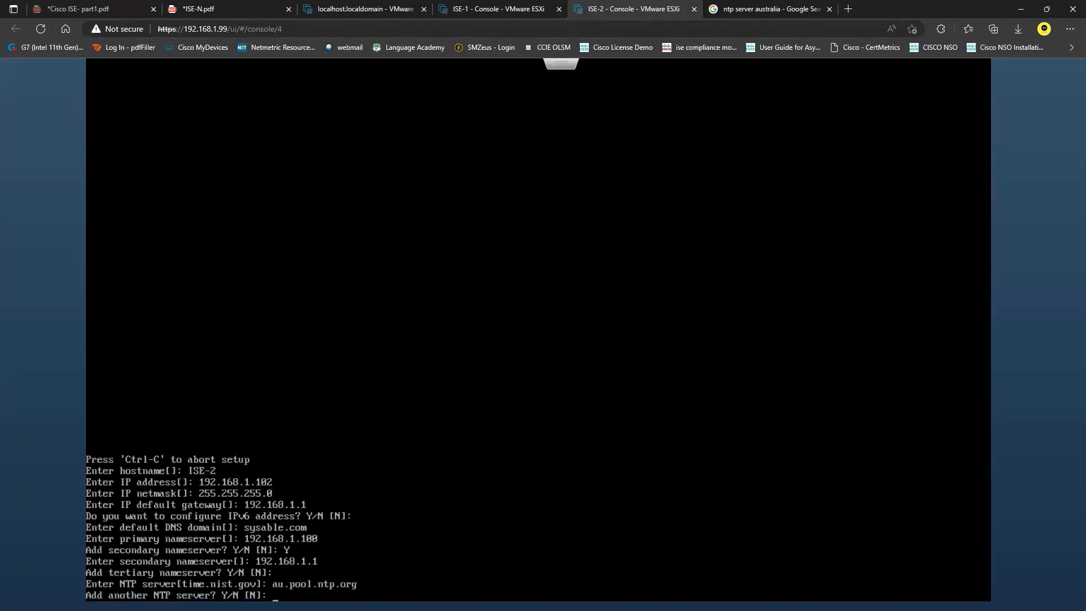
pyautogui.press('Return')
pyautogui.write('A')
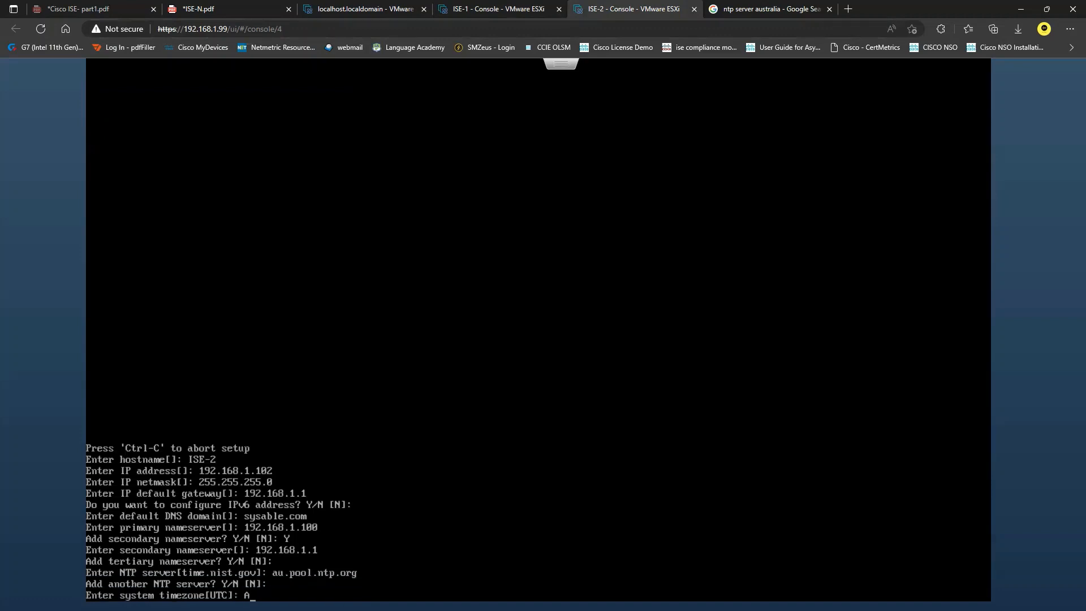
pyautogui.write('ustralia/Hobart')
pyautogui.press('Return')
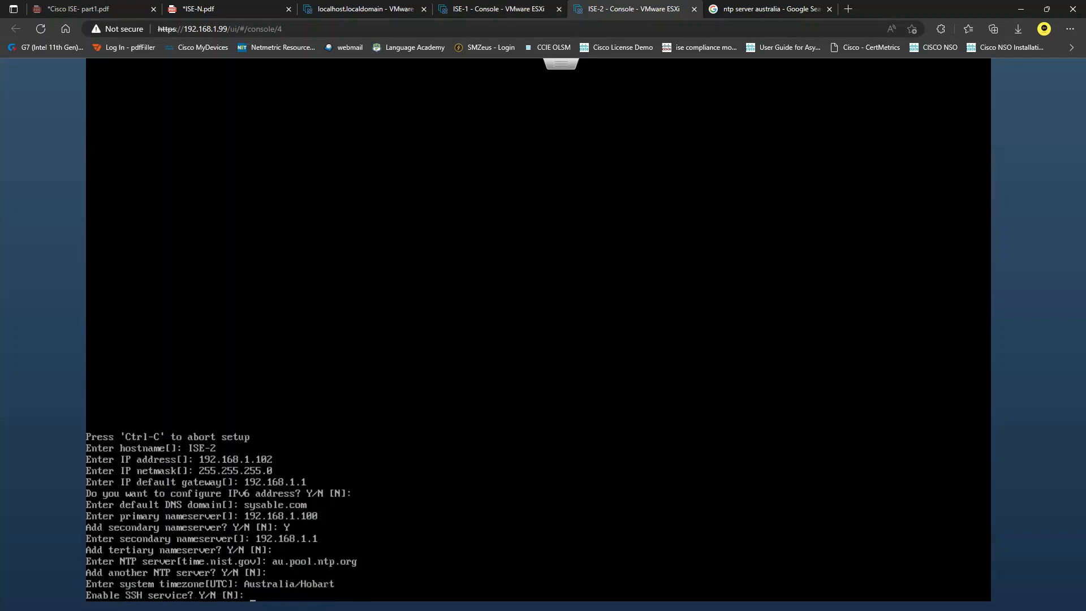
# Step: Enable SSH on ISE-2, keep the default admin user, and enter its password twice
pyautogui.write('Y')
pyautogui.press('Return')
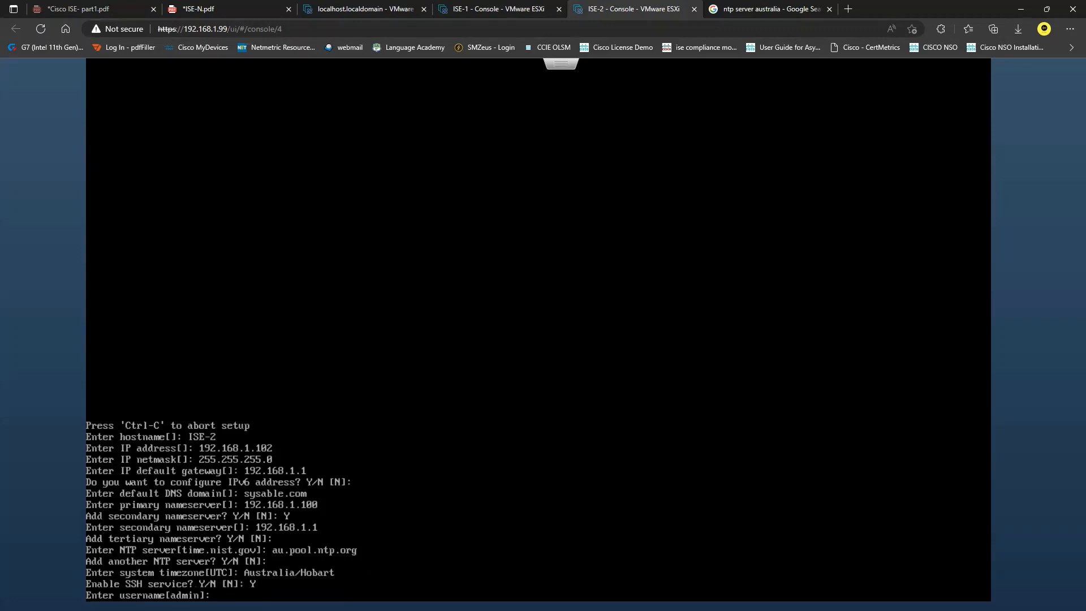
pyautogui.press('Return')
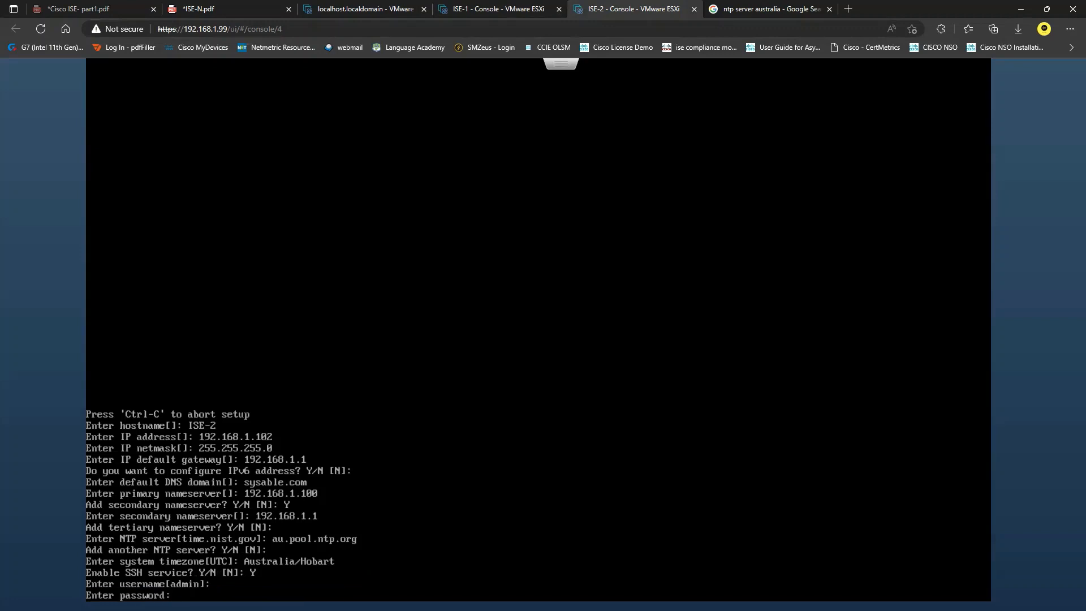
pyautogui.press('Return')
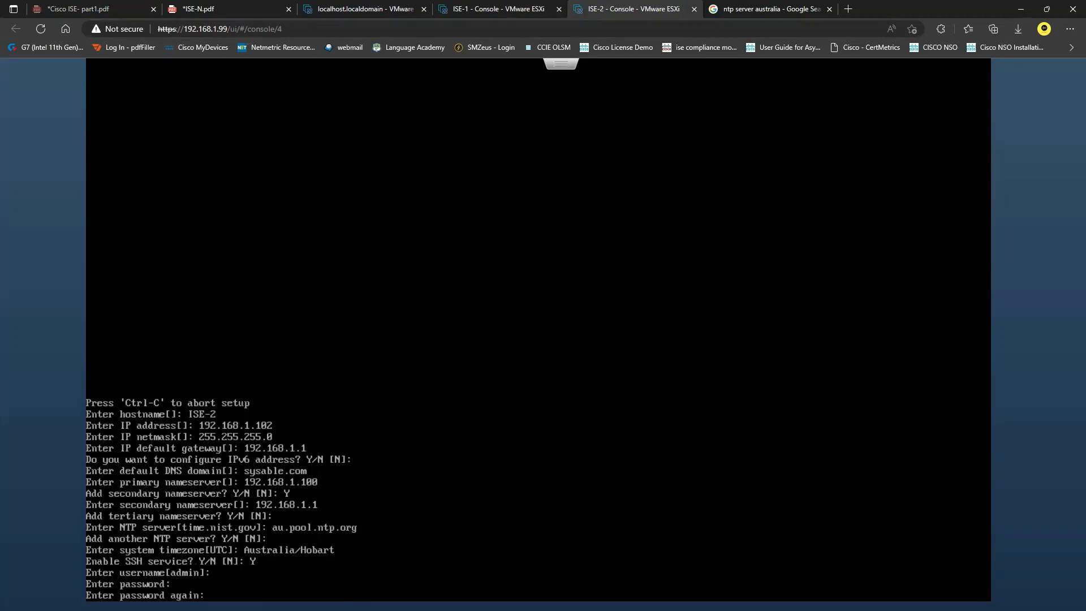
pyautogui.press('Return')
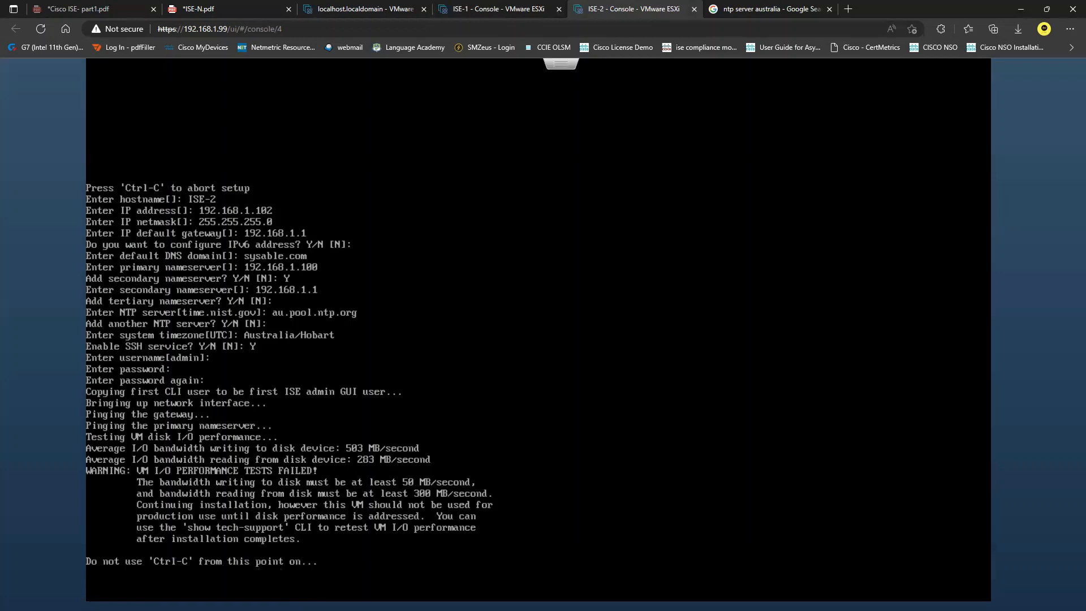
# Step: Let ISE-2's disk I/O tests finish, then check ISE-1's installation progress
pyautogui.click(525, 7)
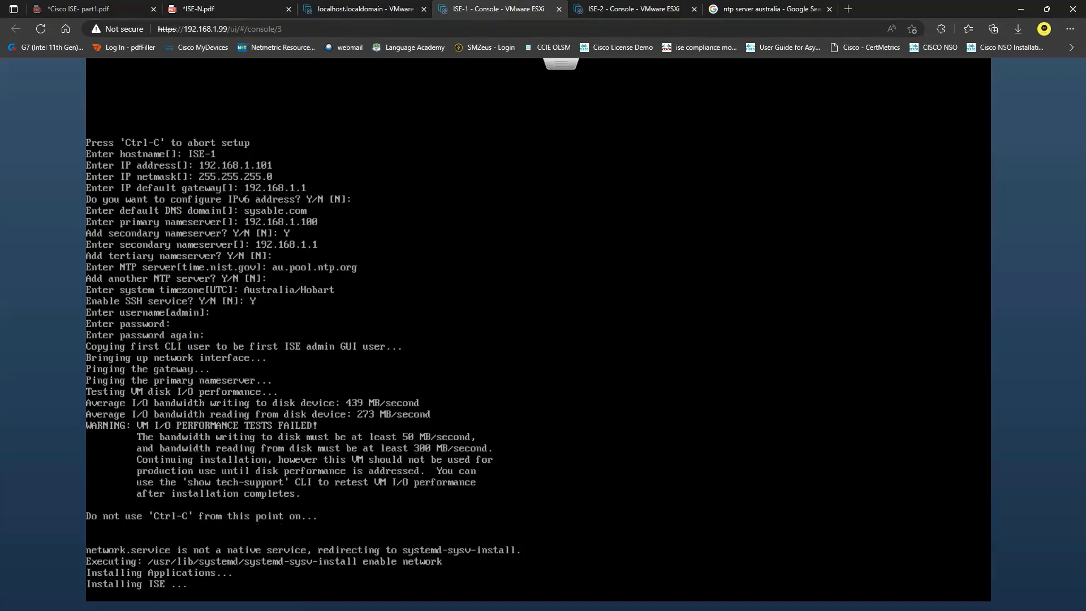
# Step: Check ISE-2's progress, then return to ISE-1 and wait for its login prompt
pyautogui.click(639, 9)
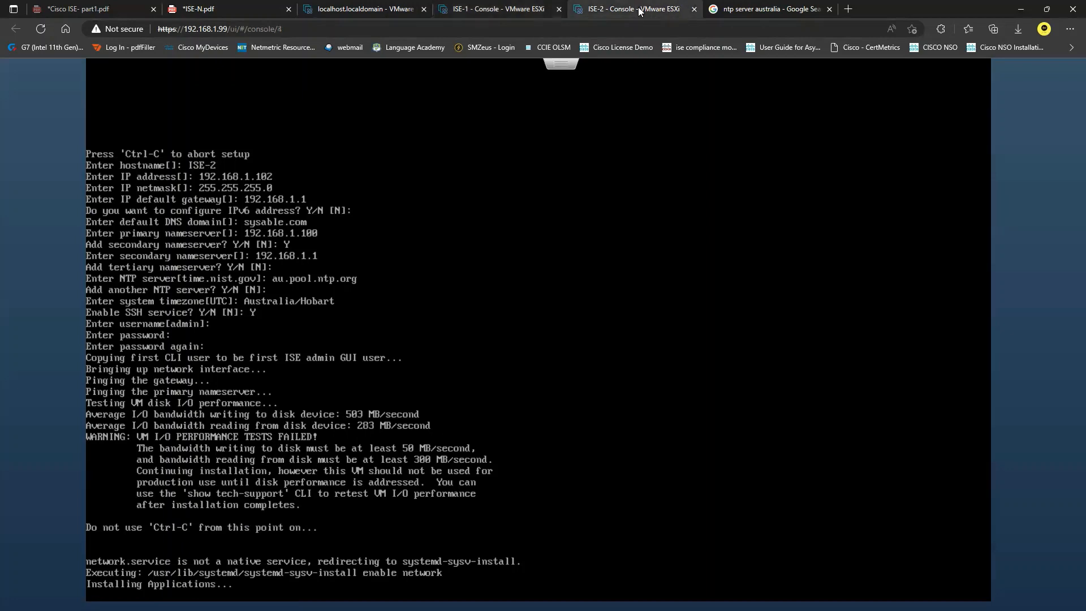
pyautogui.click(522, 5)
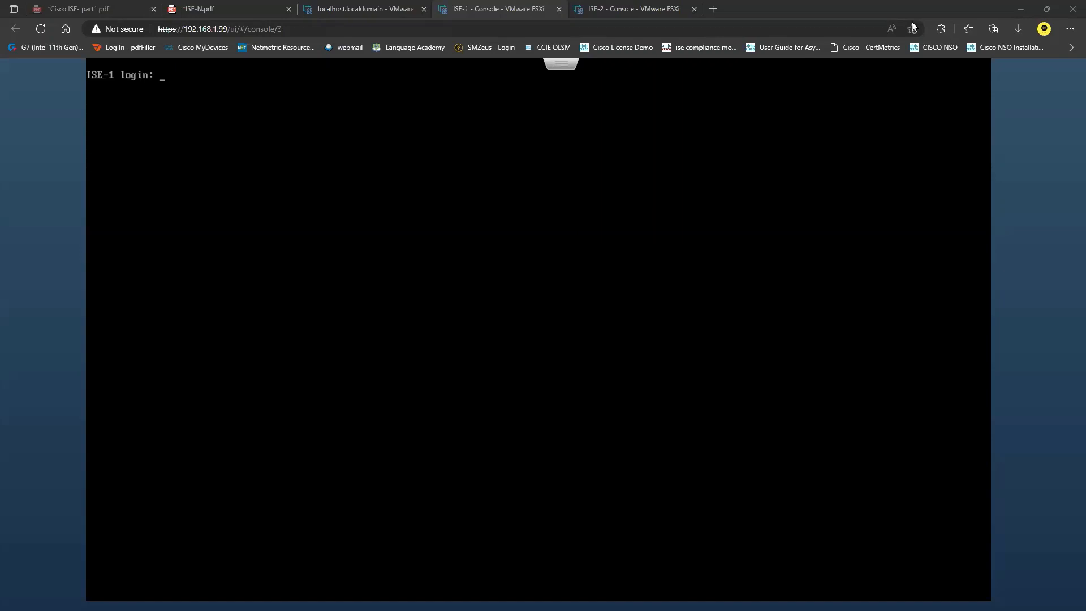
# Step: Log in as admin on both the ISE-1 and ISE-2 consoles
pyautogui.click(525, 170)
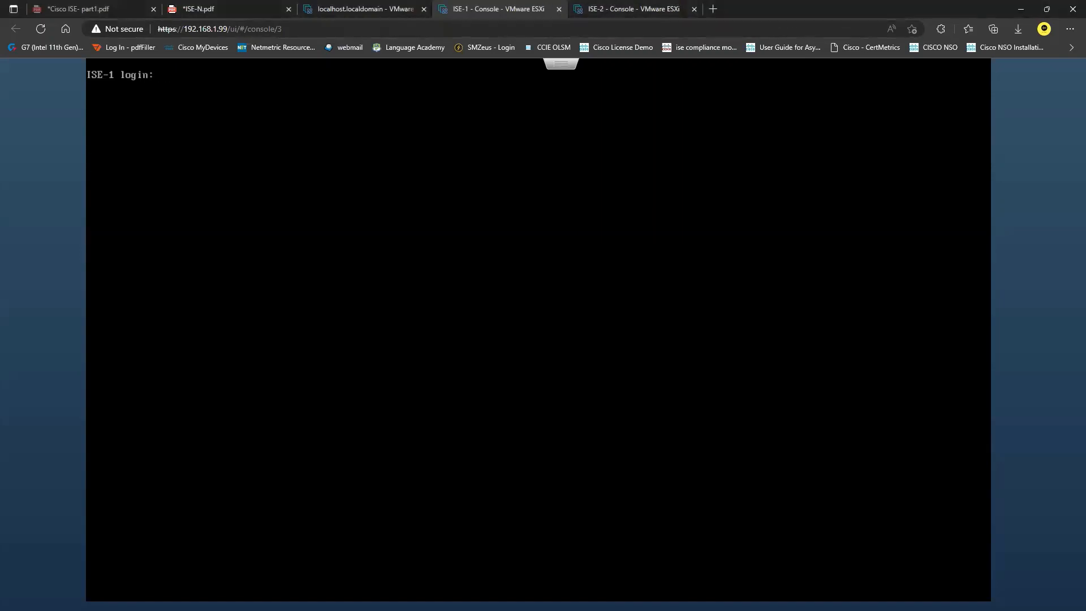
pyautogui.press('Return')
pyautogui.click(632, 8)
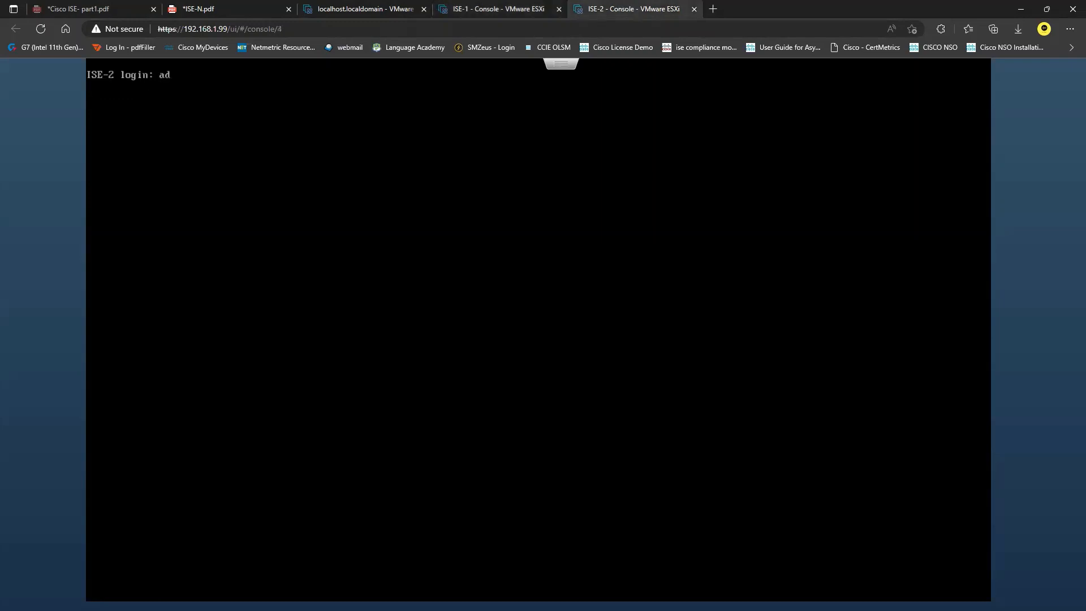
pyautogui.press('Return')
pyautogui.click(507, 14)
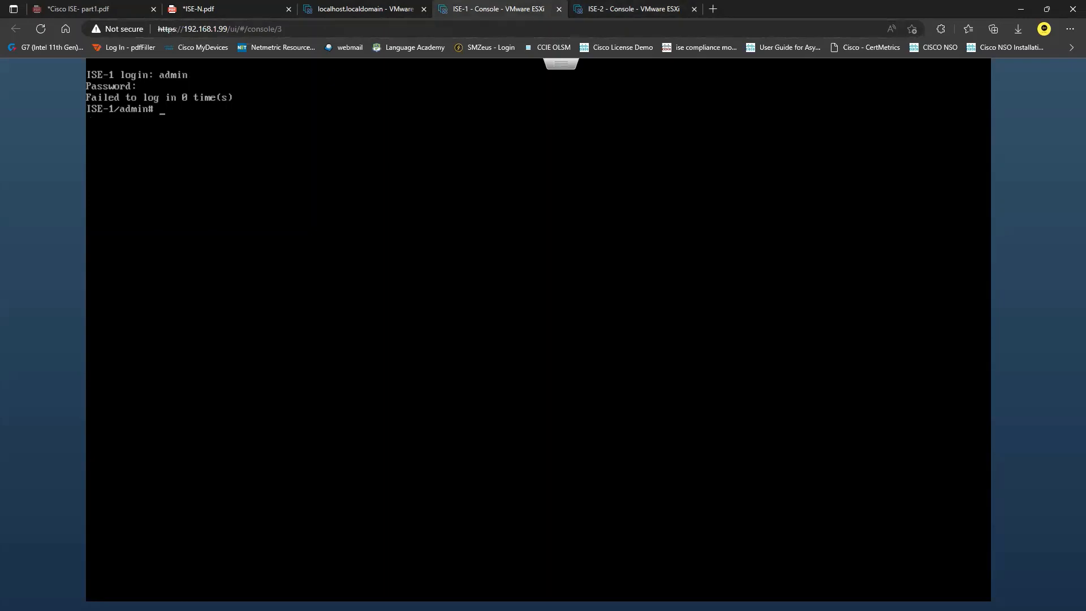
# Step: Type 'show application status ise' on ISE-1 to check its services
pyautogui.write('show application st')
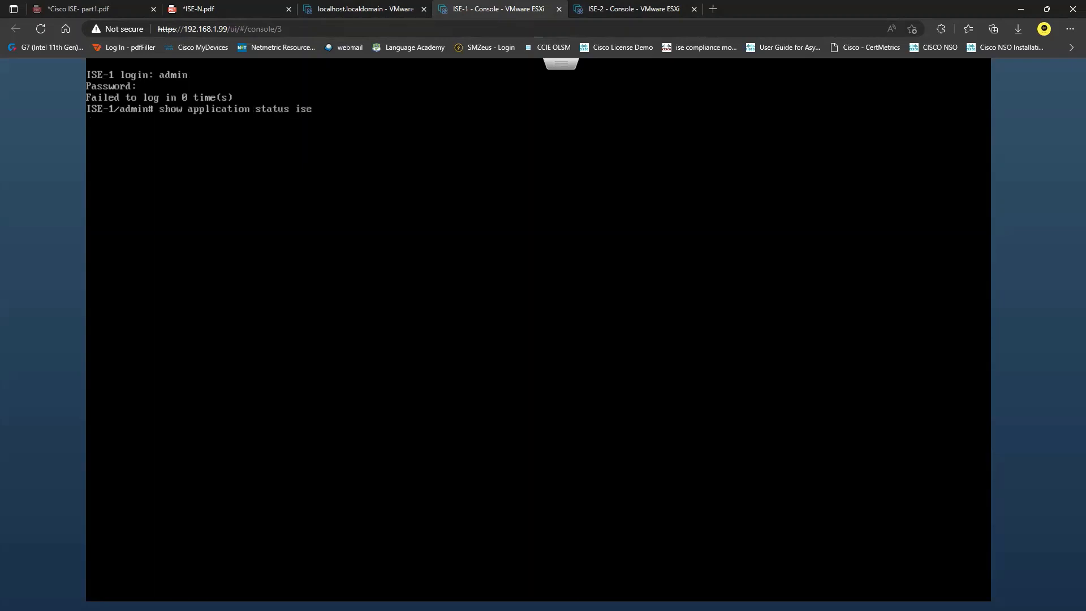
pyautogui.click(616, 8)
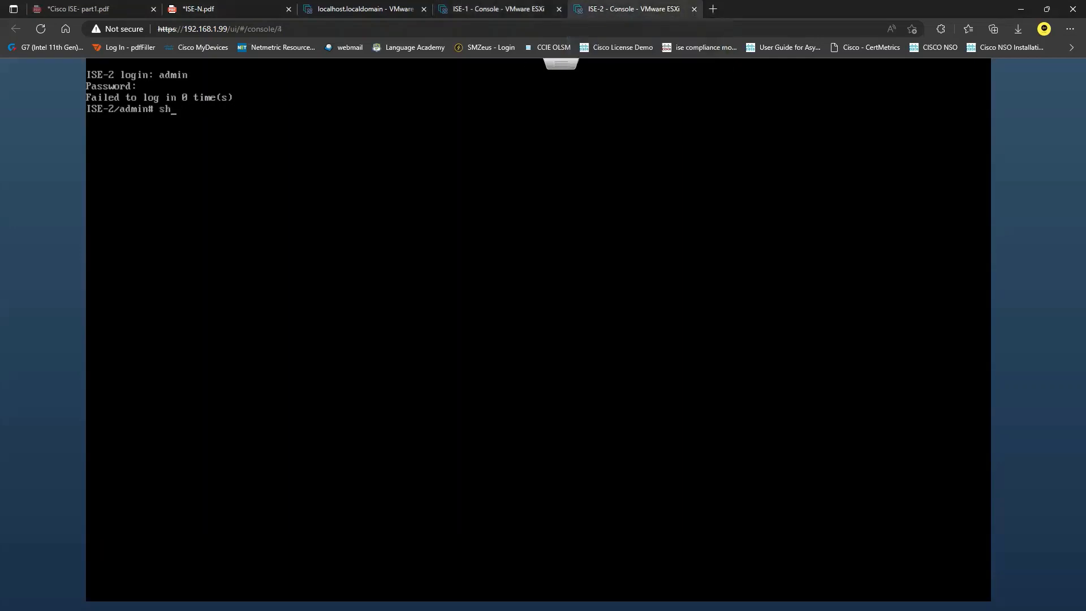
pyautogui.write('pplication status ise')
pyautogui.click(501, 9)
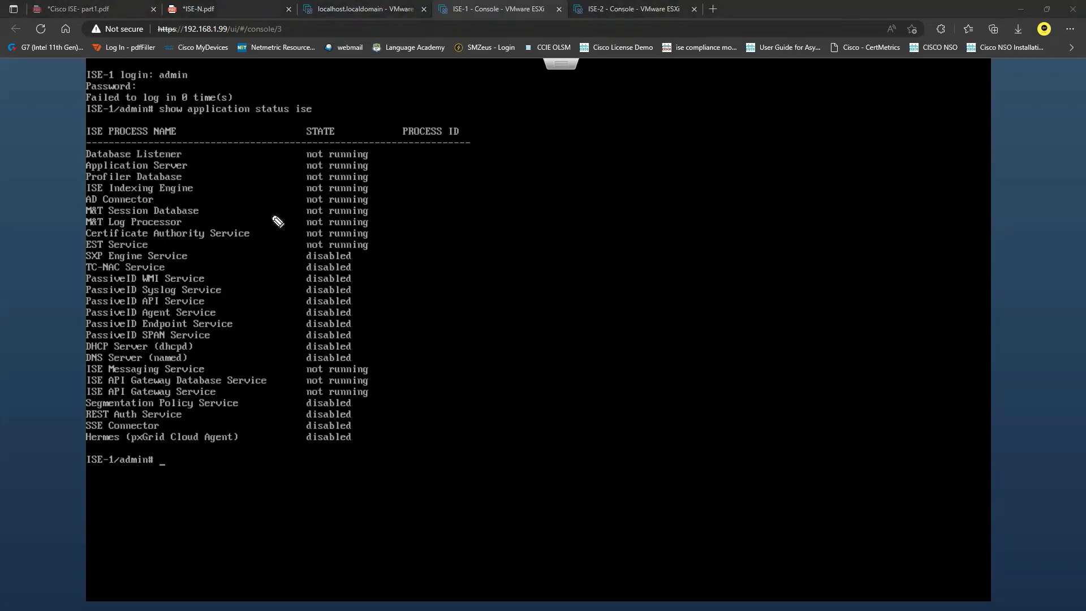
# Step: Mark up ISE-1's status output: bracket the not-running and disabled services and label Application Server 'WEB GUI'
pyautogui.moveTo(378, 157)
pyautogui.mouseDown()
pyautogui.moveTo(424, 412)
pyautogui.moveTo(389, 443)
pyautogui.mouseUp()
pyautogui.moveTo(301, 153)
pyautogui.mouseDown()
pyautogui.moveTo(288, 163)
pyautogui.moveTo(296, 251)
pyautogui.mouseUp()
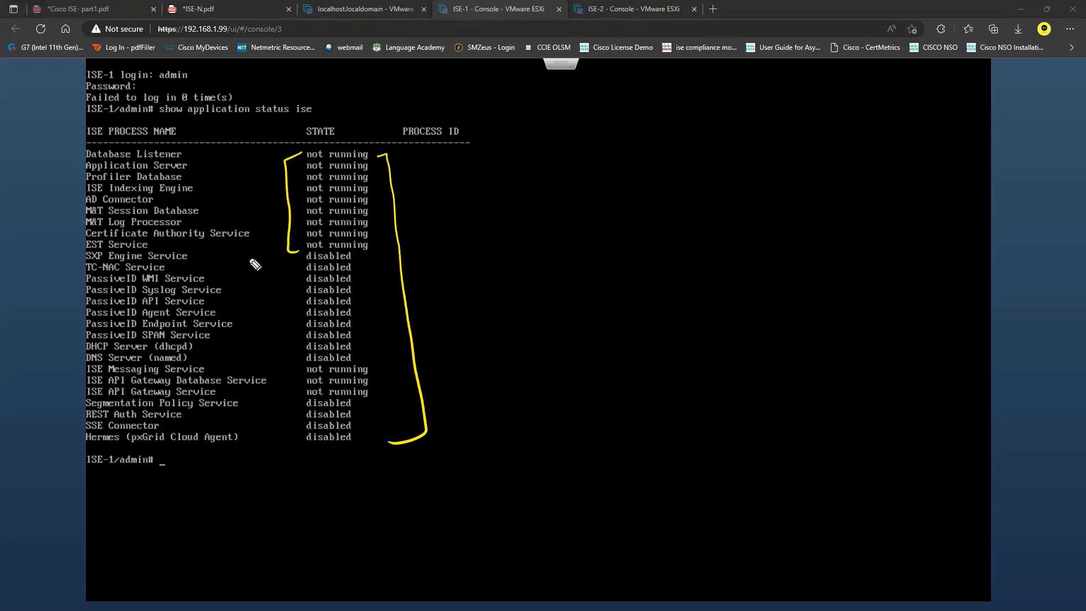
pyautogui.moveTo(251, 257)
pyautogui.mouseDown()
pyautogui.moveTo(281, 285)
pyautogui.moveTo(288, 361)
pyautogui.moveTo(256, 368)
pyautogui.mouseUp()
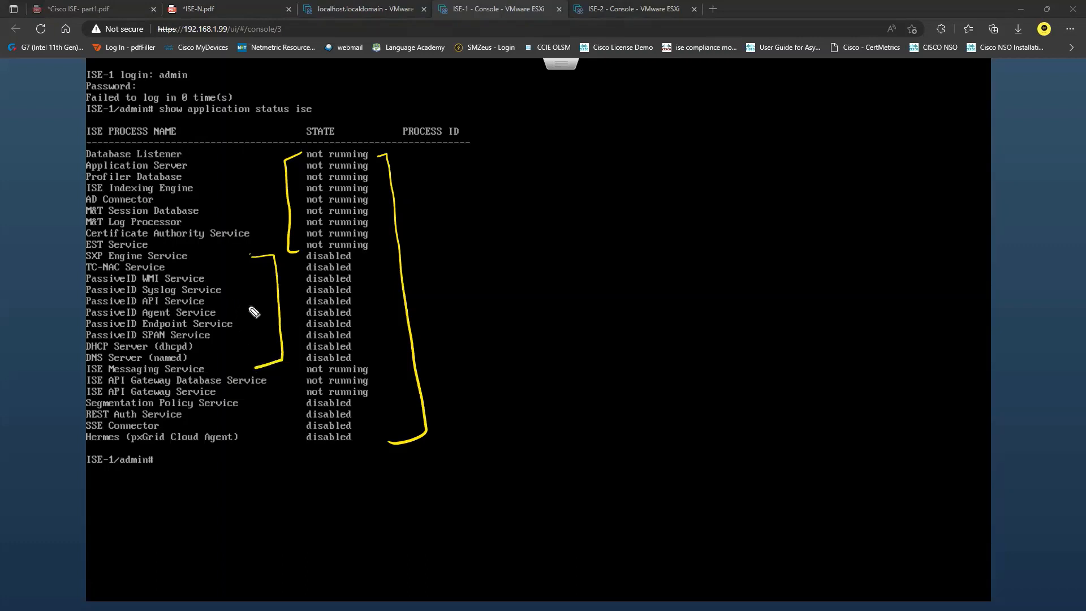
pyautogui.moveTo(372, 367); pyautogui.dragTo(371, 395)
pyautogui.moveTo(246, 402)
pyautogui.mouseDown()
pyautogui.moveTo(258, 403)
pyautogui.moveTo(263, 440)
pyautogui.moveTo(248, 440)
pyautogui.mouseUp()
pyautogui.moveTo(194, 166)
pyautogui.mouseDown()
pyautogui.moveTo(278, 166)
pyautogui.moveTo(261, 161)
pyautogui.moveTo(262, 174)
pyautogui.mouseUp()
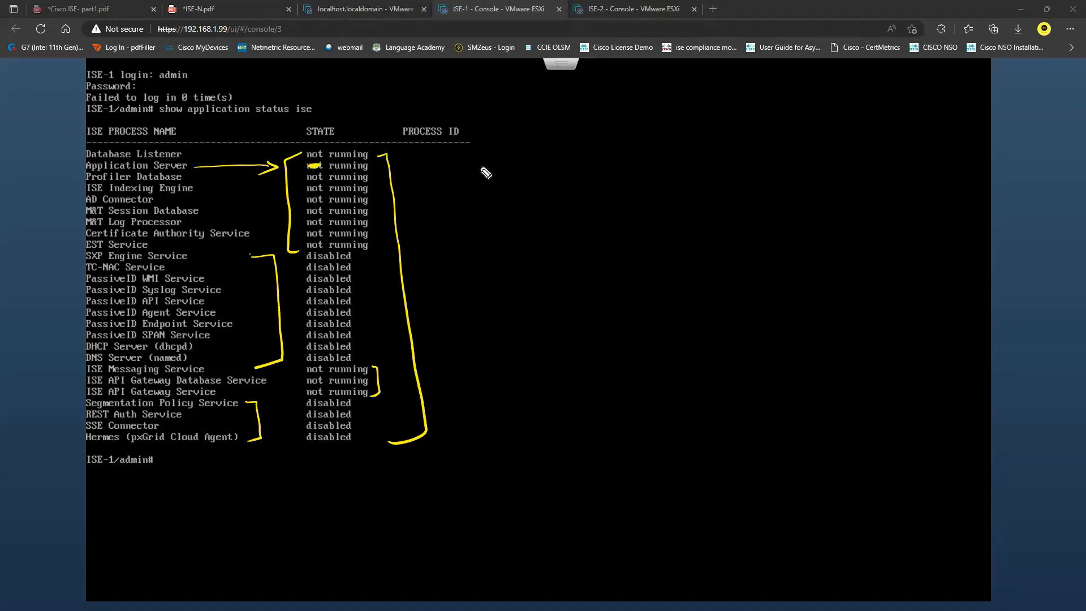
pyautogui.moveTo(474, 170)
pyautogui.mouseDown()
pyautogui.moveTo(578, 152)
pyautogui.moveTo(595, 182)
pyautogui.mouseUp()
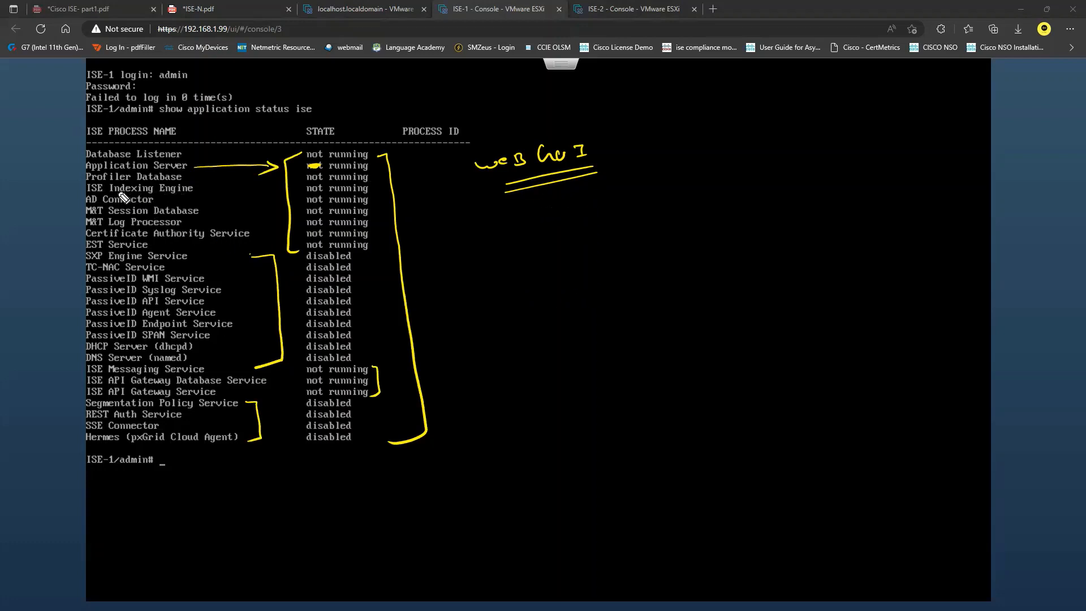
pyautogui.moveTo(203, 188)
pyautogui.mouseDown()
pyautogui.moveTo(277, 188)
pyautogui.moveTo(270, 195)
pyautogui.mouseUp()
pyautogui.moveTo(492, 227); pyautogui.dragTo(600, 219)
pyautogui.moveTo(487, 260); pyautogui.dragTo(606, 233)
pyautogui.moveTo(502, 261); pyautogui.dragTo(620, 235)
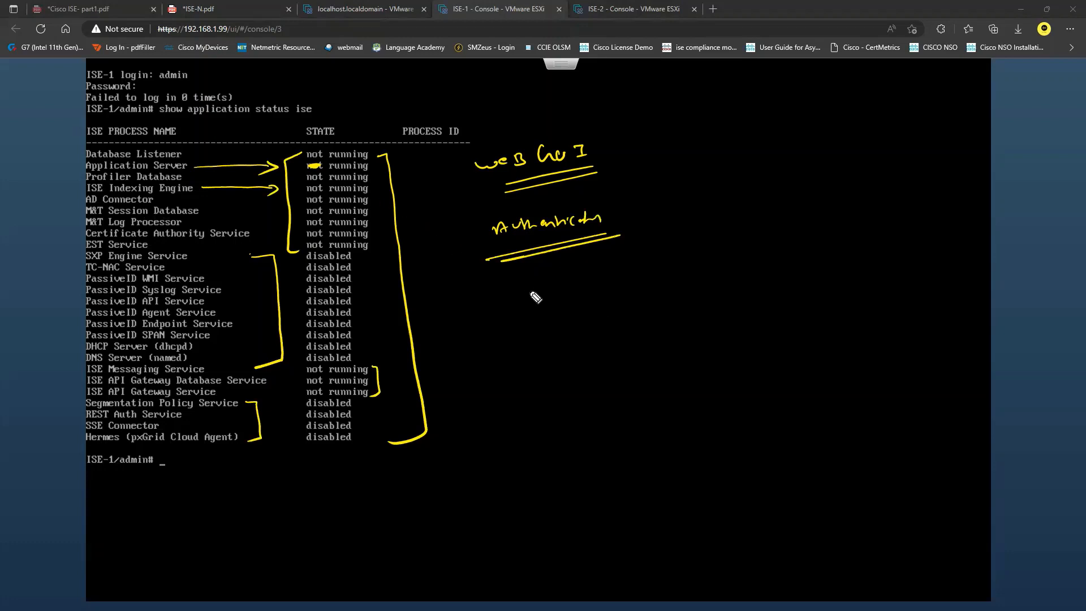
pyautogui.moveTo(513, 289); pyautogui.dragTo(544, 305)
pyautogui.moveTo(471, 285); pyautogui.dragTo(531, 267)
pyautogui.moveTo(473, 305)
pyautogui.mouseDown()
pyautogui.moveTo(519, 290)
pyautogui.moveTo(539, 309)
pyautogui.mouseUp()
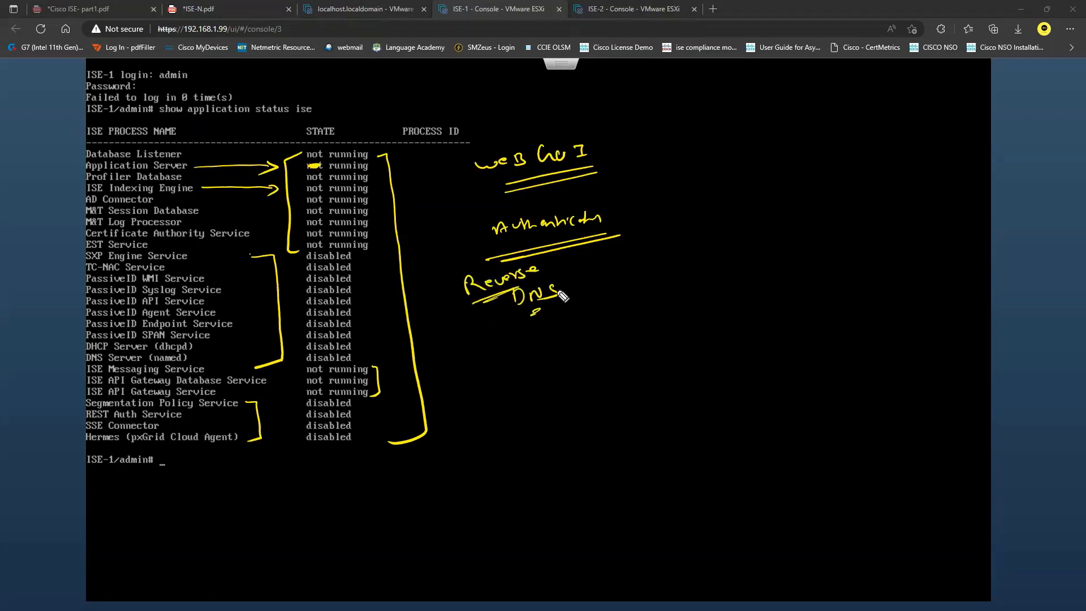
pyautogui.moveTo(544, 266); pyautogui.dragTo(568, 252)
pyautogui.moveTo(637, 309); pyautogui.dragTo(639, 293)
pyautogui.moveTo(650, 299); pyautogui.dragTo(741, 305)
pyautogui.moveTo(749, 290); pyautogui.dragTo(749, 292)
pyautogui.moveTo(756, 289); pyautogui.dragTo(756, 303)
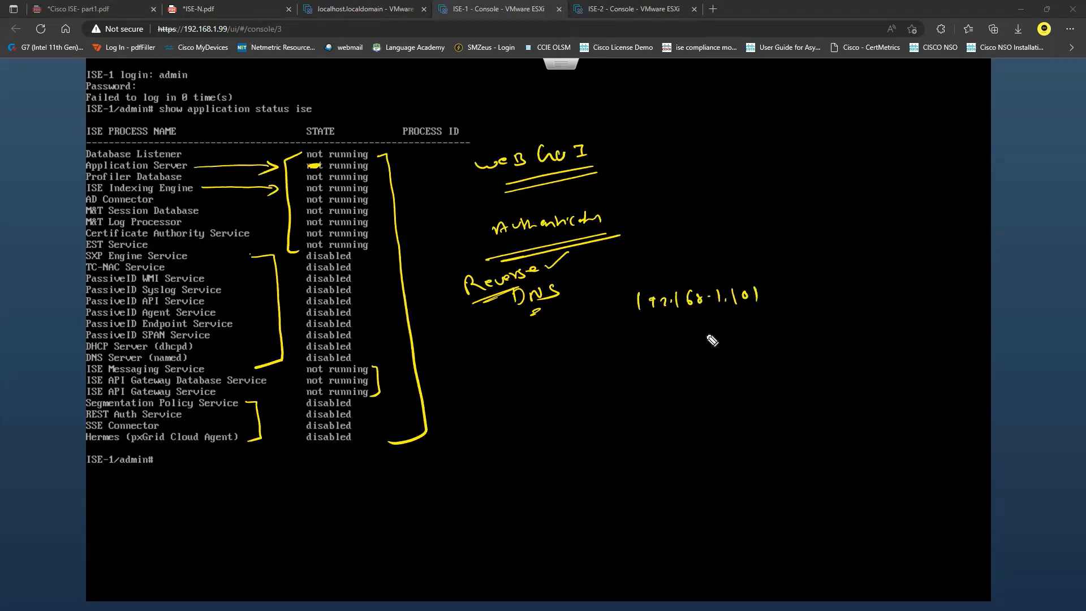
pyautogui.moveTo(629, 330); pyautogui.dragTo(724, 311)
pyautogui.moveTo(637, 335); pyautogui.dragTo(722, 320)
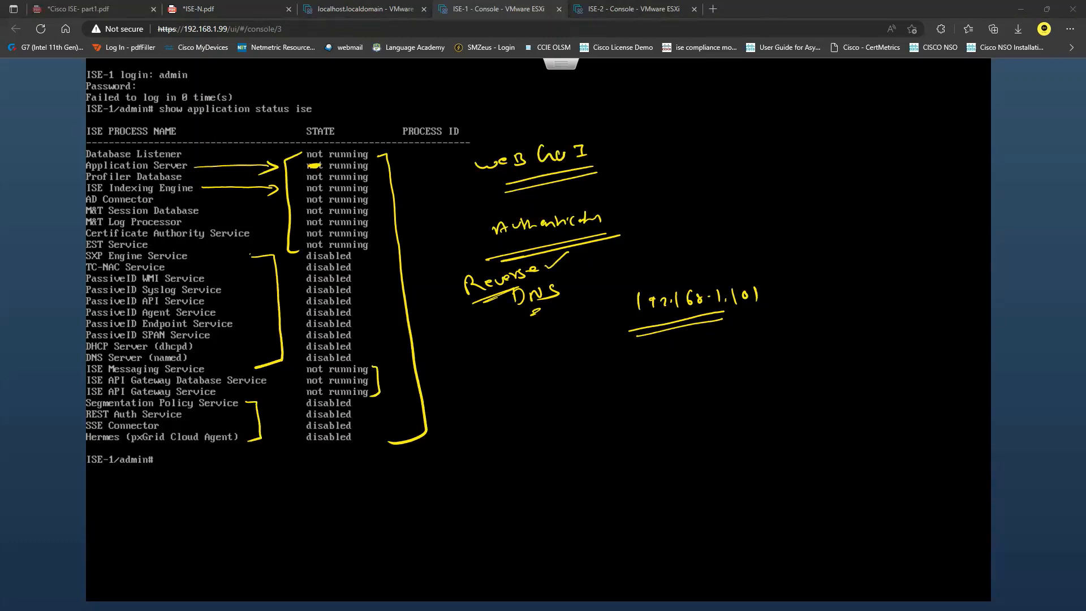
# Step: Clear the annotations, launch DNS Manager and expand the WINDC server's lookup zone folders
pyautogui.press('Escape')
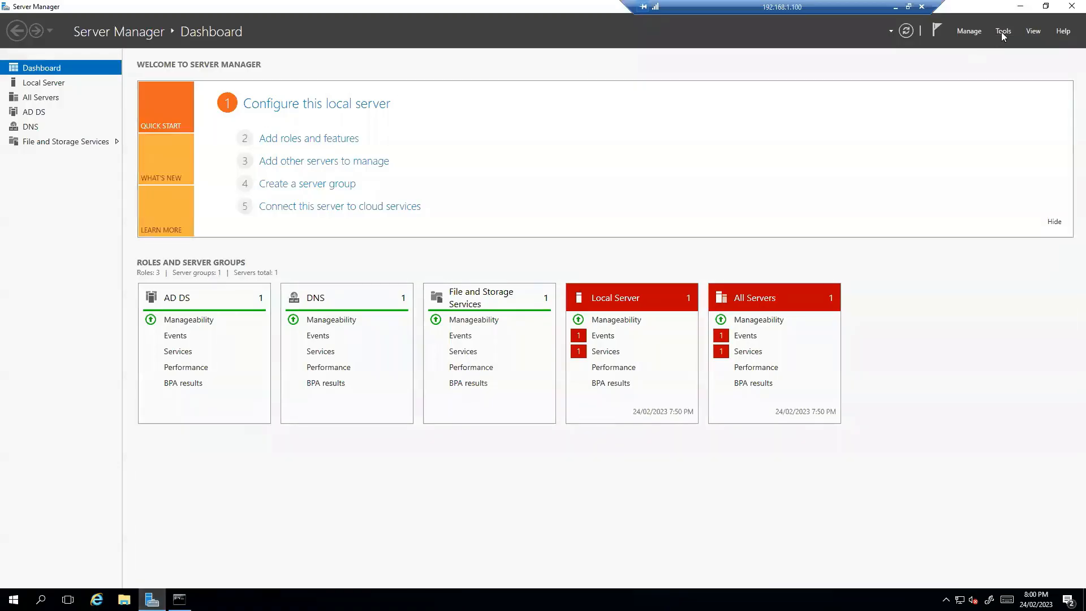
pyautogui.click(1001, 31)
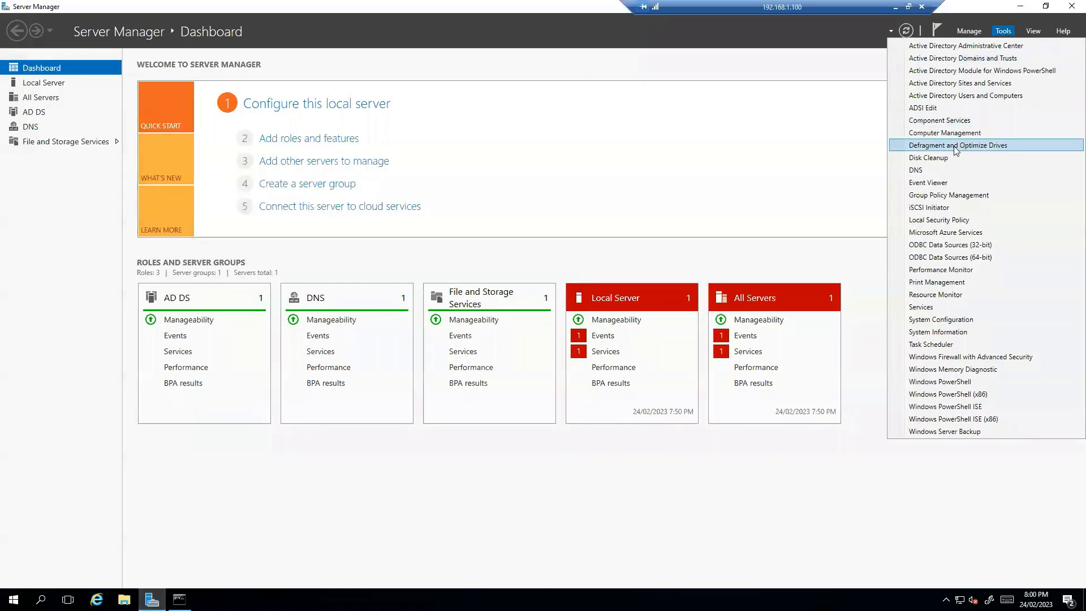
pyautogui.click(916, 170)
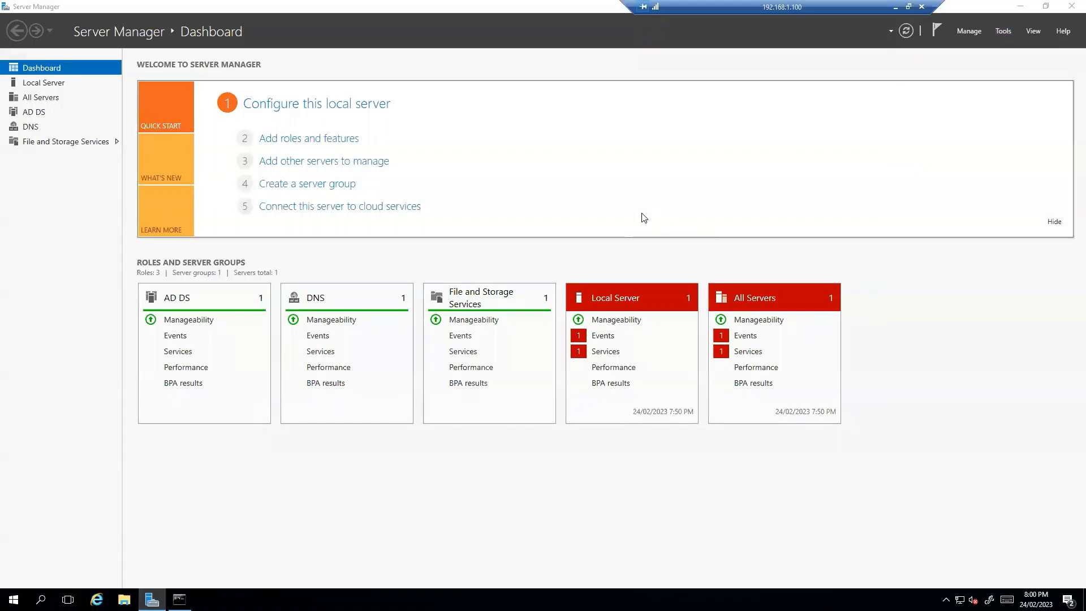
pyautogui.click(65, 91)
pyautogui.click(37, 91)
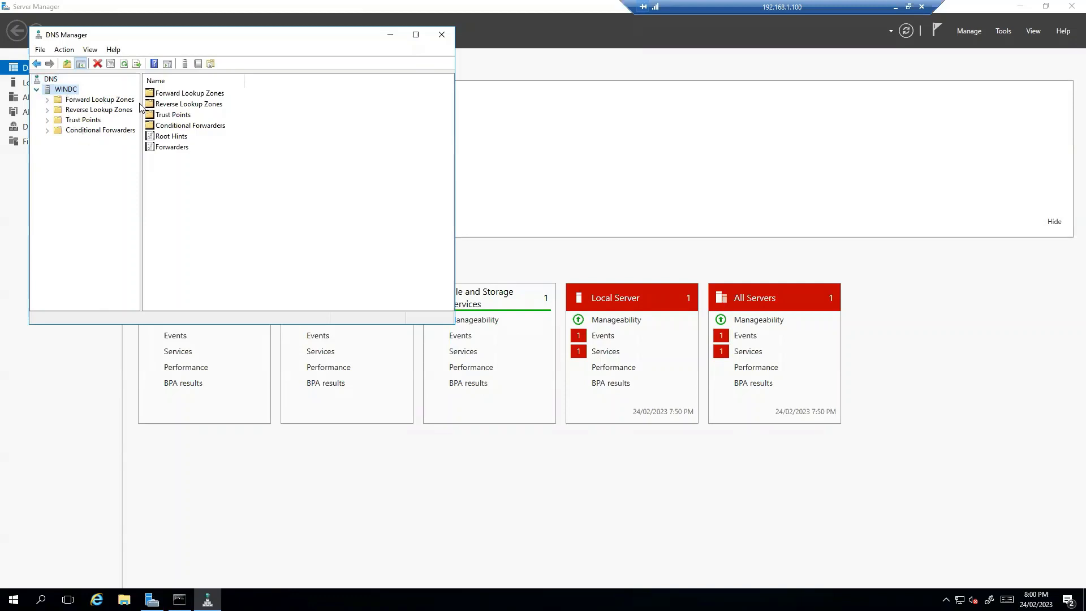
pyautogui.moveTo(141, 103); pyautogui.dragTo(211, 103)
pyautogui.click(107, 100)
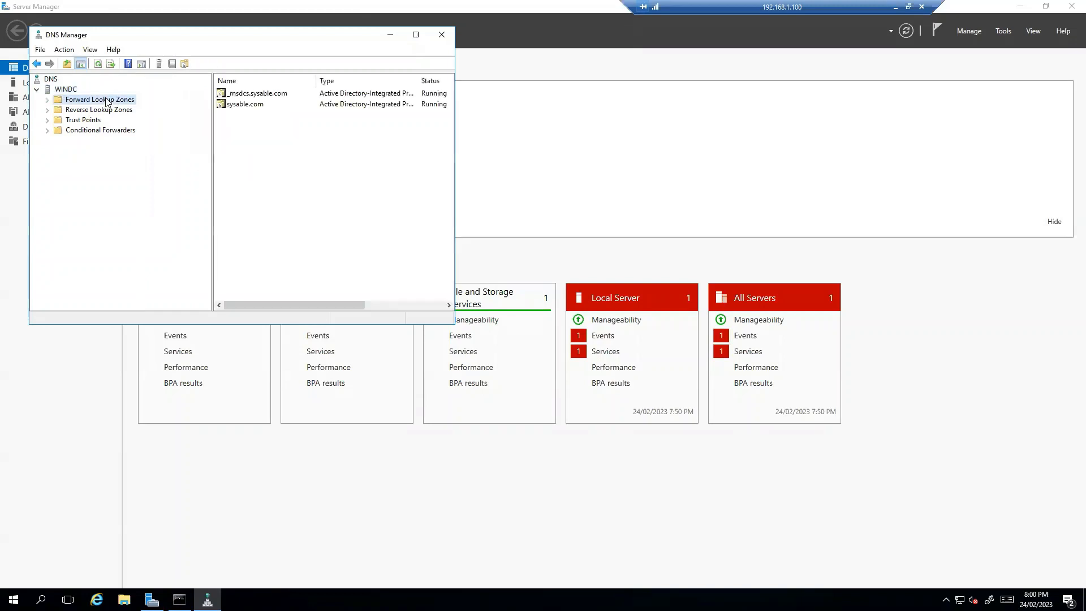
pyautogui.click(95, 110)
# Step: Create an AD-integrated IPv4 reverse lookup zone for network ID 192.168.1 (1.168.192.in-addr.arpa)
pyautogui.rightClick(94, 111)
pyautogui.click(124, 116)
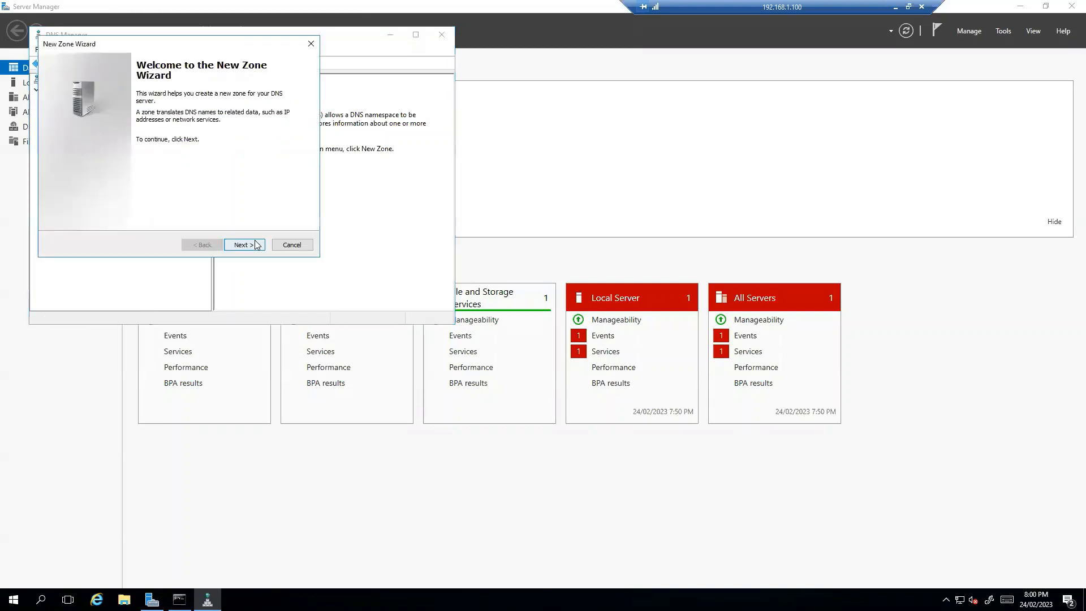
pyautogui.click(255, 245)
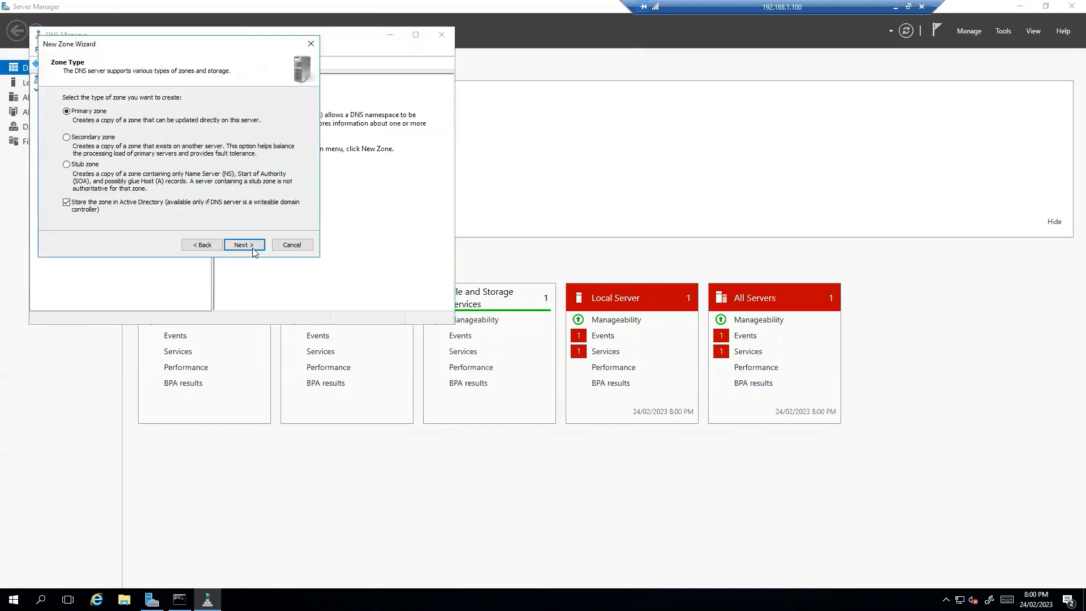
pyautogui.click(252, 245)
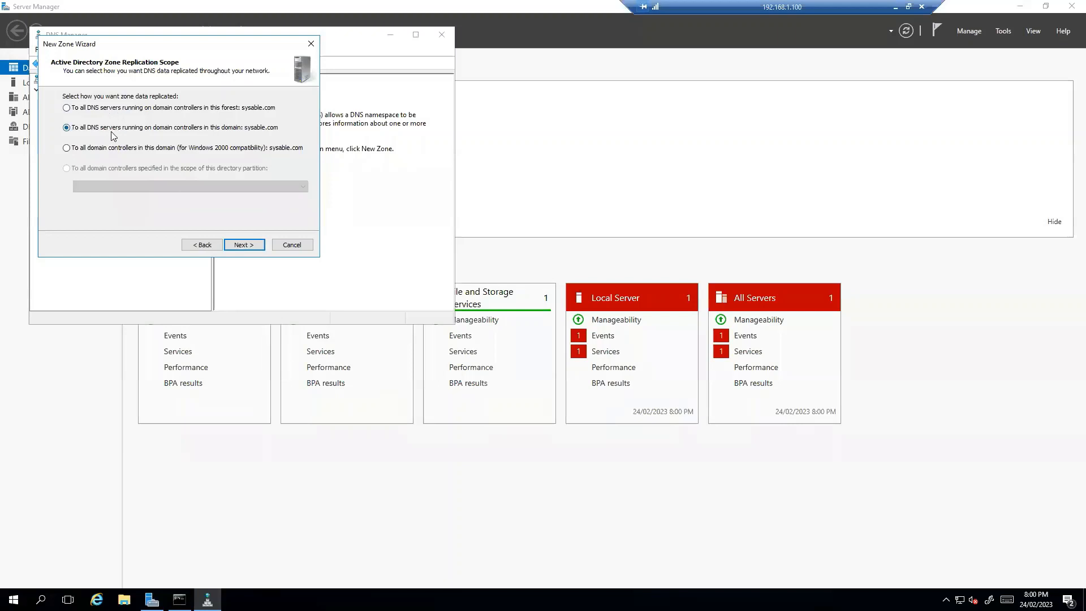
pyautogui.click(244, 249)
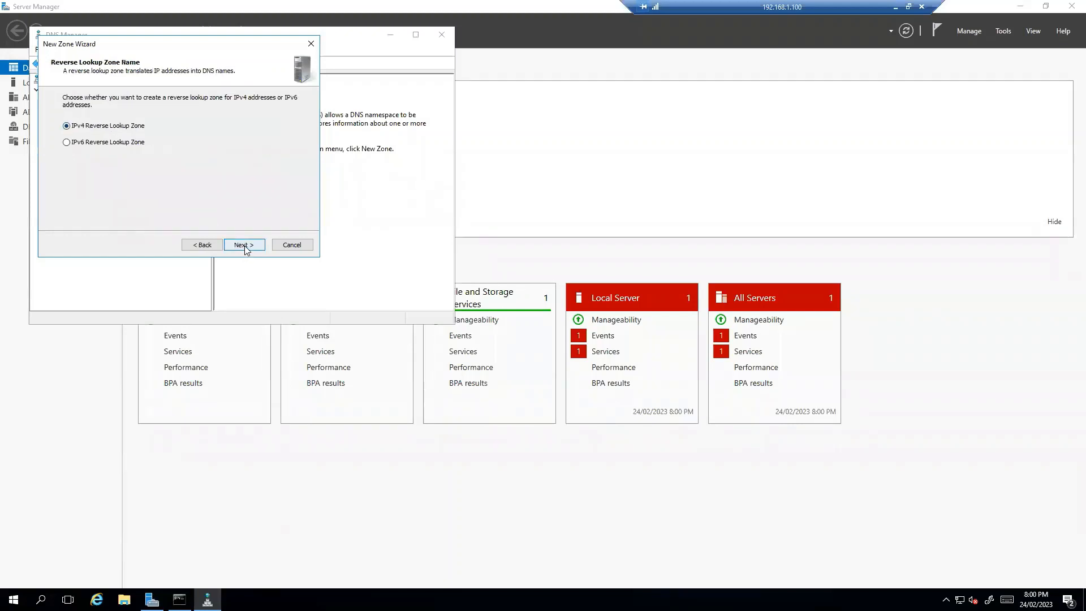
pyautogui.click(244, 247)
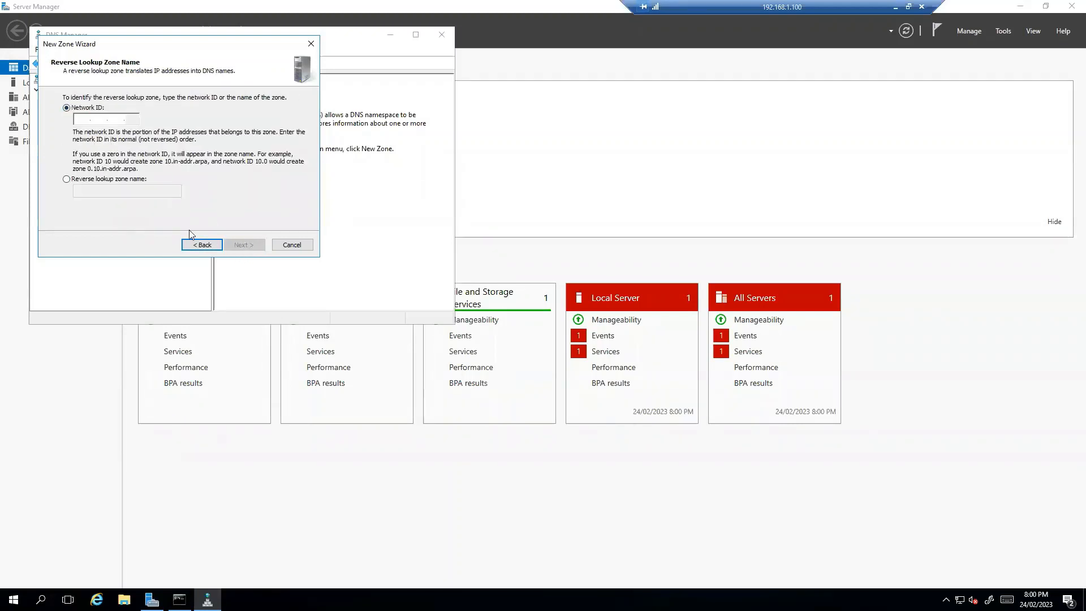
pyautogui.write('192.168.')
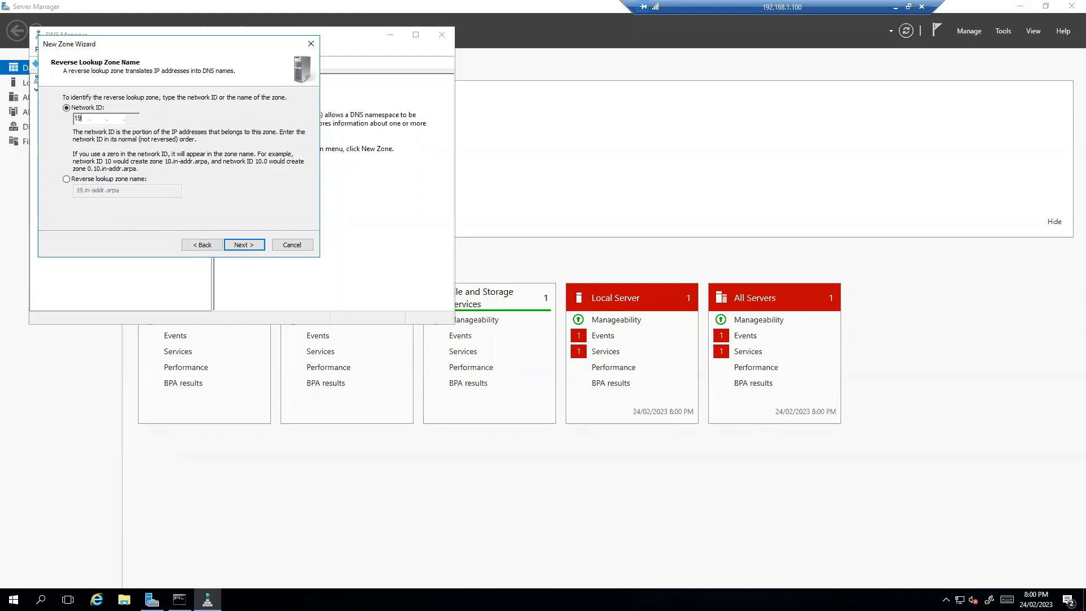
pyautogui.write('1')
pyautogui.click(242, 247)
pyautogui.click(242, 245)
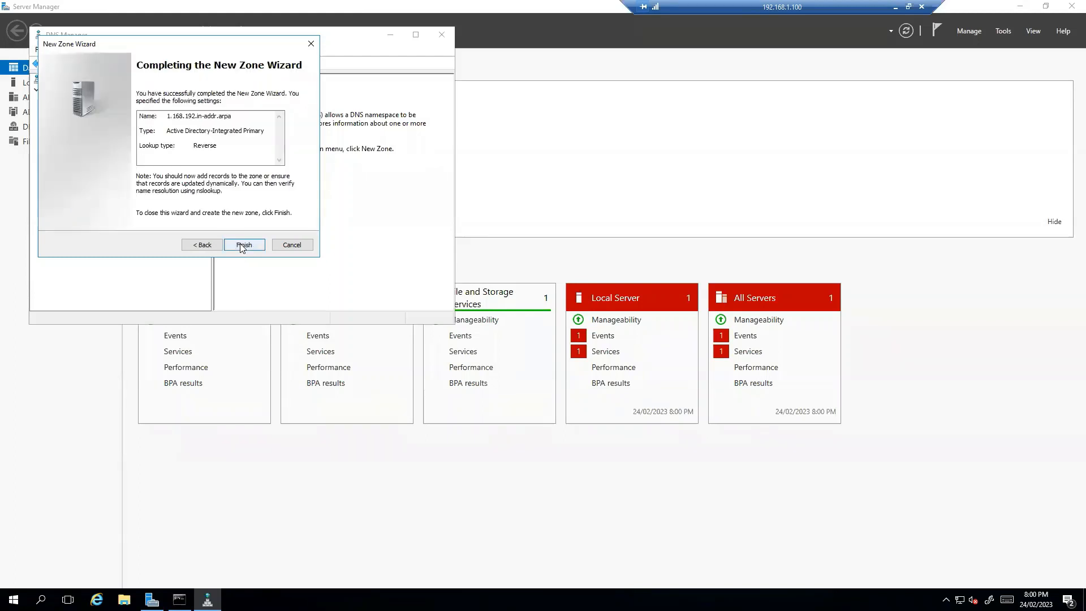
pyautogui.click(242, 246)
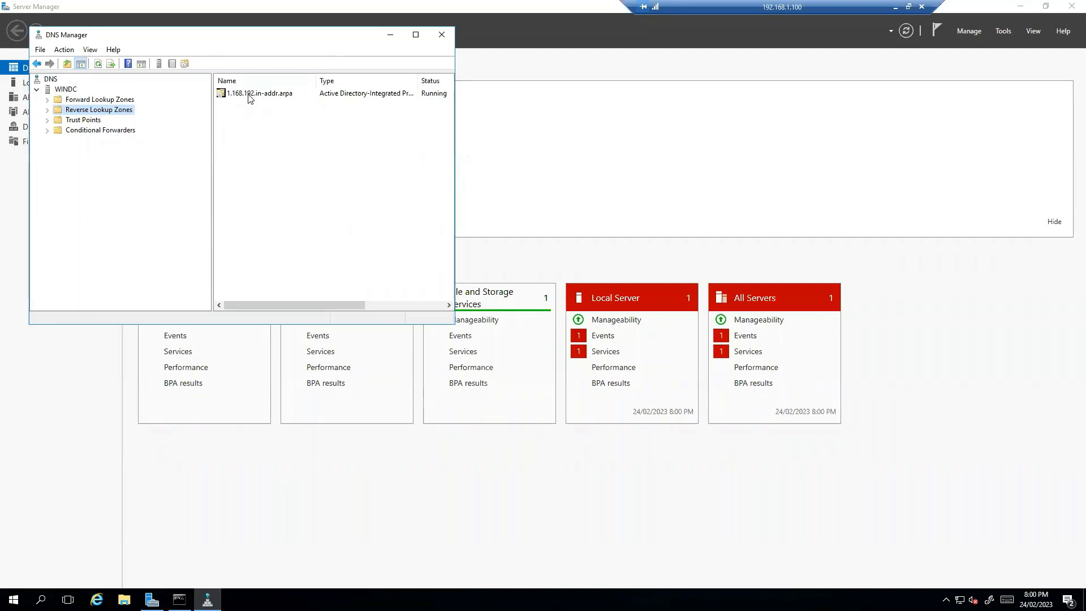
pyautogui.click(103, 100)
# Step: Maximize DNS Manager and add host record ise1 at 192.168.1.101 to the sysable.com zone
pyautogui.click(415, 35)
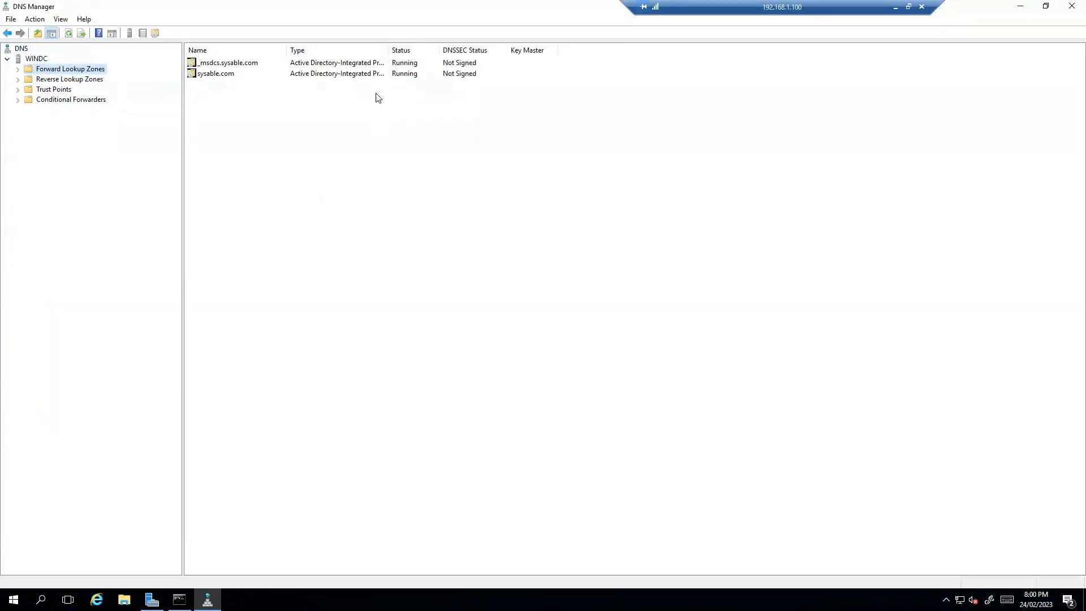
pyautogui.click(18, 69)
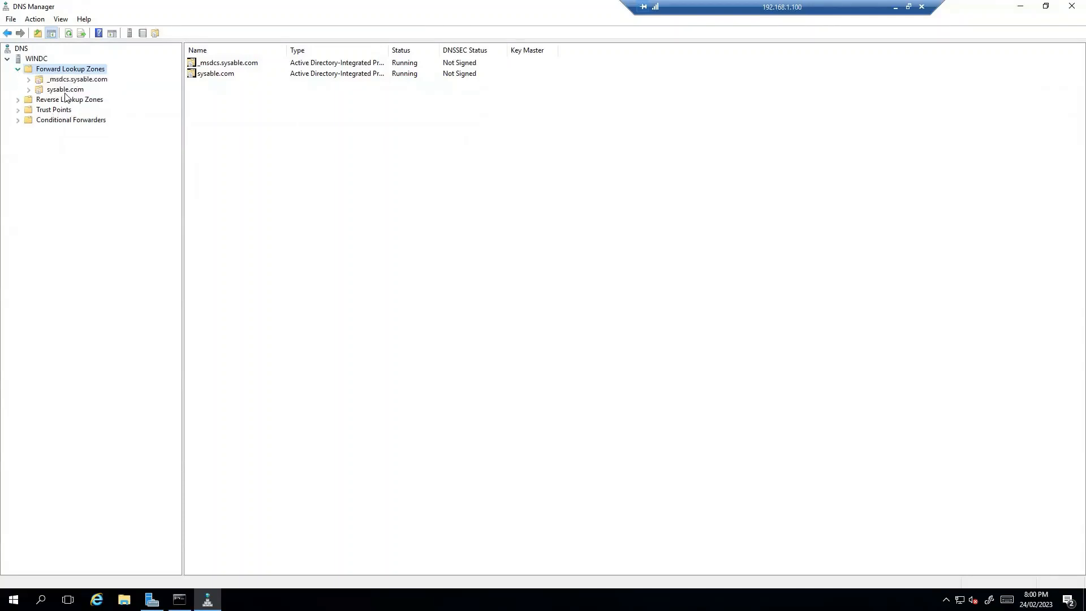
pyautogui.click(64, 89)
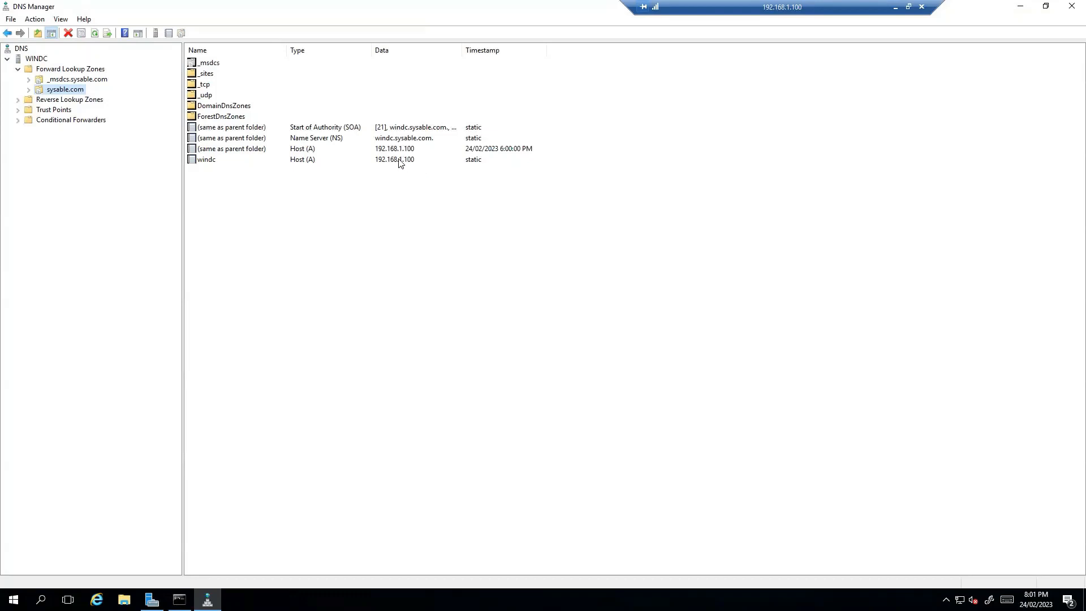
pyautogui.rightClick(73, 90)
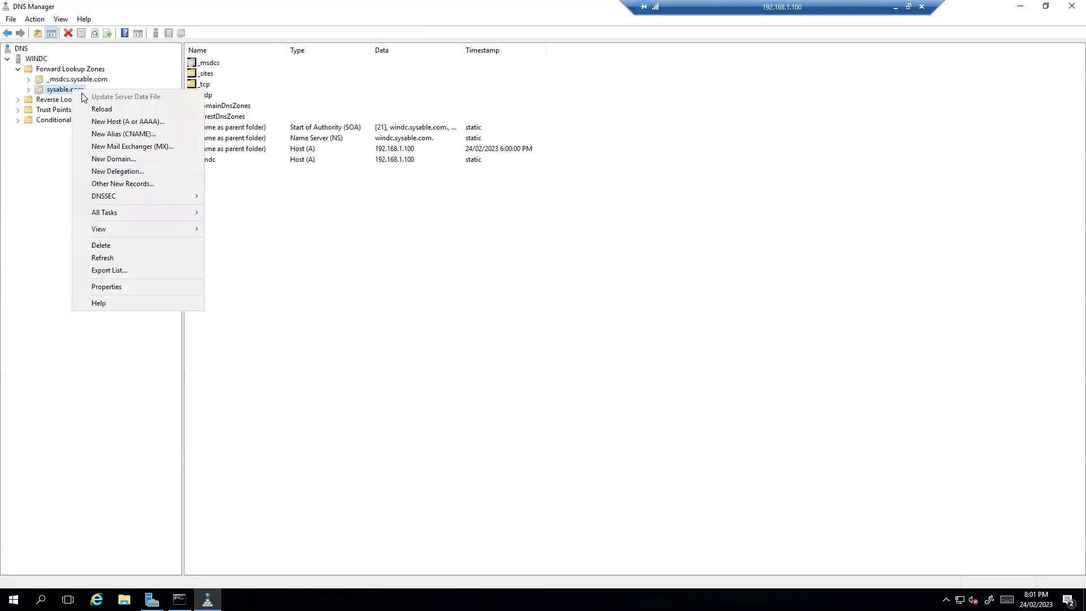
pyautogui.click(133, 121)
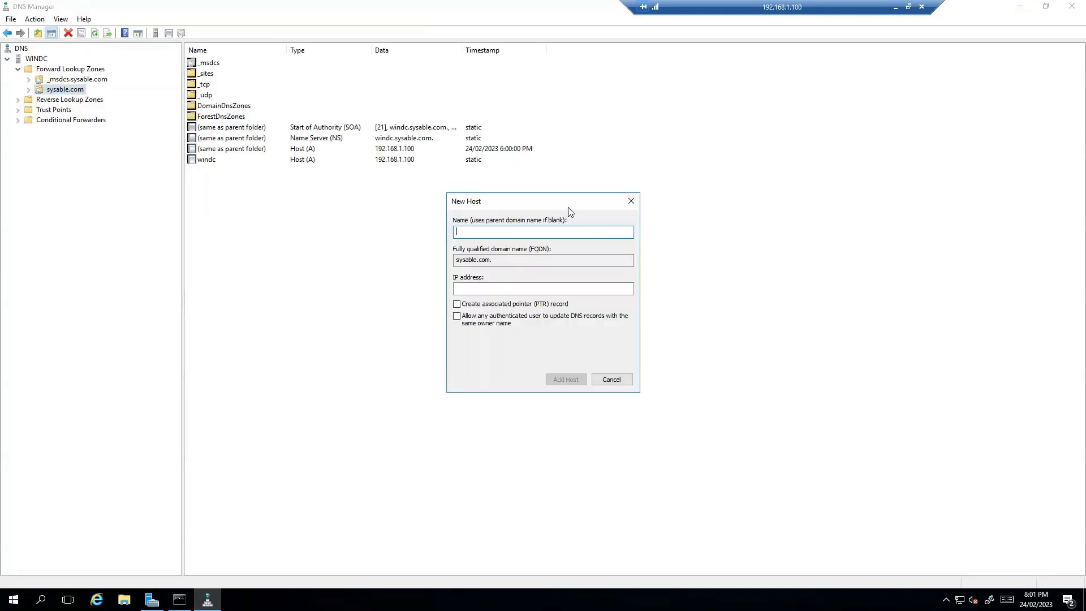
pyautogui.write('ise1')
pyautogui.click(586, 290)
pyautogui.write('192.168.1.101')
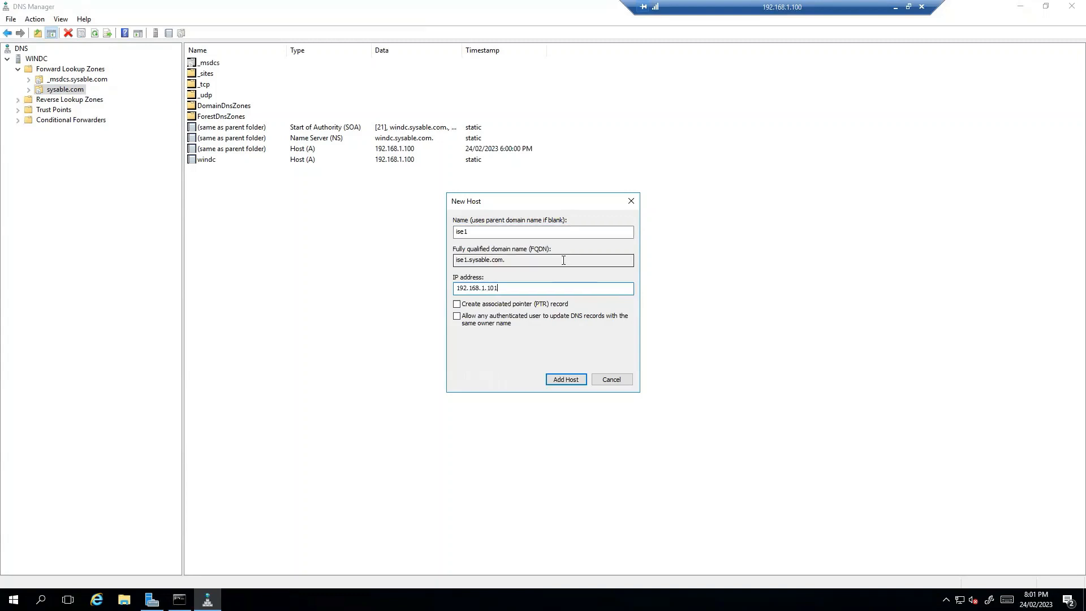
pyautogui.moveTo(516, 262); pyautogui.dragTo(452, 261)
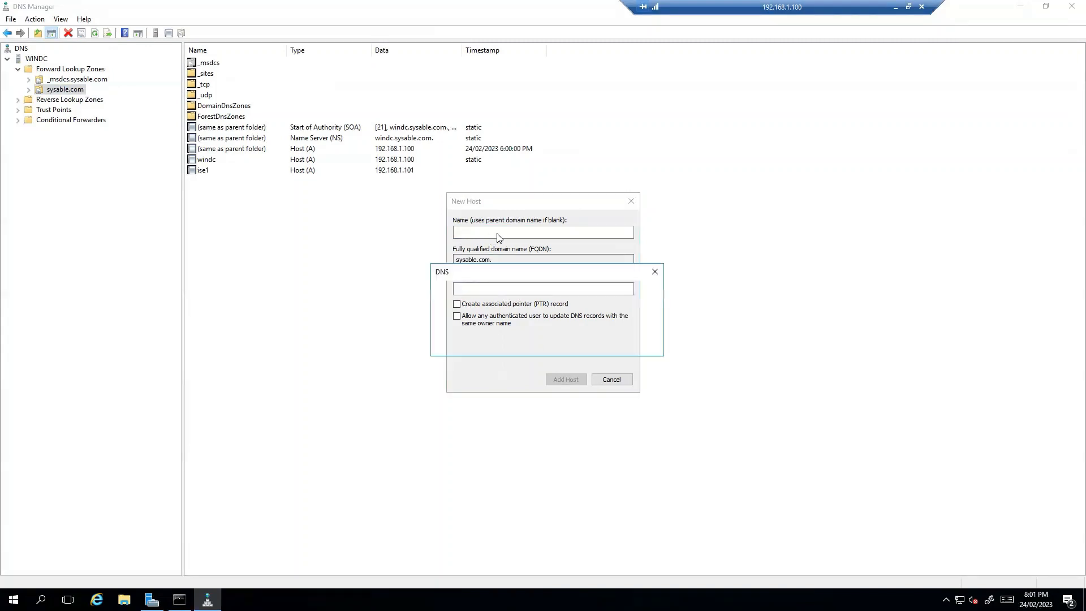
pyautogui.press('Return')
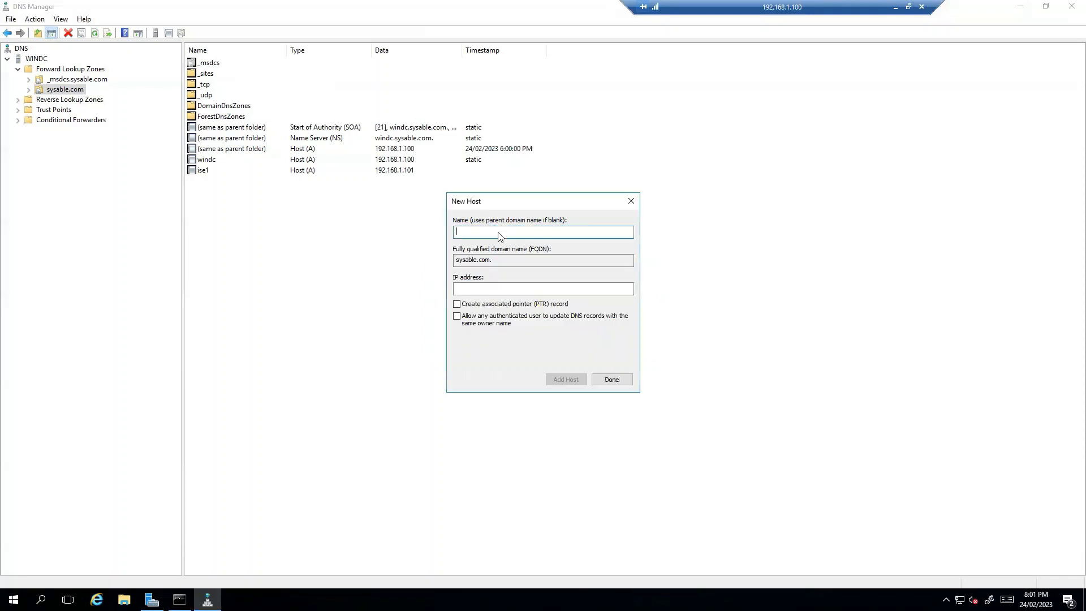
# Step: Add host record ise2 at 192.168.1.102 to sysable.com and close the New Host form
pyautogui.write('ise2')
pyautogui.click(498, 289)
pyautogui.write('192.168.1.102')
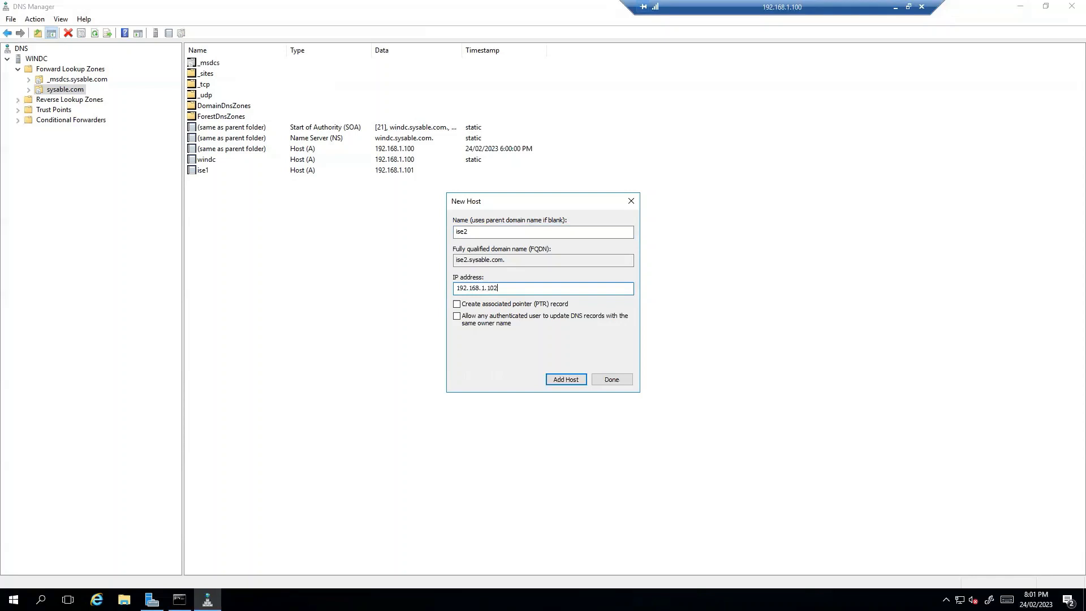
pyautogui.click(565, 380)
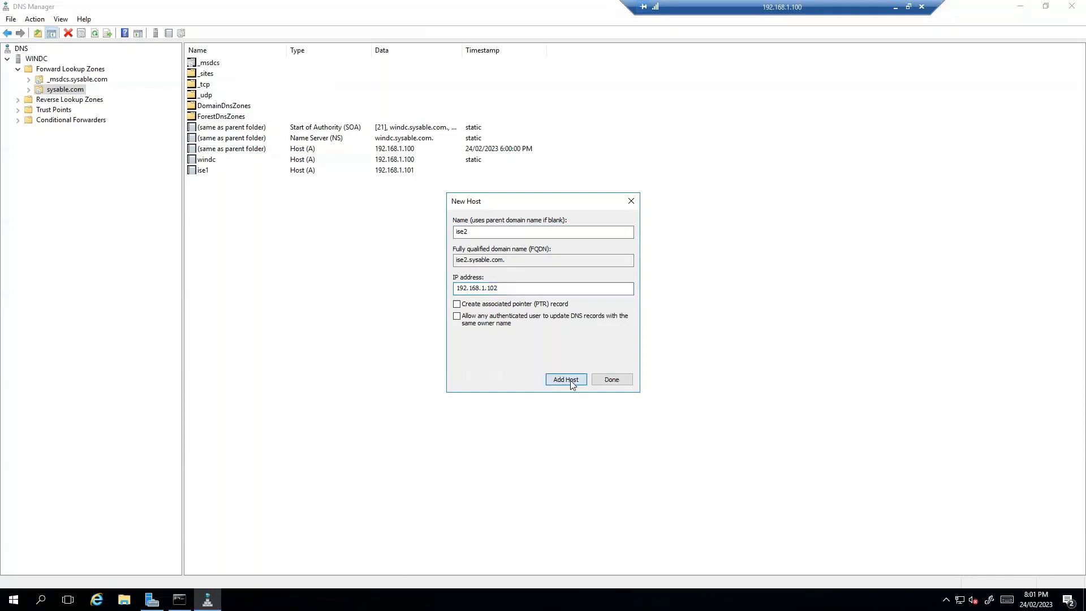
pyautogui.click(628, 343)
pyautogui.click(612, 379)
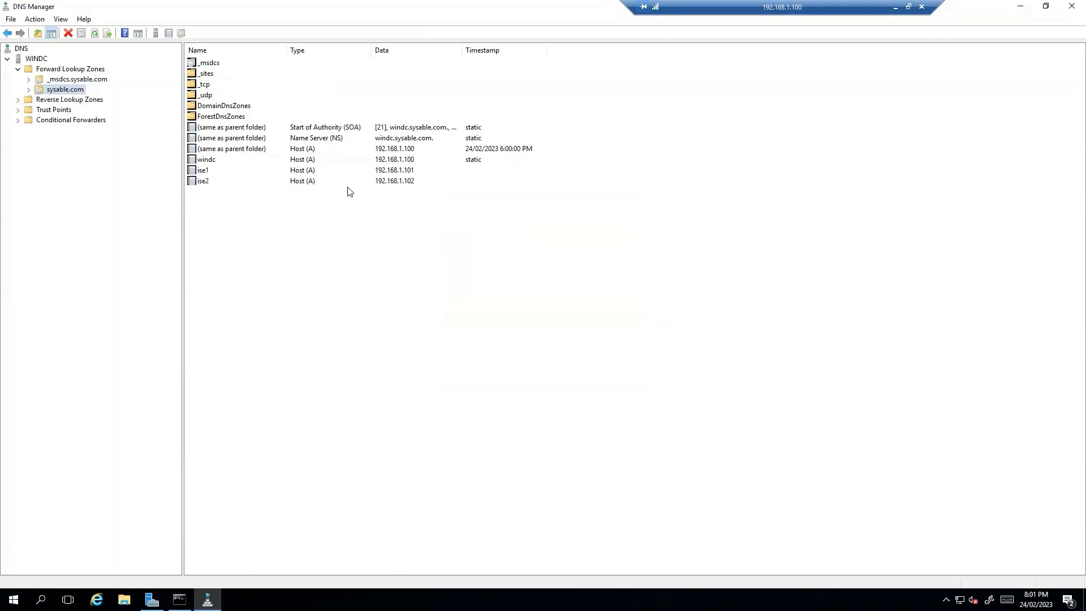
pyautogui.click(179, 600)
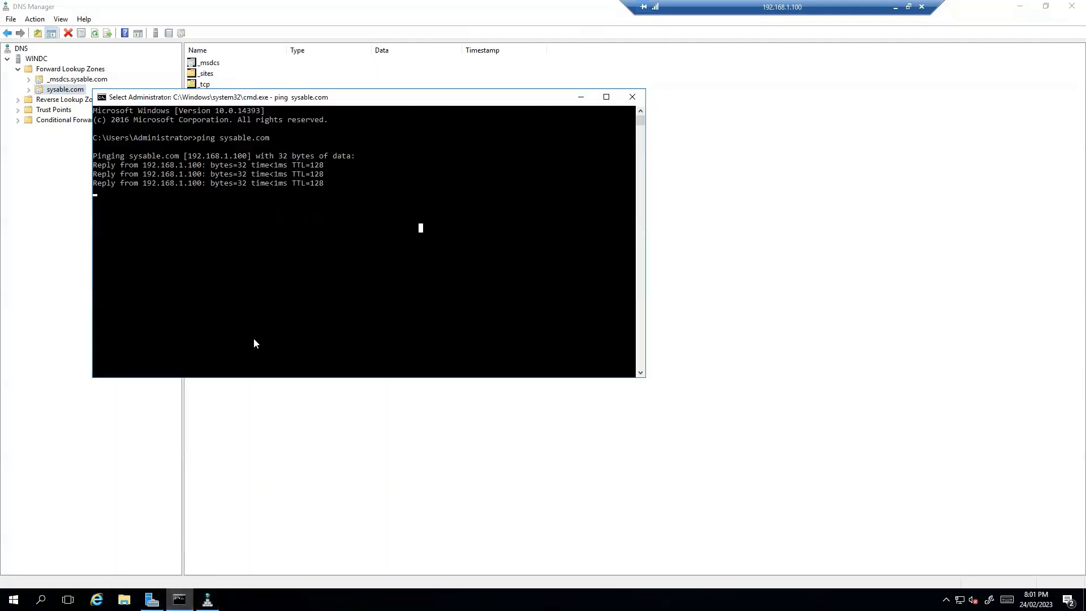
# Step: Ping ise1.sysable.com and ise2.sysable.com to confirm replies from 192.168.1.101 and 192.168.1.102
pyautogui.press('Return')
pyautogui.press('Return')
pyautogui.press('Return')
pyautogui.write('ping ise1.sysable.co')
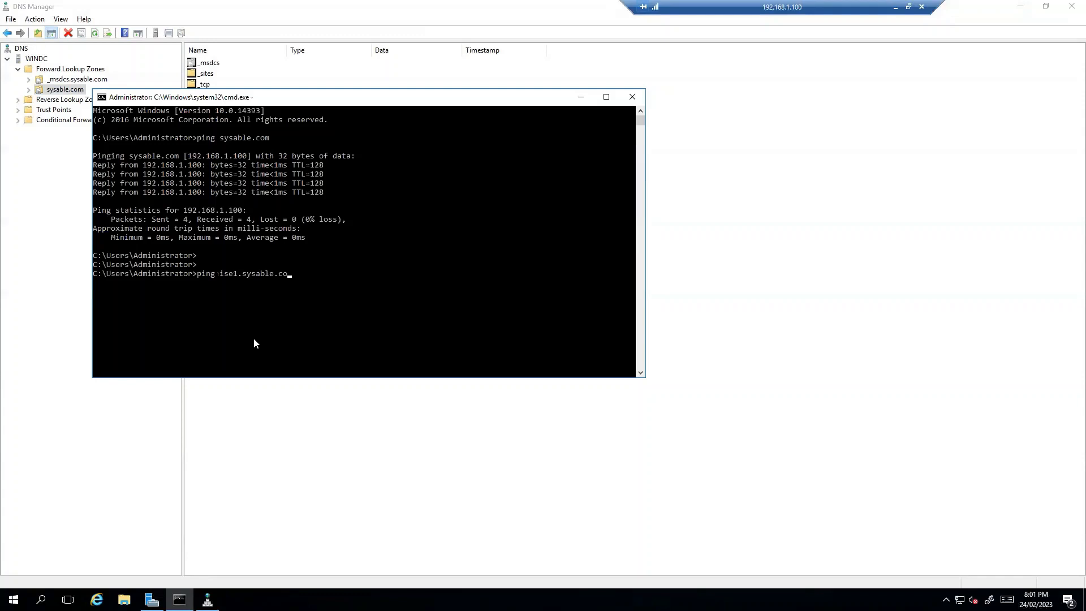
pyautogui.write('m')
pyautogui.press('Return')
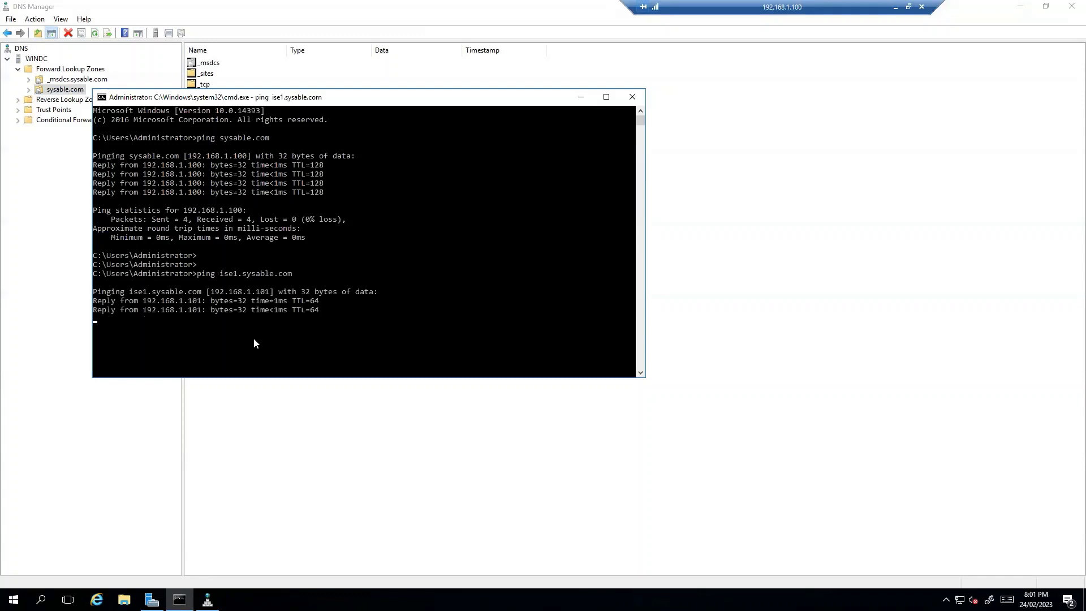
pyautogui.write('ping ise2')
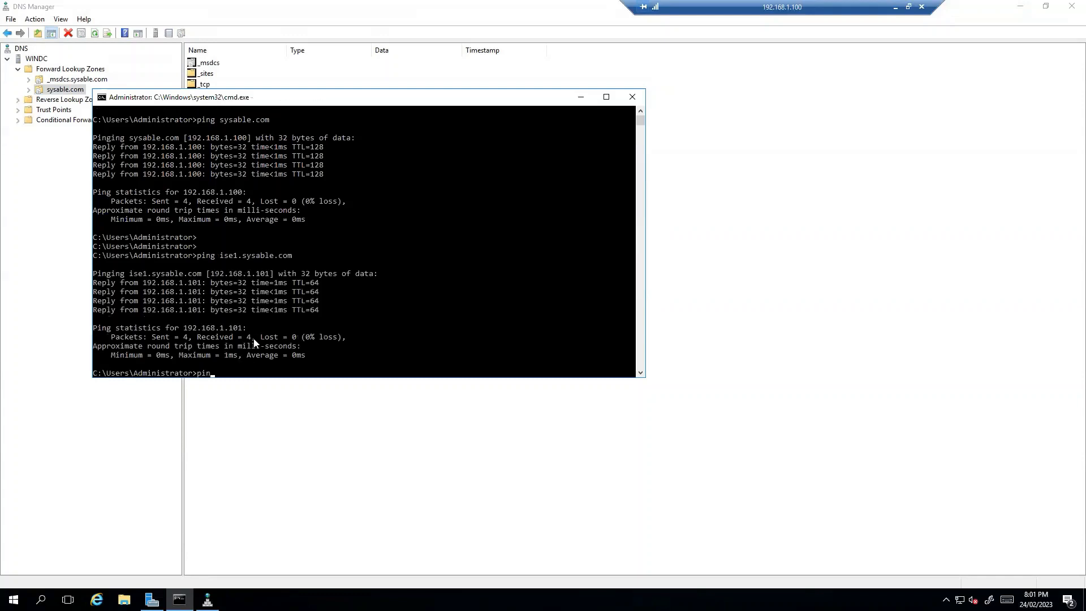
pyautogui.write('.sysable.com')
pyautogui.press('Return')
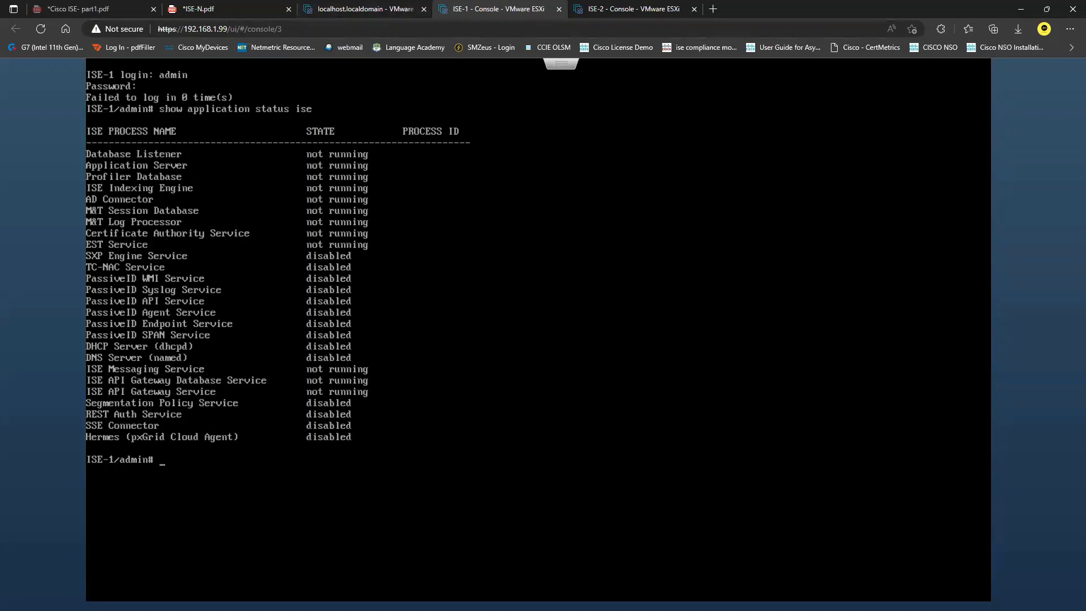
# Step: Rerun show application status ise on ISE-1, compare ISE-2's status output, then return to ISE-1
pyautogui.press('Up')
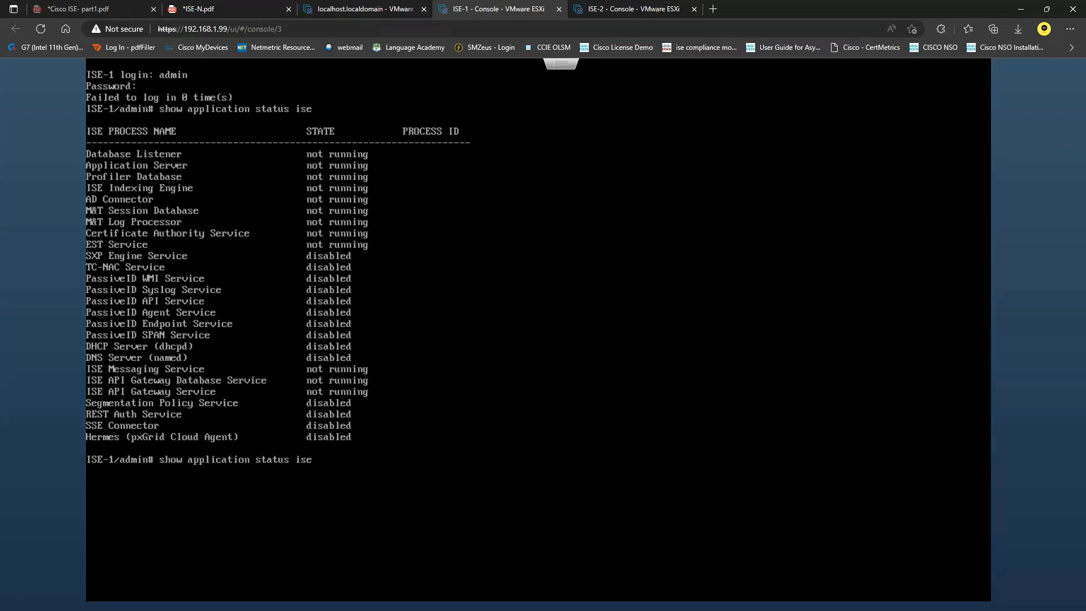
pyautogui.click(669, 8)
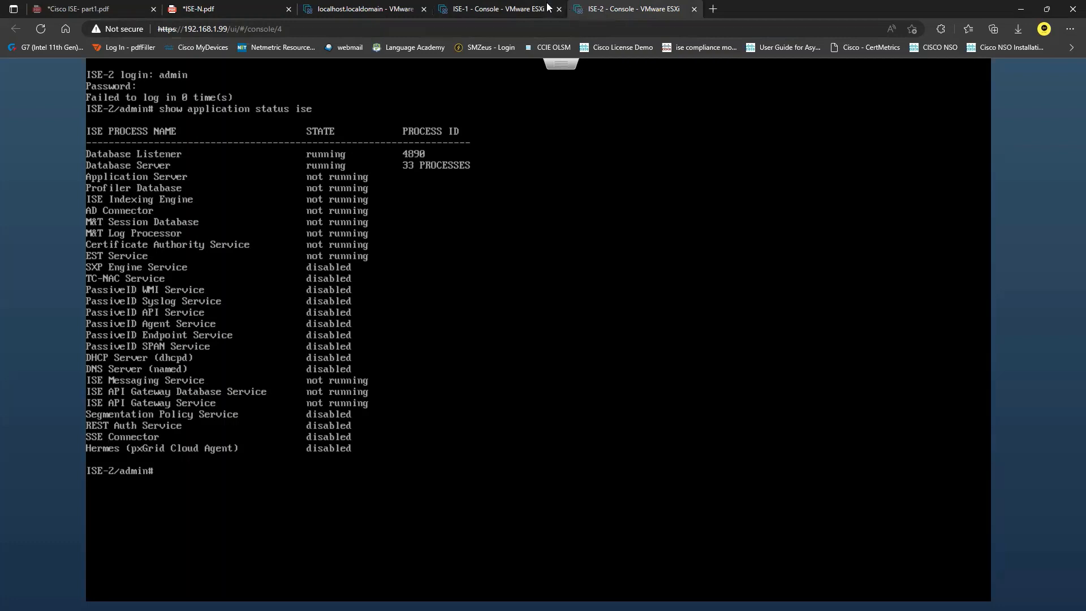
pyautogui.click(521, 8)
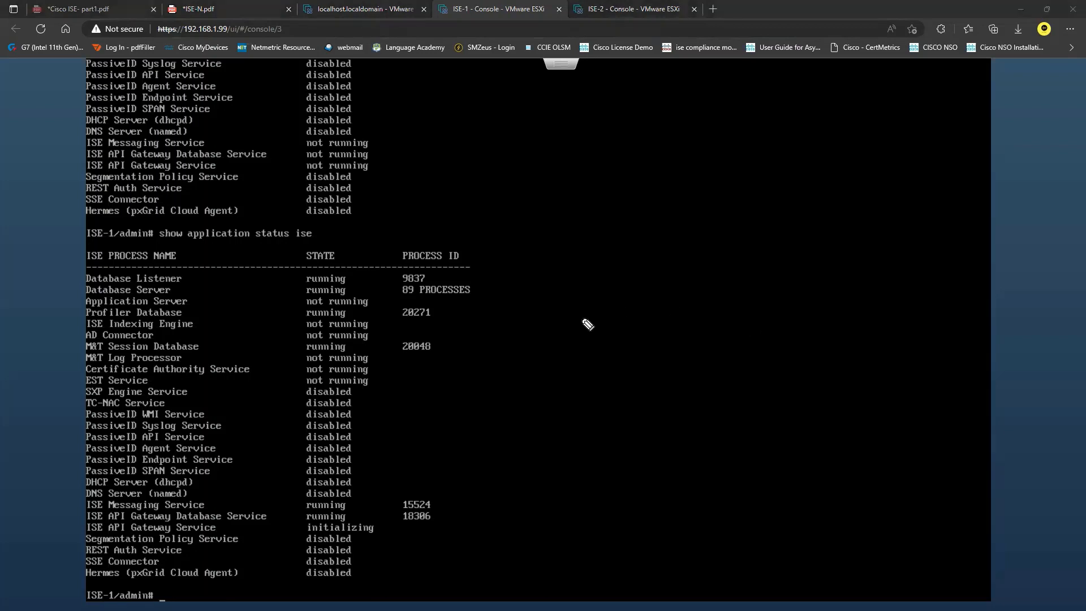
pyautogui.moveTo(300, 279)
pyautogui.mouseDown()
pyautogui.moveTo(291, 287)
pyautogui.moveTo(303, 381)
pyautogui.mouseUp()
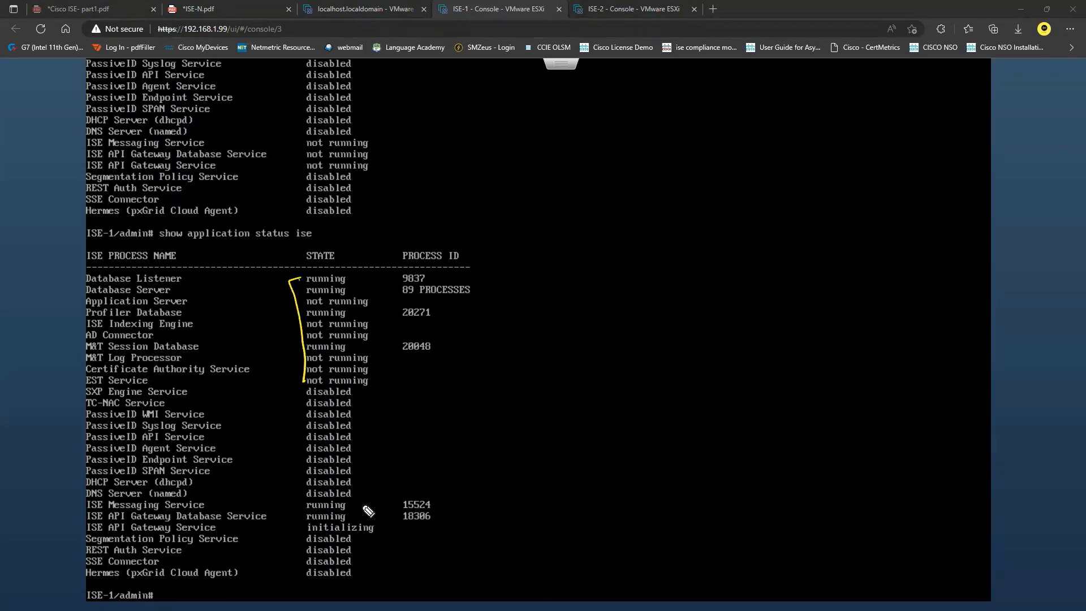
pyautogui.moveTo(355, 502)
pyautogui.mouseDown()
pyautogui.moveTo(357, 516)
pyautogui.moveTo(392, 500)
pyautogui.mouseUp()
pyautogui.moveTo(227, 527)
pyautogui.mouseDown()
pyautogui.moveTo(294, 526)
pyautogui.moveTo(287, 533)
pyautogui.mouseUp()
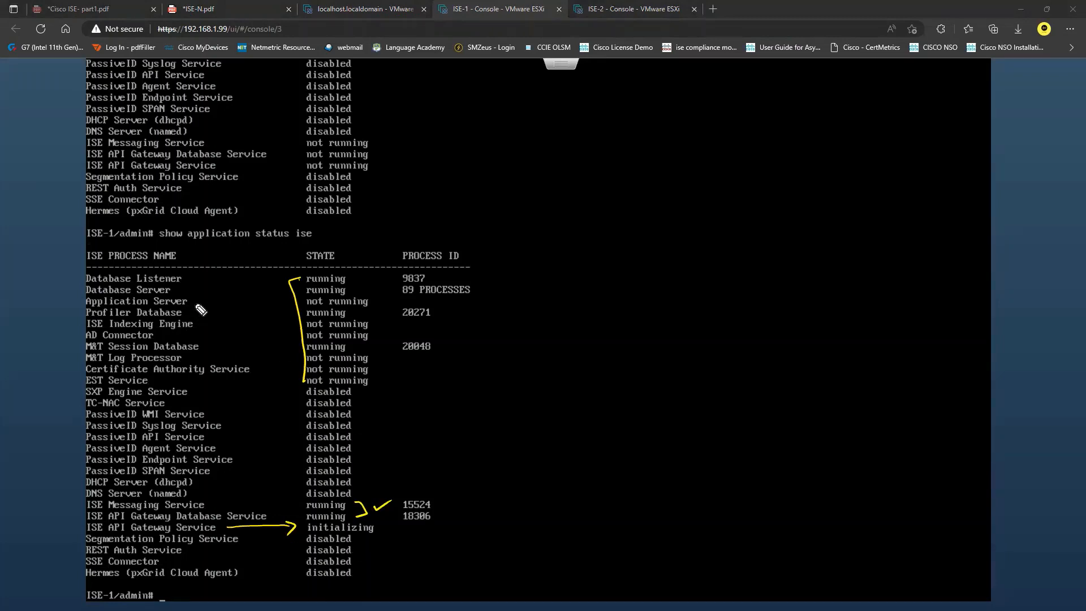
pyautogui.moveTo(192, 301)
pyautogui.mouseDown()
pyautogui.moveTo(287, 300)
pyautogui.moveTo(278, 308)
pyautogui.mouseUp()
pyautogui.moveTo(381, 300)
pyautogui.mouseDown()
pyautogui.moveTo(458, 303)
pyautogui.moveTo(408, 310)
pyautogui.mouseUp()
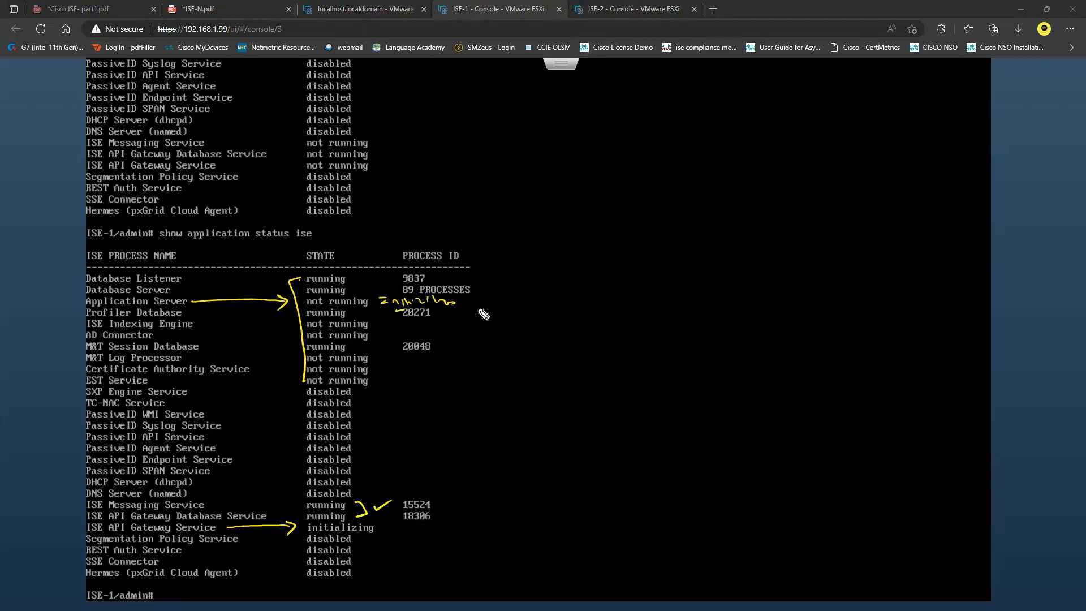
pyautogui.moveTo(499, 281)
pyautogui.mouseDown()
pyautogui.moveTo(500, 293)
pyautogui.moveTo(536, 285)
pyautogui.moveTo(534, 298)
pyautogui.mouseUp()
pyautogui.press('Escape')
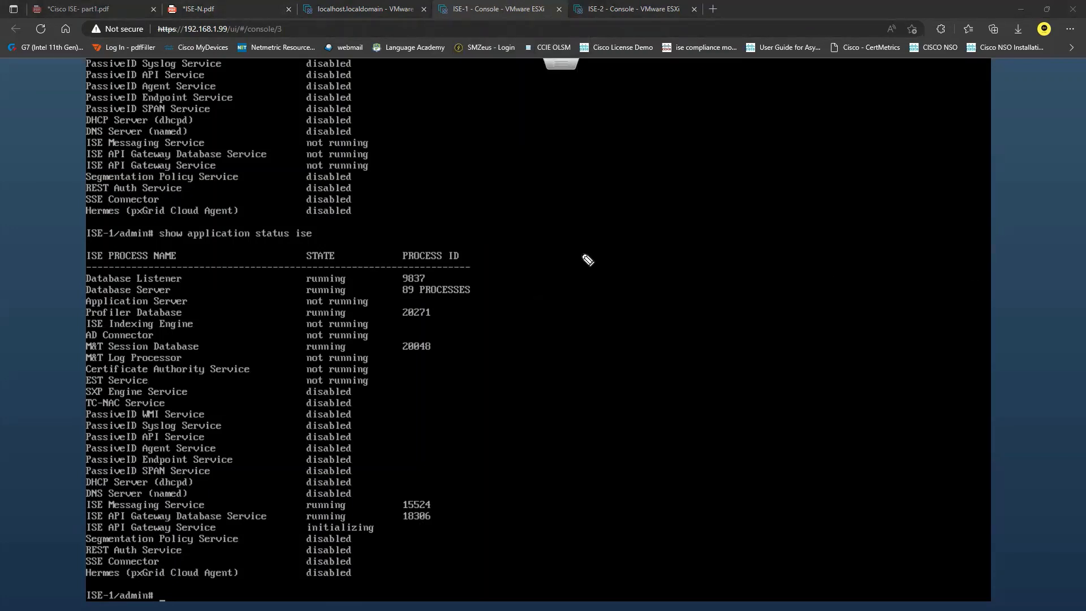
pyautogui.click(590, 176)
pyautogui.moveTo(575, 163)
pyautogui.mouseDown()
pyautogui.moveTo(581, 181)
pyautogui.moveTo(597, 178)
pyautogui.mouseUp()
pyautogui.moveTo(585, 190); pyautogui.dragTo(599, 189)
pyautogui.press('Escape')
# Step: Search Google for 'cisco software central' and look through the Cisco Software Central download area
pyautogui.click(714, 9)
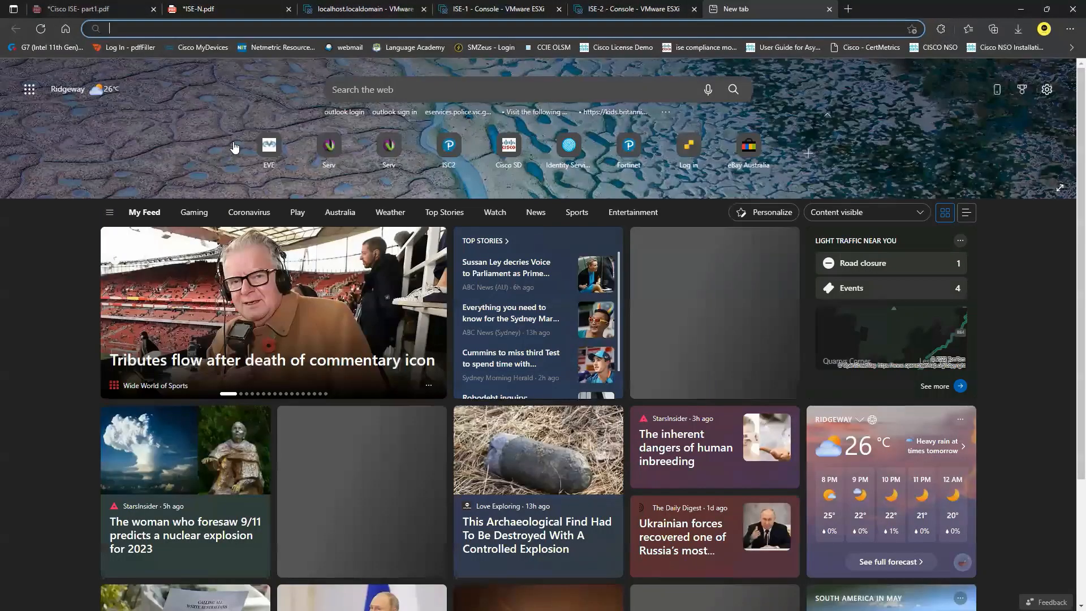
pyautogui.write('google.com.au')
pyautogui.press('Return')
pyautogui.click(495, 282)
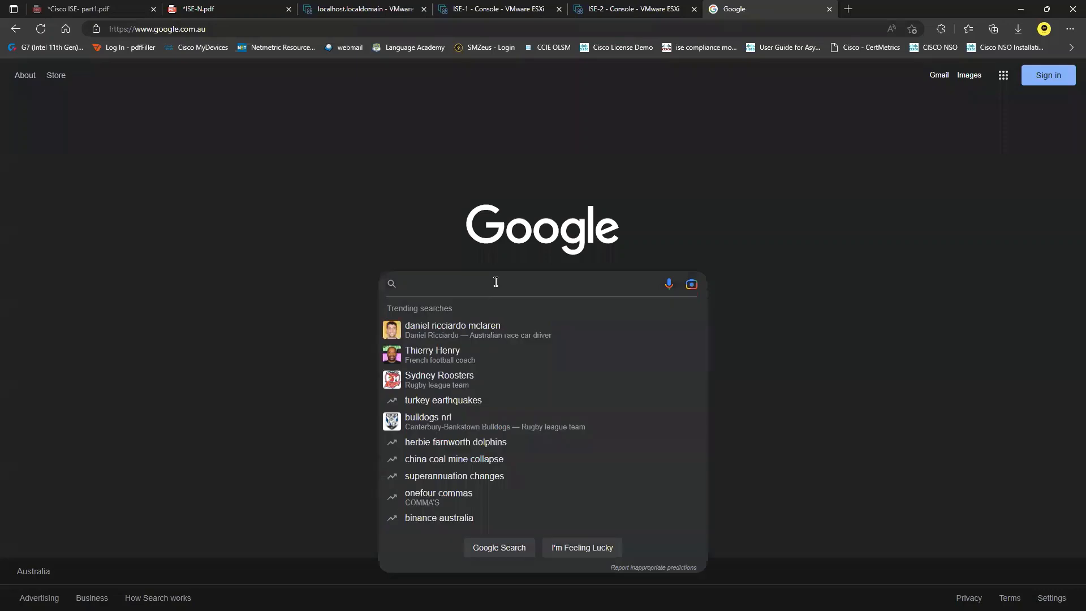
pyautogui.write('cisco ')
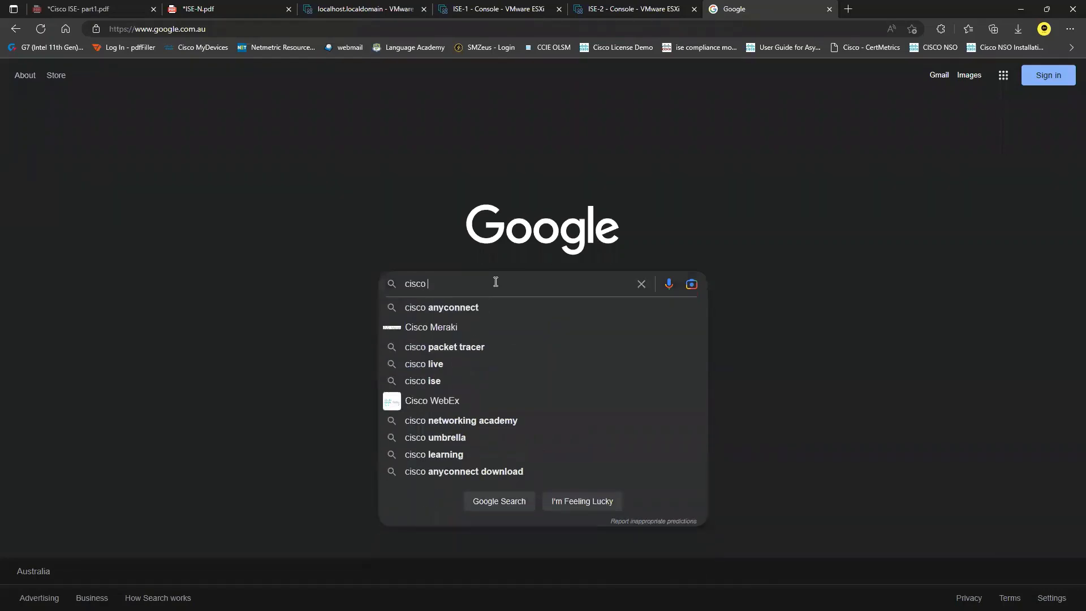
pyautogui.write('software ce')
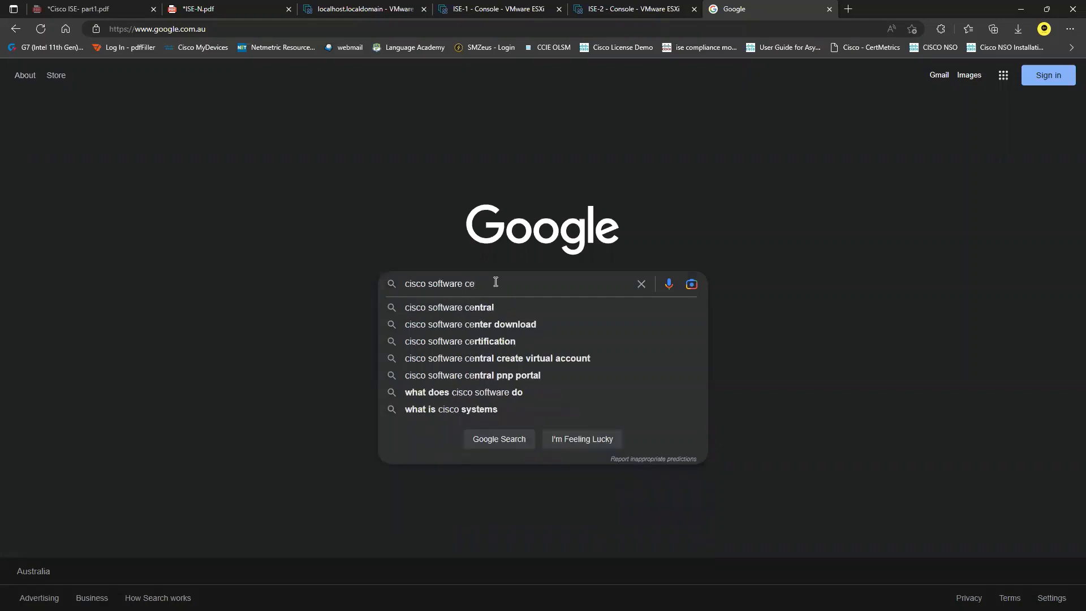
pyautogui.press('Down')
pyautogui.press('Return')
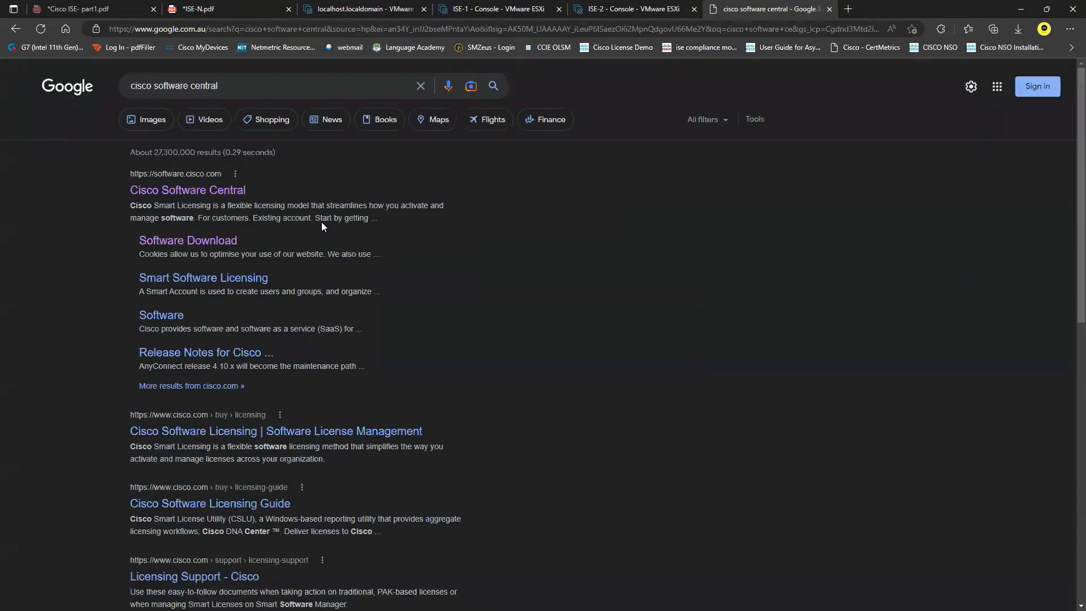
pyautogui.click(189, 193)
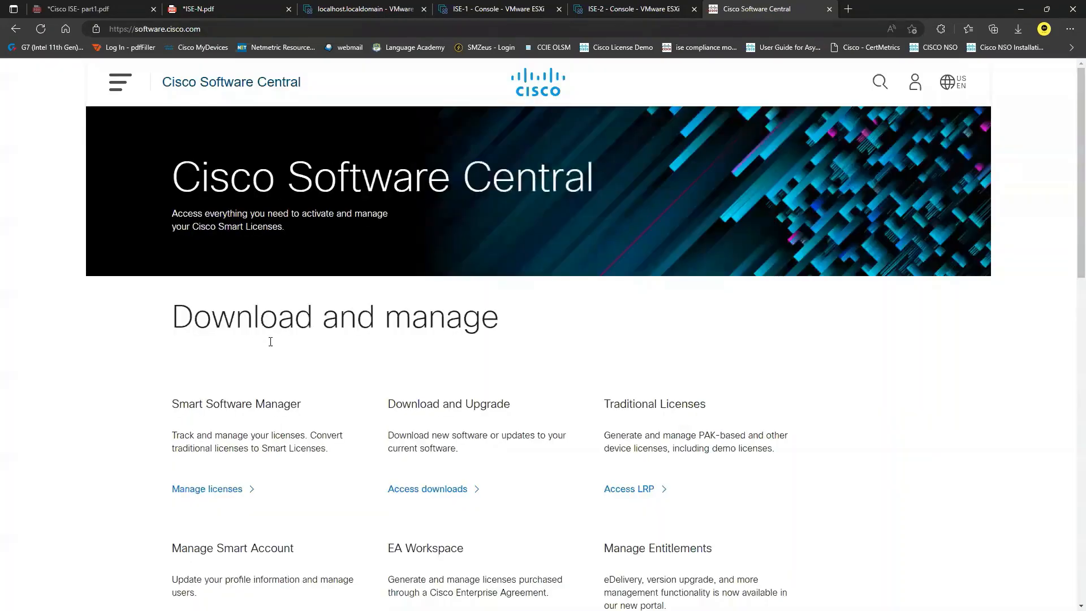
pyautogui.scroll(-1, 347, 369)
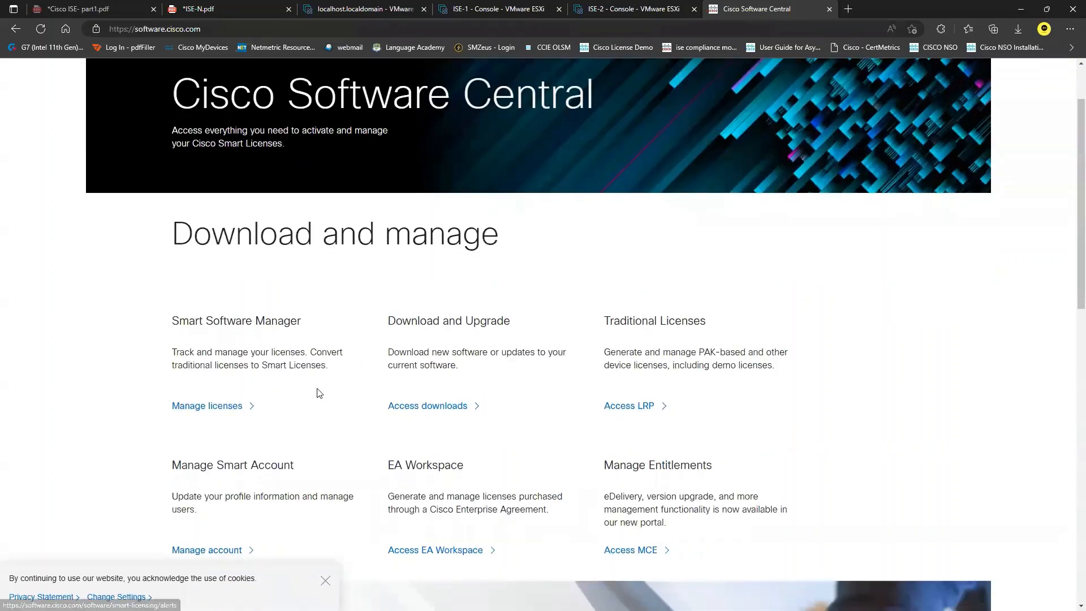
pyautogui.moveTo(389, 320); pyautogui.dragTo(505, 331)
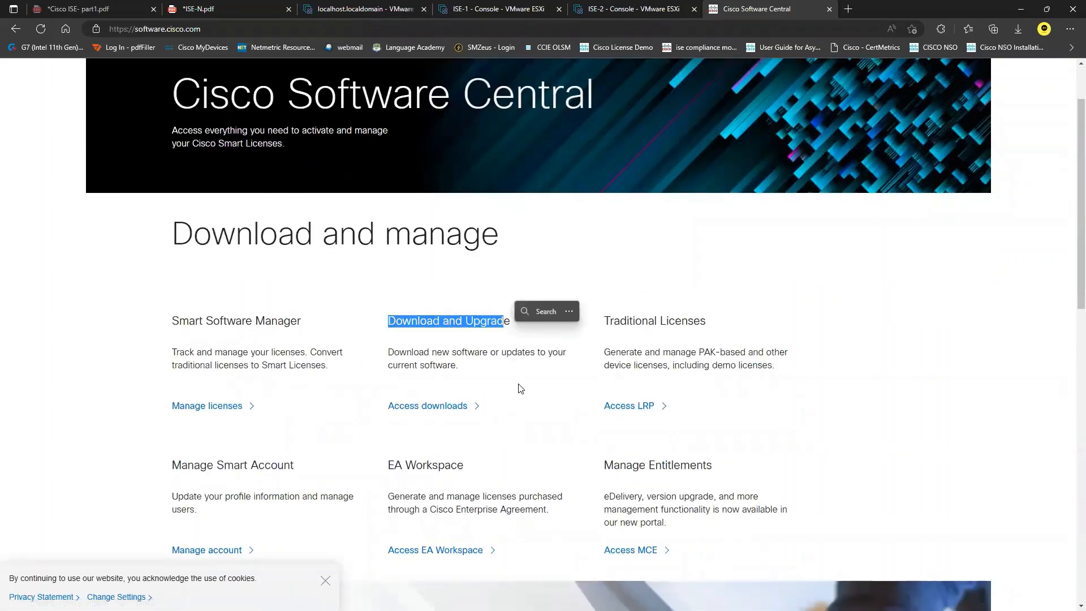
pyautogui.click(428, 406)
pyautogui.click(776, 7)
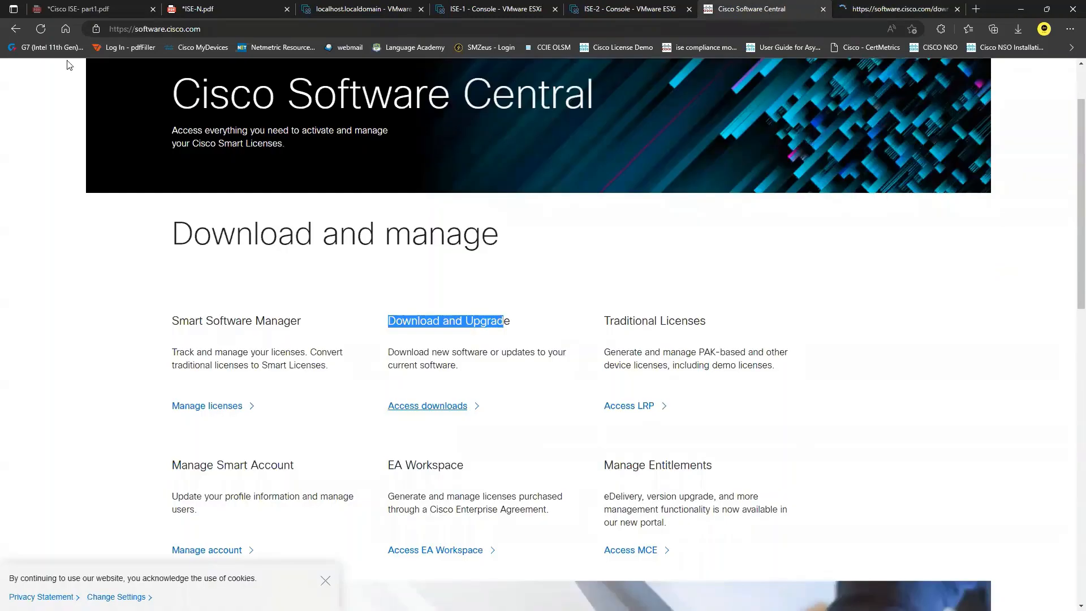
pyautogui.click(16, 29)
# Step: Change the search to 'cisco software download' and open the Software Download - Cisco Systems result
pyautogui.moveTo(219, 86); pyautogui.dragTo(191, 83)
pyautogui.press('BackSpace')
pyautogui.press('BackSpace')
pyautogui.write('d')
pyautogui.click(231, 102)
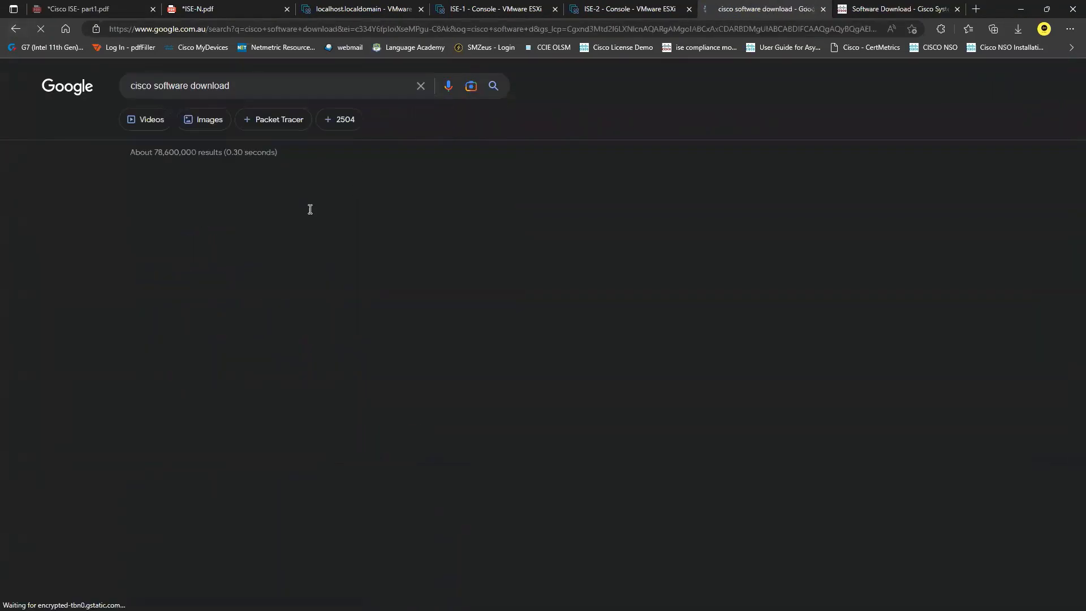
pyautogui.click(228, 192)
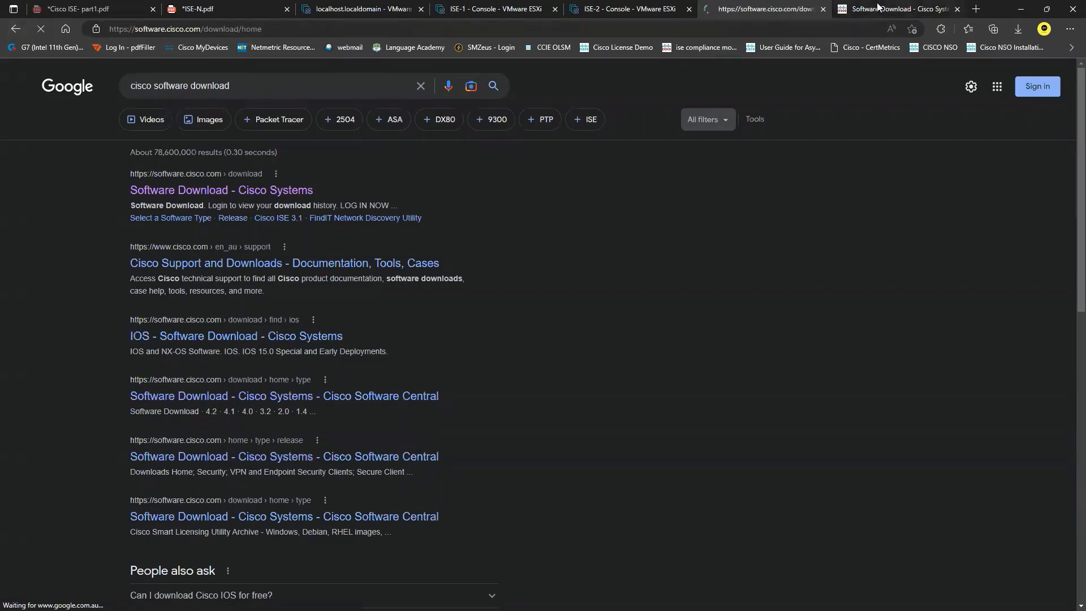
pyautogui.click(884, 7)
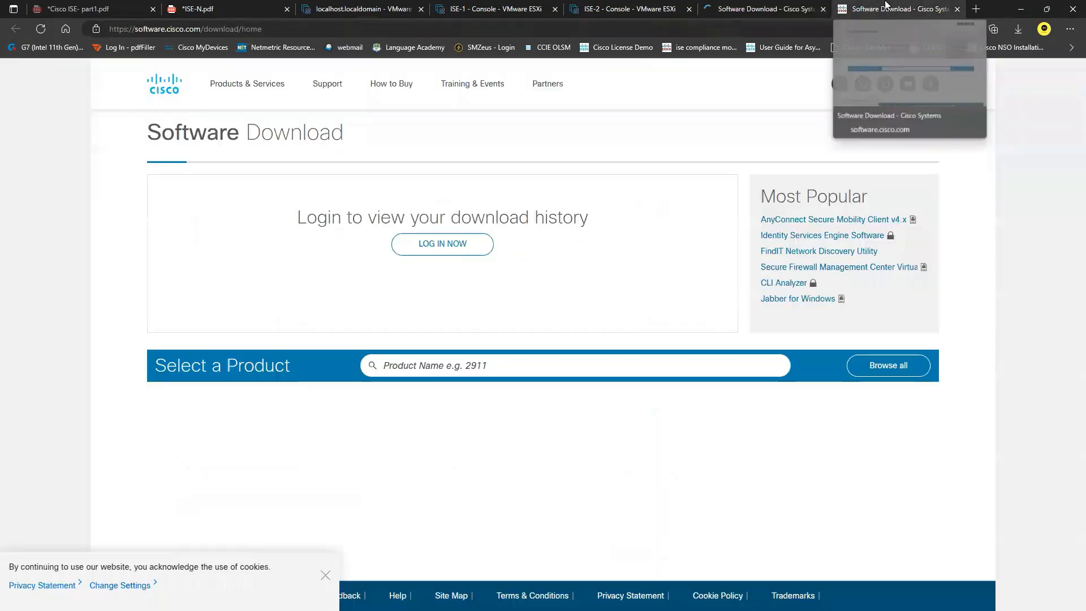
# Step: Close the duplicate Software Download tab and dismiss the cookie notice
pyautogui.click(754, 9)
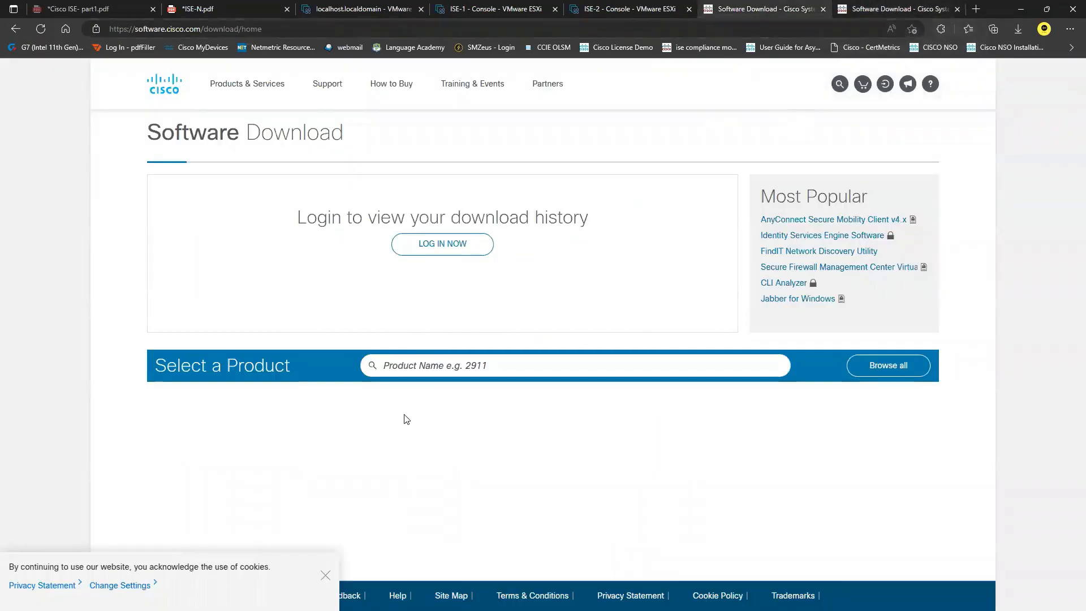
pyautogui.click(956, 9)
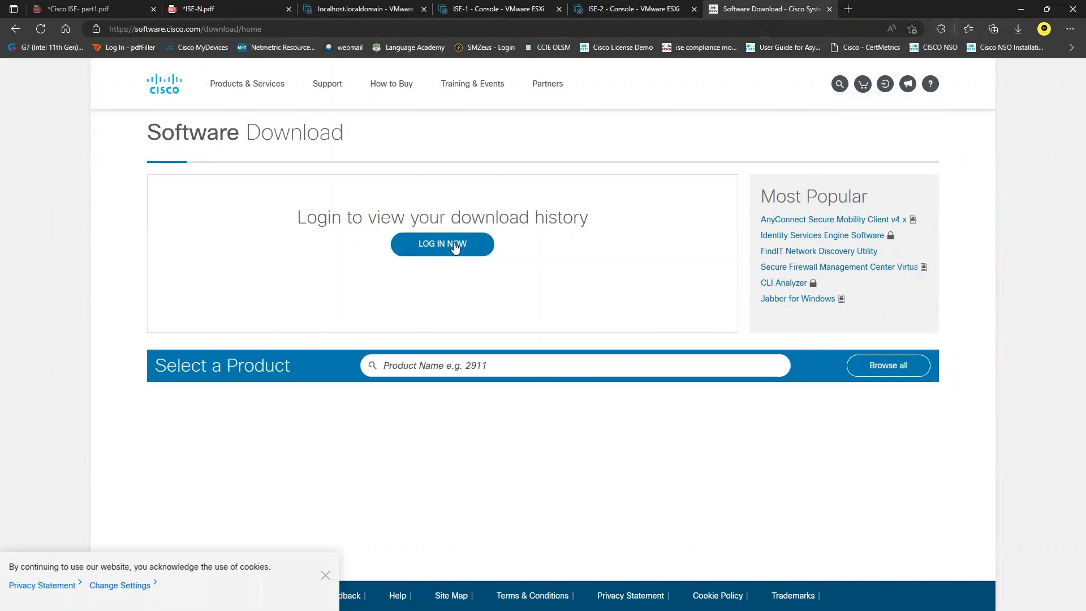
pyautogui.click(325, 575)
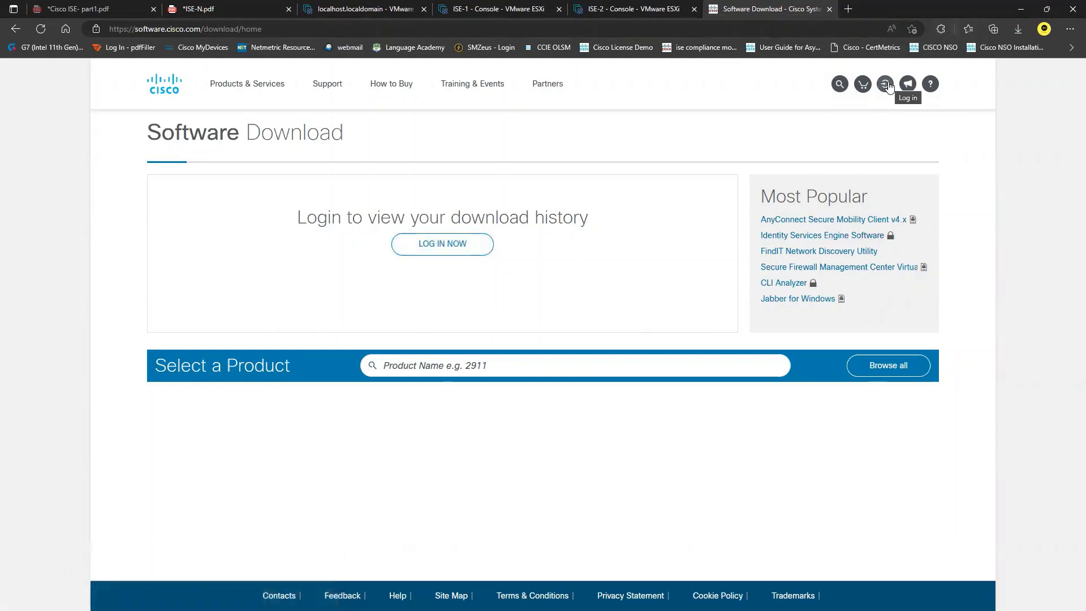
pyautogui.click(886, 85)
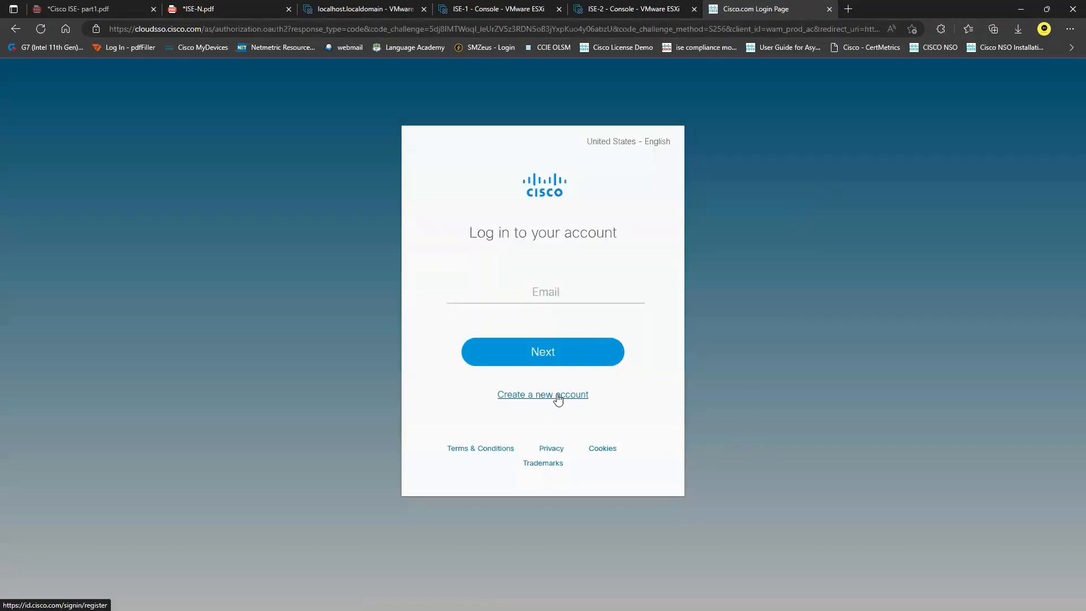
pyautogui.click(15, 28)
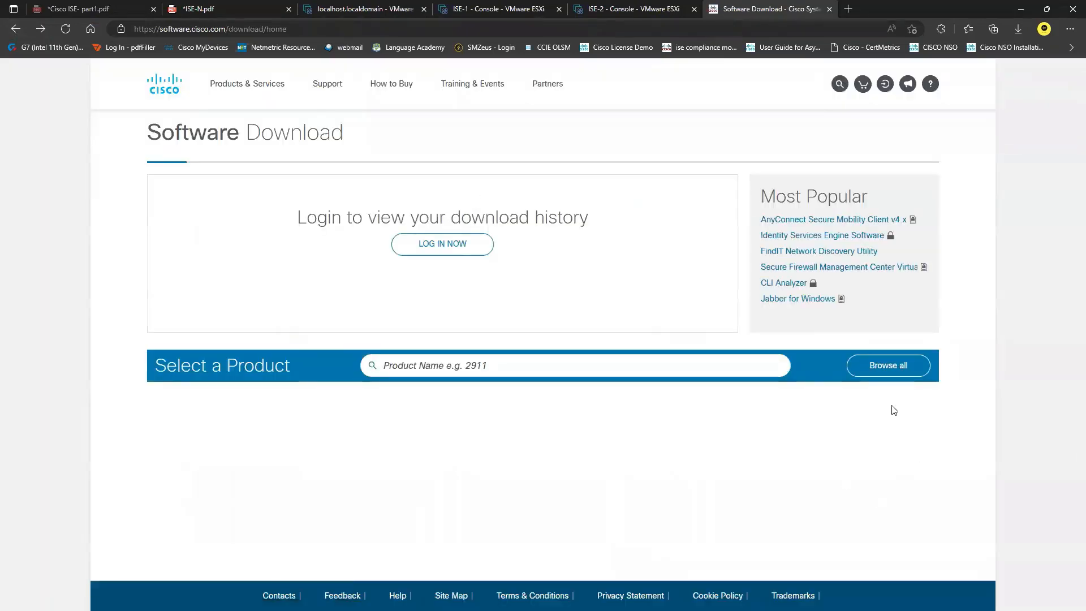
# Step: Browse Security > Network Visibility and Segmentation > Identity Services Engine > Identity Services Engine Software
pyautogui.click(896, 371)
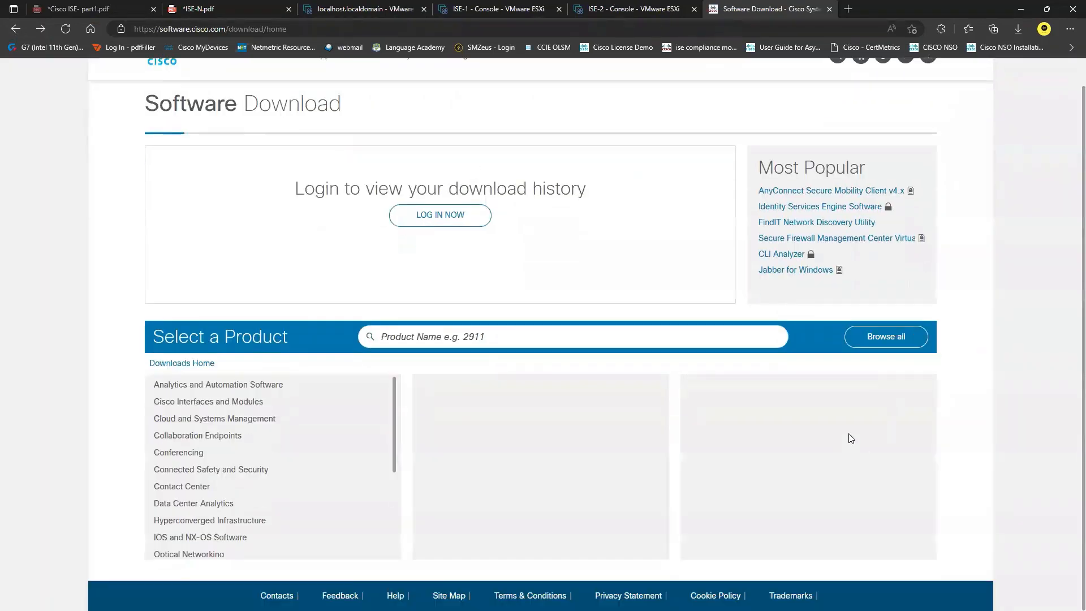
pyautogui.scroll(-3, 192, 493)
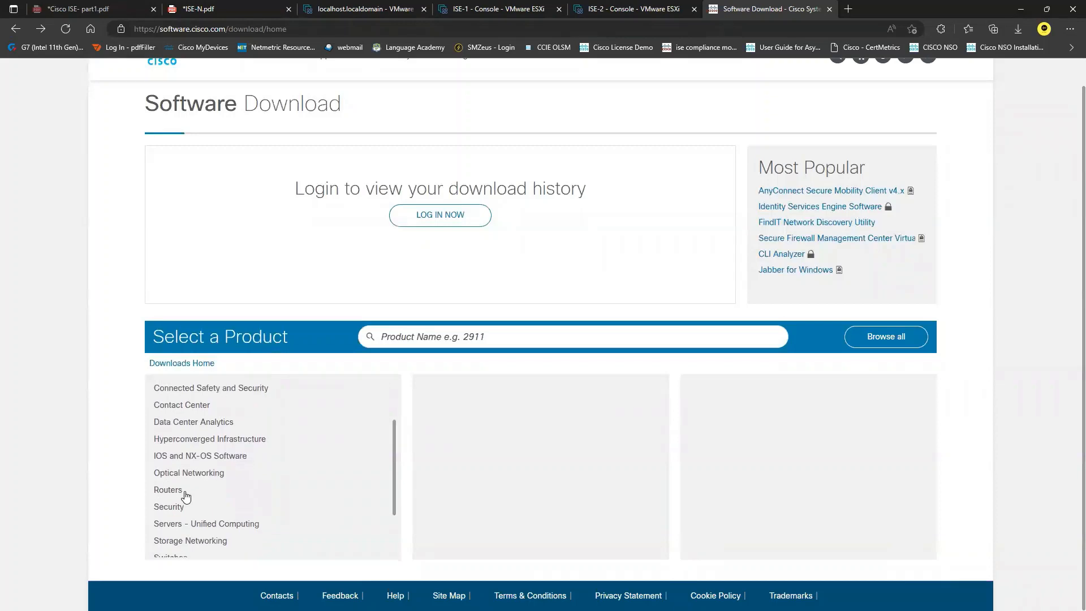
pyautogui.click(174, 508)
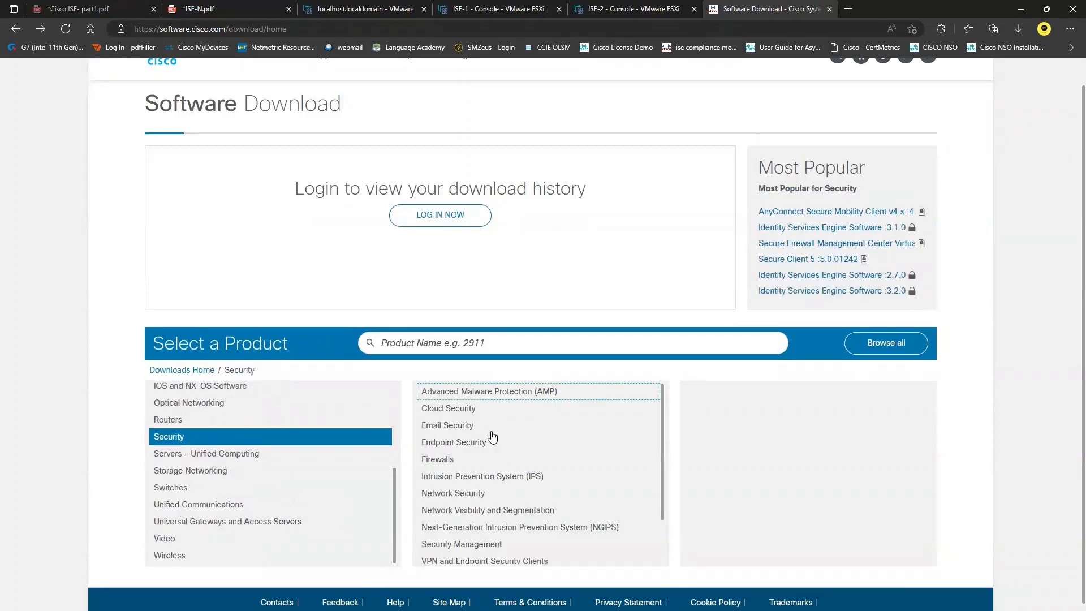
pyautogui.scroll(-1, 509, 486)
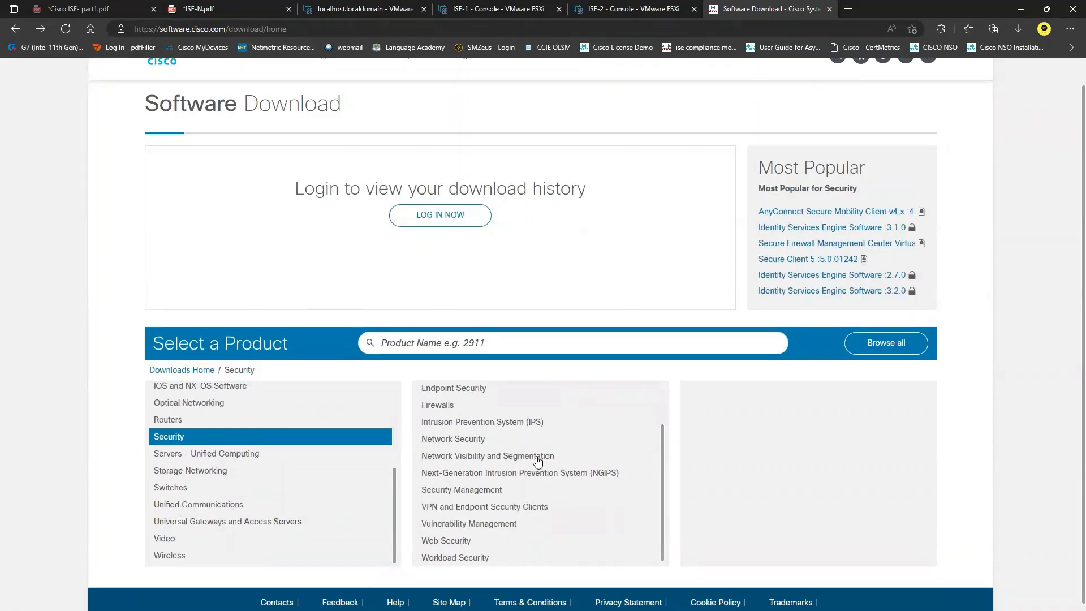
pyautogui.click(497, 456)
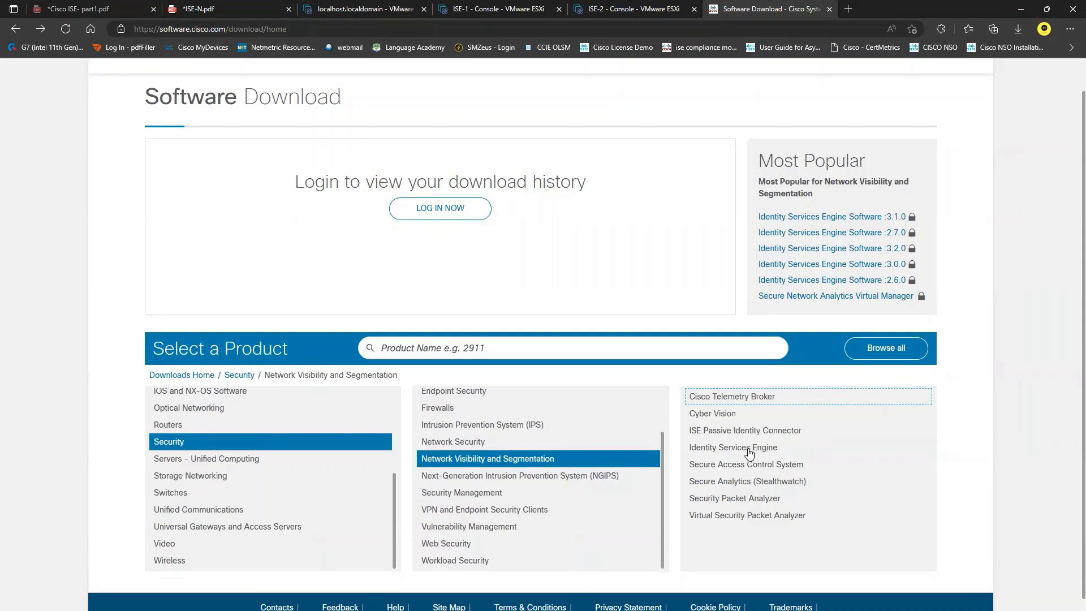
pyautogui.click(744, 448)
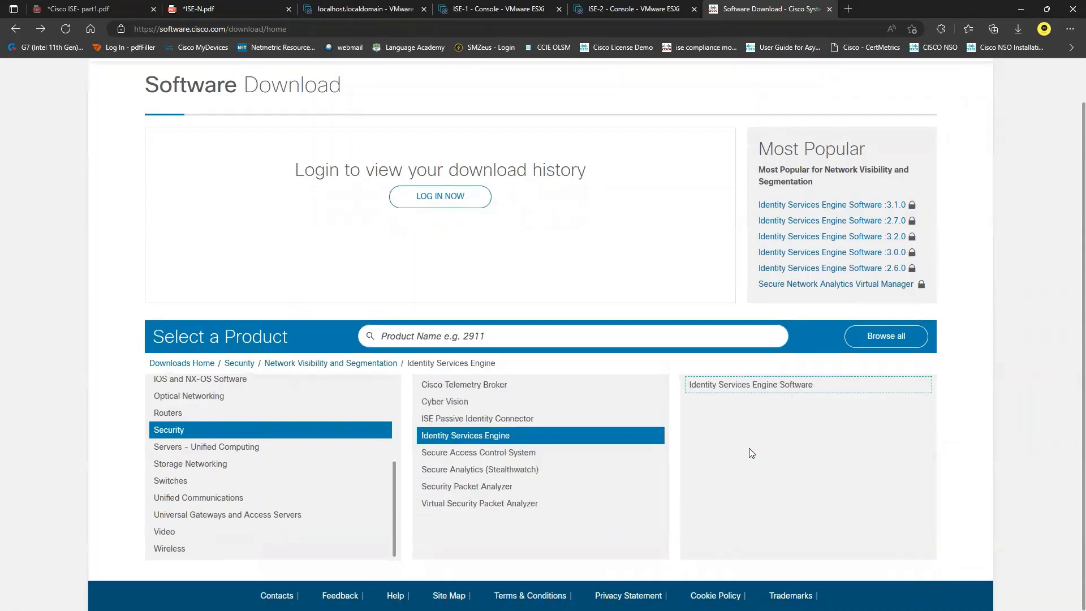
pyautogui.click(786, 388)
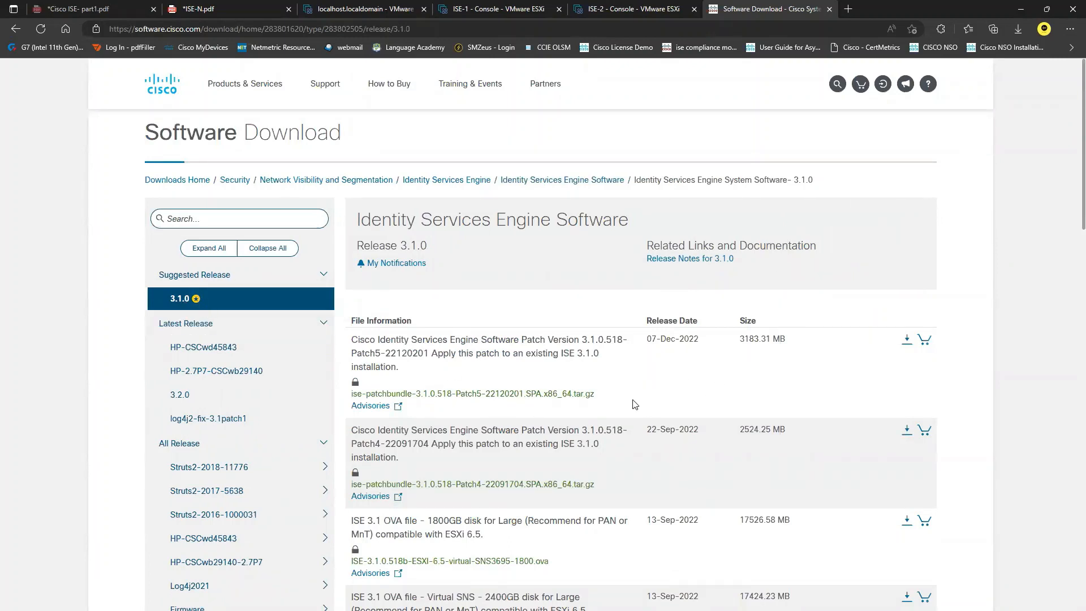
# Step: Show the Details popover for the ISE 3.1 Virtual SNS 2400GB OVA, sized 17446.16 MB
pyautogui.scroll(-1, 637, 401)
pyautogui.scroll(-1, 634, 406)
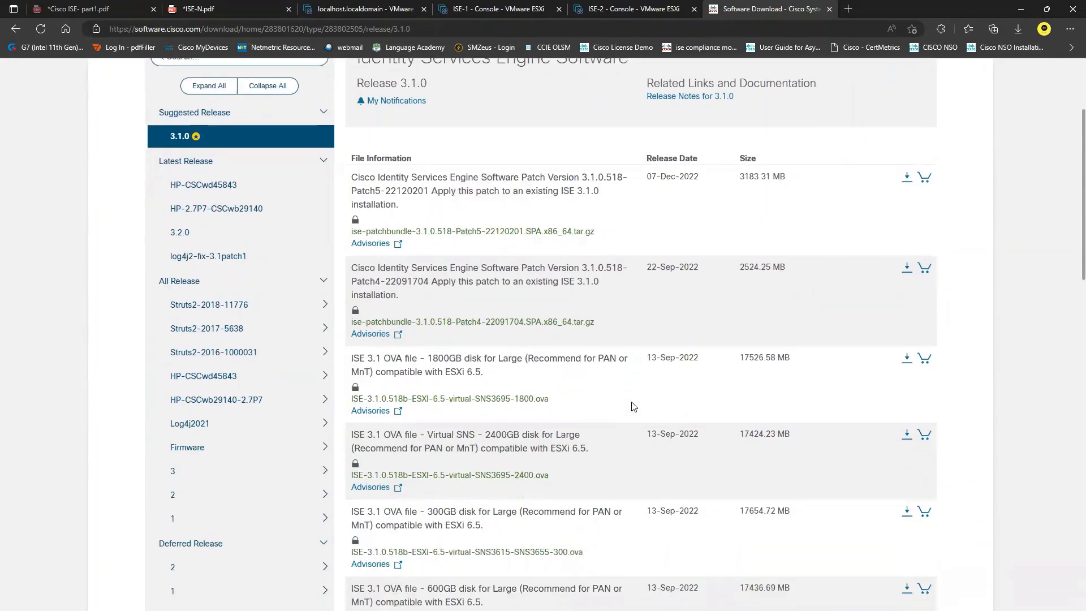
pyautogui.scroll(-2, 633, 406)
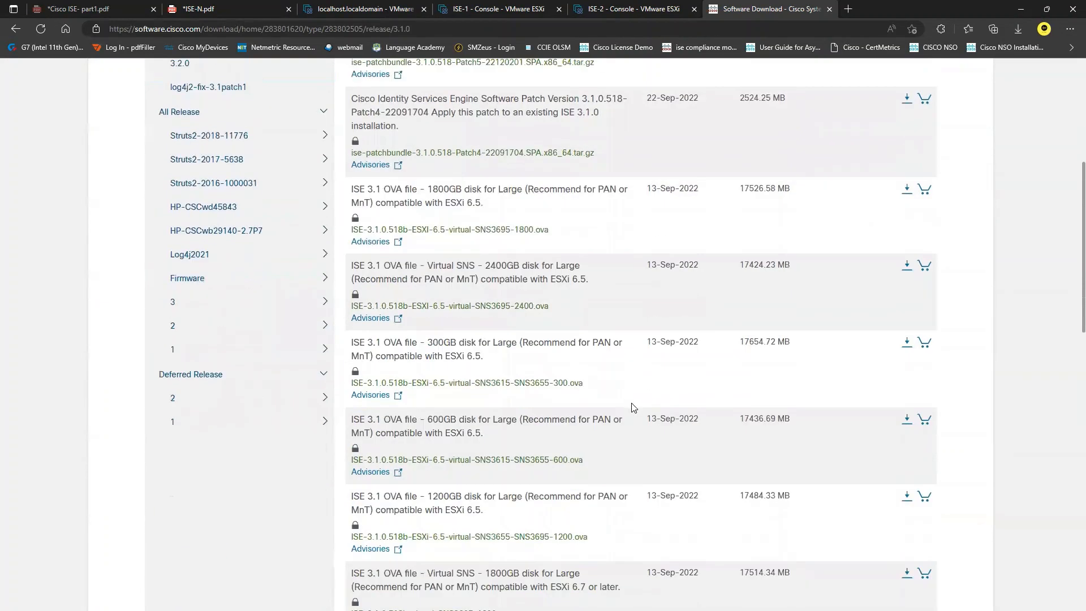
pyautogui.moveTo(498, 195)
pyautogui.scroll(-2, 633, 318)
pyautogui.scroll(-2, 637, 318)
pyautogui.scroll(-2, 637, 319)
pyautogui.scroll(-2, 641, 327)
pyautogui.scroll(-5, 650, 338)
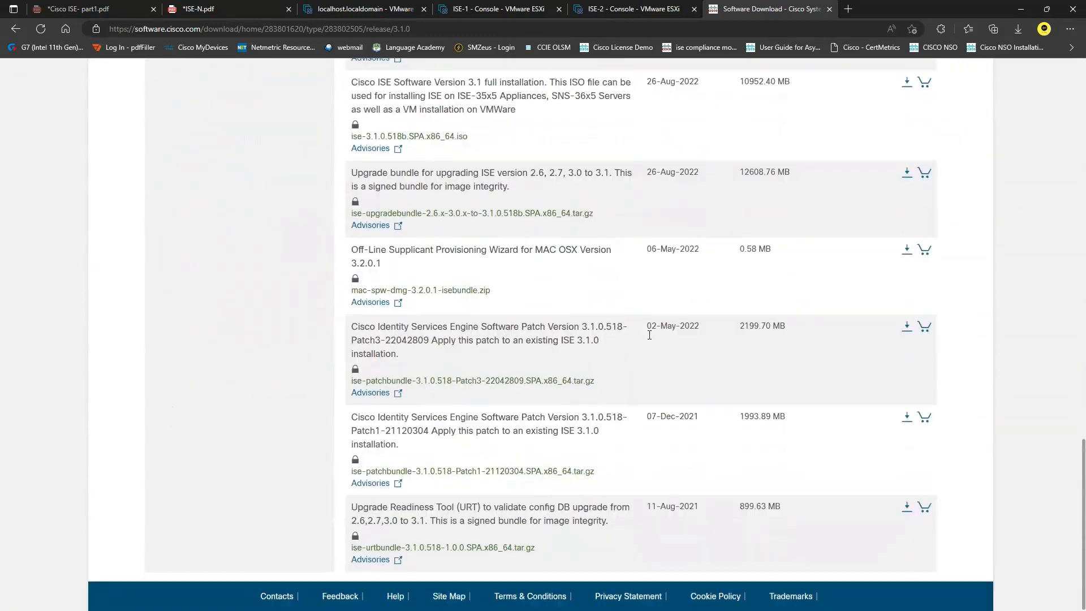
pyautogui.scroll(2, 651, 271)
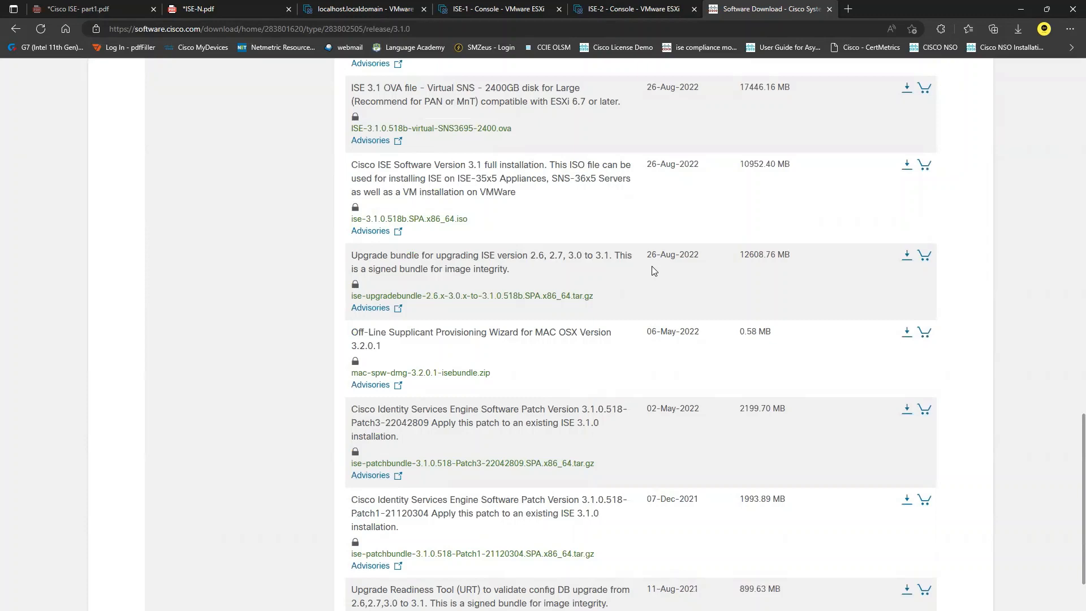
pyautogui.scroll(3, 650, 278)
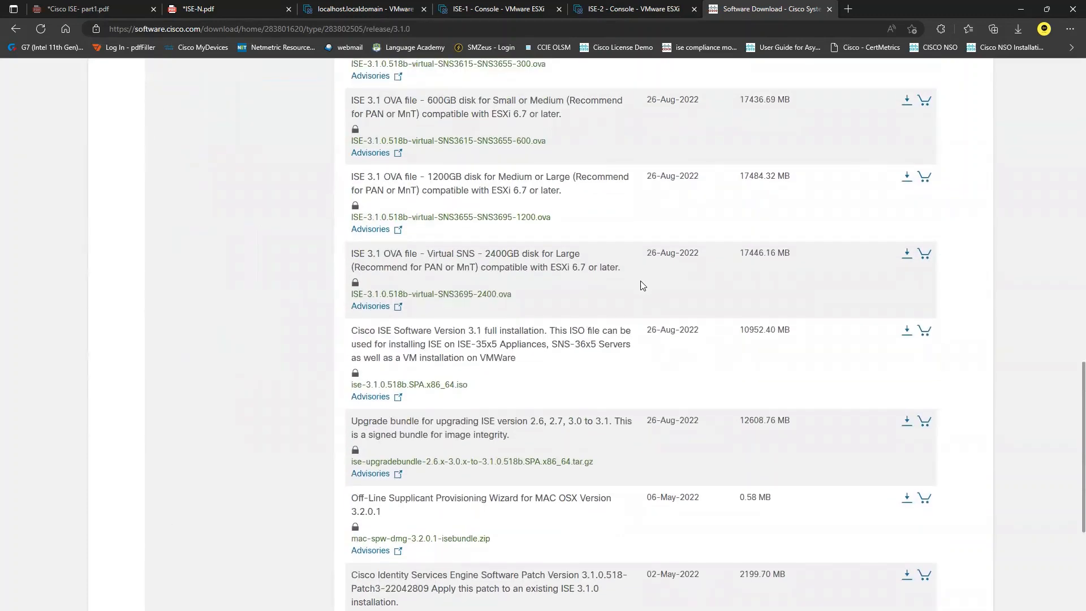
pyautogui.moveTo(404, 334)
pyautogui.moveTo(362, 261)
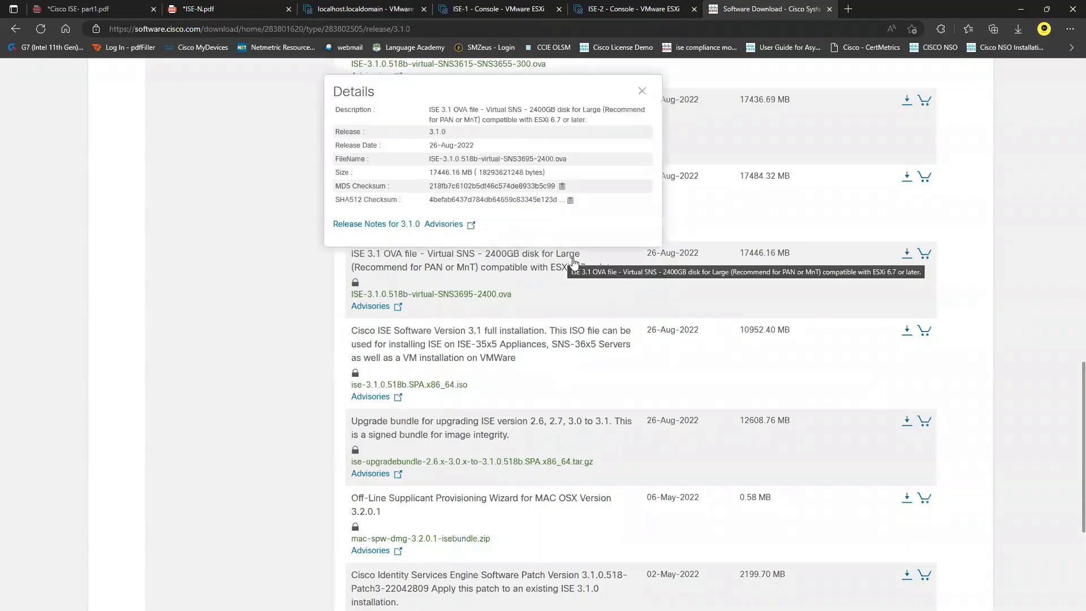
# Step: Review the ISE 3.1.0 download list, then close the Software Download tab and return to ISE-1's console
pyautogui.moveTo(634, 368)
pyautogui.scroll(-3, 635, 368)
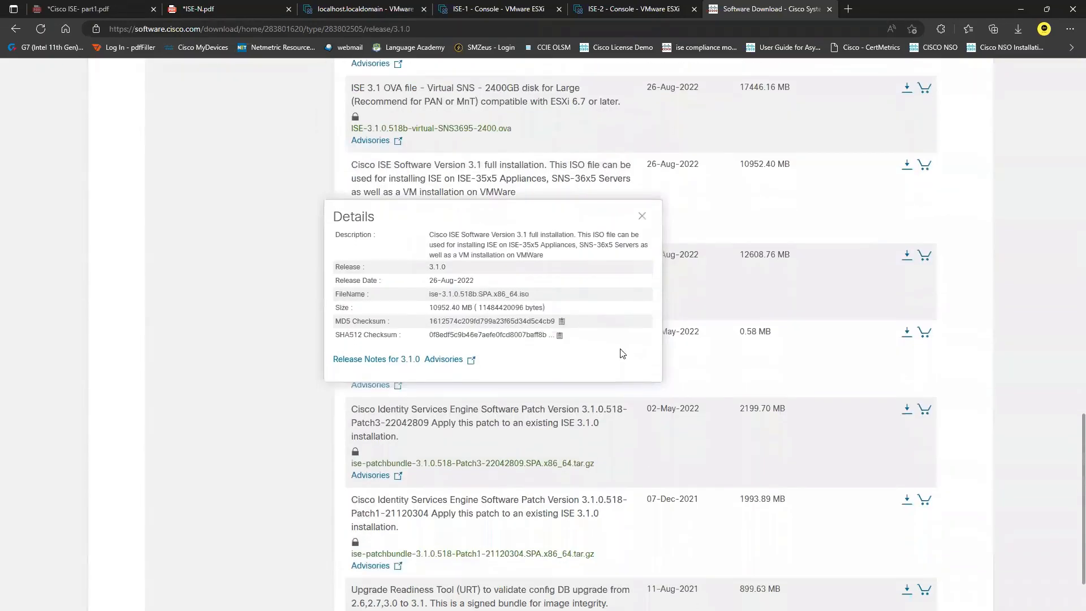
pyautogui.scroll(-2, 699, 443)
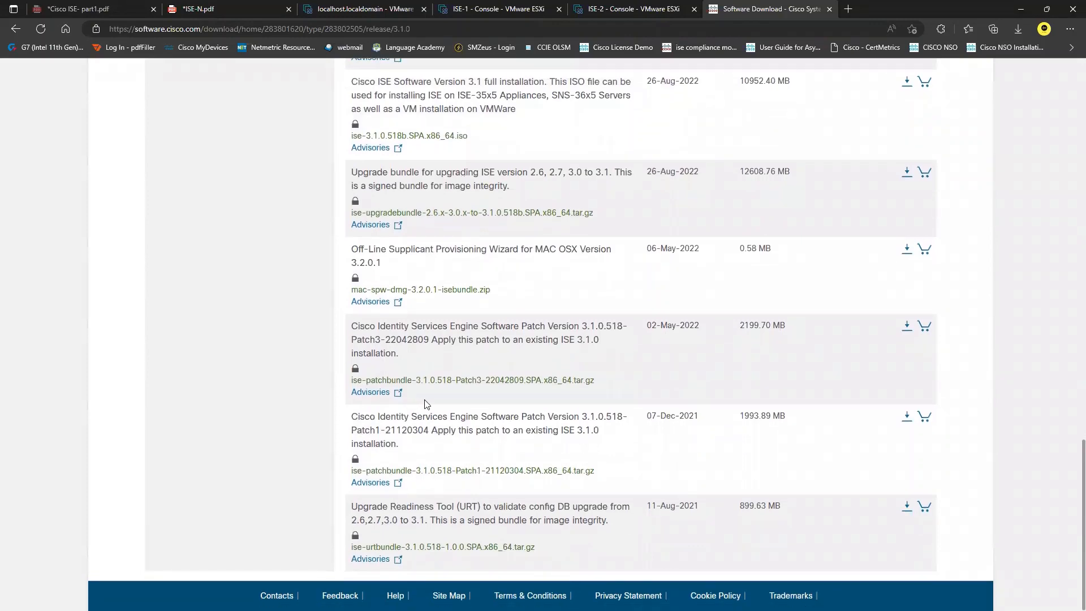
pyautogui.scroll(2, 608, 392)
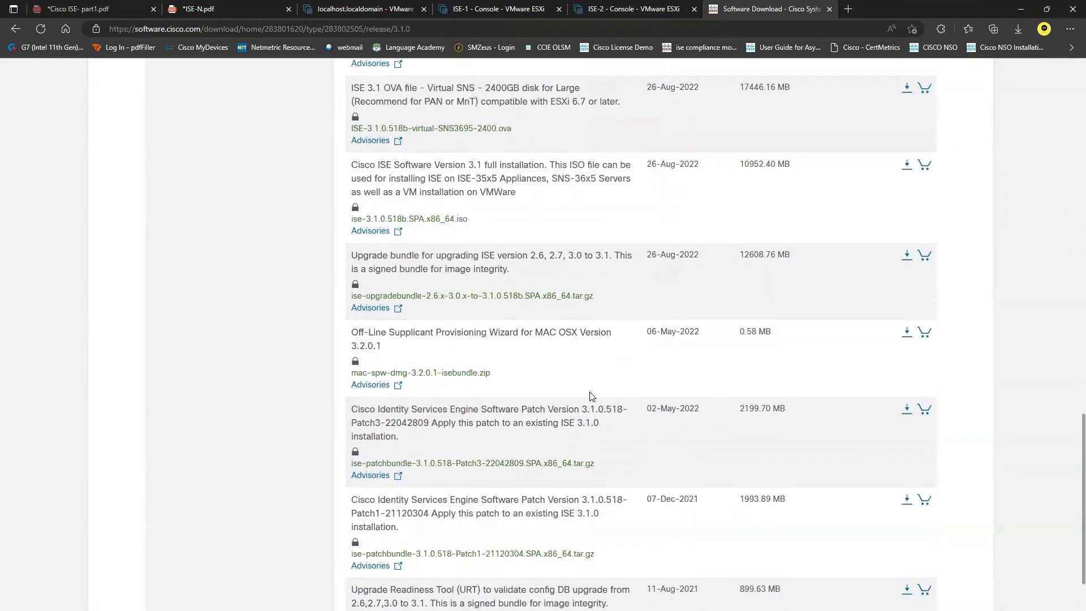
pyautogui.scroll(3, 490, 347)
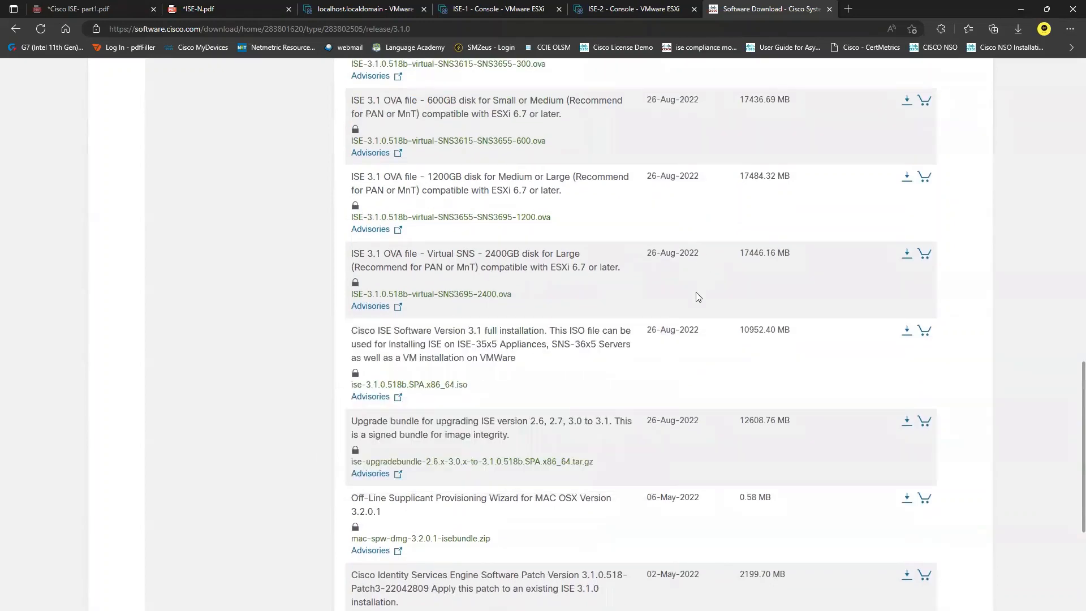
pyautogui.scroll(2, 667, 300)
pyautogui.moveTo(396, 190)
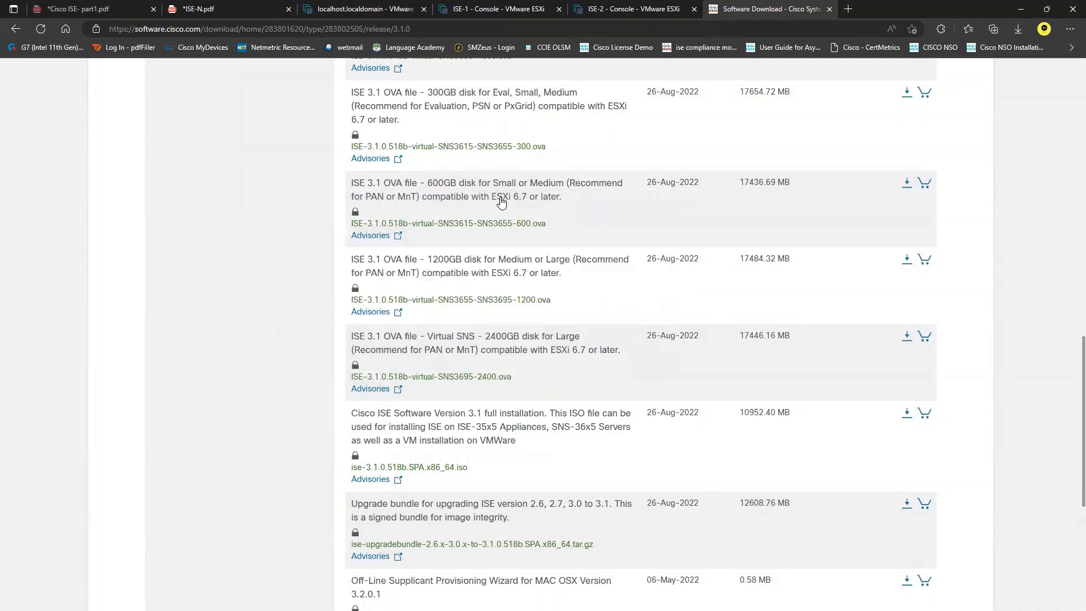
pyautogui.moveTo(502, 204)
pyautogui.moveTo(459, 195)
pyautogui.scroll(5, 583, 287)
pyautogui.scroll(4, 597, 280)
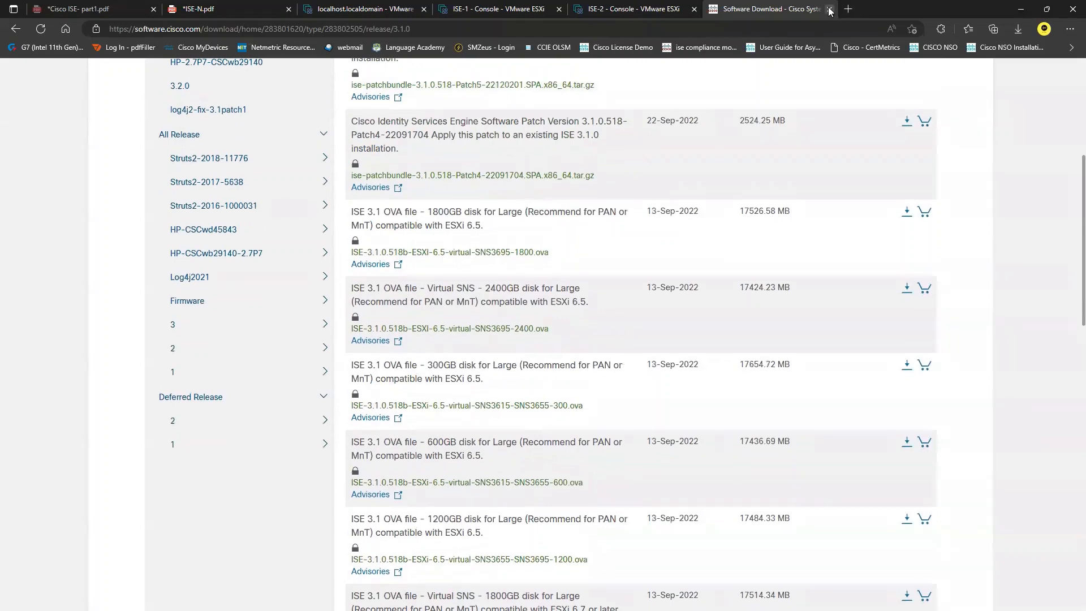
pyautogui.click(829, 9)
pyautogui.click(458, 6)
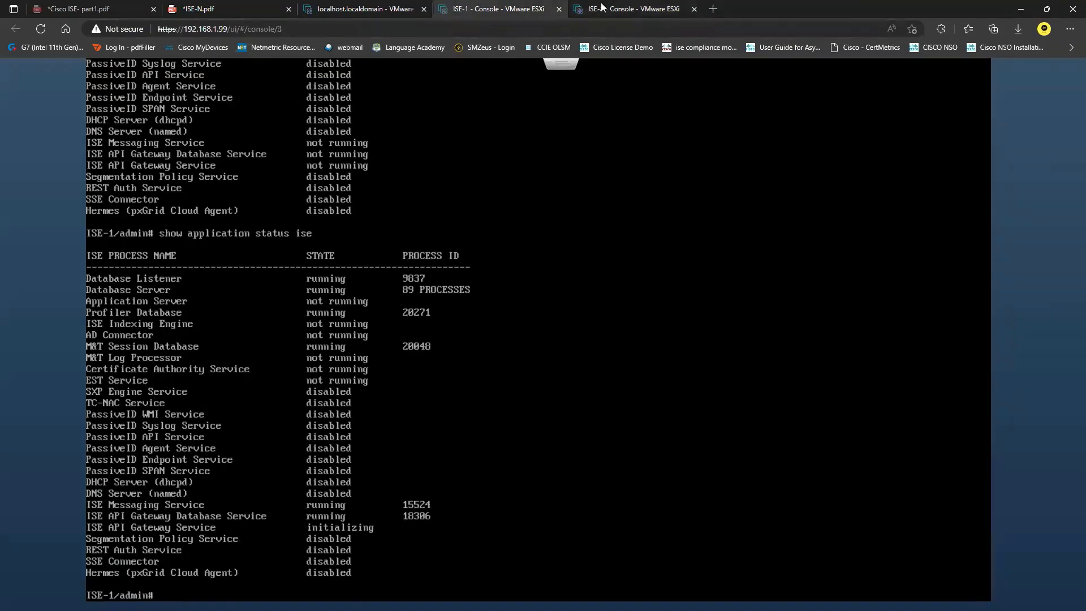
# Step: Rerun ISE-1's status command, then circle the MKR router in red on the ISE-N.pdf diagram
pyautogui.press('Up')
pyautogui.press('Return')
pyautogui.click(198, 9)
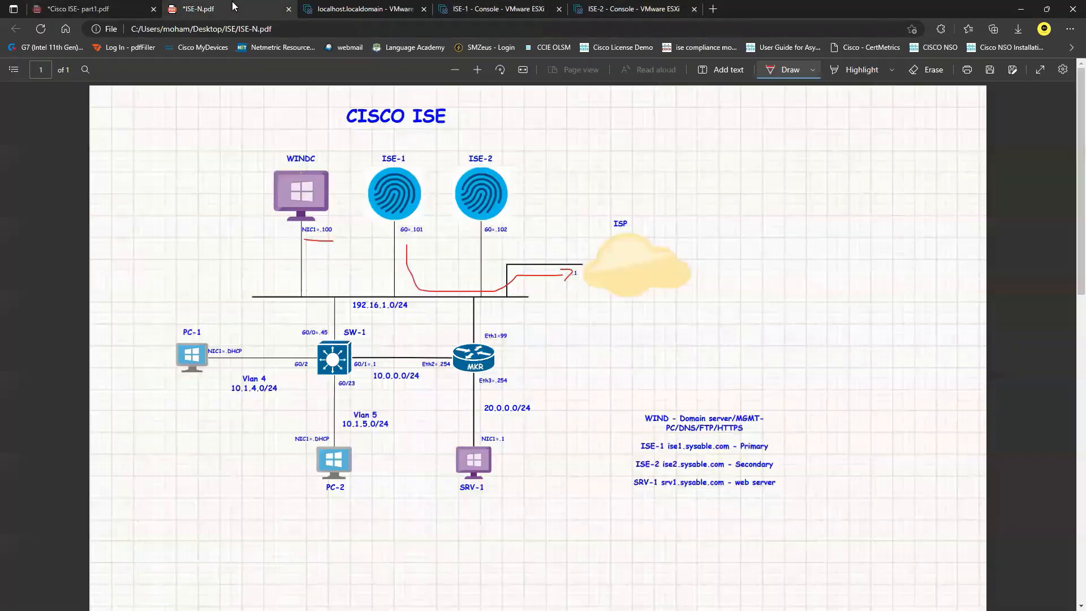
pyautogui.moveTo(502, 327)
pyautogui.mouseDown()
pyautogui.moveTo(465, 326)
pyautogui.moveTo(430, 384)
pyautogui.moveTo(525, 340)
pyautogui.moveTo(495, 323)
pyautogui.mouseUp()
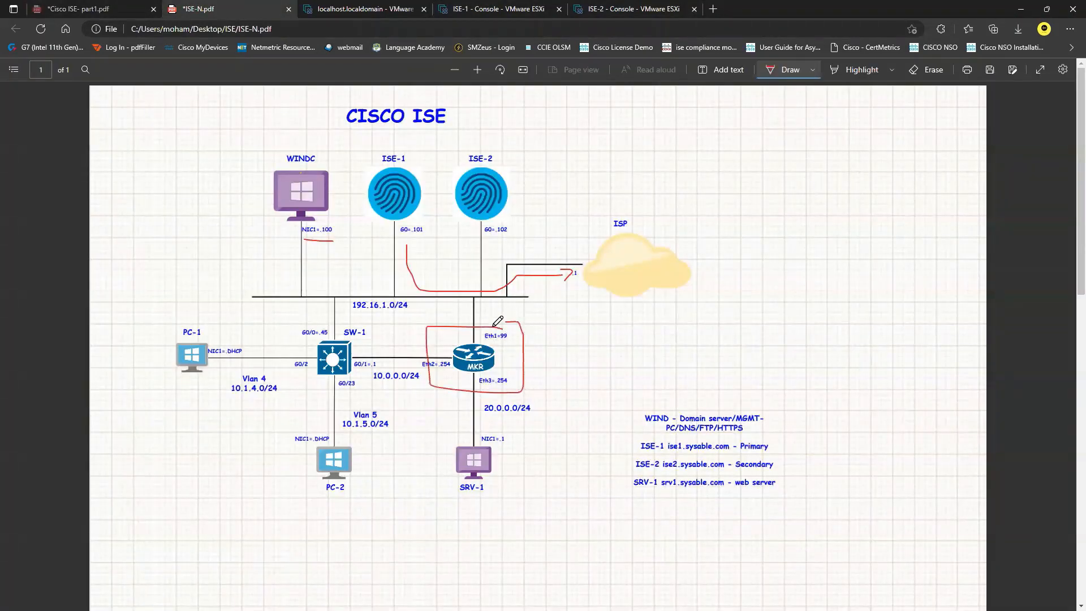
pyautogui.click(712, 9)
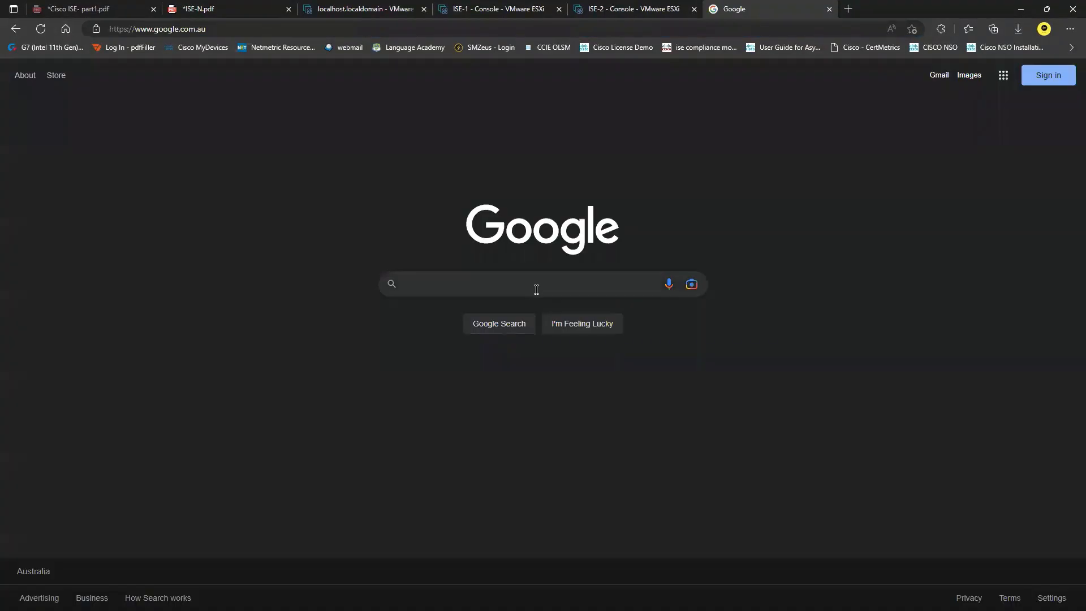
# Step: Search Google for 'mikrotik software download'
pyautogui.click(536, 288)
pyautogui.write('mikrot')
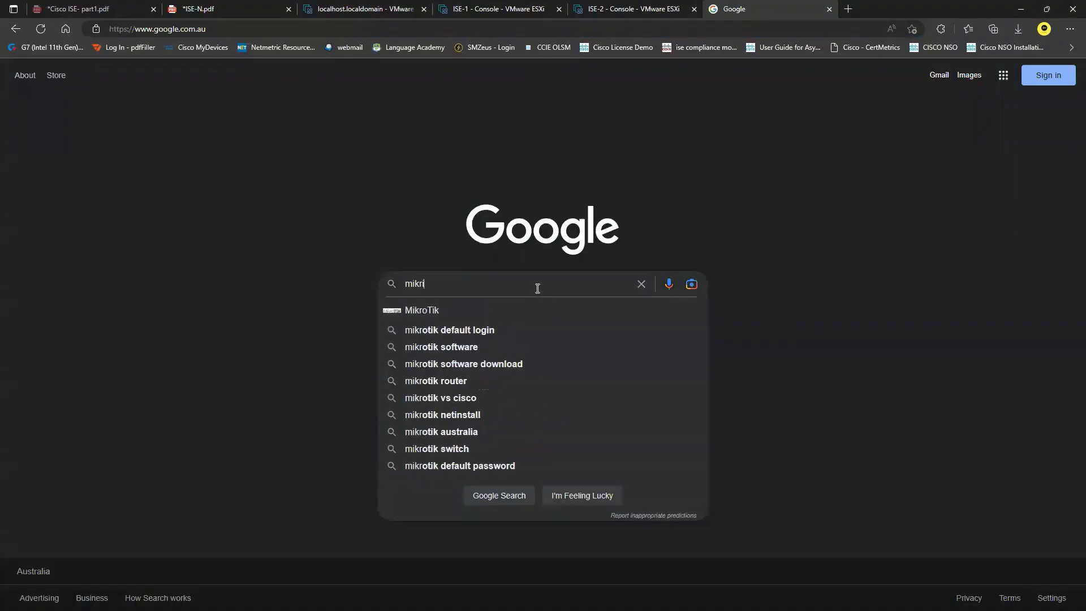
pyautogui.write('i')
pyautogui.press('BackSpace')
pyautogui.write('otik ')
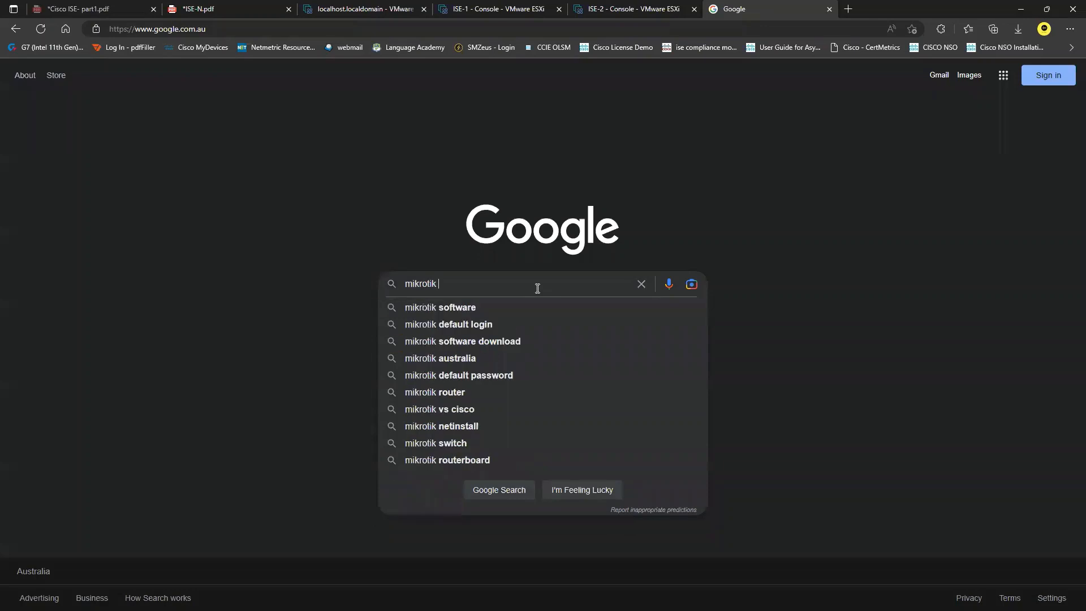
pyautogui.write('software d')
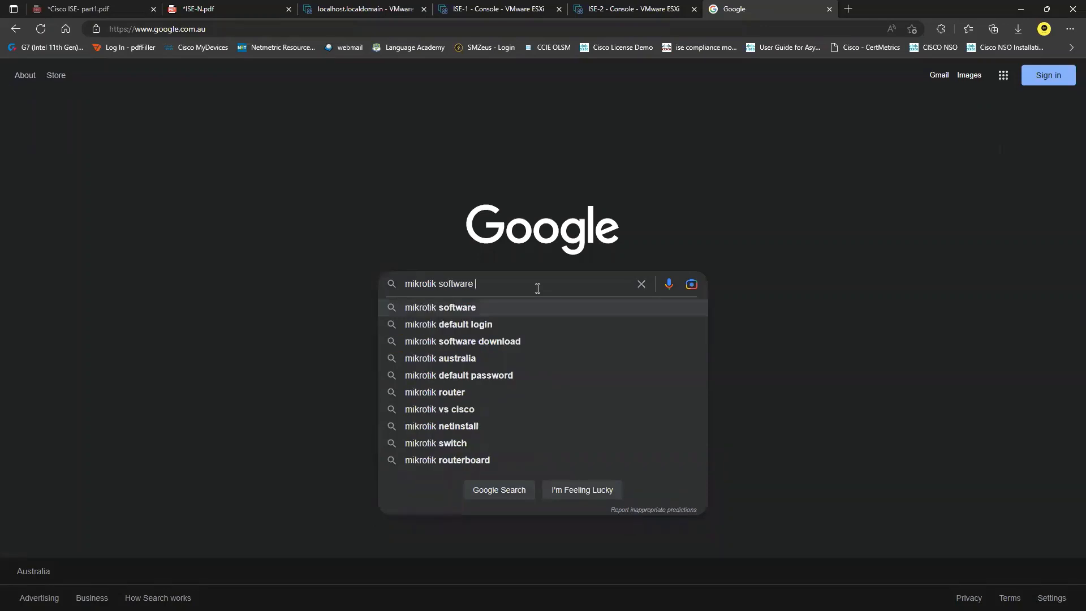
pyautogui.press('Down')
pyautogui.press('Return')
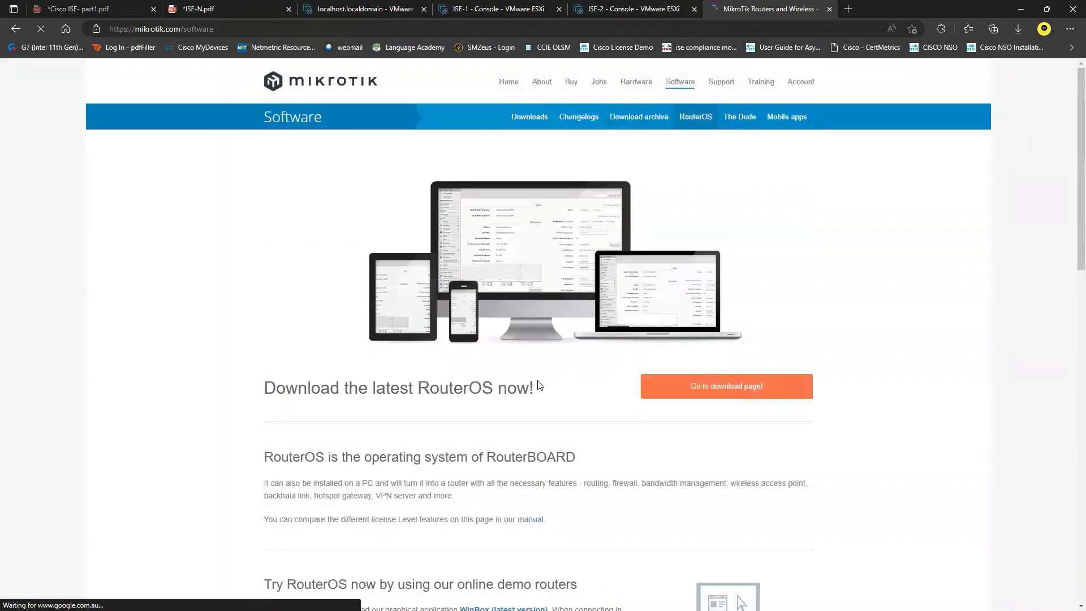
# Step: Find the CHR section on MikroTik's Software page and follow its download page link
pyautogui.scroll(-7, 543, 350)
pyautogui.scroll(-9, 540, 391)
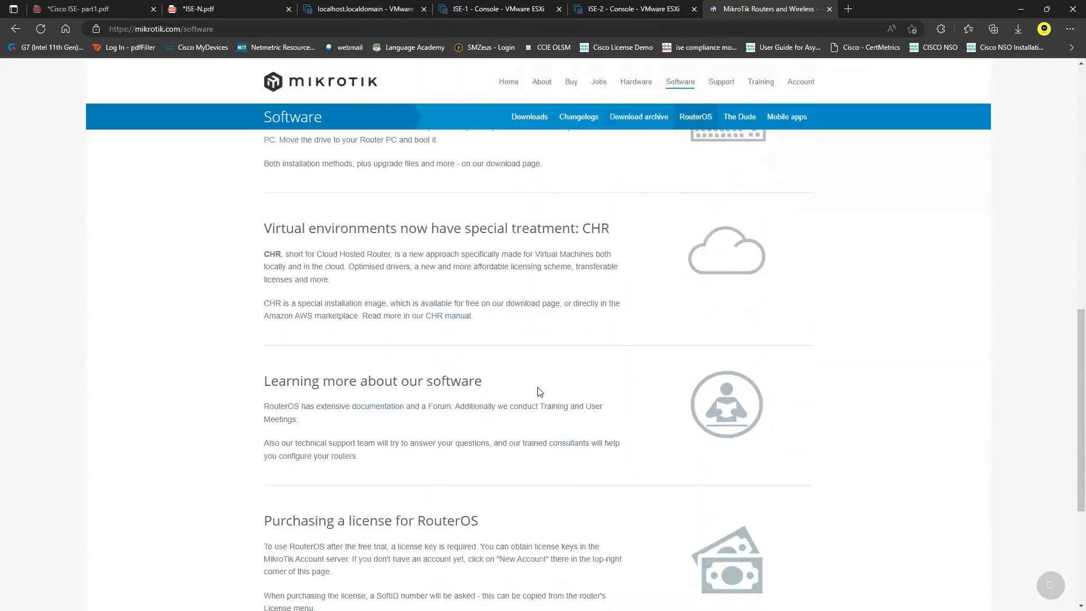
pyautogui.scroll(3, 540, 391)
pyautogui.scroll(2, 540, 391)
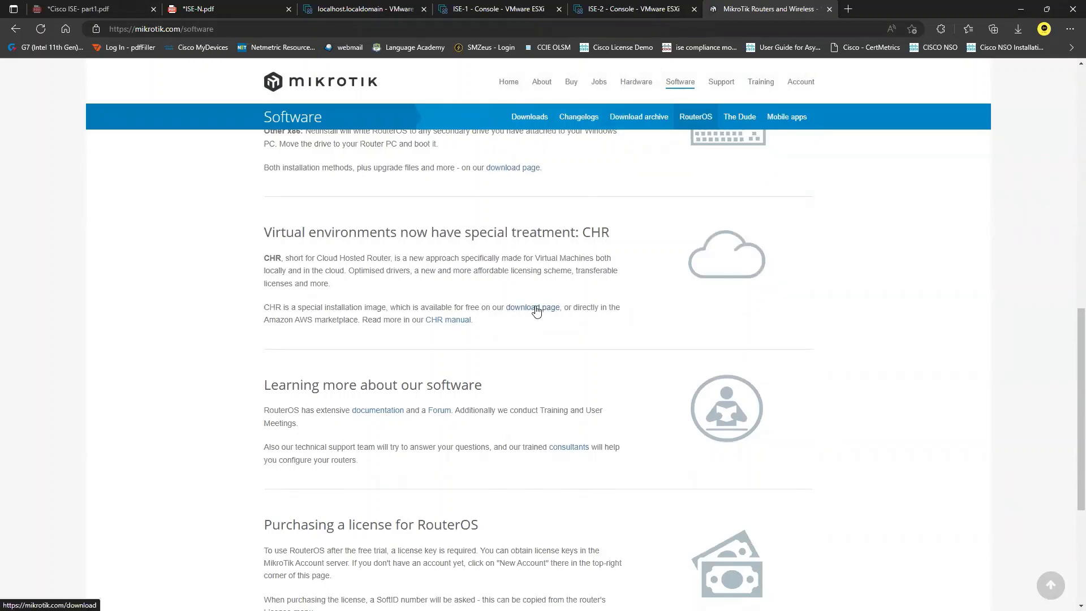
pyautogui.moveTo(272, 232); pyautogui.dragTo(459, 235)
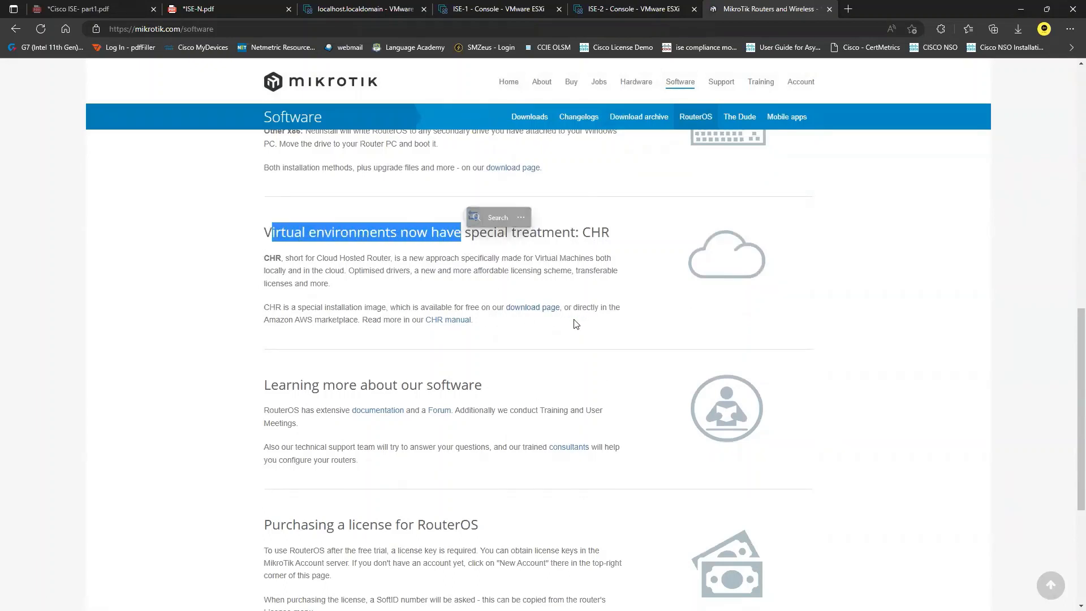
pyautogui.click(570, 337)
pyautogui.click(534, 309)
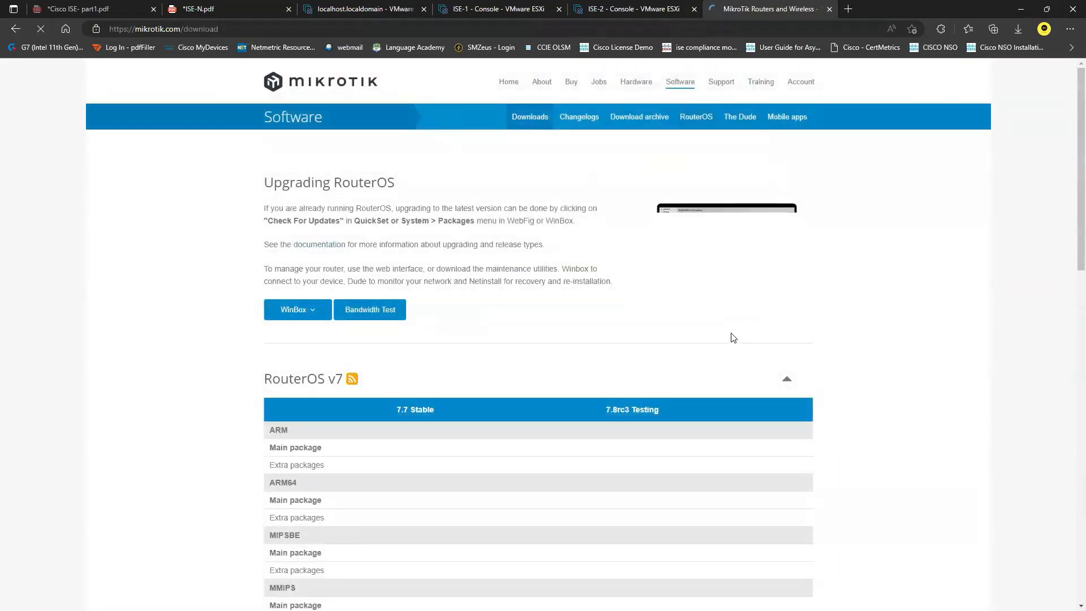
# Step: Browse the RouterOS downloads page and highlight the X86 Install image entry
pyautogui.scroll(-4, 695, 331)
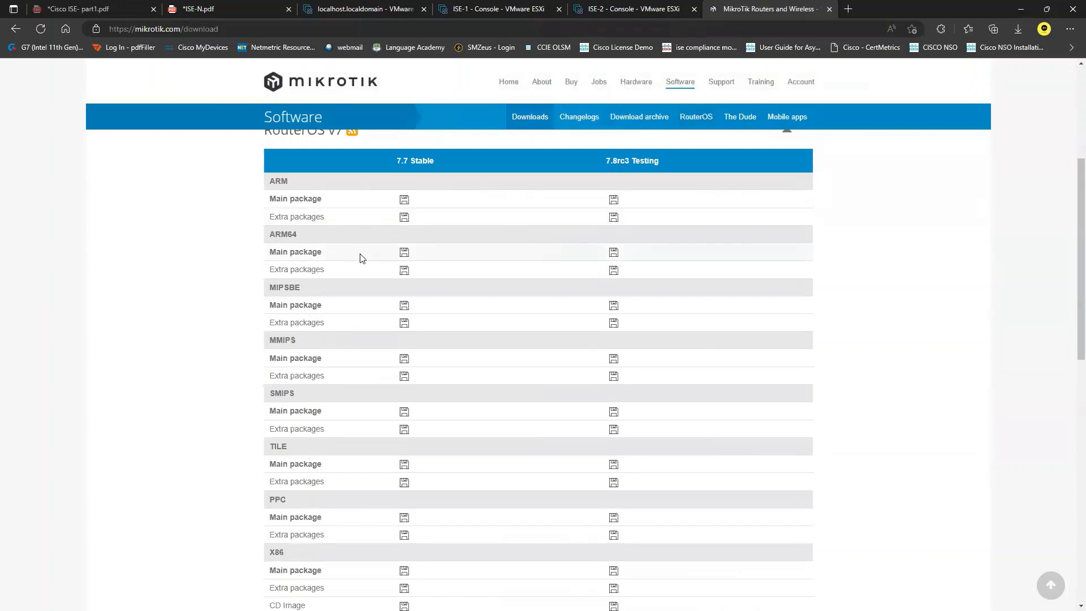
pyautogui.scroll(-1, 363, 253)
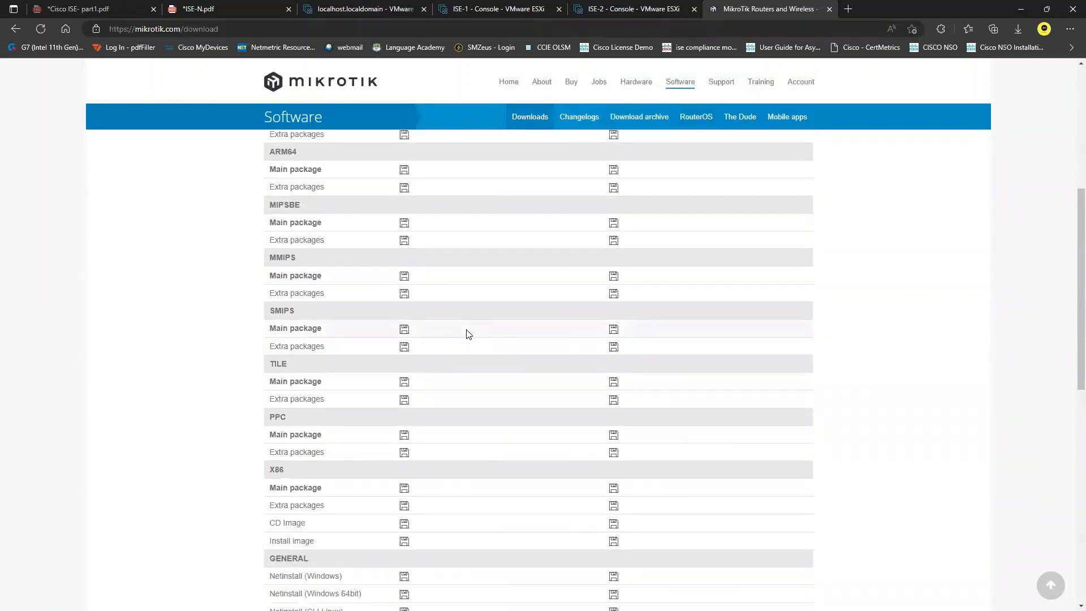
pyautogui.scroll(-1, 368, 339)
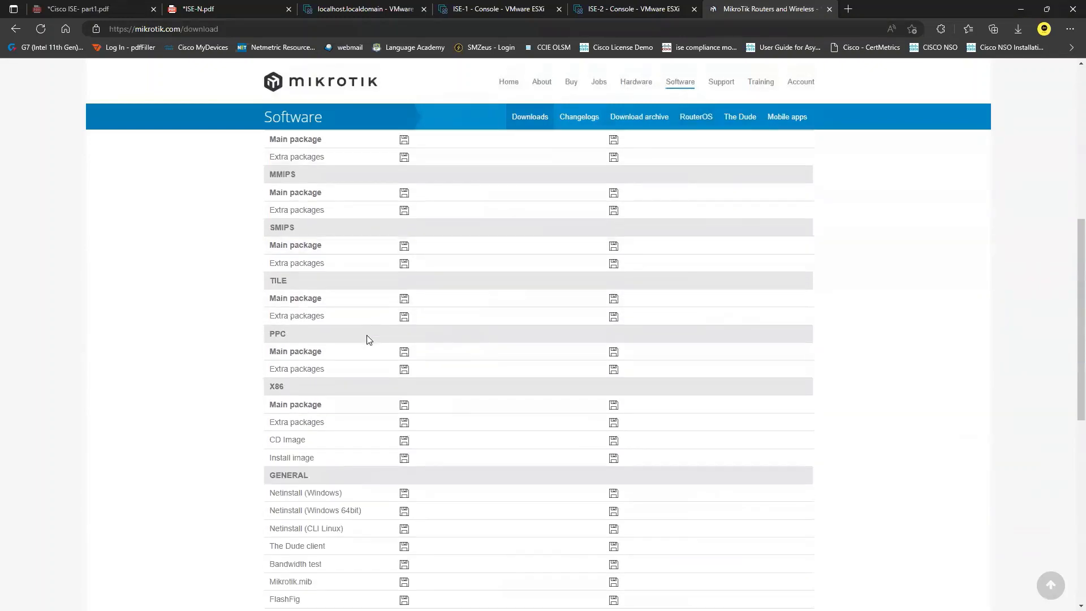
pyautogui.scroll(-1, 369, 339)
pyautogui.scroll(-1, 364, 350)
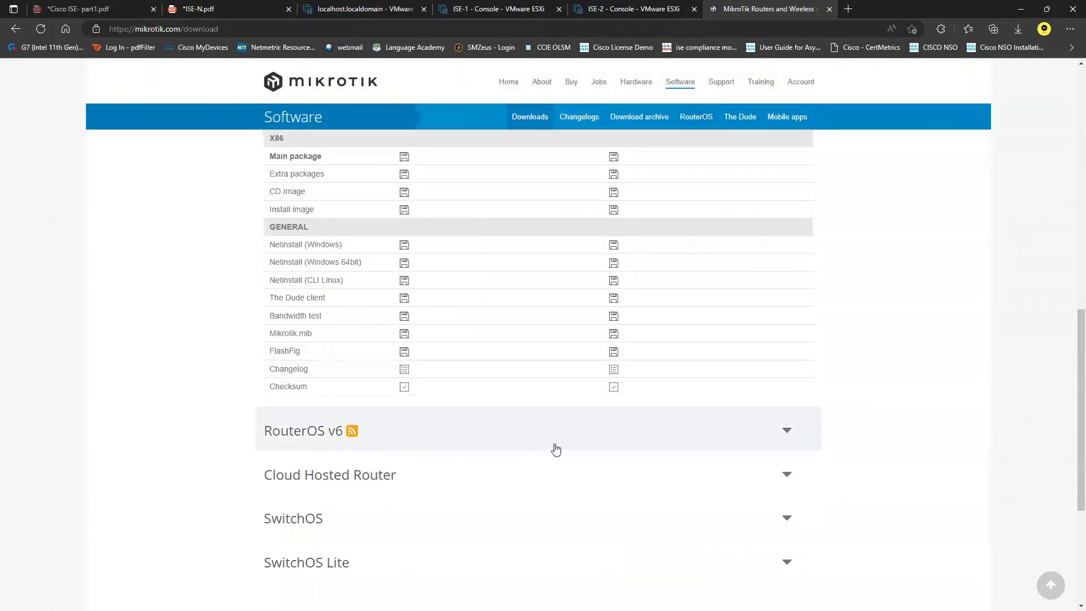
pyautogui.scroll(-3, 552, 448)
pyautogui.scroll(15, 546, 327)
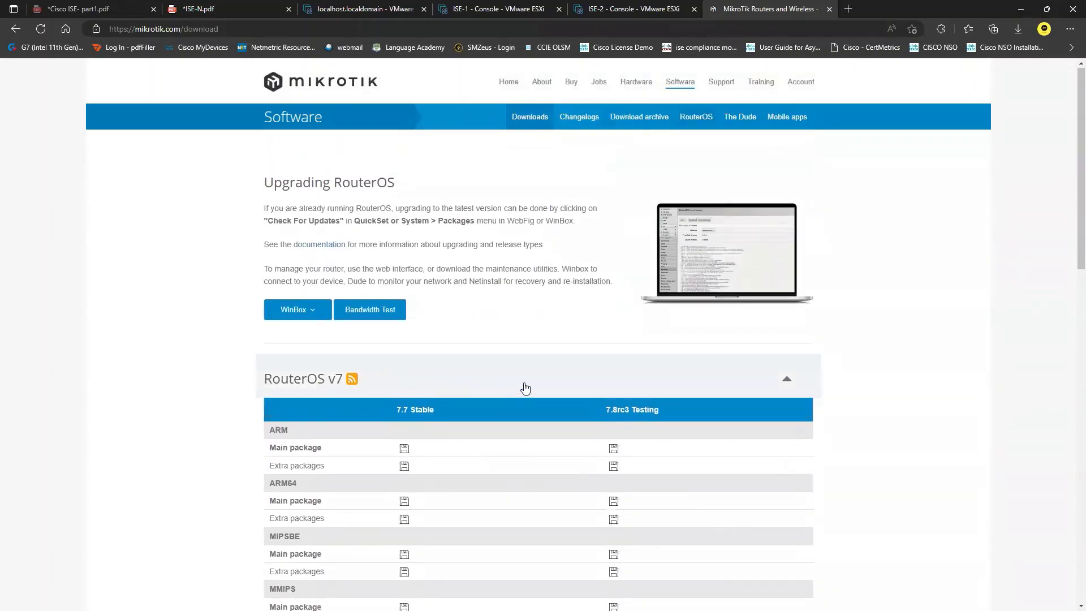
pyautogui.scroll(-3, 513, 388)
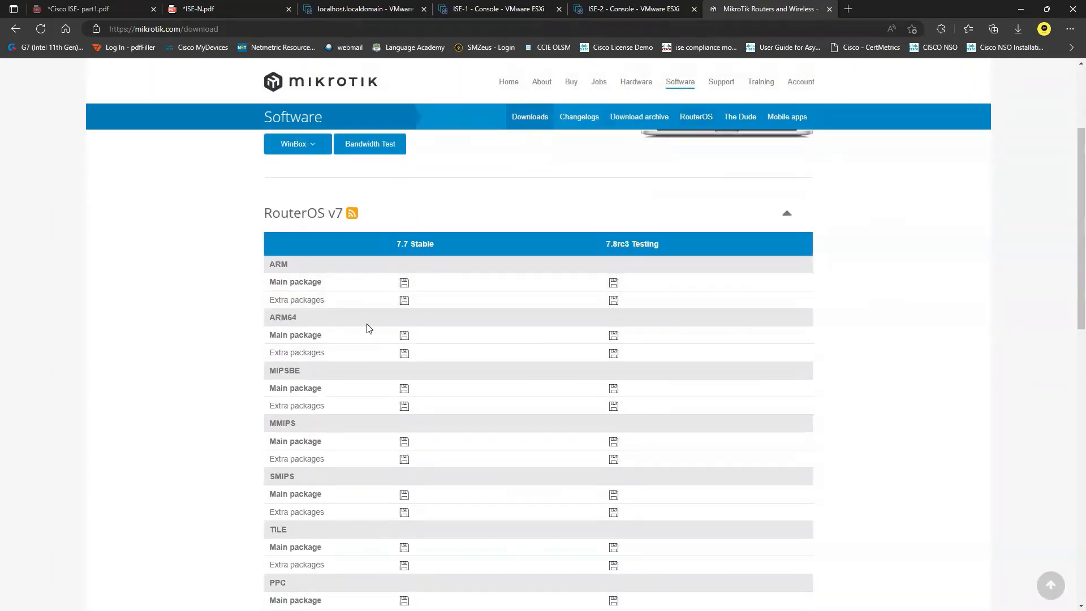
pyautogui.scroll(-2, 368, 329)
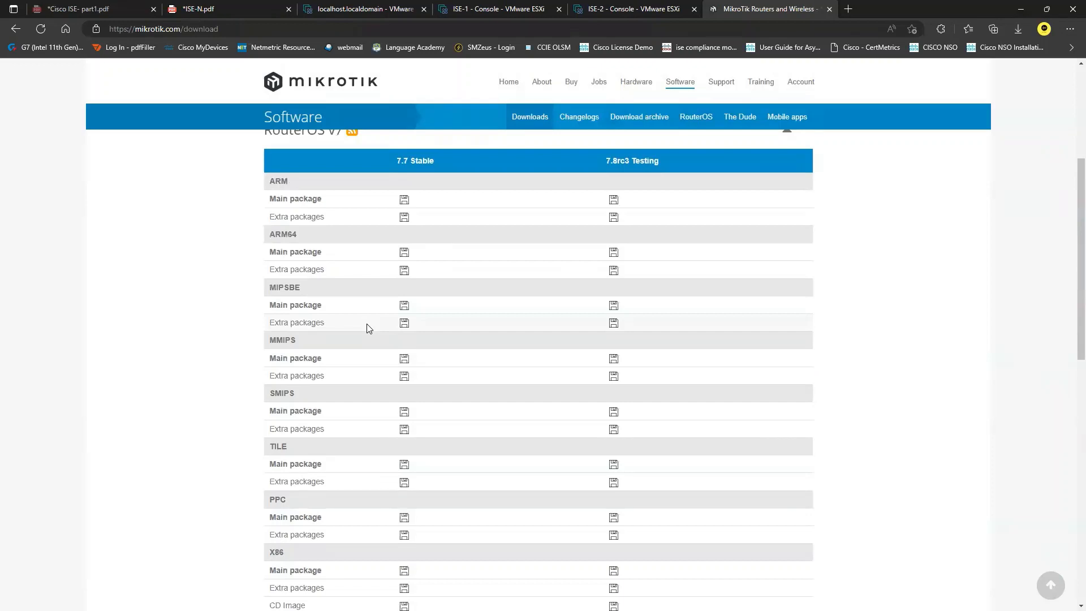
pyautogui.scroll(-2, 368, 328)
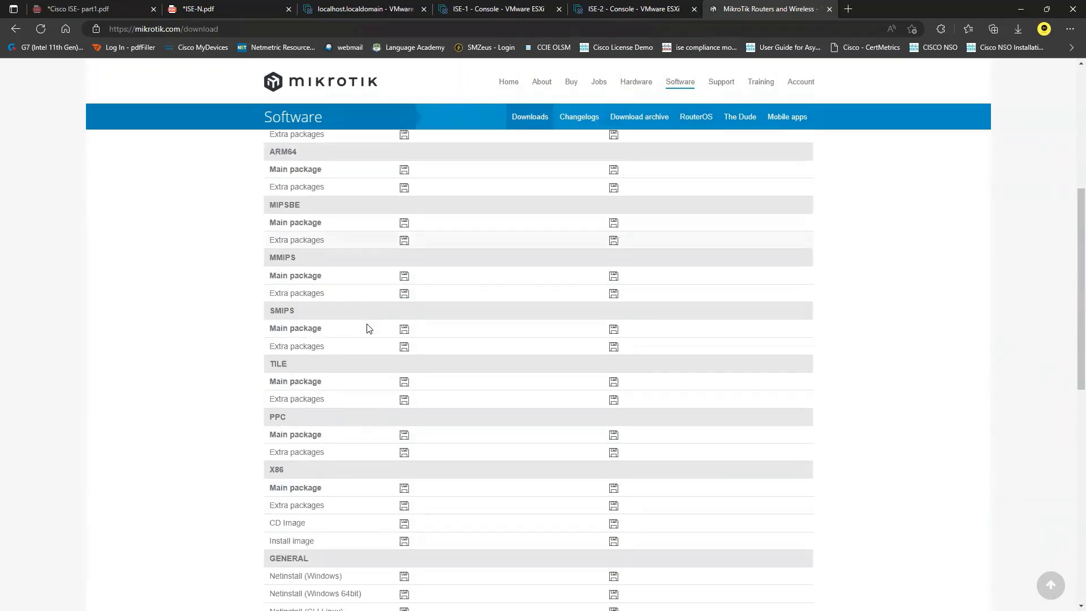
pyautogui.scroll(-2, 368, 328)
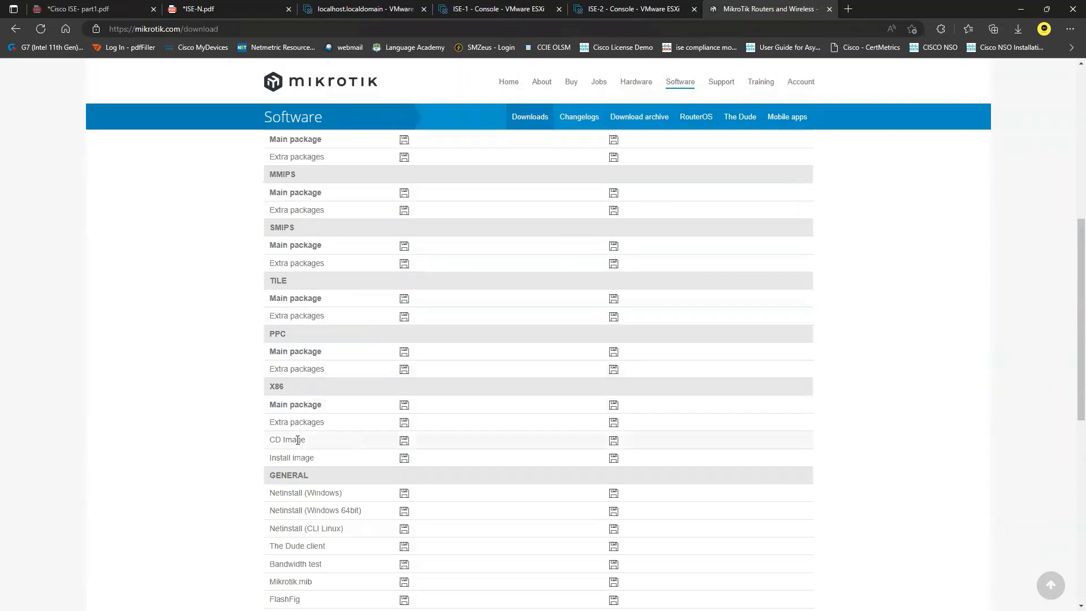
pyautogui.moveTo(326, 461); pyautogui.dragTo(271, 458)
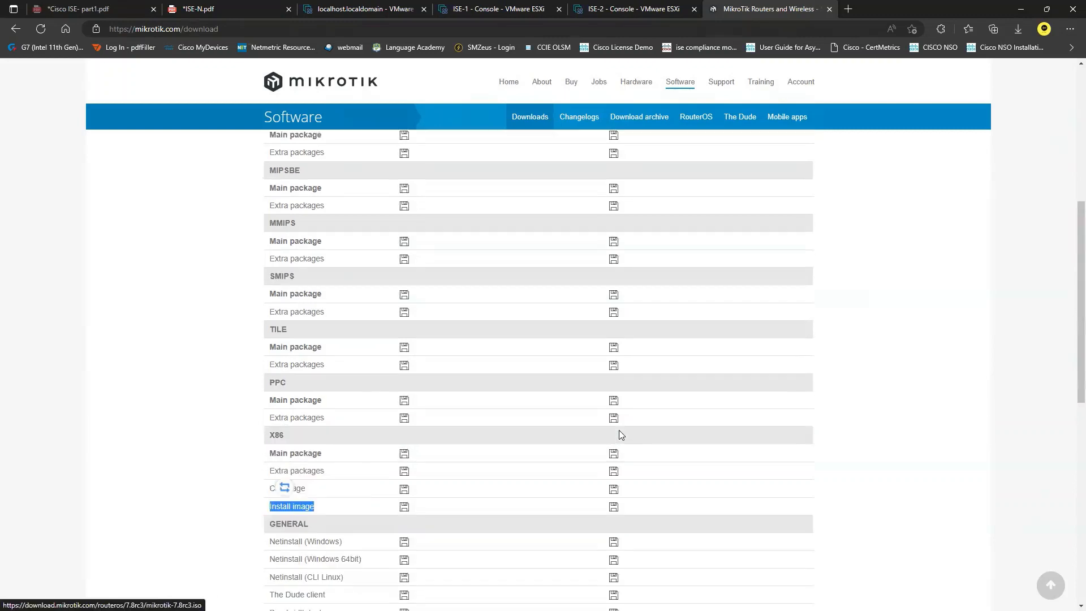
# Step: Expand the Cloud Hosted Router section to list its OVA and VMDK images
pyautogui.scroll(5, 618, 447)
pyautogui.scroll(-3, 618, 434)
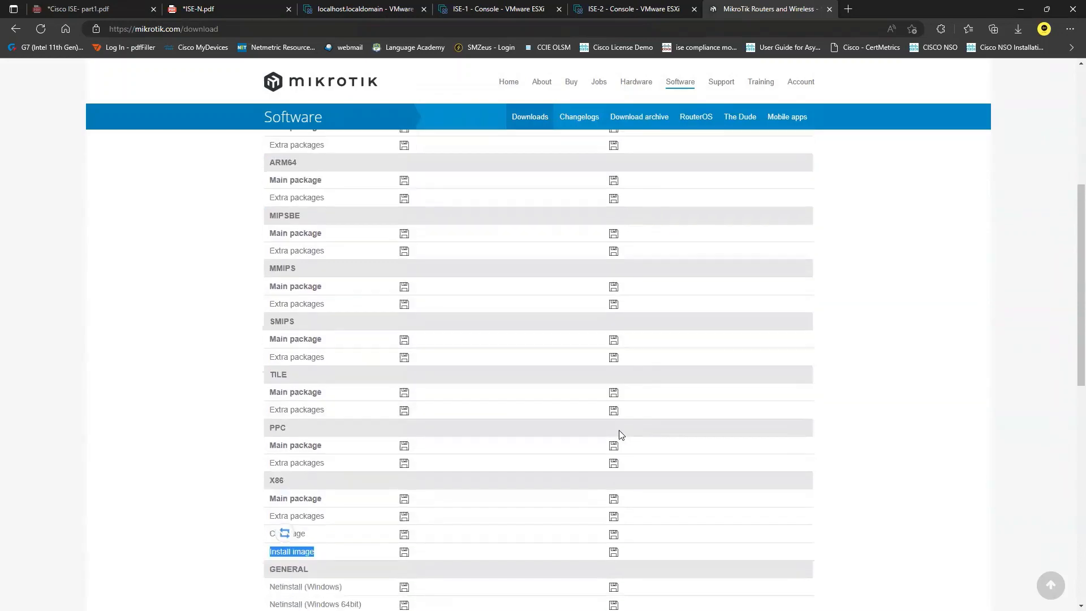
pyautogui.scroll(-4, 619, 434)
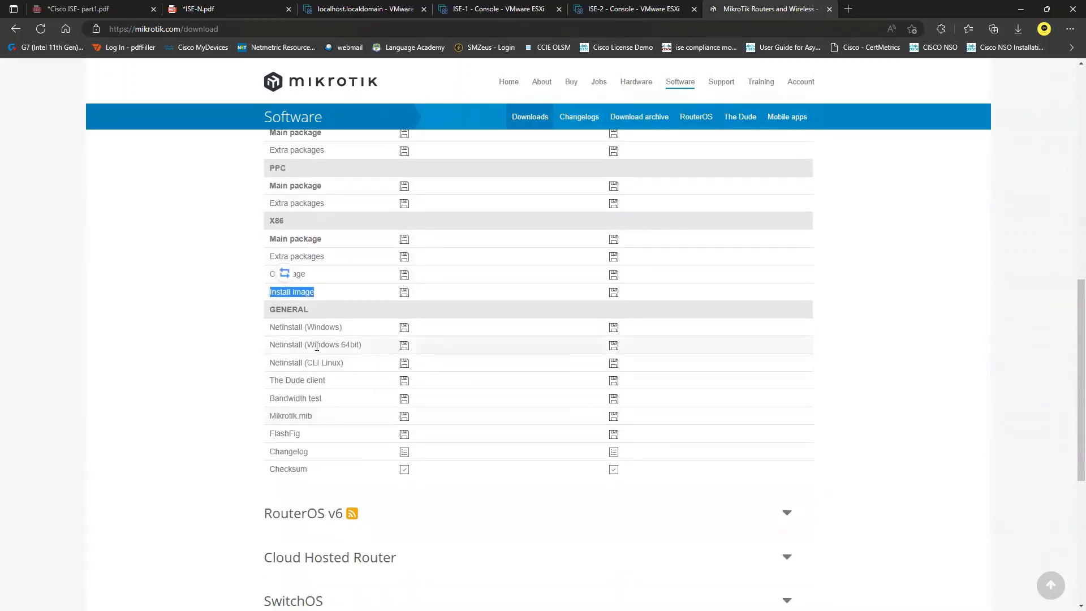
pyautogui.scroll(-3, 551, 464)
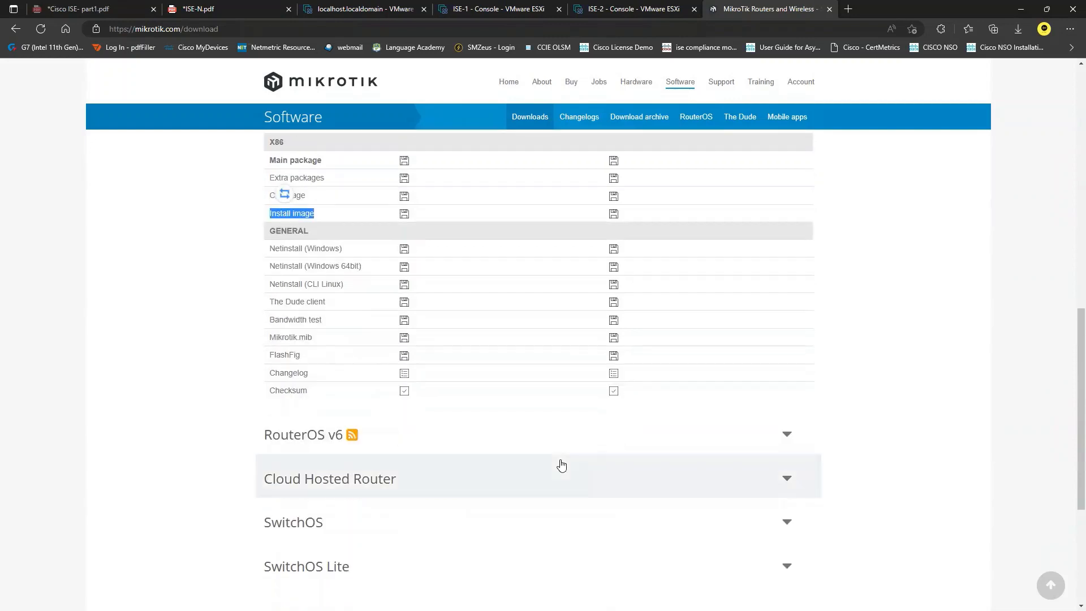
pyautogui.click(786, 391)
pyautogui.scroll(-3, 601, 392)
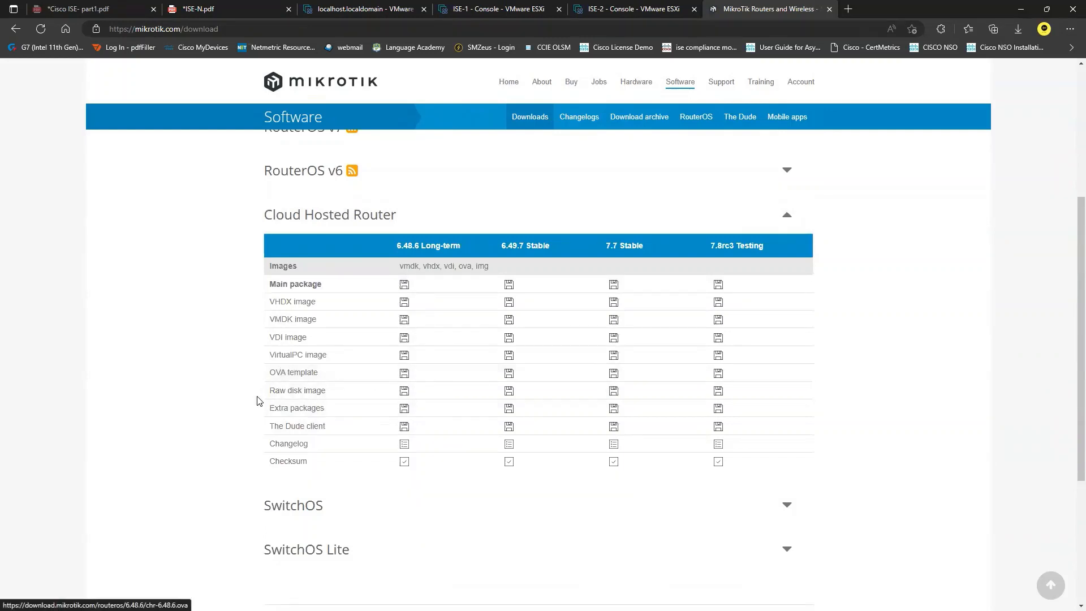
pyautogui.moveTo(270, 390); pyautogui.dragTo(321, 391)
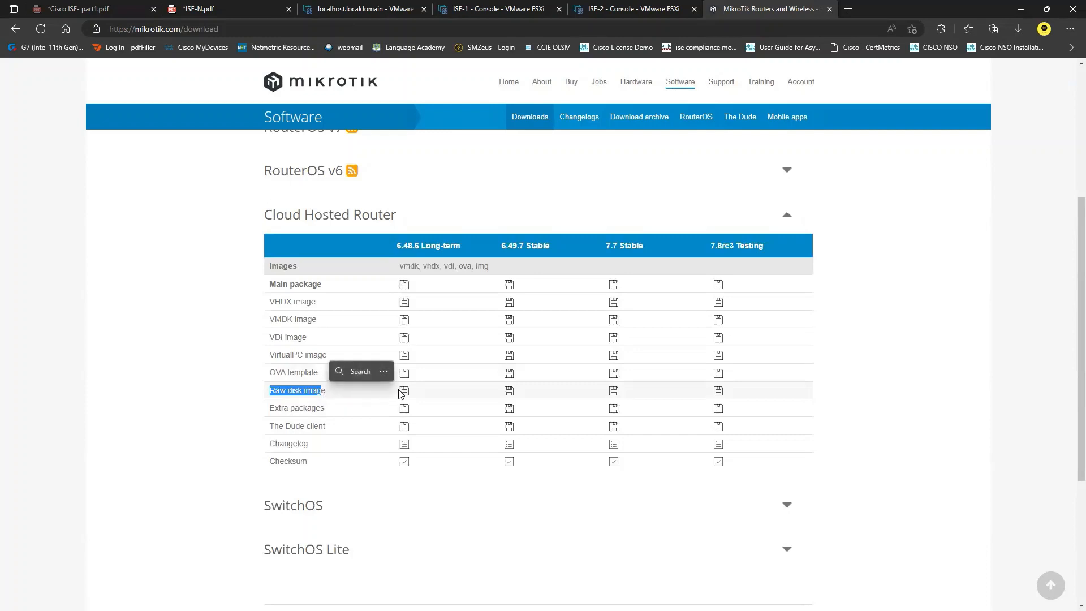
pyautogui.click(453, 545)
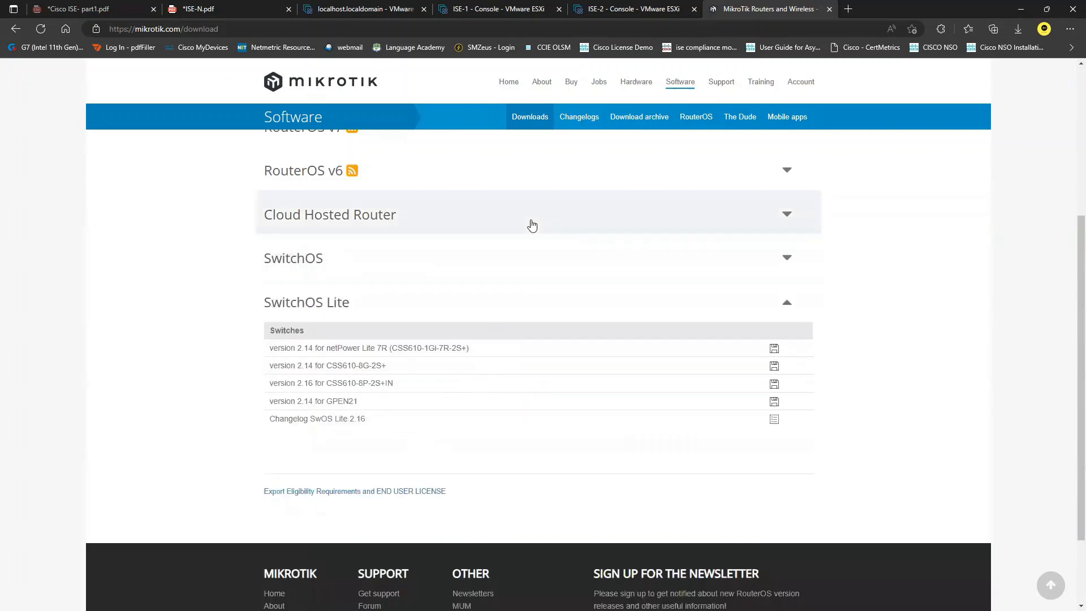
pyautogui.click(615, 218)
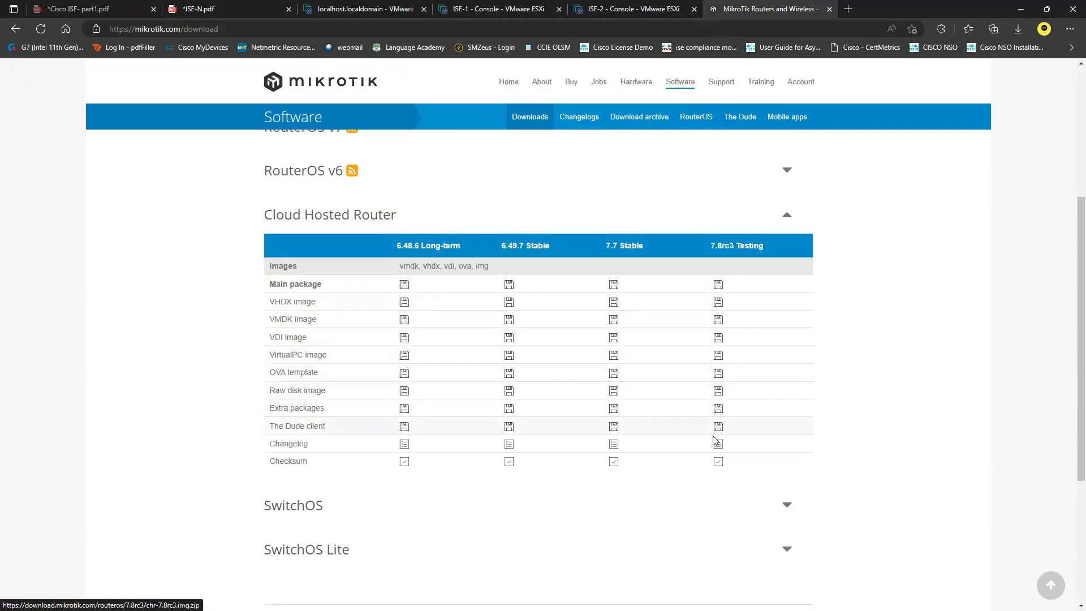
# Step: Back in ESXi, start Create / Register VM using Deploy from OVF or OVA file
pyautogui.click(828, 9)
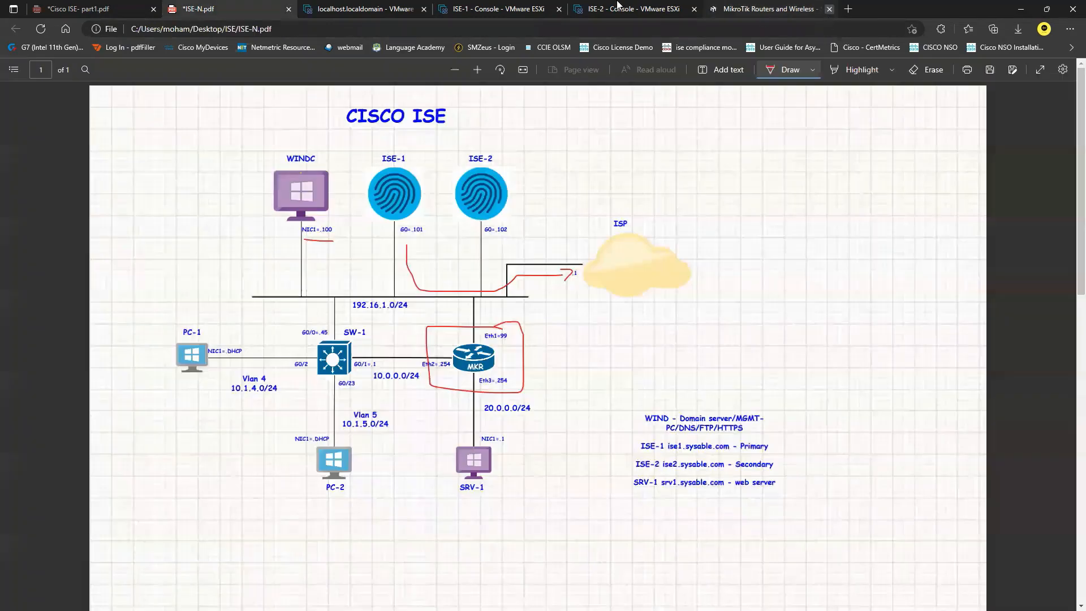
pyautogui.click(390, 8)
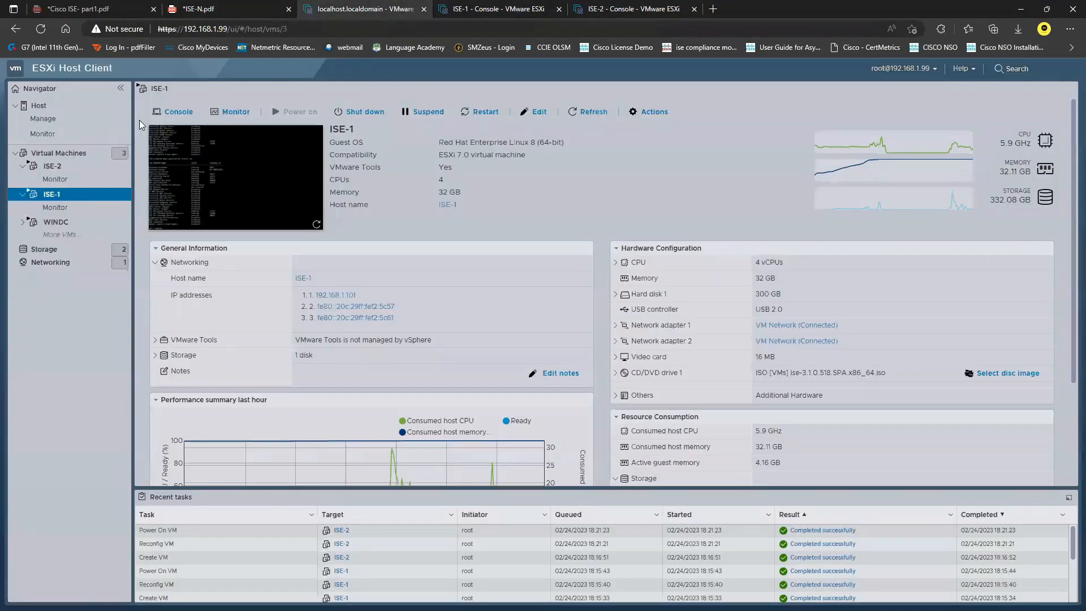
pyautogui.click(57, 152)
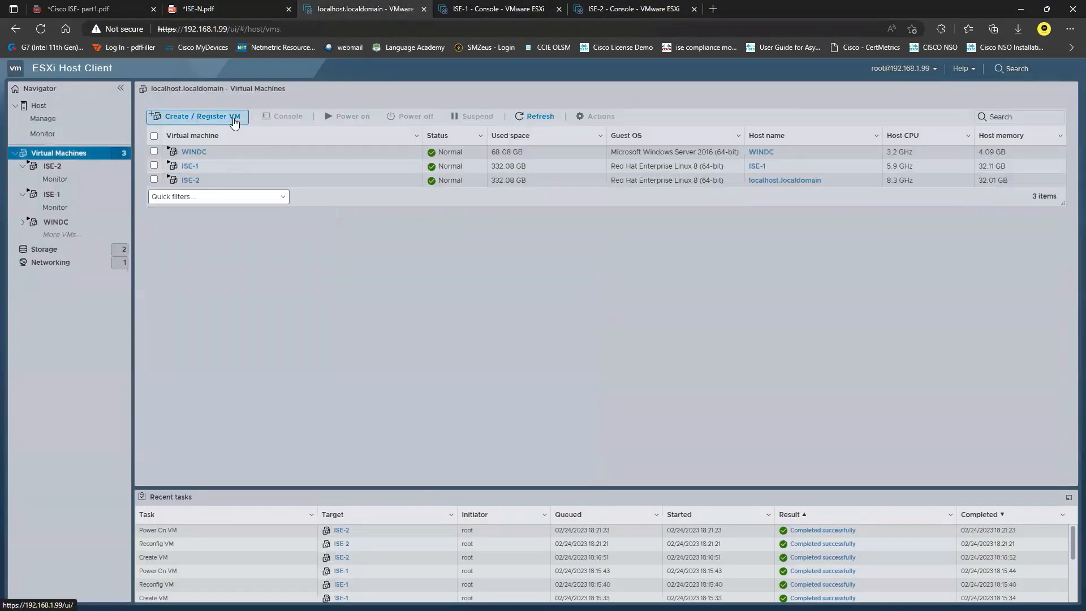
pyautogui.click(210, 115)
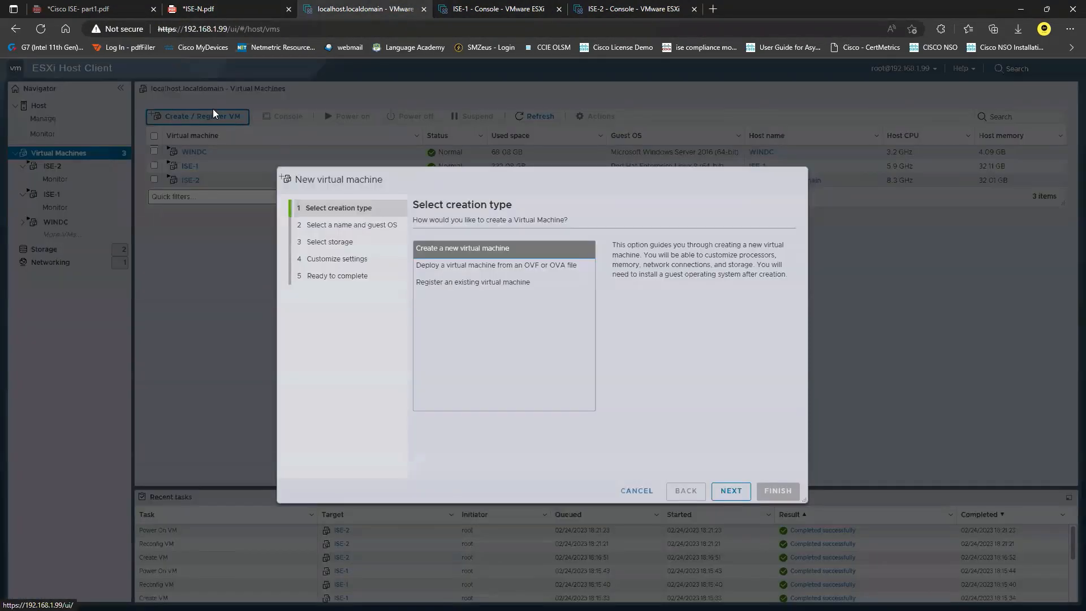
pyautogui.click(545, 265)
# Step: Load chr-7.6.ova from D:\Softwares\MiKrotik into the new VM wizard
pyautogui.click(731, 490)
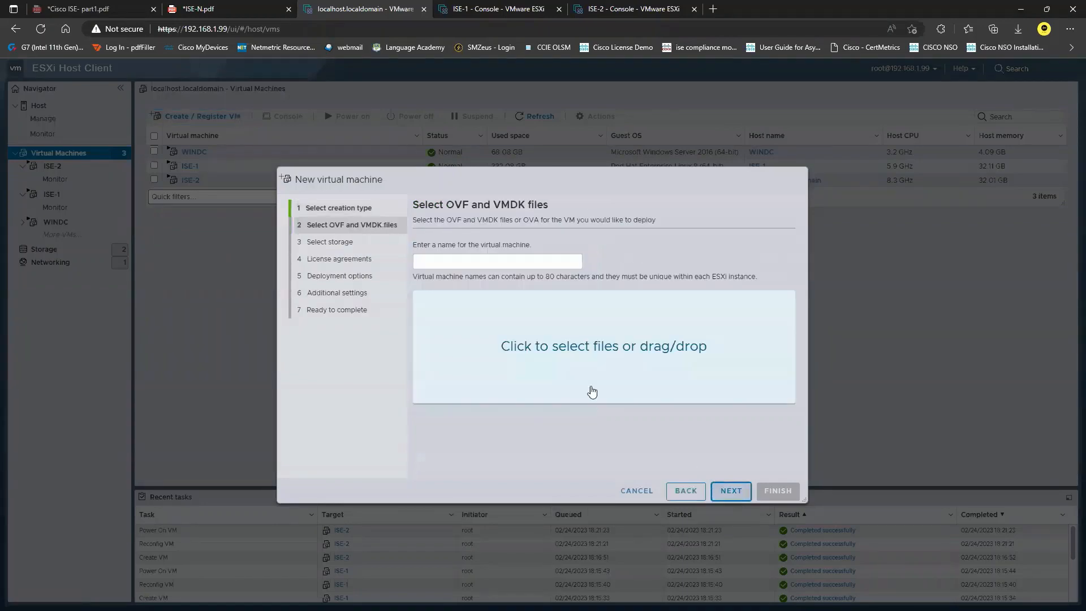
pyautogui.click(611, 362)
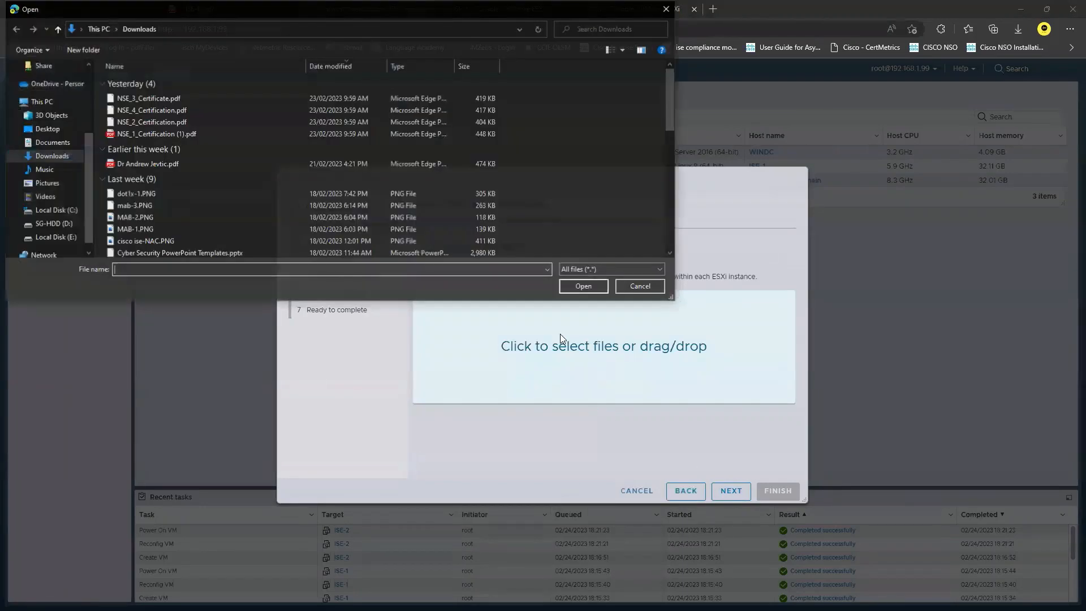
pyautogui.click(63, 224)
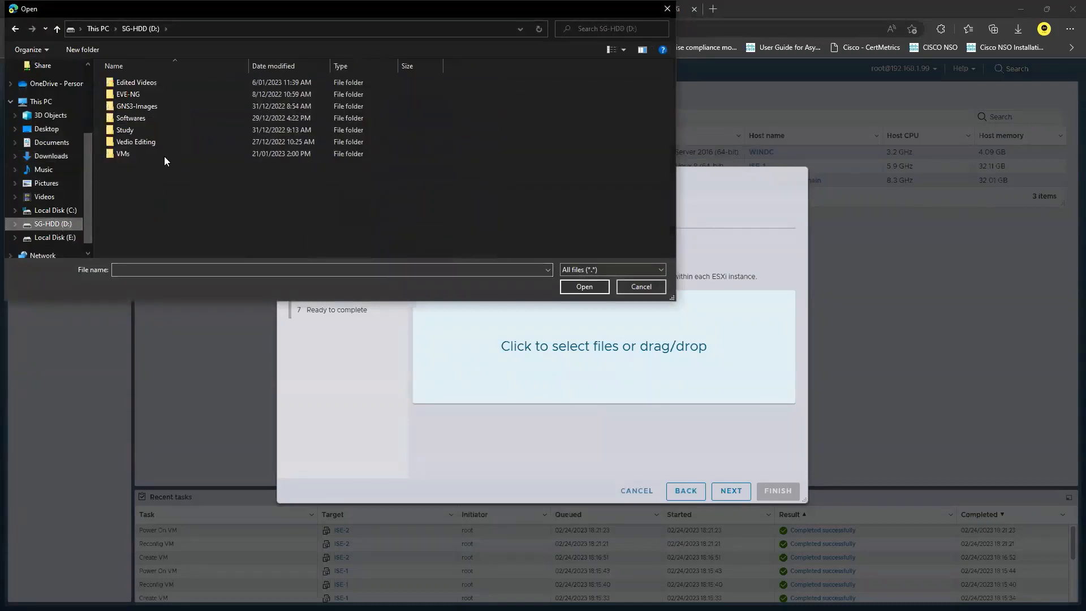
pyautogui.doubleClick(160, 117)
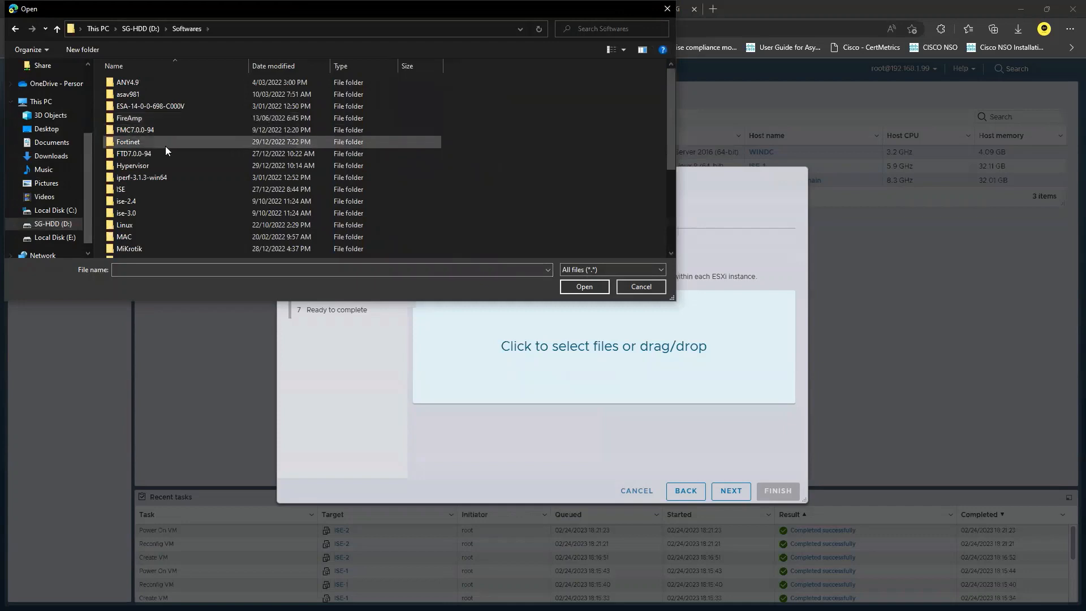
pyautogui.scroll(-1, 168, 159)
pyautogui.doubleClick(160, 213)
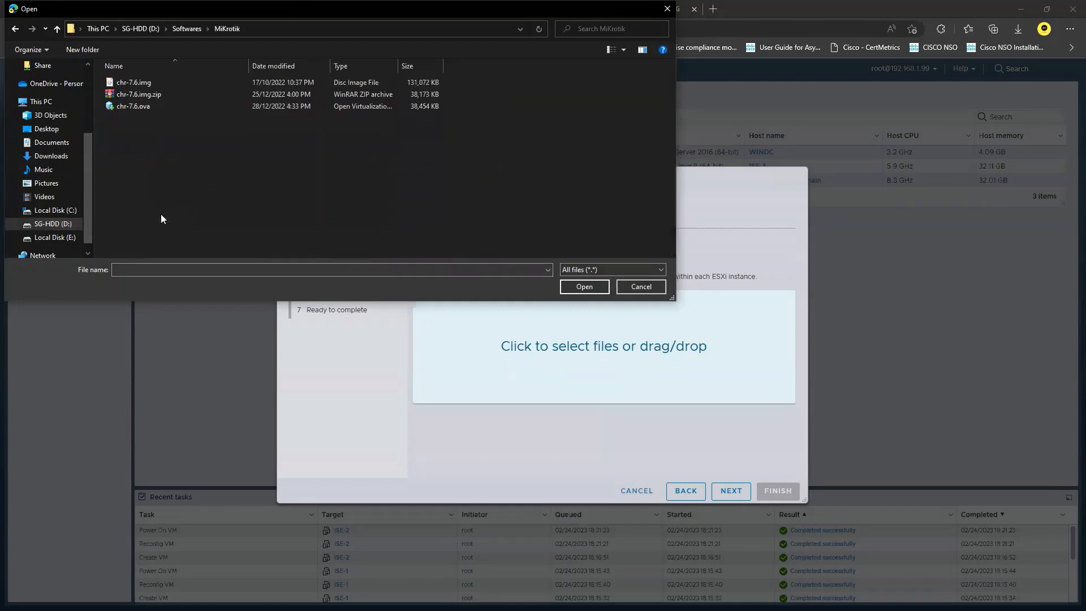
pyautogui.click(148, 106)
pyautogui.click(590, 287)
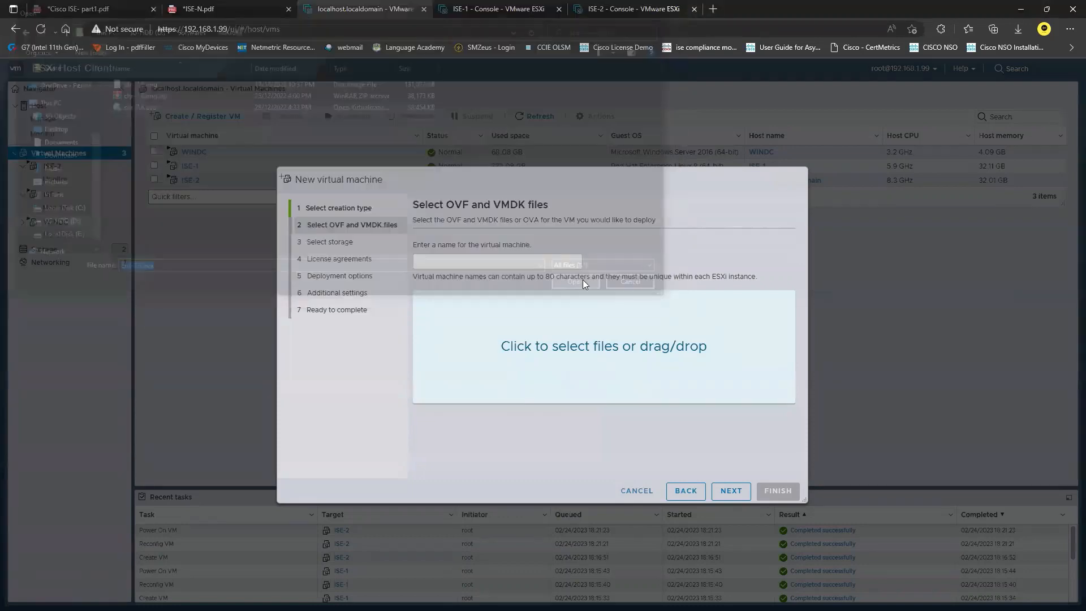
# Step: Name the virtual machine MKR
pyautogui.click(539, 258)
pyautogui.write('MKR')
pyautogui.click(731, 491)
# Step: Deploy MKR to the VMs datastore without automatic power-on, then open its Edit settings
pyautogui.click(452, 338)
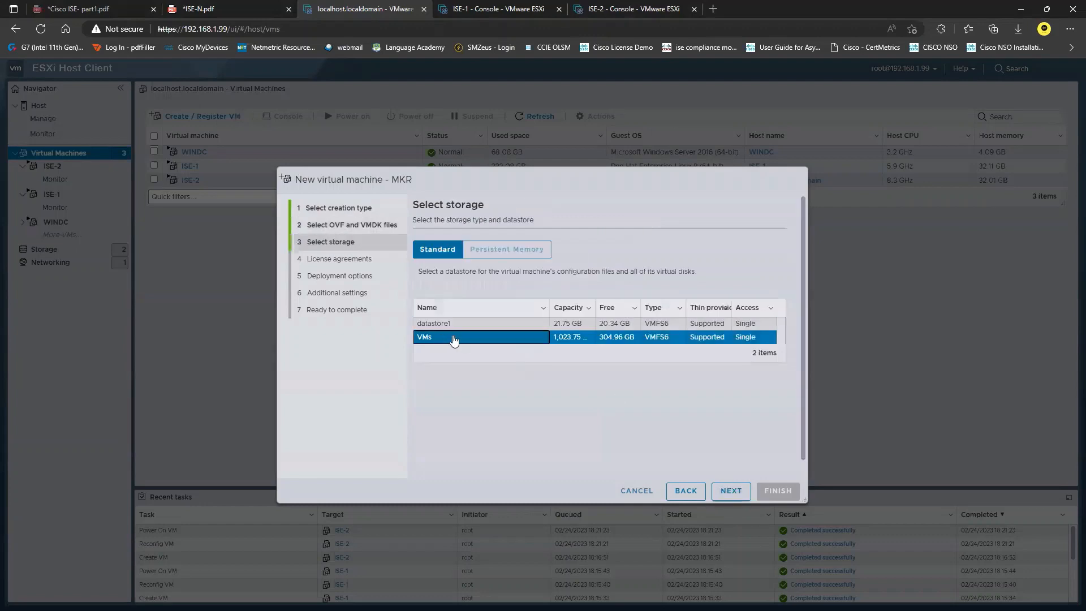
pyautogui.click(730, 491)
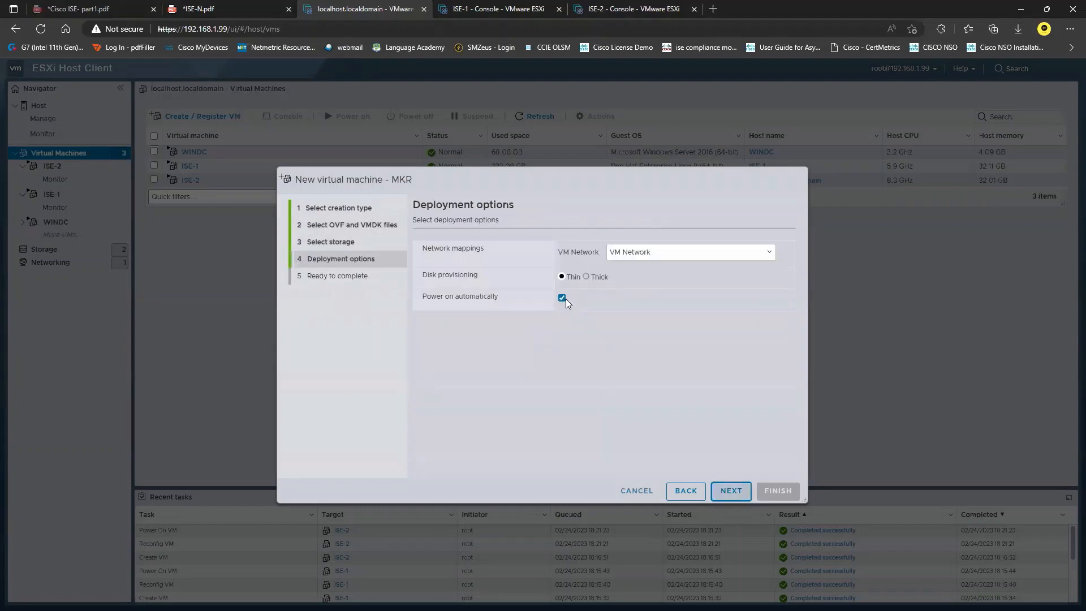
pyautogui.click(562, 298)
pyautogui.click(730, 491)
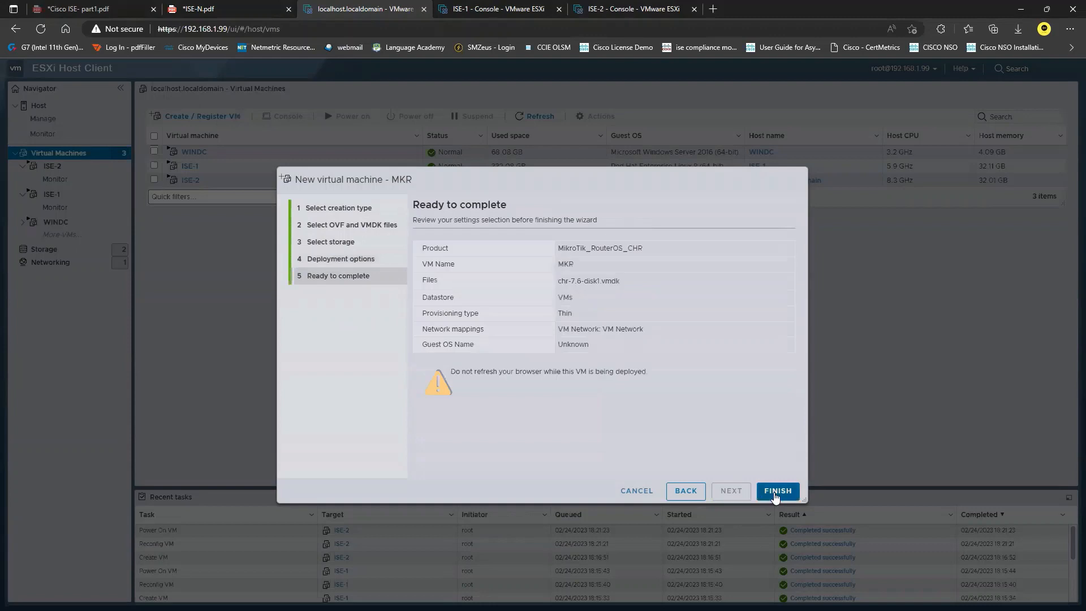
pyautogui.click(777, 491)
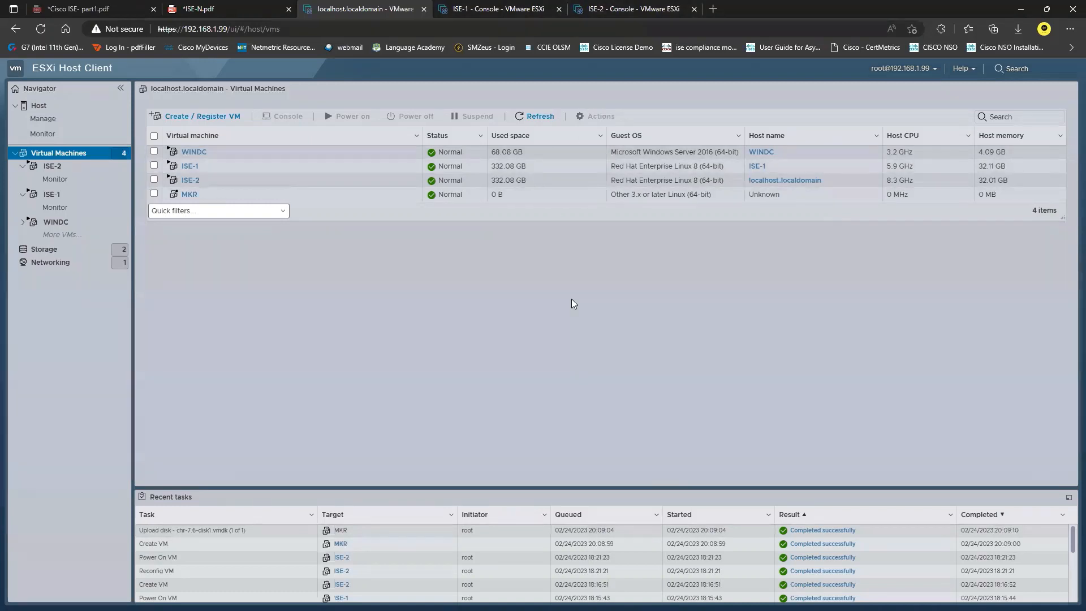
pyautogui.click(189, 195)
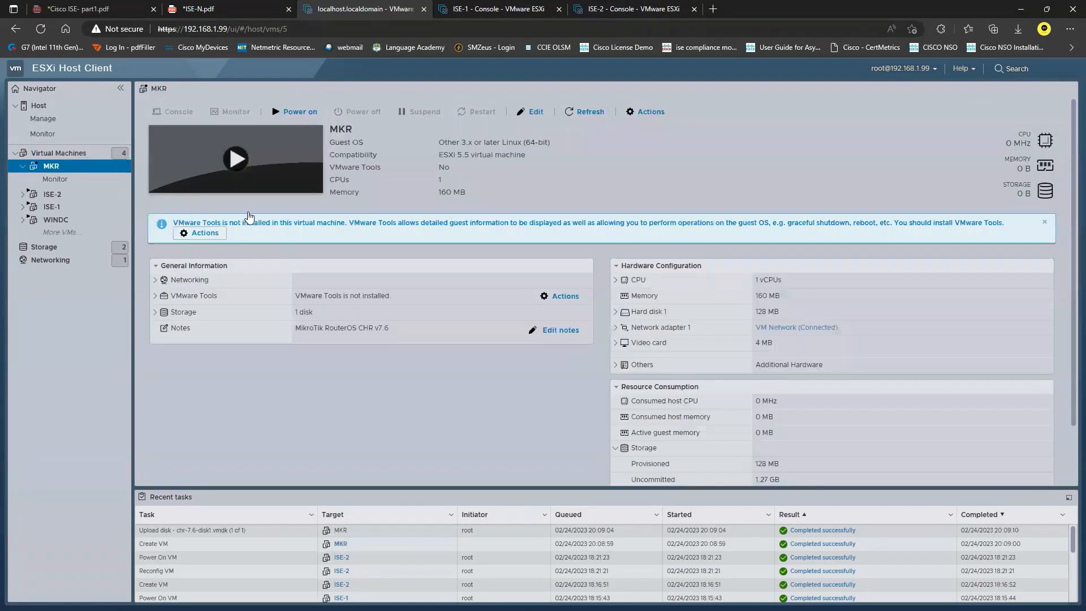
pyautogui.click(531, 112)
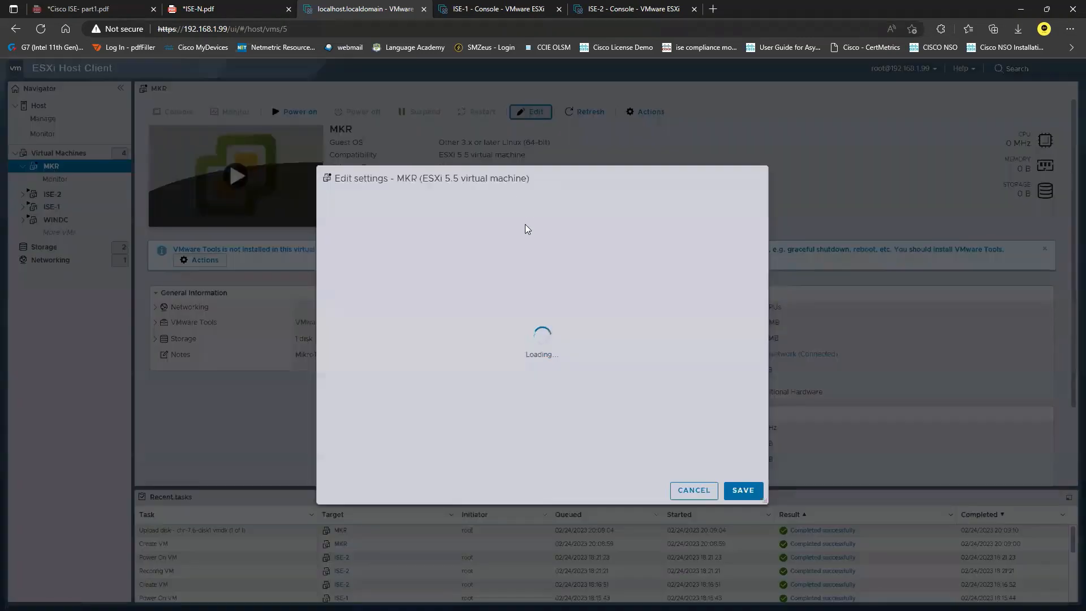
# Step: Set MKR's memory to 256 MB and Hard disk 1 to 1 GB
pyautogui.doubleClick(486, 273)
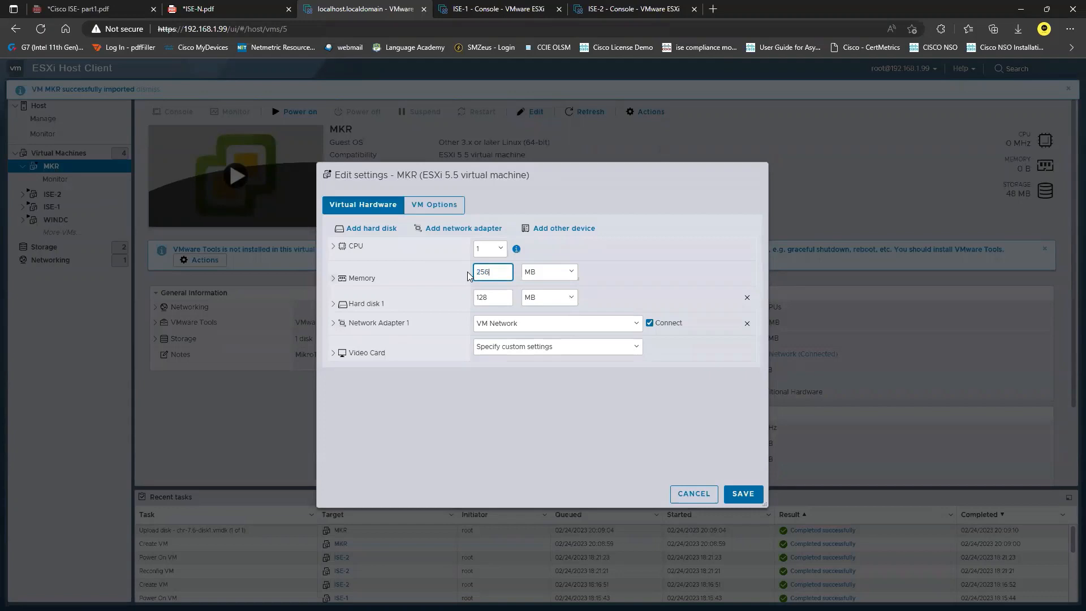
pyautogui.doubleClick(502, 301)
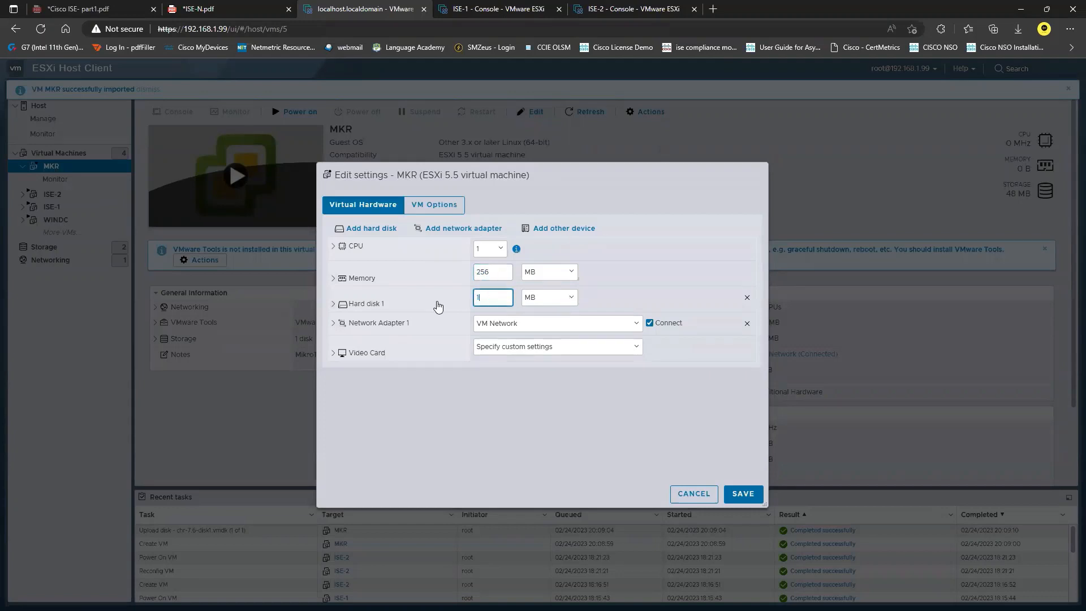
pyautogui.click(569, 300)
pyautogui.click(568, 300)
pyautogui.click(552, 318)
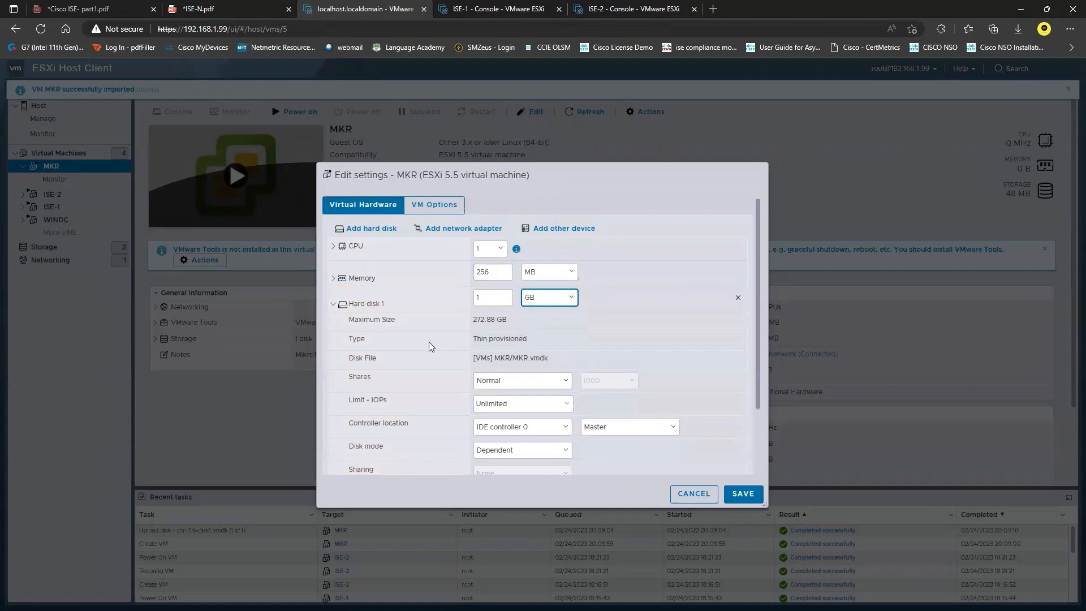
pyautogui.click(336, 304)
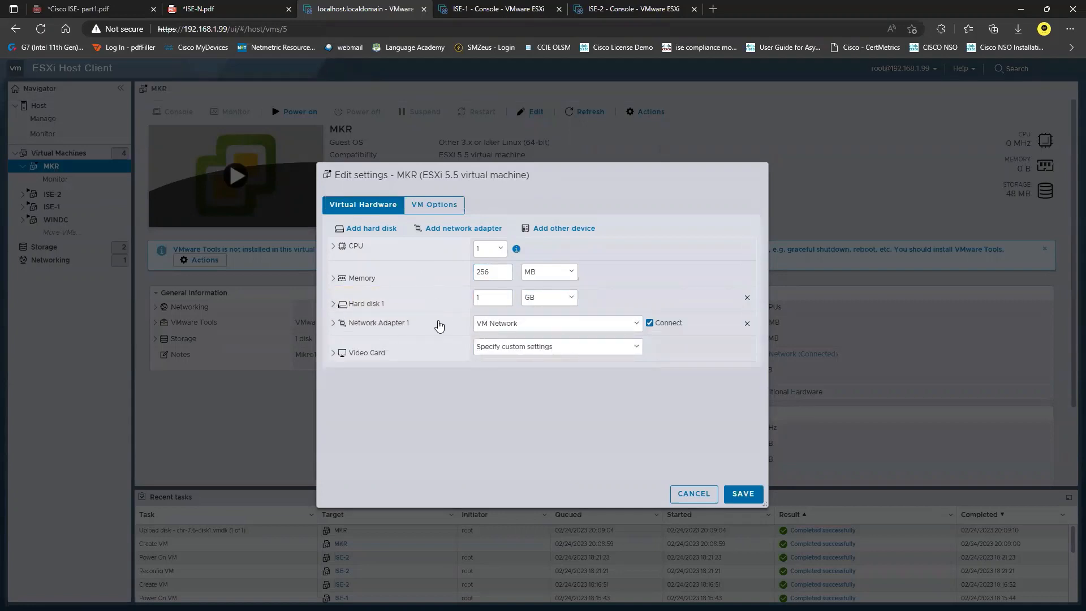
# Step: Add three network adapters so MKR has four, and save the settings
pyautogui.click(277, 8)
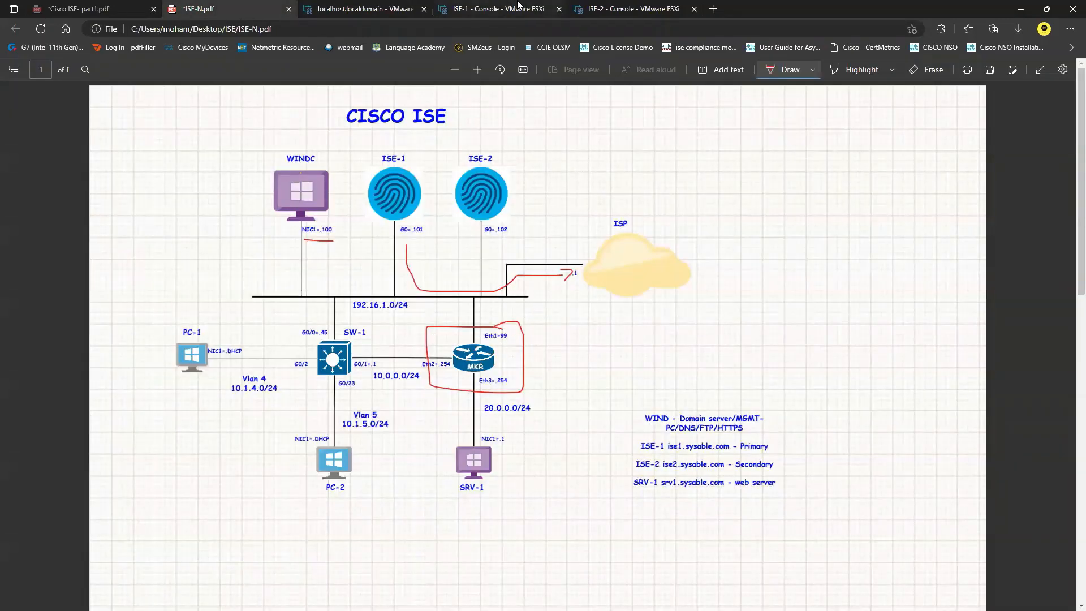
pyautogui.click(408, 6)
pyautogui.click(456, 227)
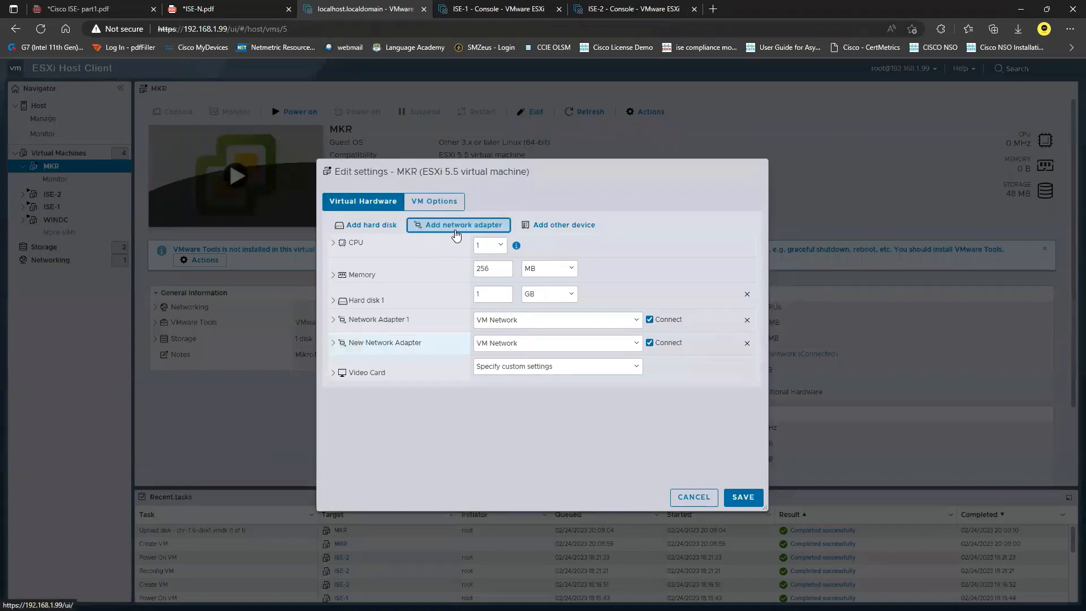
pyautogui.click(456, 226)
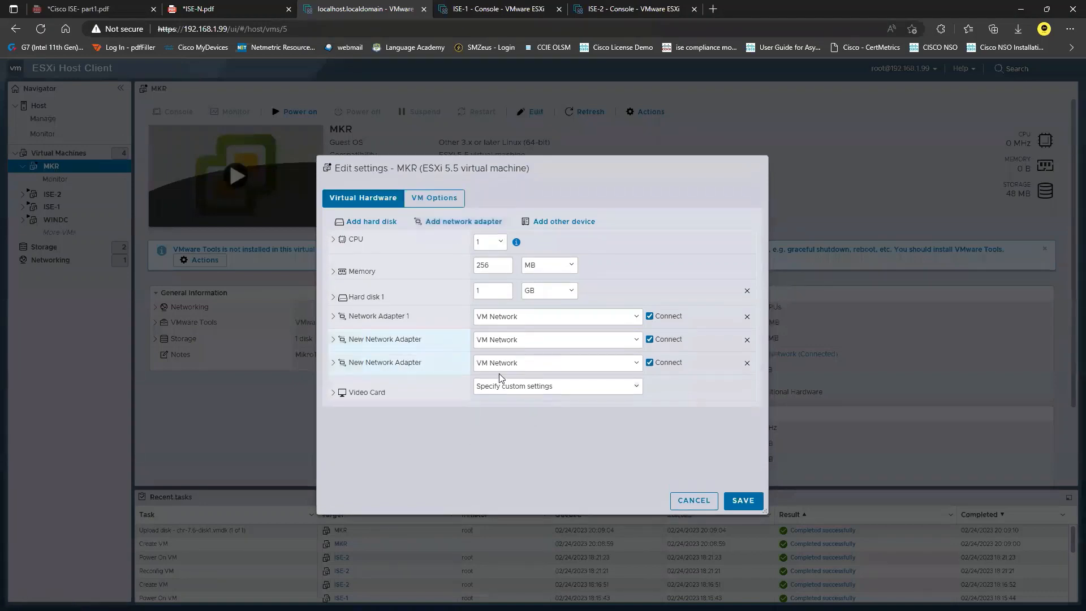
pyautogui.click(458, 222)
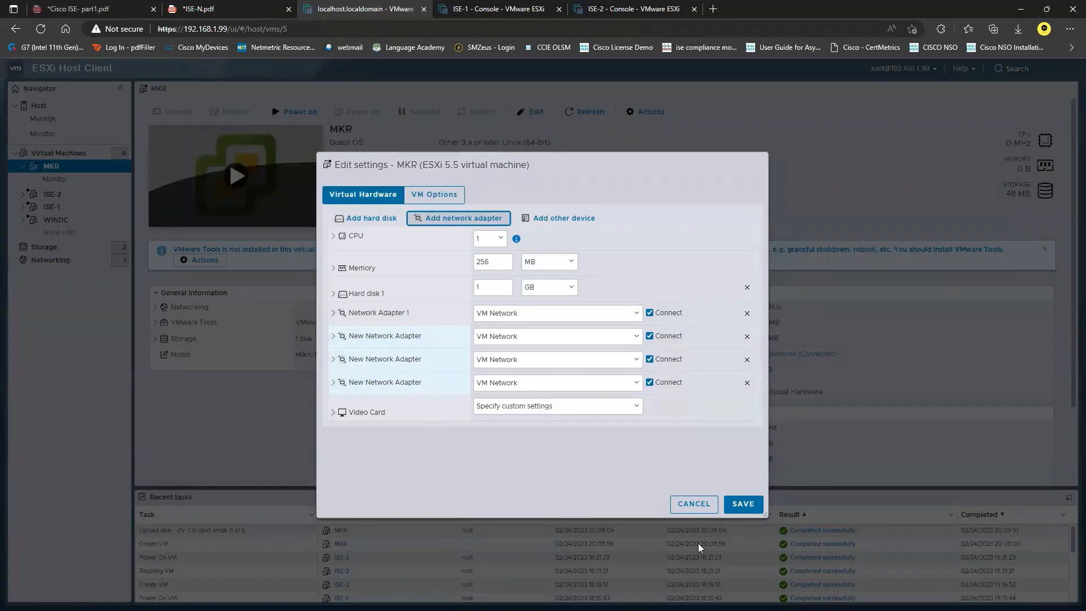
pyautogui.click(743, 504)
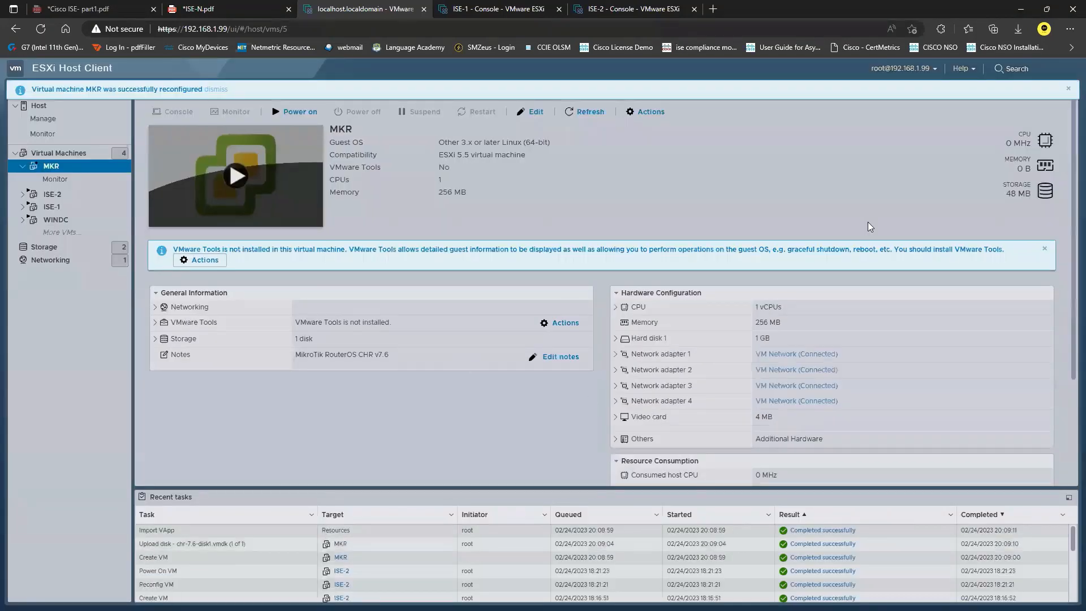
pyautogui.click(1044, 249)
# Step: Power on MKR and open its console in a new browser tab
pyautogui.click(310, 113)
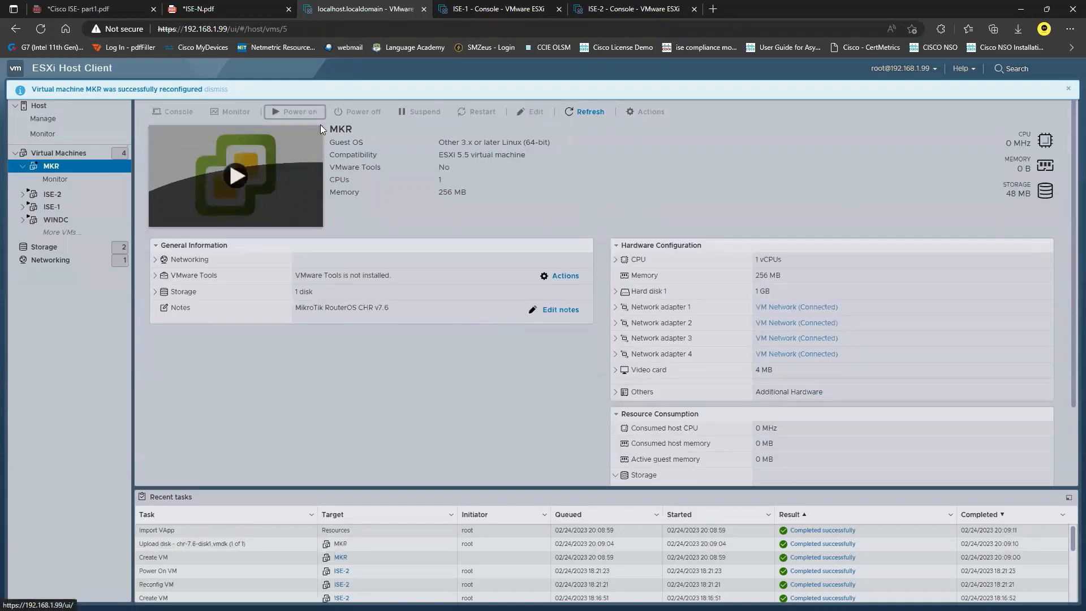
pyautogui.click(175, 111)
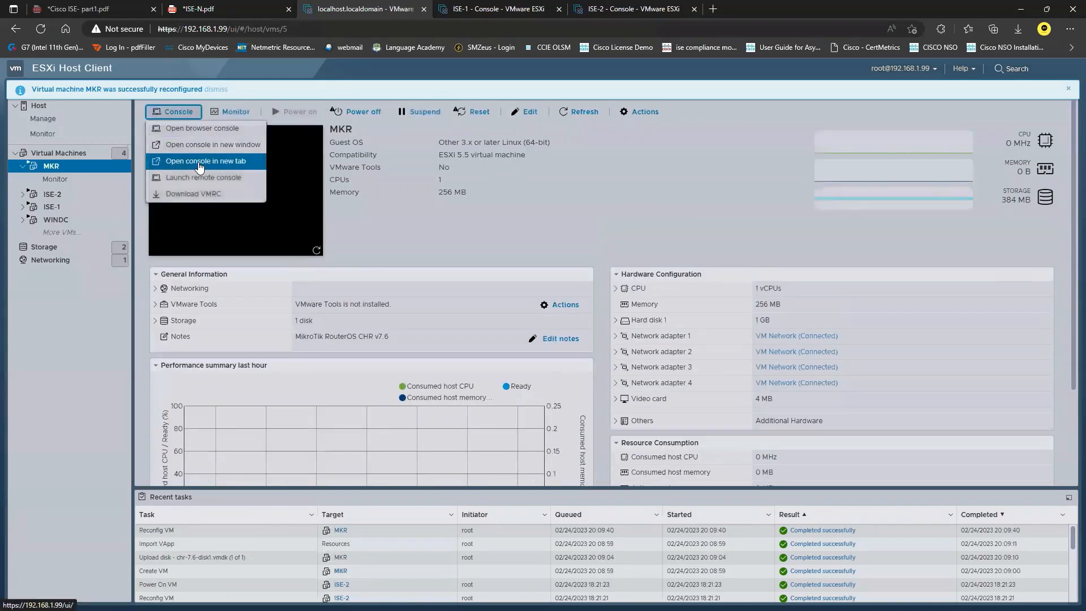
pyautogui.click(231, 173)
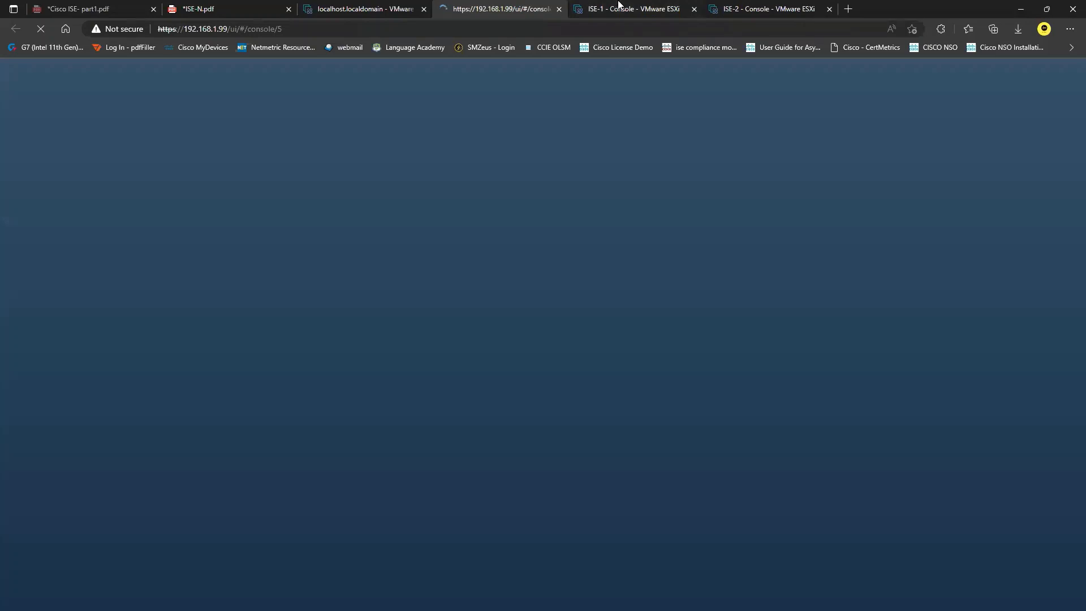
# Step: Rerun the application status checks on ISE-1 and ISE-2 while MKR's console boots
pyautogui.click(620, 5)
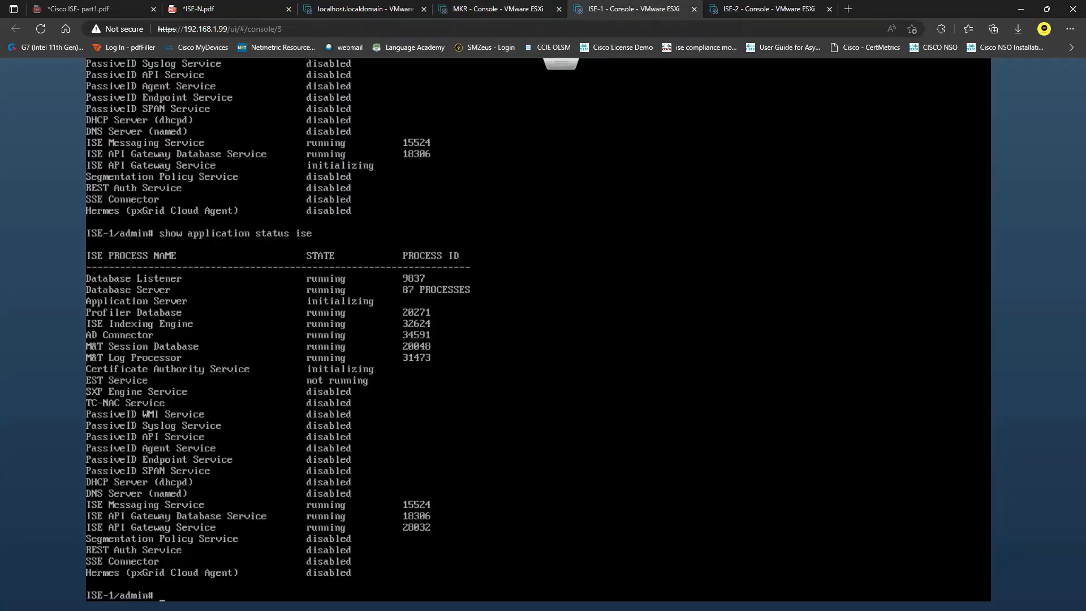
pyautogui.press('Up')
pyautogui.press('Return')
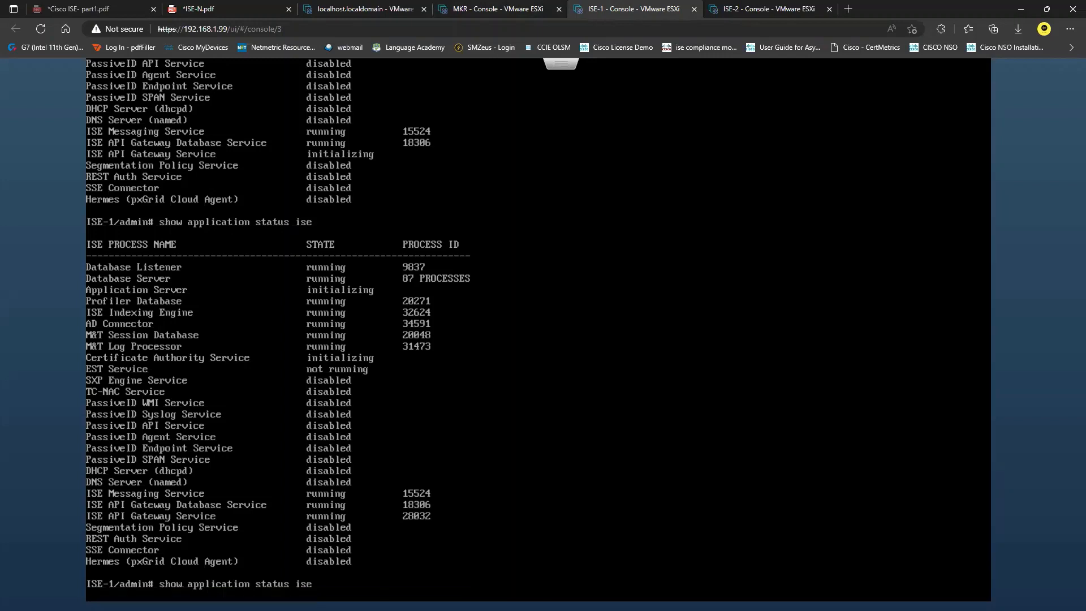
pyautogui.click(522, 6)
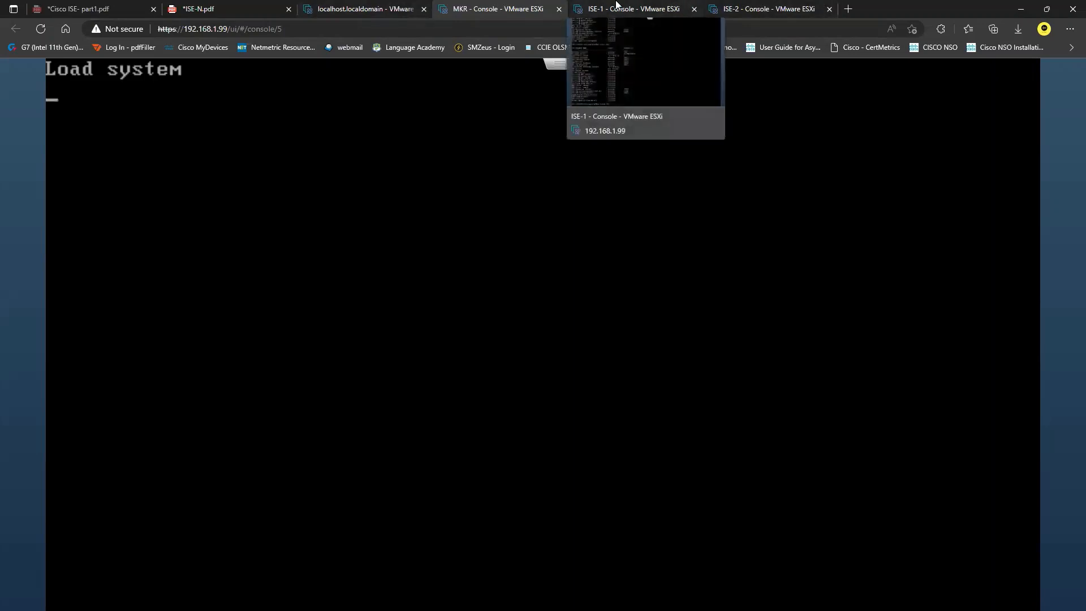
pyautogui.click(664, 5)
pyautogui.click(500, 9)
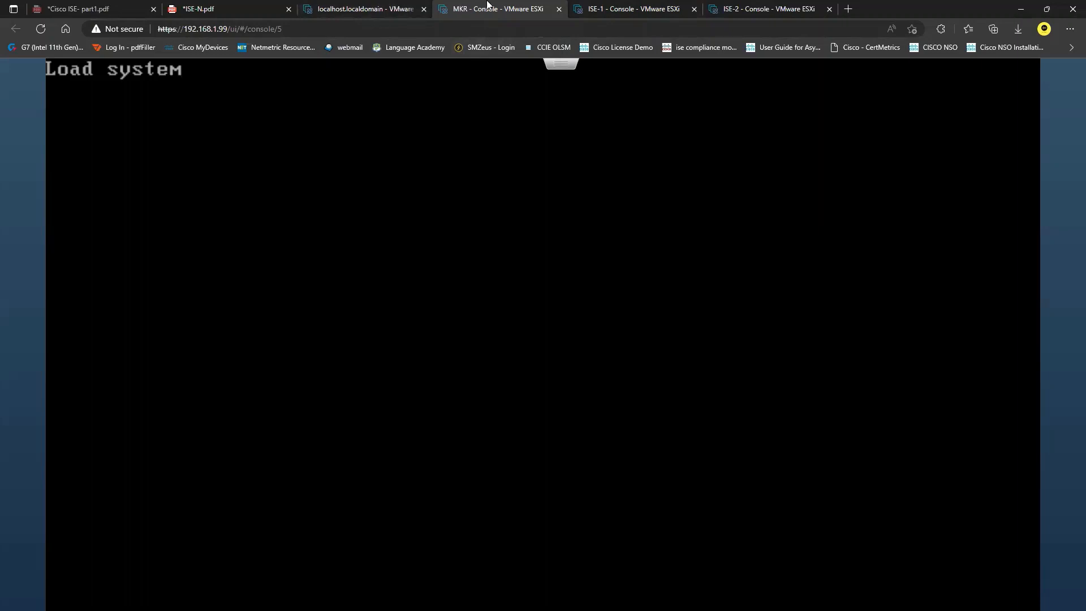
pyautogui.click(622, 6)
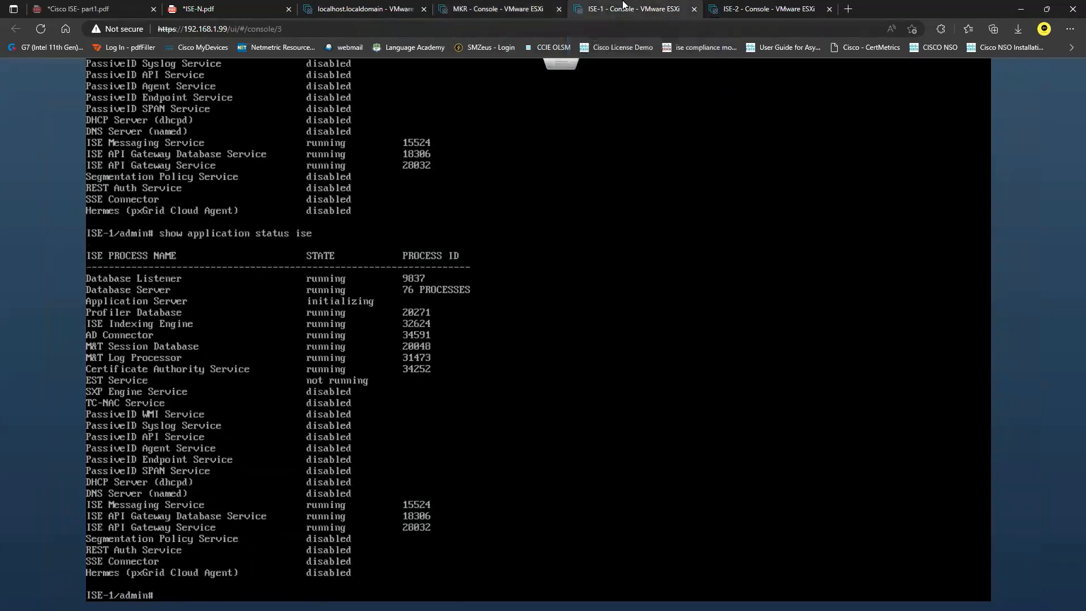
pyautogui.click(759, 7)
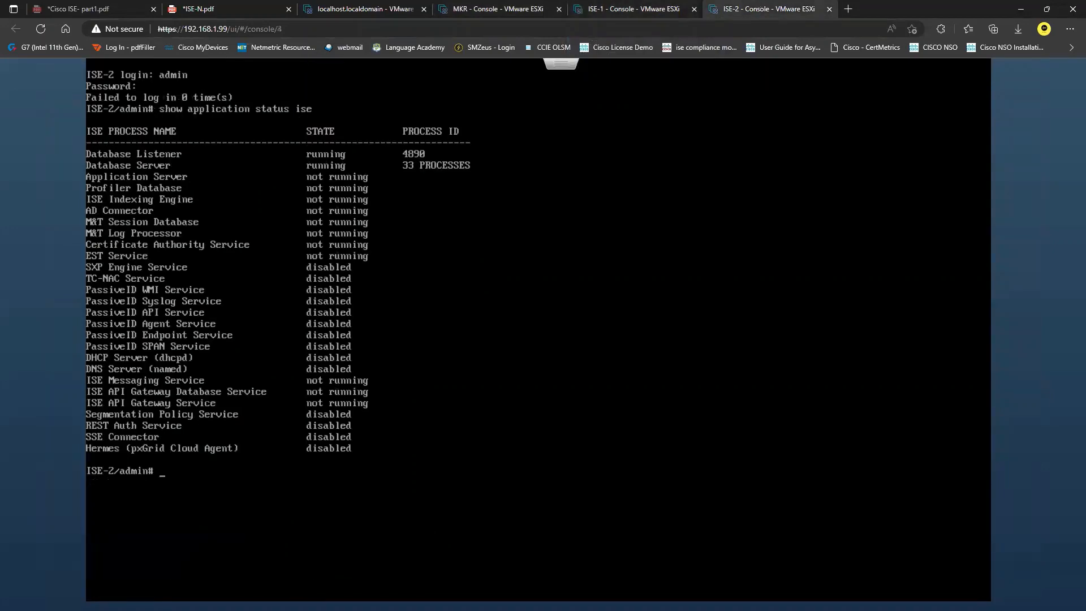
pyautogui.press('Up')
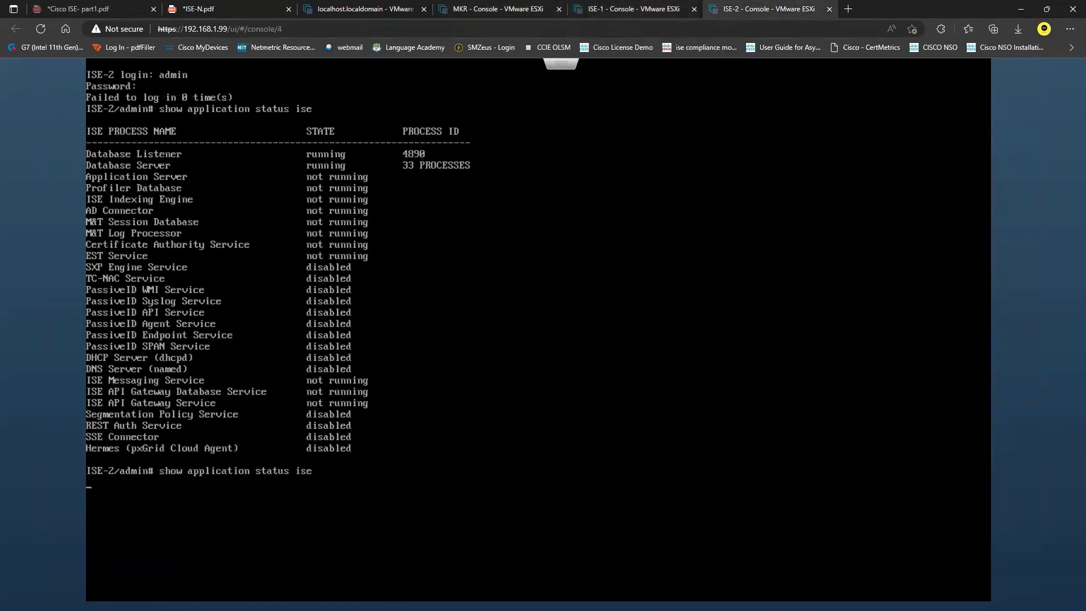
pyautogui.click(648, 7)
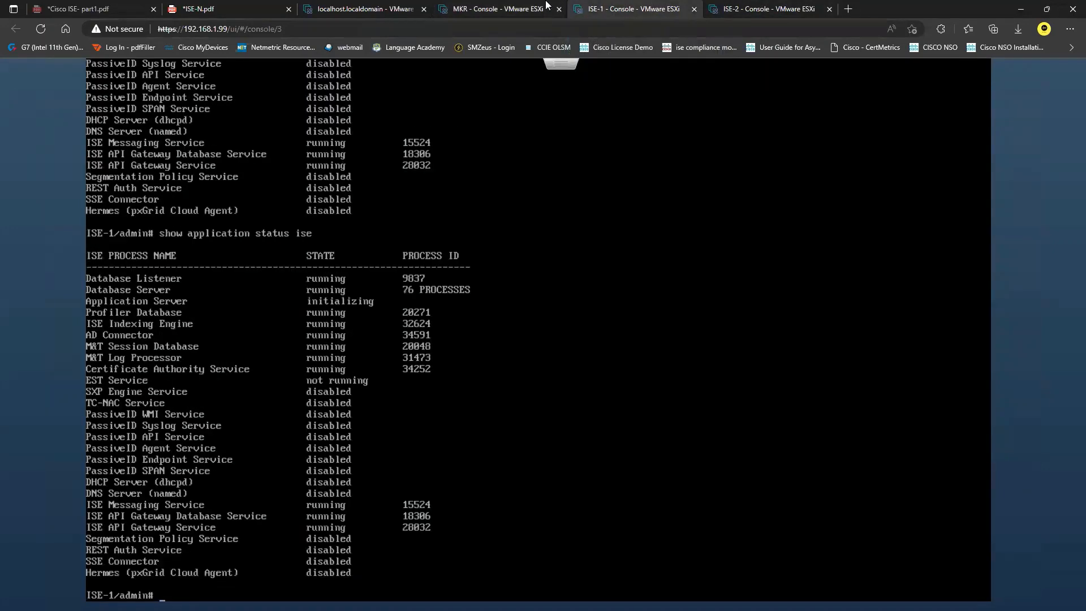
pyautogui.click(530, 7)
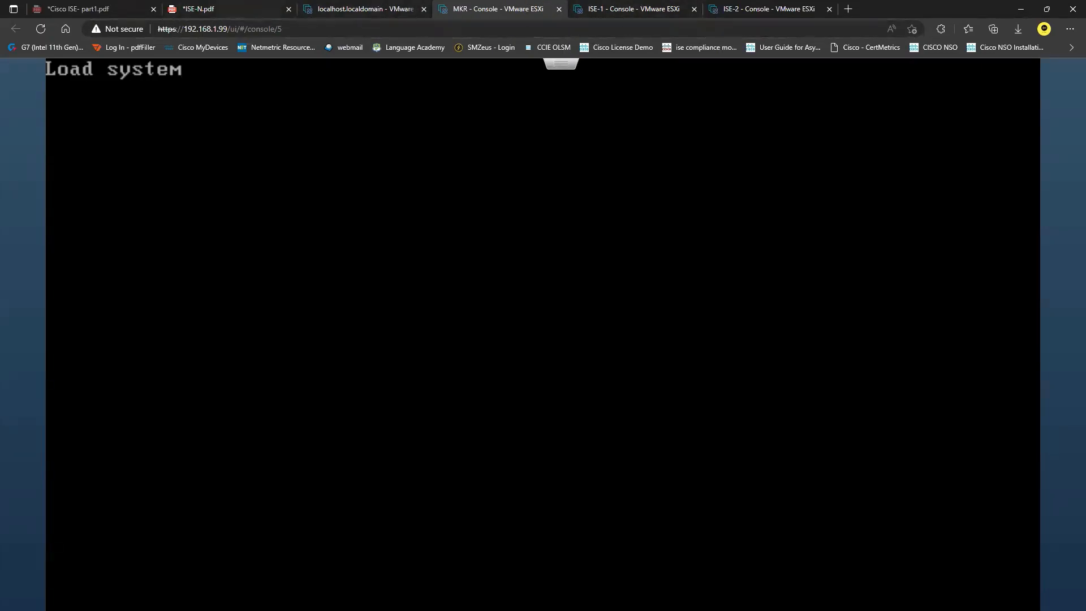
pyautogui.click(277, 8)
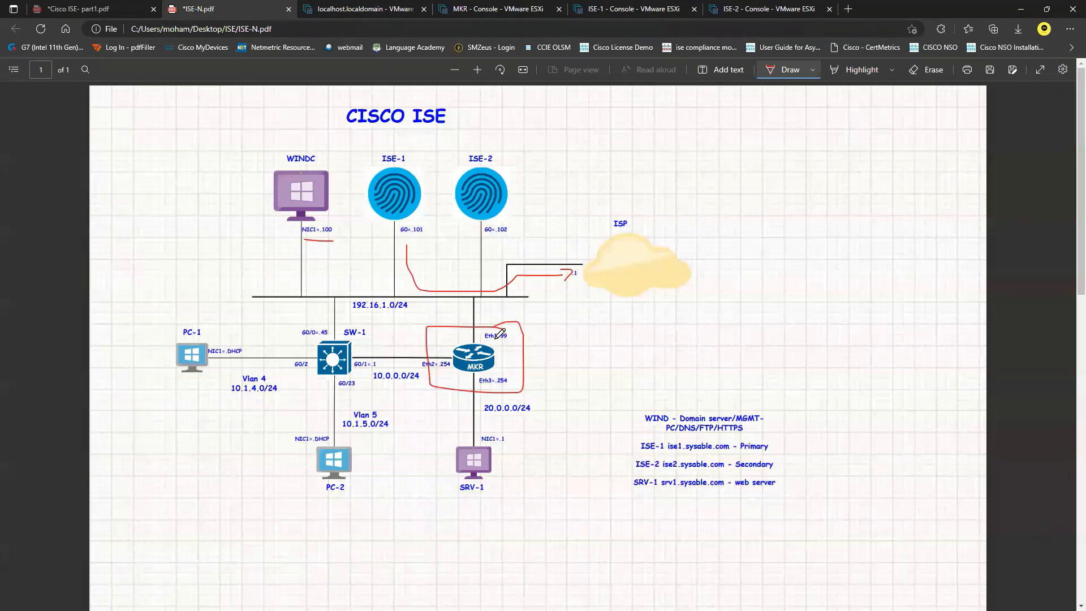
# Step: Underline MKR's Eth1=99 on the diagram in red and write 98 beside it
pyautogui.moveTo(495, 343)
pyautogui.mouseDown()
pyautogui.moveTo(508, 342)
pyautogui.moveTo(484, 325)
pyautogui.moveTo(480, 339)
pyautogui.moveTo(515, 334)
pyautogui.mouseUp()
pyautogui.moveTo(529, 330); pyautogui.dragTo(532, 331)
pyautogui.click(925, 70)
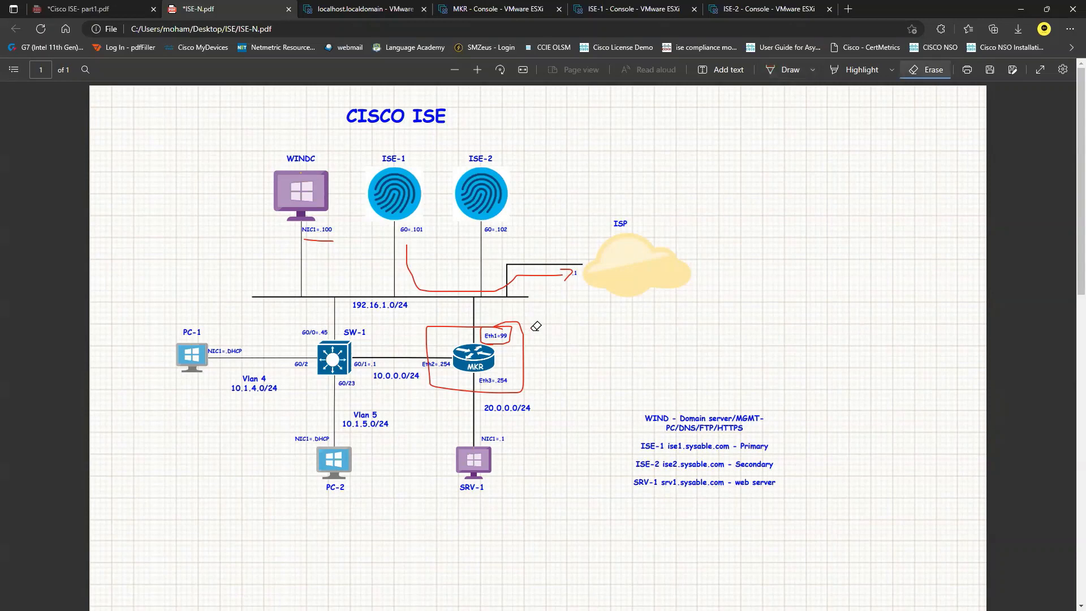
pyautogui.click(789, 71)
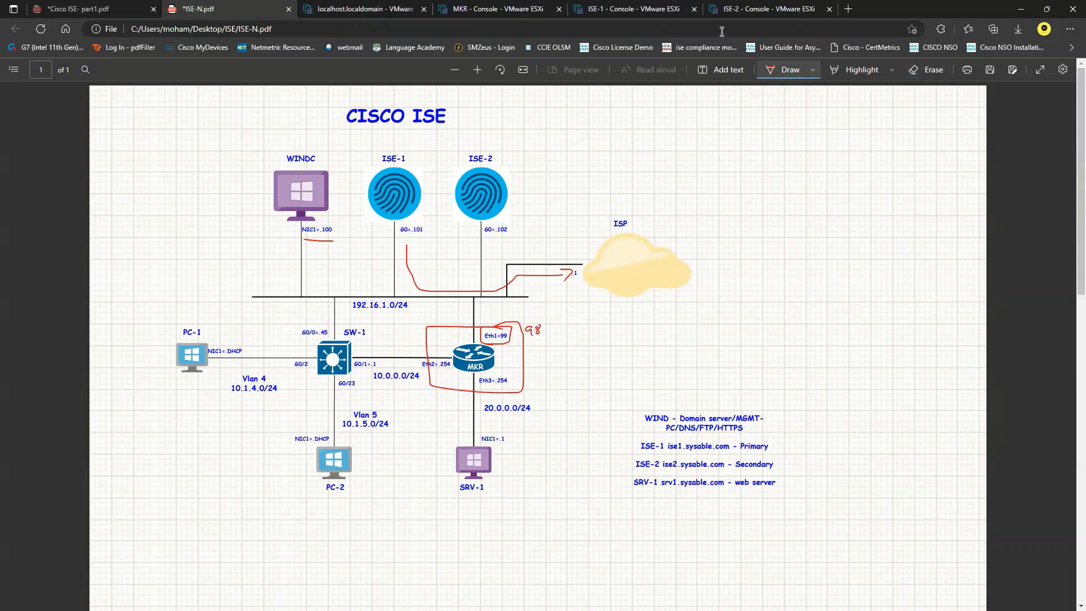
pyautogui.click(531, 7)
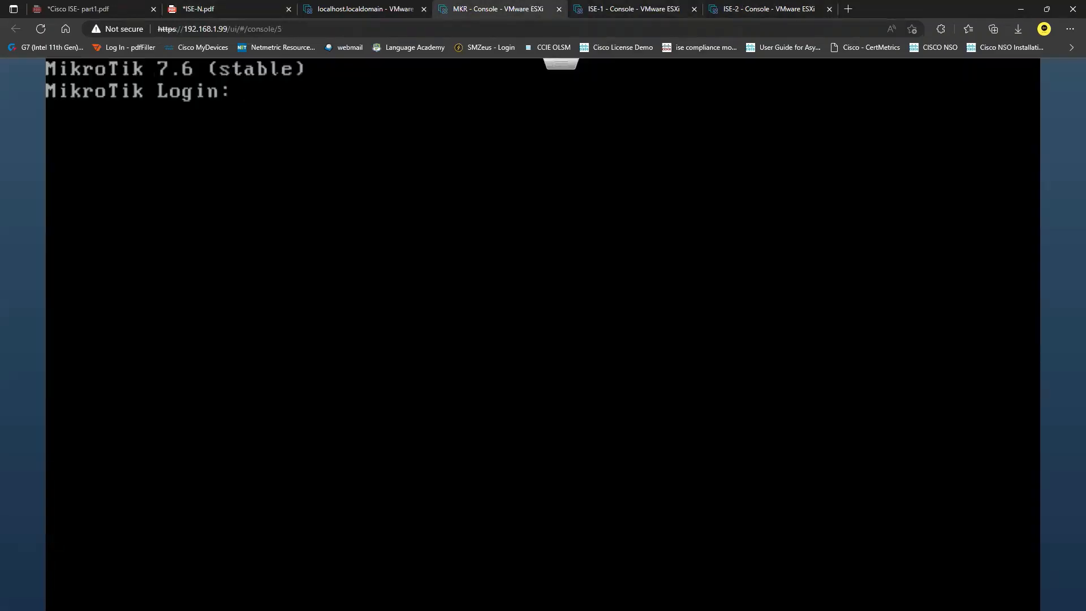
# Step: Log in as admin, decline the license, and set a new admin password
pyautogui.write('admin')
pyautogui.press('Return')
pyautogui.press('Return')
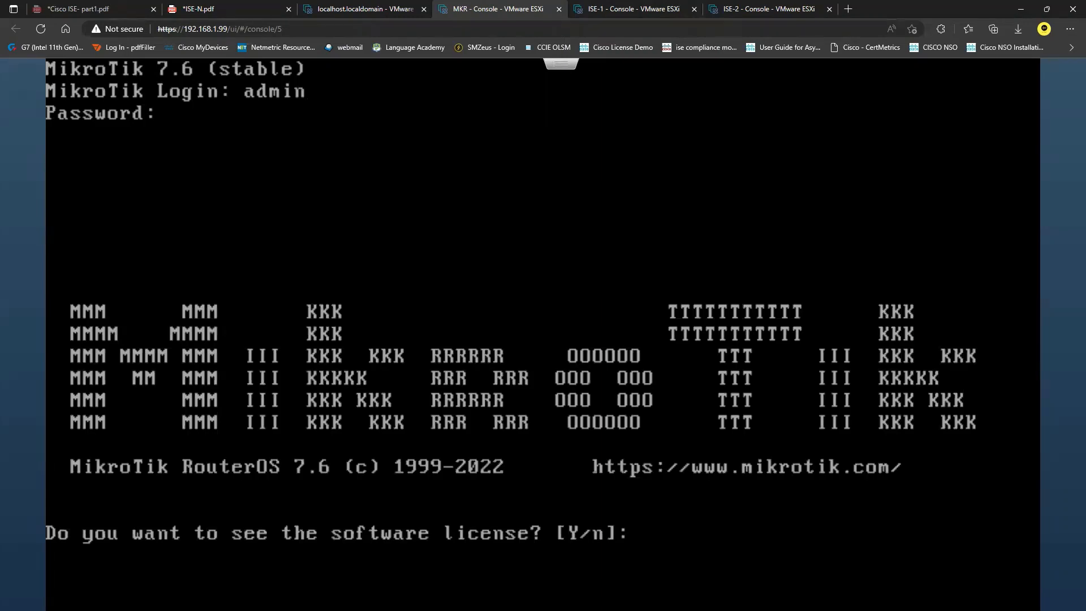
pyautogui.write('n')
pyautogui.press('Return')
pyautogui.write('*******')
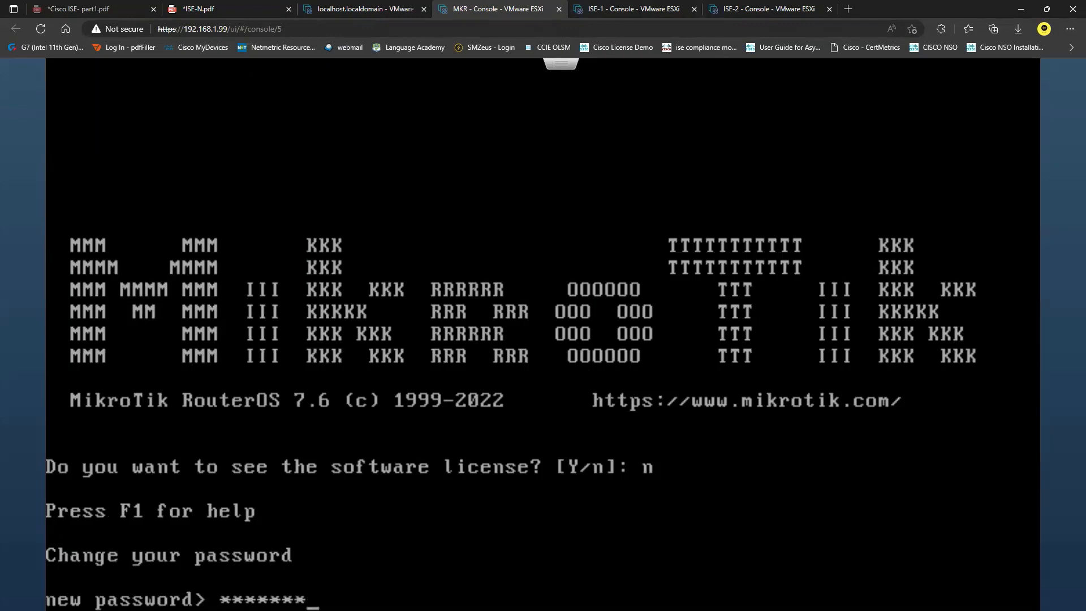
pyautogui.write('*')
pyautogui.press('Return')
pyautogui.write('********')
pyautogui.press('Return')
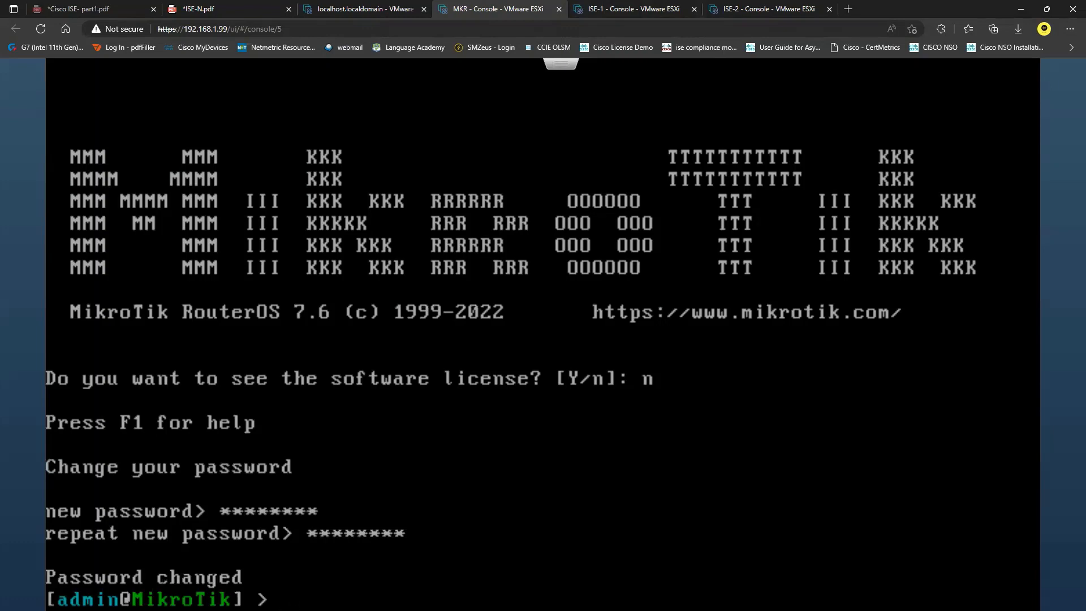
# Step: Rename the router with 'system identity set name=MKR'
pyautogui.write('sys')
pyautogui.press('Tab')
pyautogui.press('BackSpace')
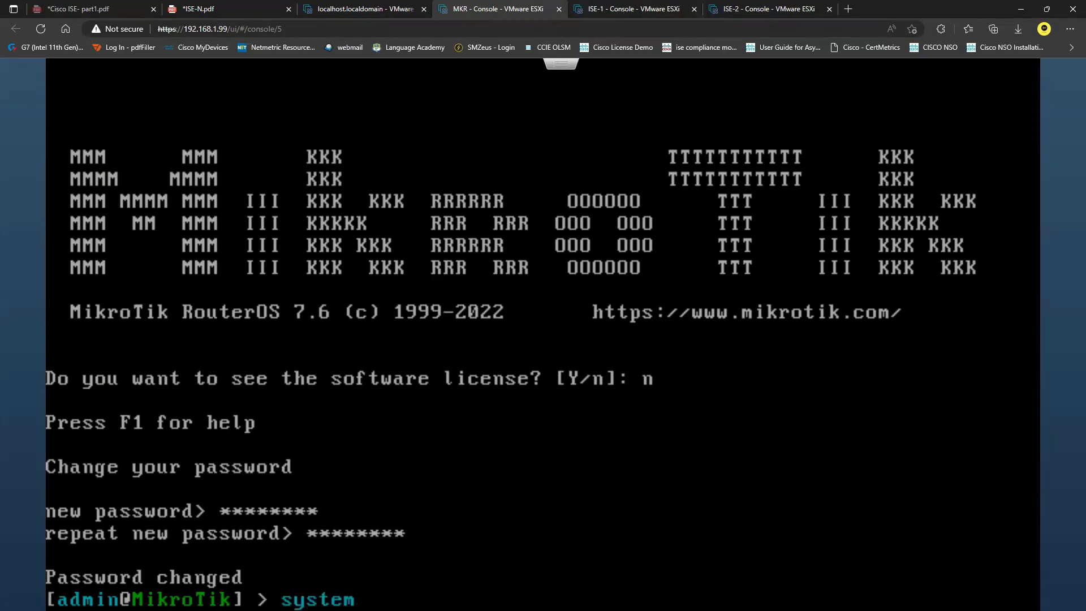
pyautogui.write('id')
pyautogui.press('Tab')
pyautogui.press('BackSpace')
pyautogui.write('set n')
pyautogui.press('Tab')
pyautogui.write('MKR')
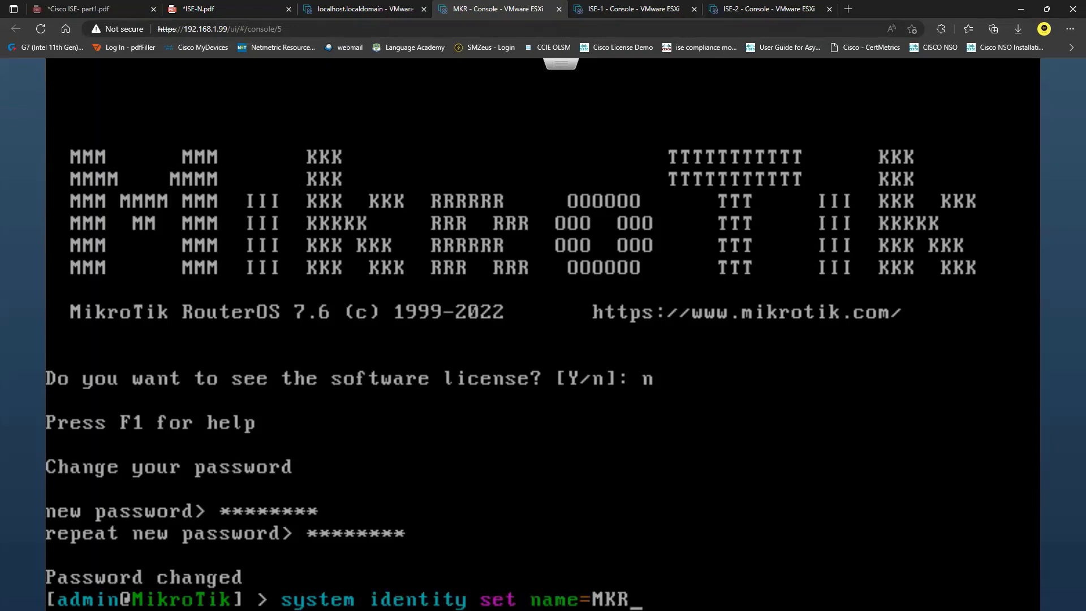
pyautogui.press('Return')
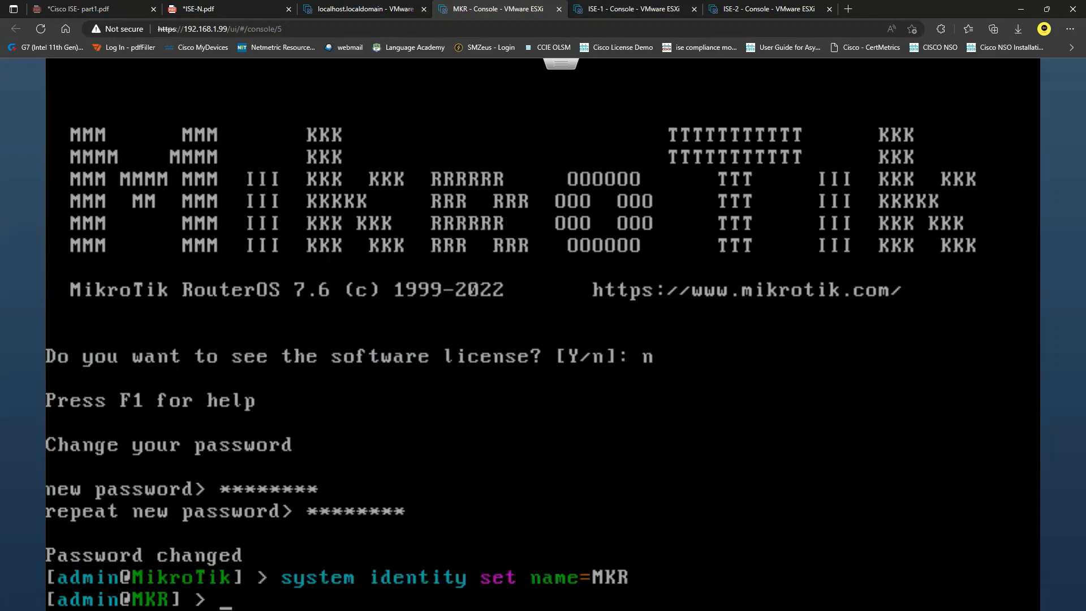
# Step: Discard the half-typed system command and add 192.168.1.98/24 to ether1 on MKR
pyautogui.write('system in')
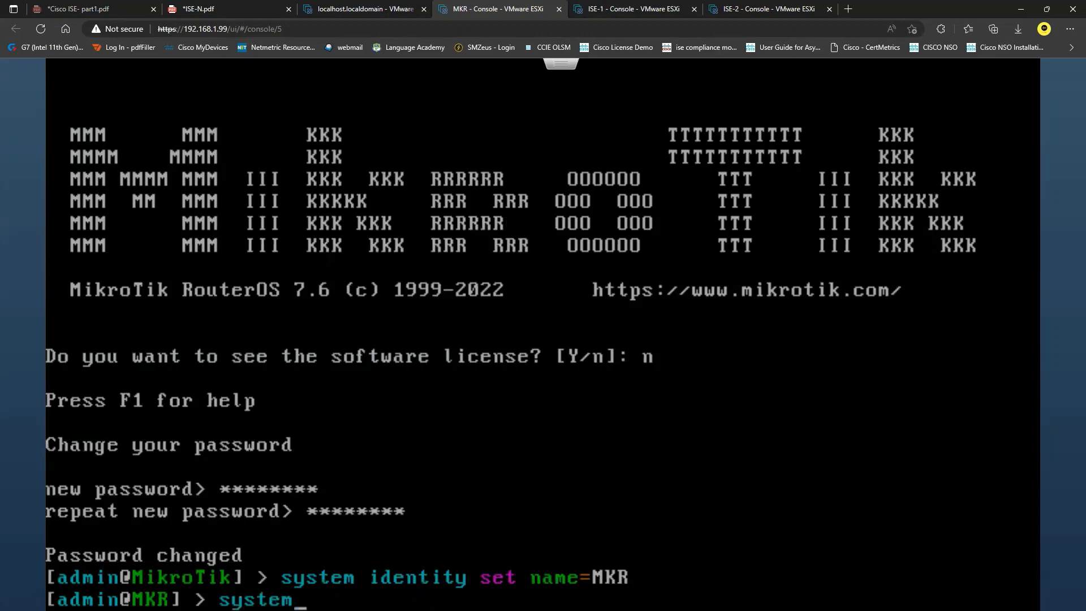
pyautogui.press('BackSpace')
pyautogui.press('BackSpace')
pyautogui.write('s')
pyautogui.press('BackSpace')
pyautogui.press('BackSpace')
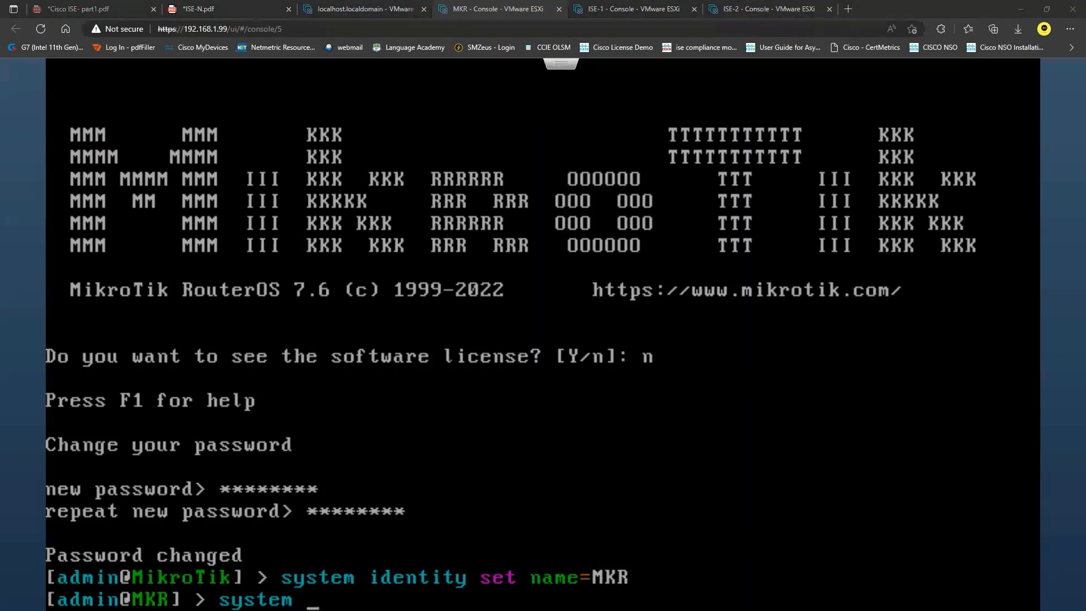
pyautogui.click(538, 136)
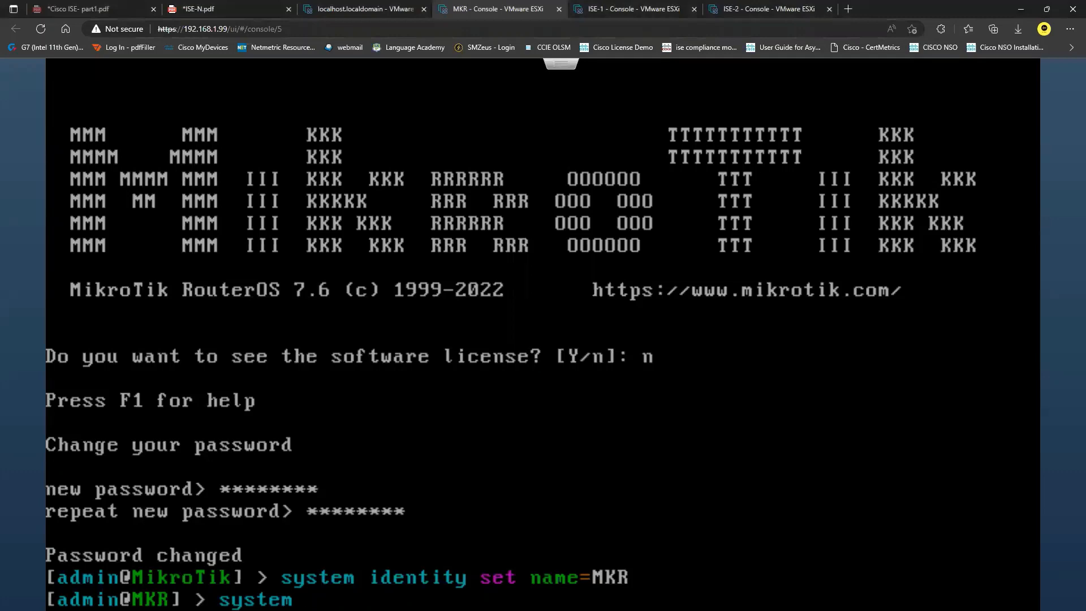
pyautogui.press('BackSpace')
pyautogui.press('BackSpace')
pyautogui.press('BackSpace')
pyautogui.press('BackSpace')
pyautogui.press('BackSpace')
pyautogui.press('BackSpace')
pyautogui.press('BackSpace')
pyautogui.write('ip')
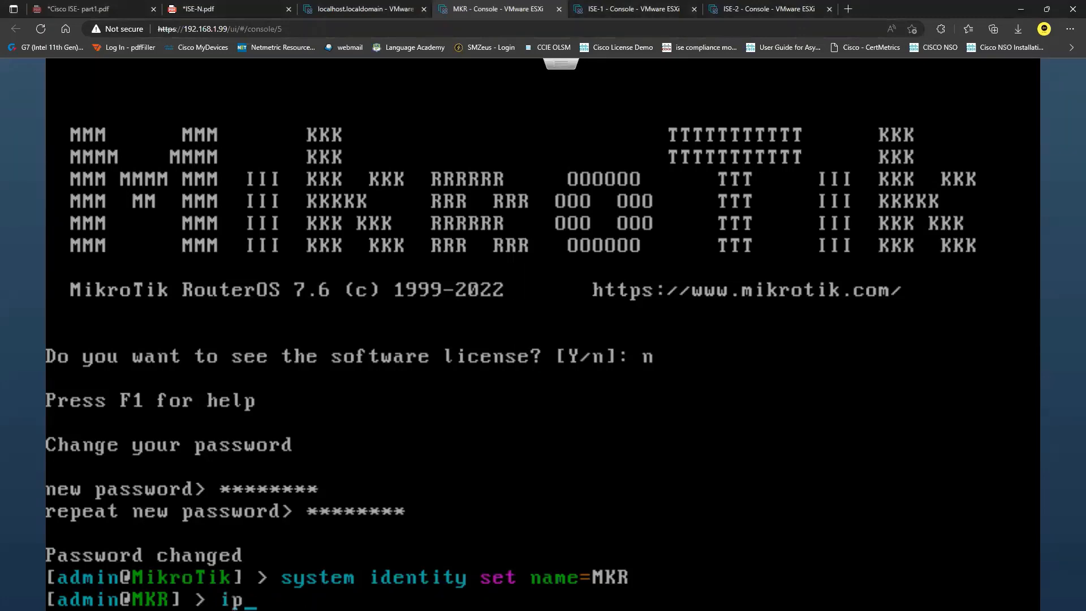
pyautogui.write(' address ')
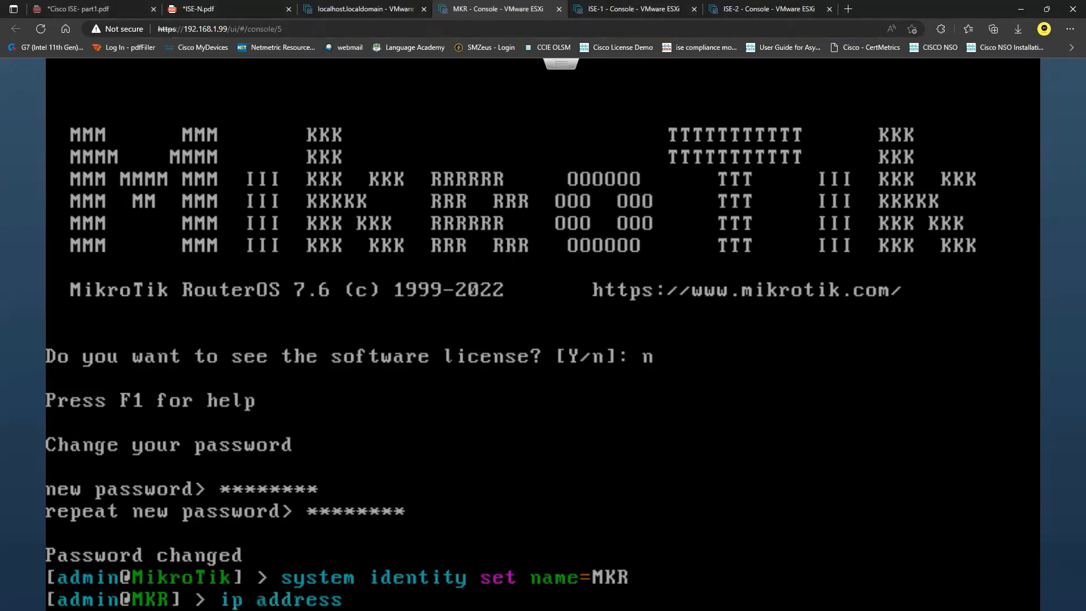
pyautogui.write('add address=192.1')
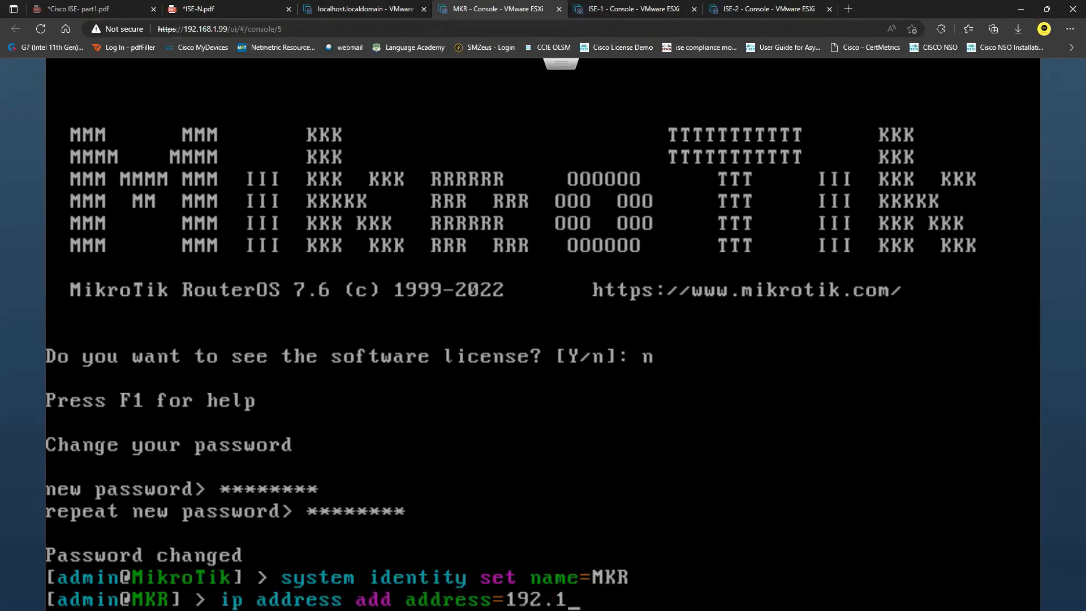
pyautogui.write('68.1.98/')
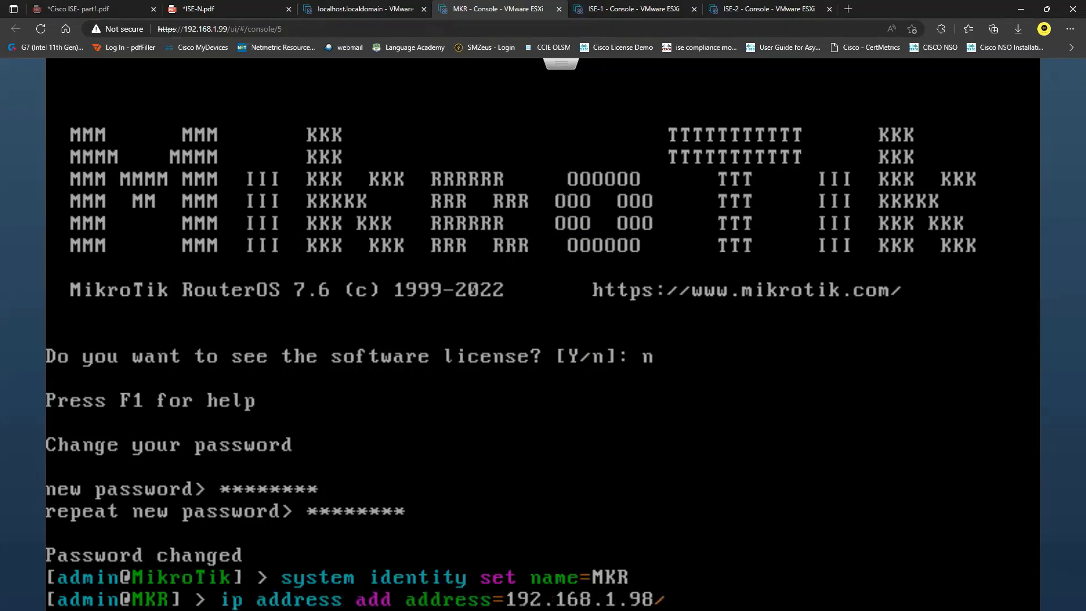
pyautogui.write('24 interface=ether1')
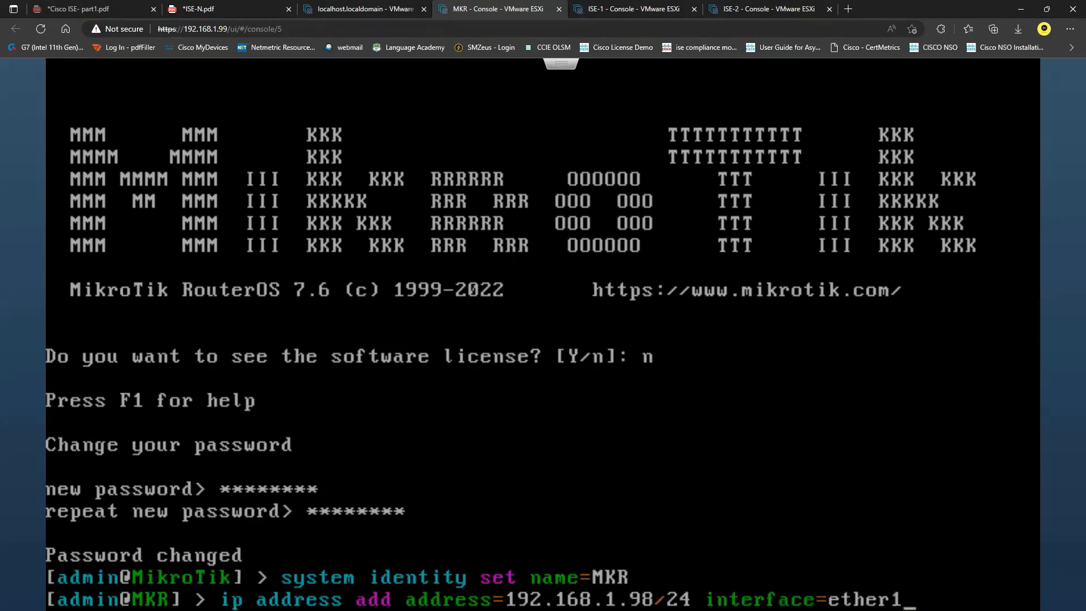
pyautogui.press('Return')
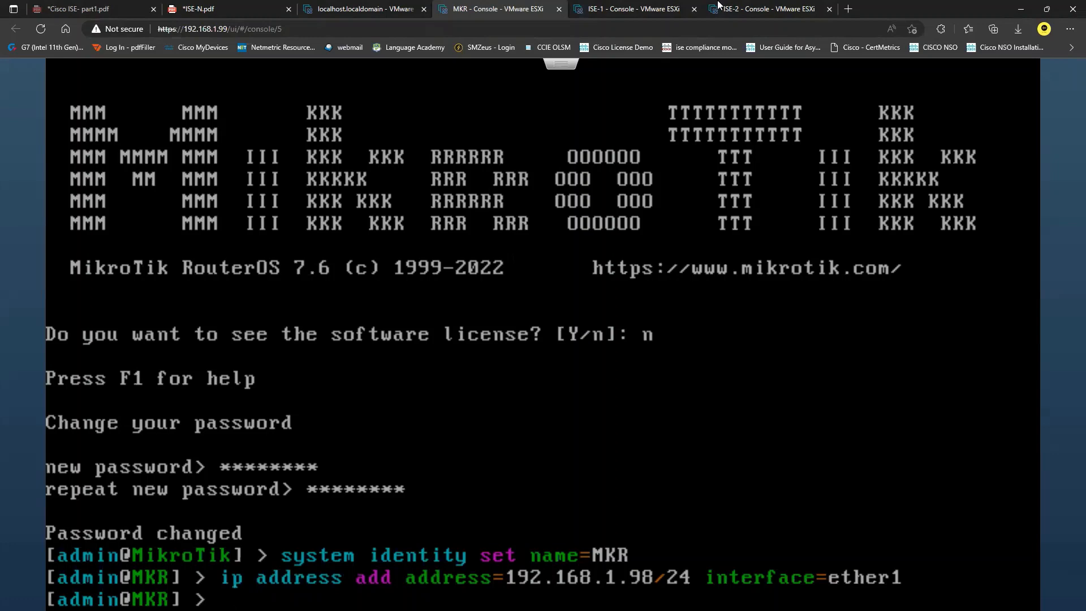
# Step: Log into WebFig at 192.168.1.98 as admin in a new tab and dismiss the saved-password popup
pyautogui.click(847, 9)
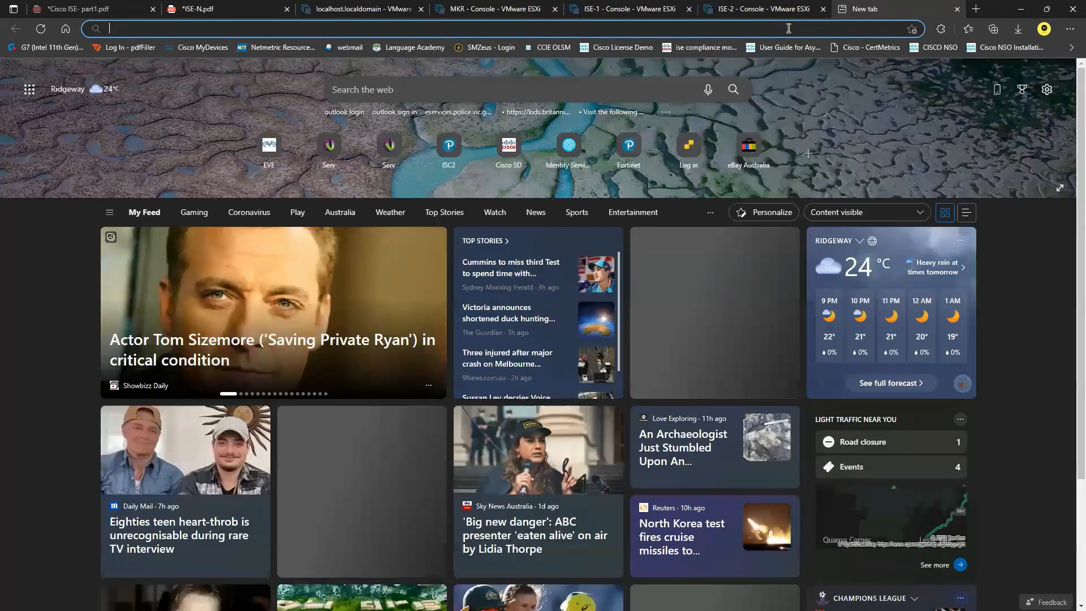
pyautogui.write('192.168.1.')
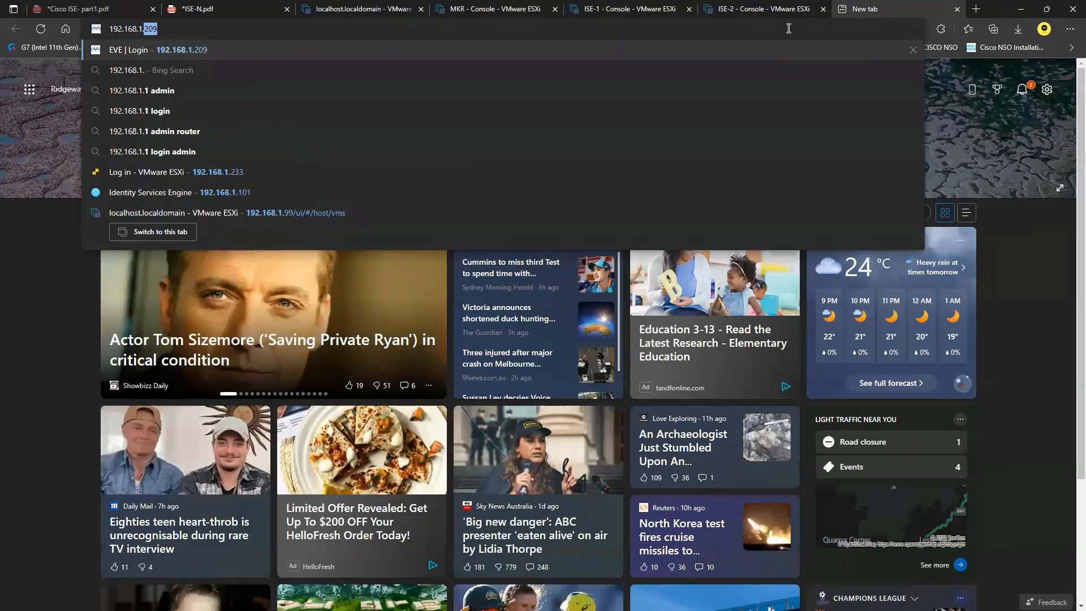
pyautogui.write('98')
pyautogui.press('Return')
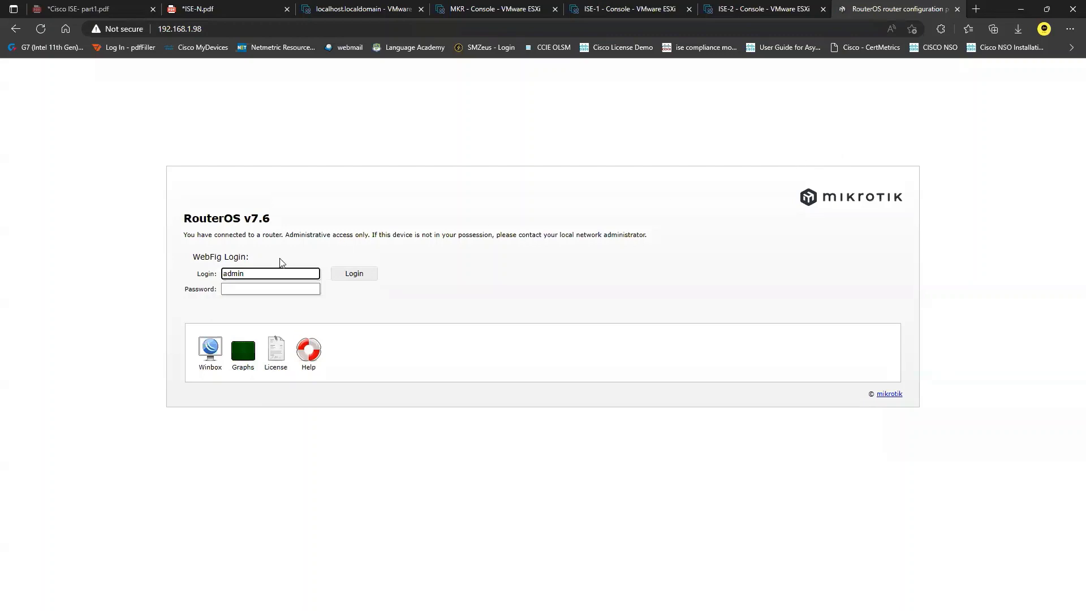
pyautogui.click(259, 289)
pyautogui.write('****')
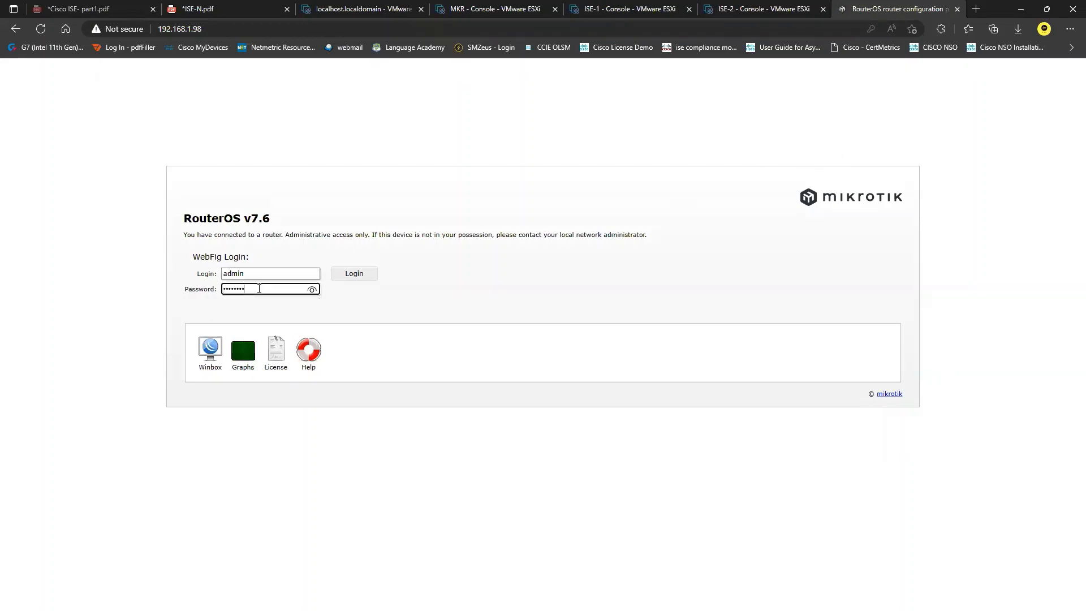
pyautogui.press('Return')
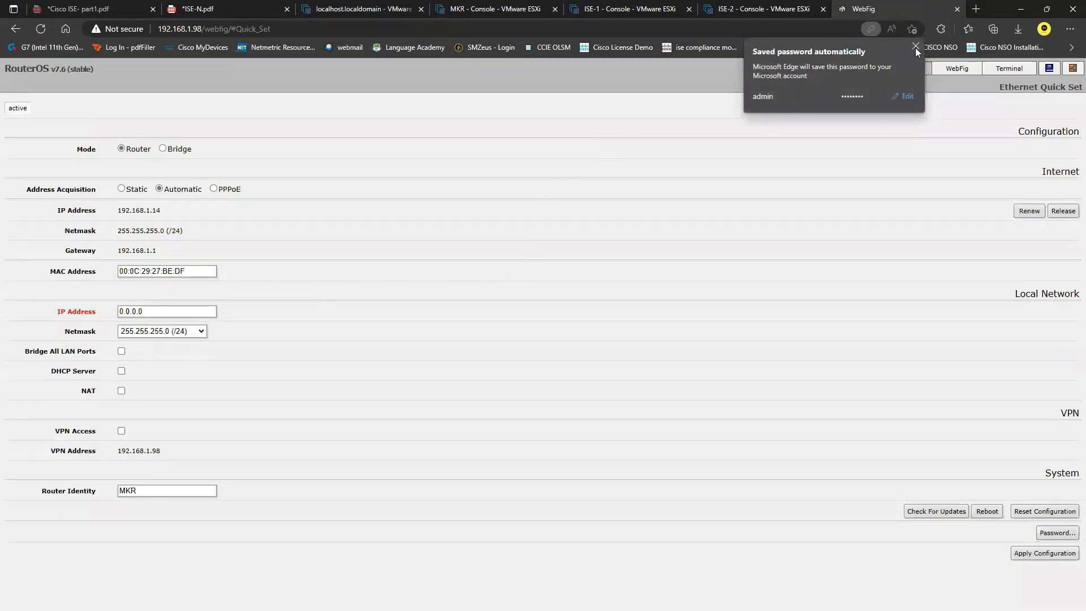
pyautogui.click(915, 47)
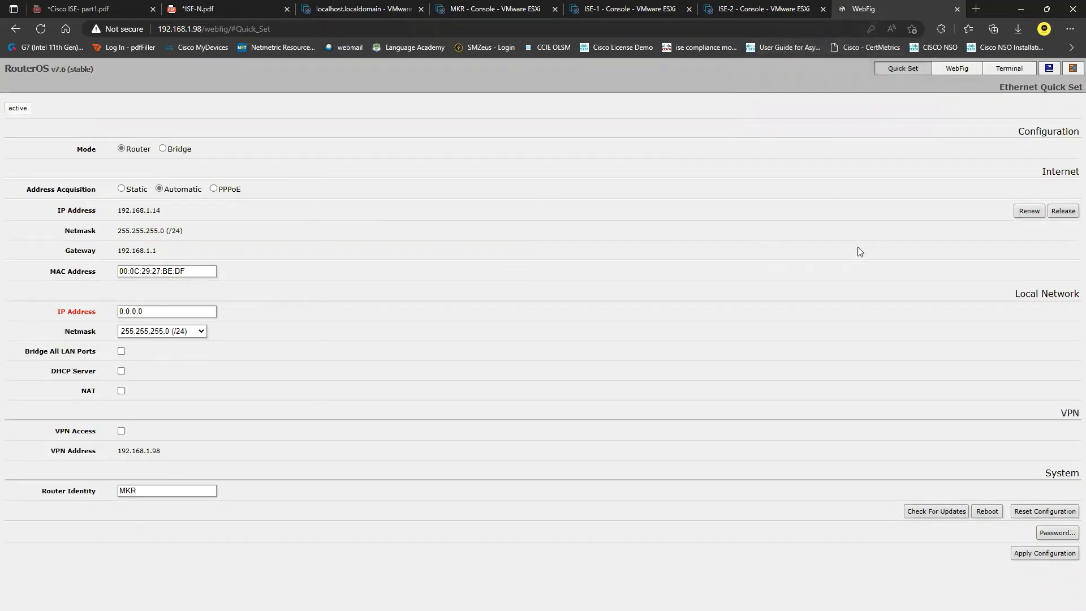
# Step: Remove the dynamic 192.168.1.14/24 address from the router's IP address list
pyautogui.click(957, 70)
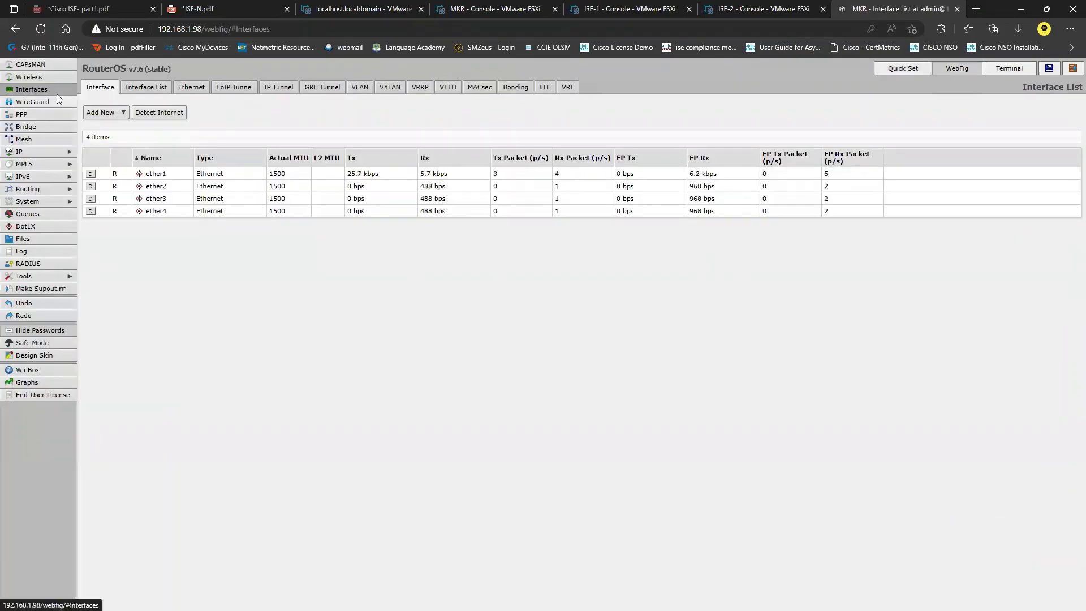
pyautogui.click(70, 152)
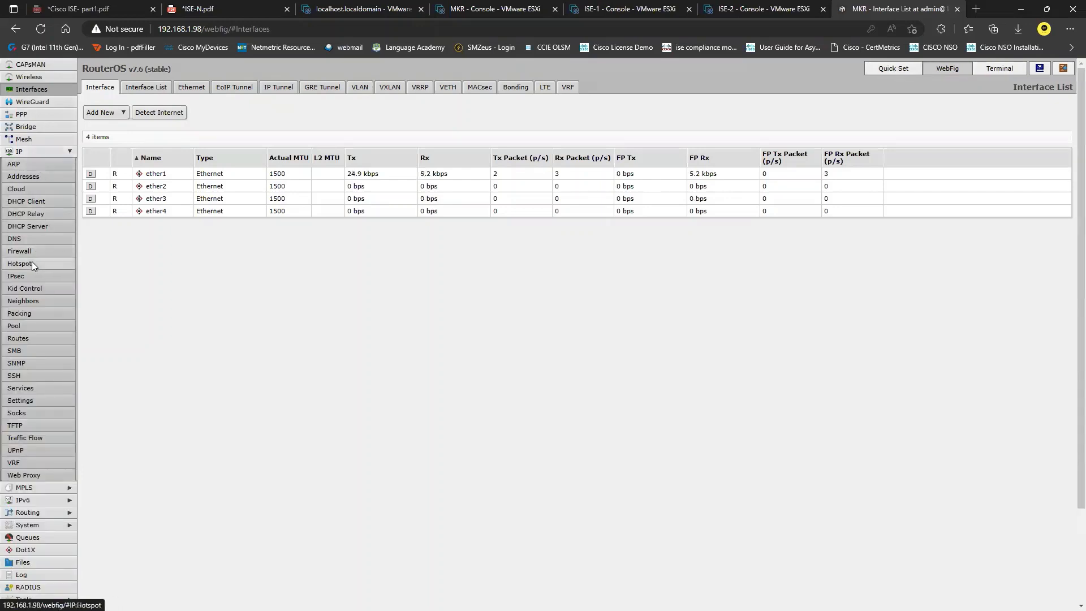
pyautogui.click(39, 176)
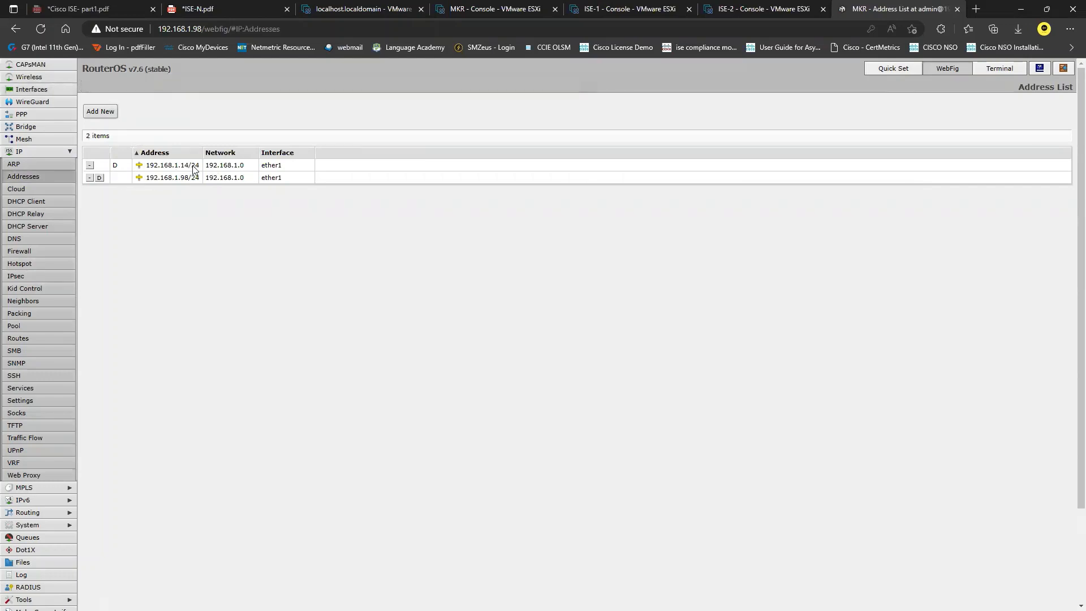
pyautogui.click(89, 165)
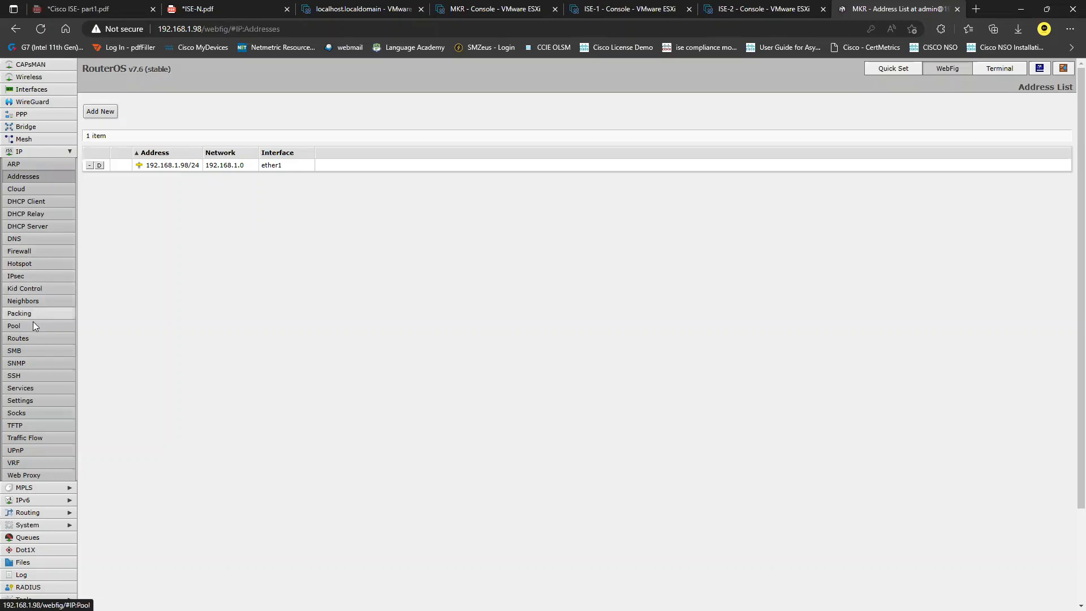
# Step: Delete the 0.0.0.0/0 default route and bring up the ISE-N.pdf diagram
pyautogui.click(35, 336)
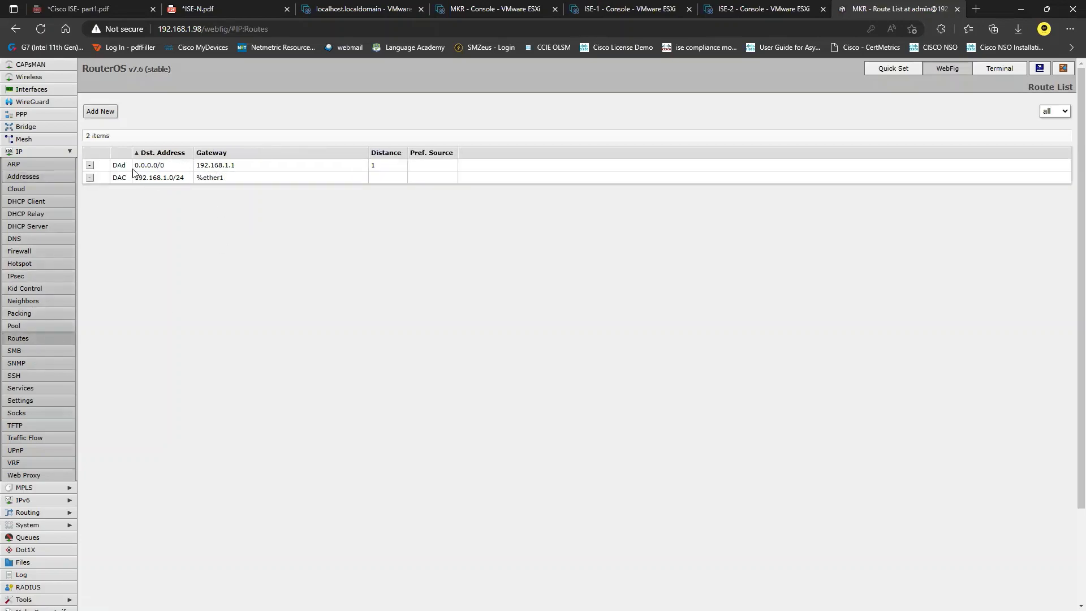
pyautogui.click(90, 166)
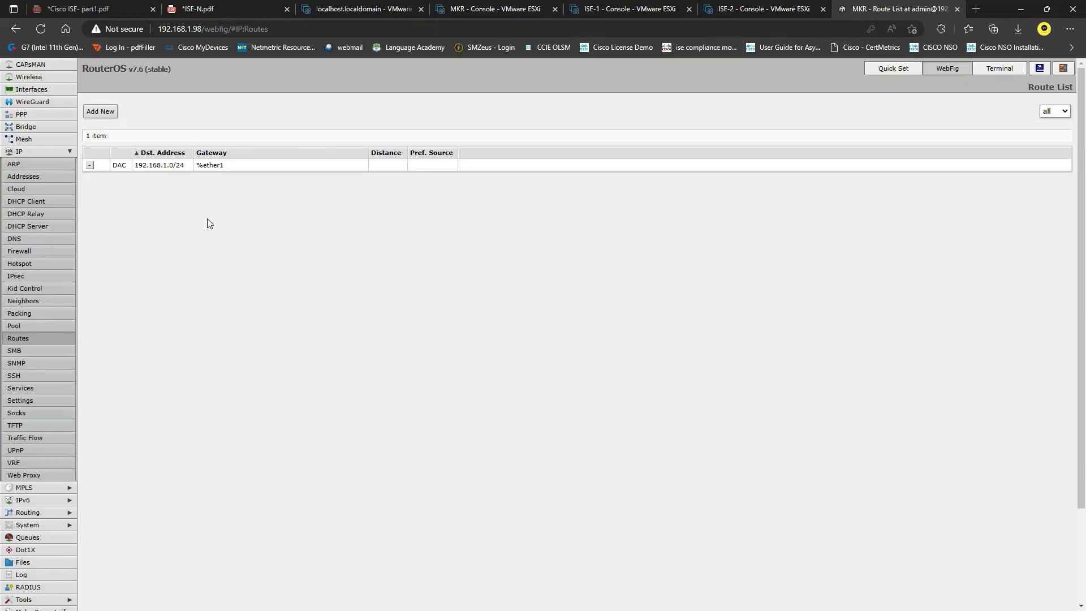
pyautogui.click(226, 9)
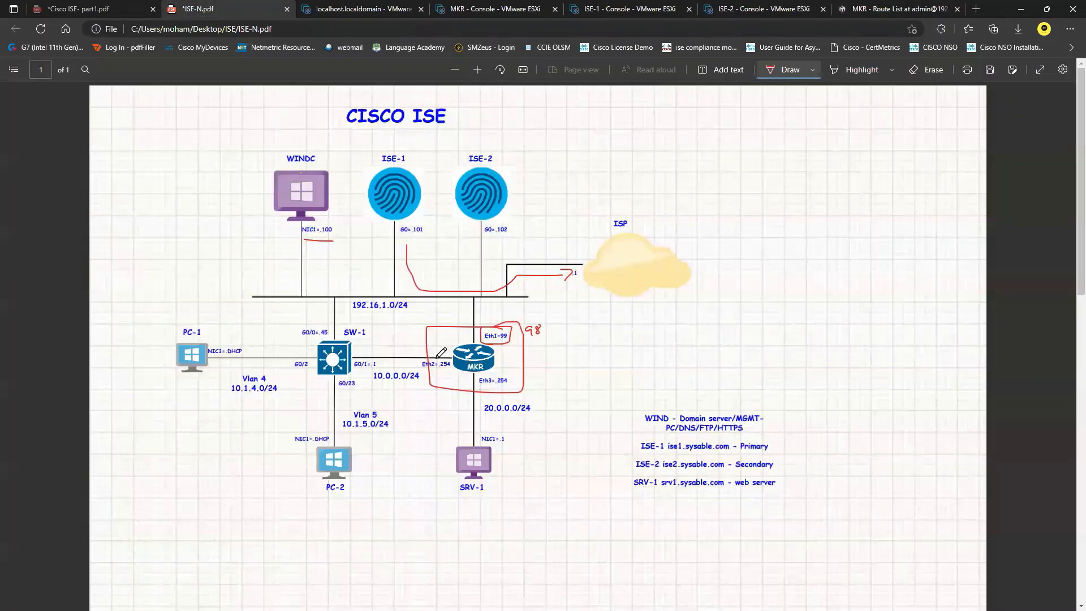
# Step: Underline Eth2=.254 and 10.0.0.0/24 in red, close the MKR console tab, and return to Route List
pyautogui.moveTo(436, 374); pyautogui.dragTo(449, 373)
pyautogui.moveTo(374, 390); pyautogui.dragTo(412, 390)
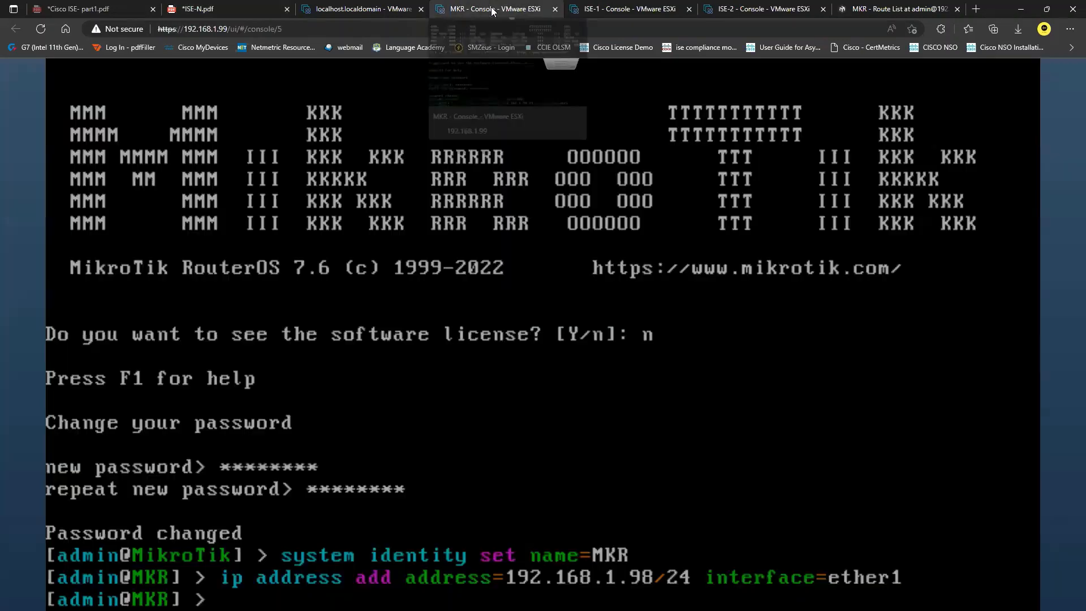
pyautogui.click(490, 7)
pyautogui.moveTo(866, 4); pyautogui.dragTo(458, 7)
pyautogui.click(611, 10)
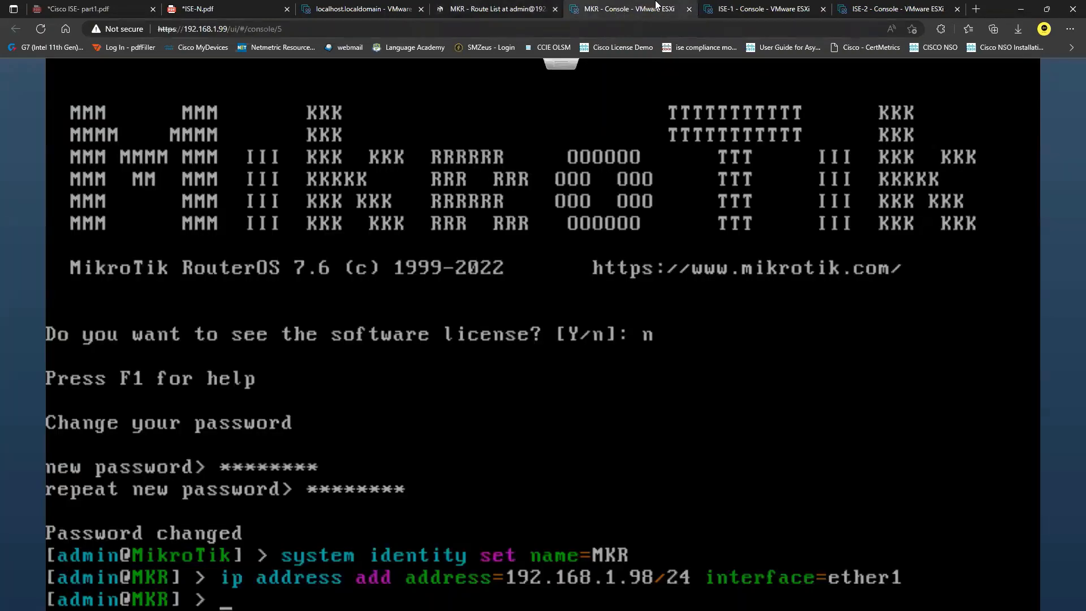
pyautogui.click(689, 9)
pyautogui.click(527, 6)
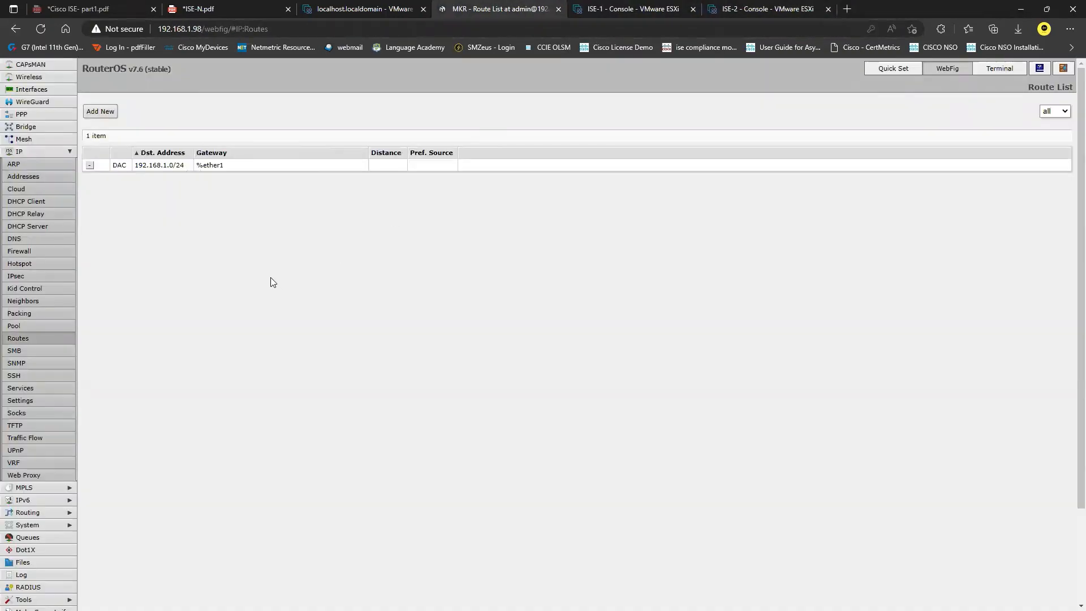
# Step: Add 10.0.0.254/24 on ether2 with comment 'Internal connected to switch'
pyautogui.click(35, 176)
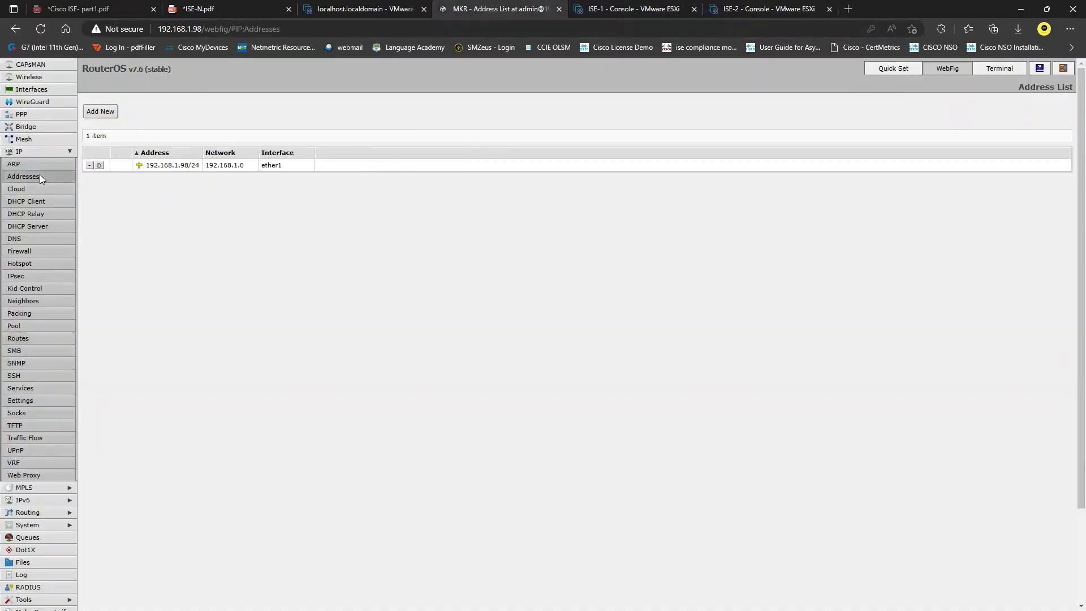
pyautogui.click(100, 112)
pyautogui.moveTo(234, 177); pyautogui.dragTo(172, 172)
pyautogui.write('10.0.0')
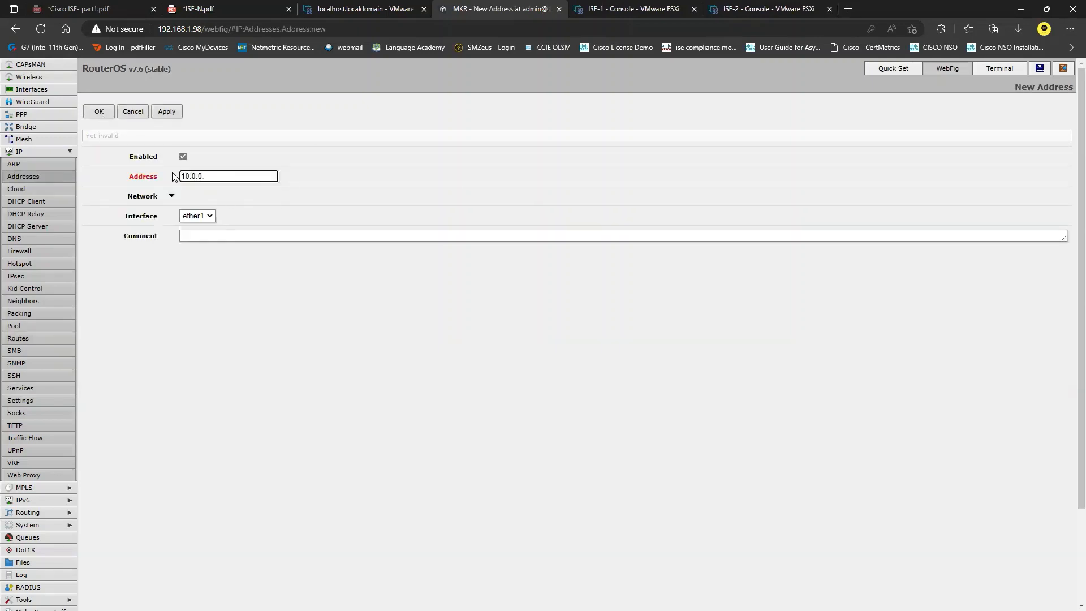
pyautogui.write('.254/24')
pyautogui.click(214, 219)
pyautogui.click(210, 234)
pyautogui.click(216, 235)
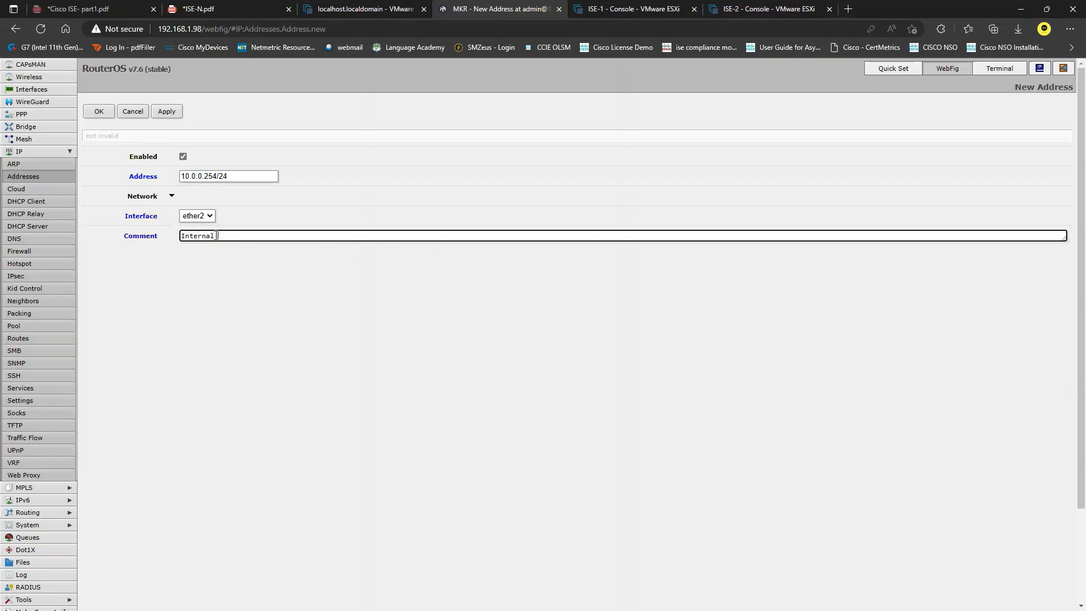
pyautogui.write('Internal connected to switch')
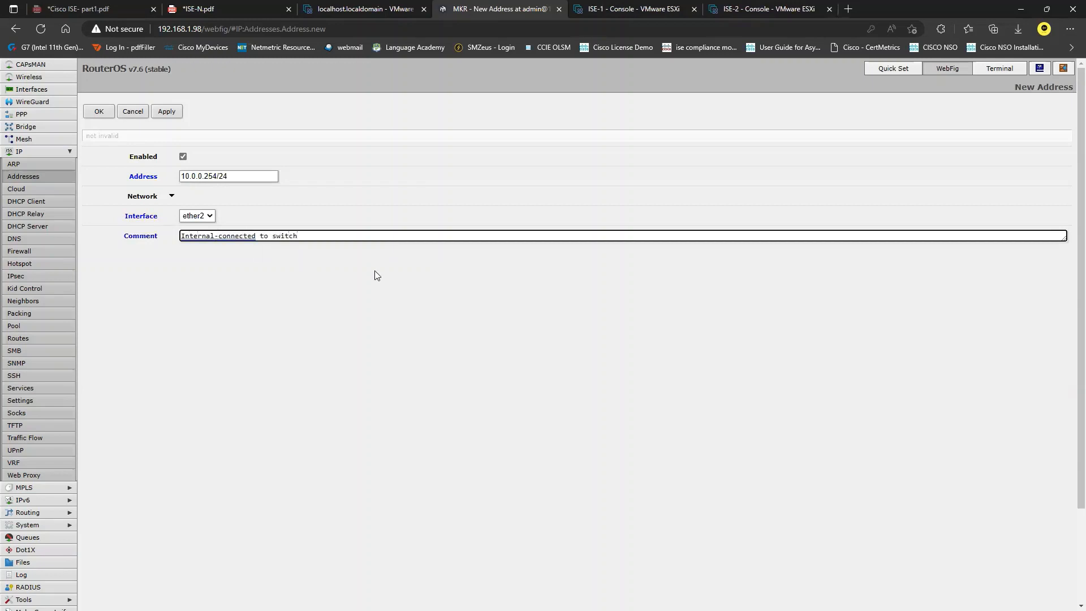
pyautogui.click(164, 112)
pyautogui.click(102, 112)
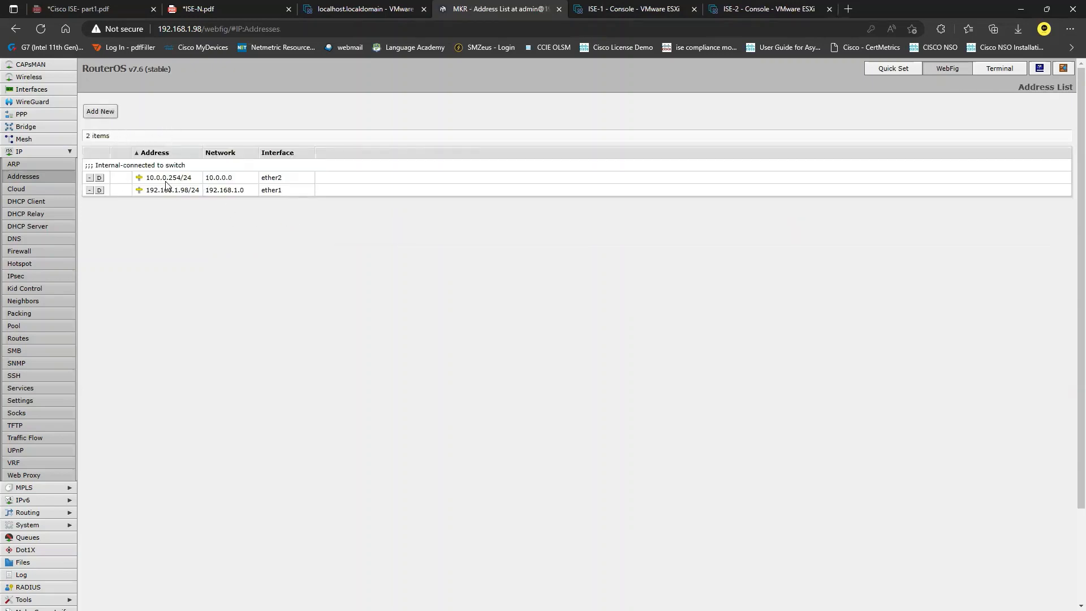
# Step: Add 20.0.0.254/24 on ether3 after checking the diagram for its addressing
pyautogui.click(101, 112)
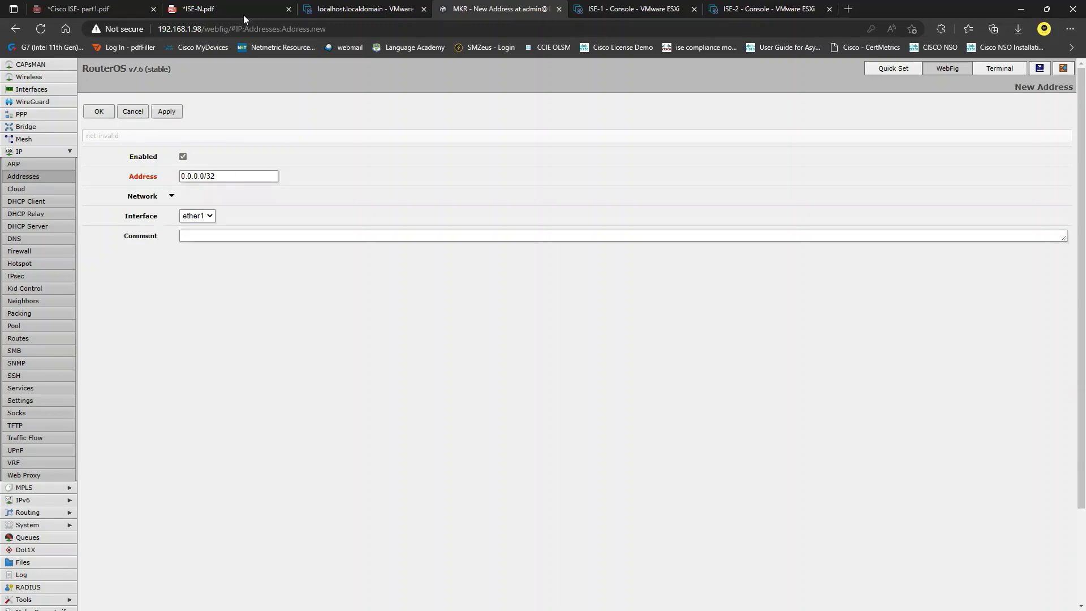
pyautogui.click(243, 9)
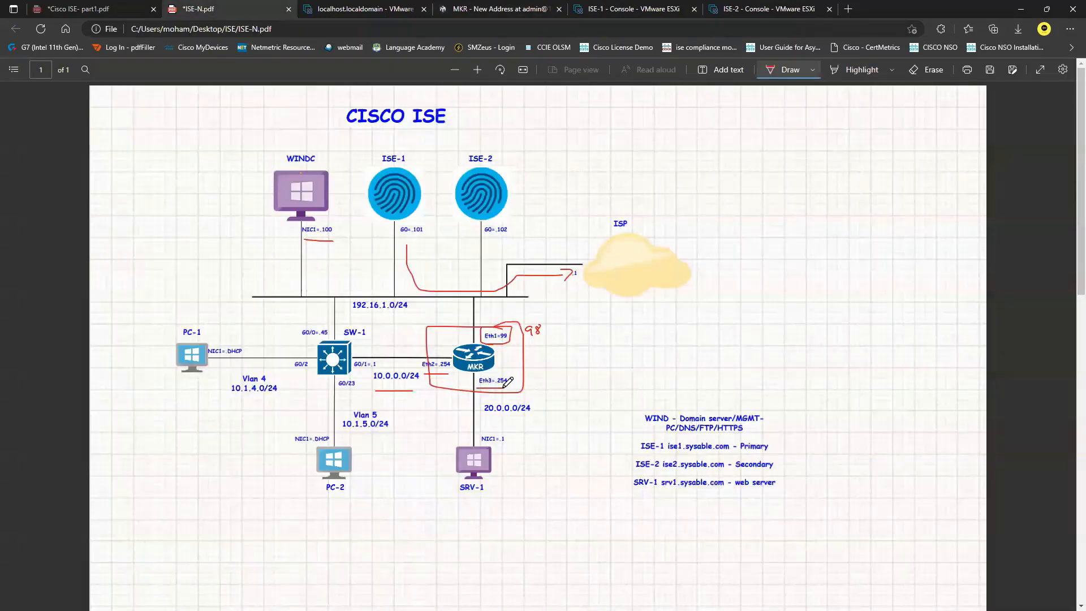
pyautogui.click(407, 8)
pyautogui.click(482, 8)
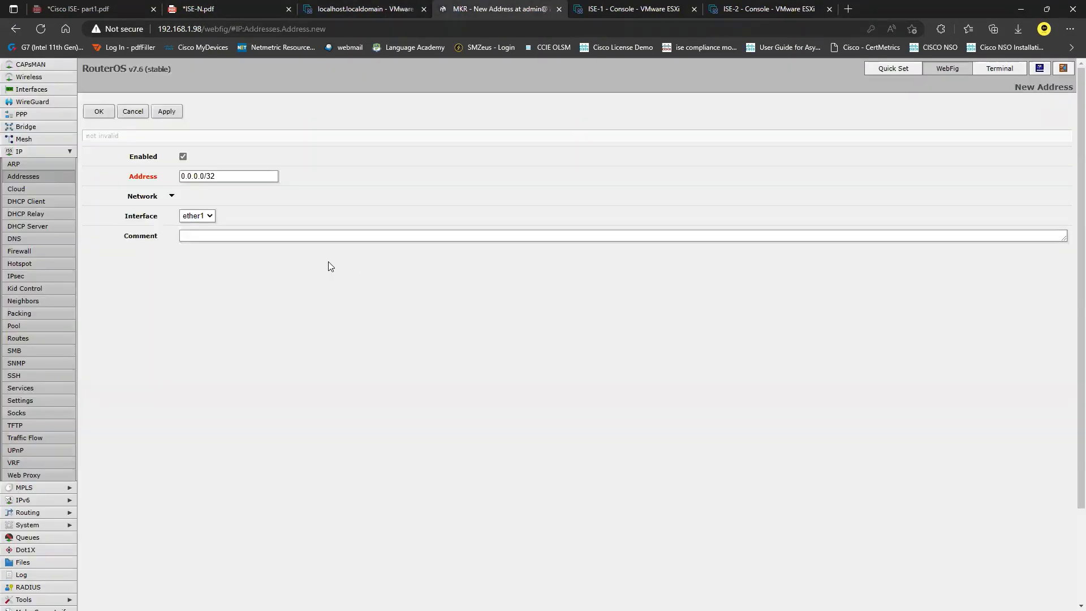
pyautogui.click(182, 177)
pyautogui.hotkey('ctrl', 'a')
pyautogui.write('20.')
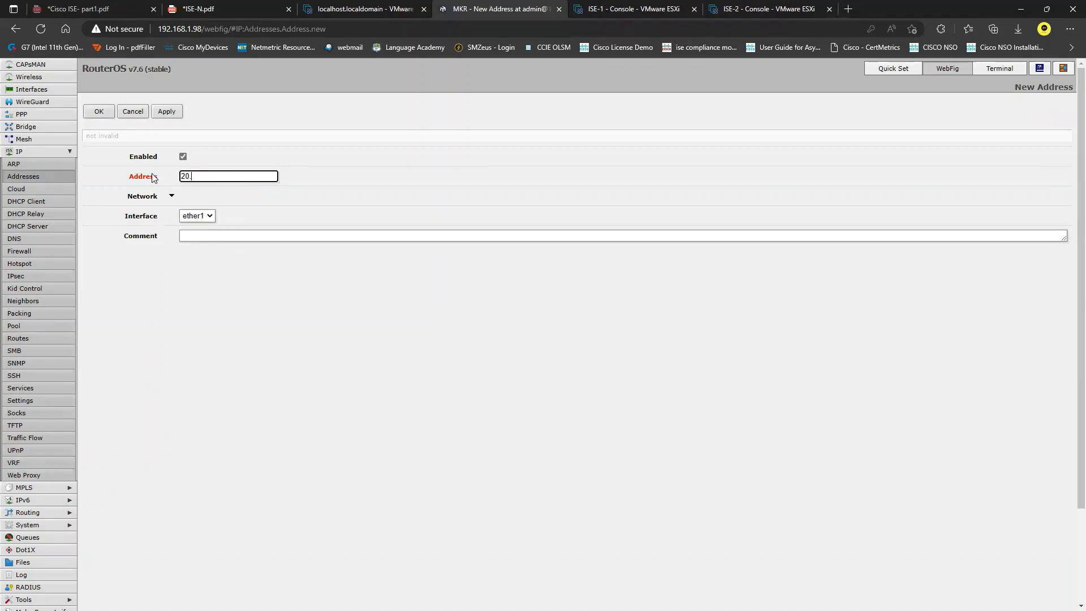
pyautogui.write('0.0.254')
pyautogui.click(212, 216)
pyautogui.click(206, 249)
pyautogui.click(216, 236)
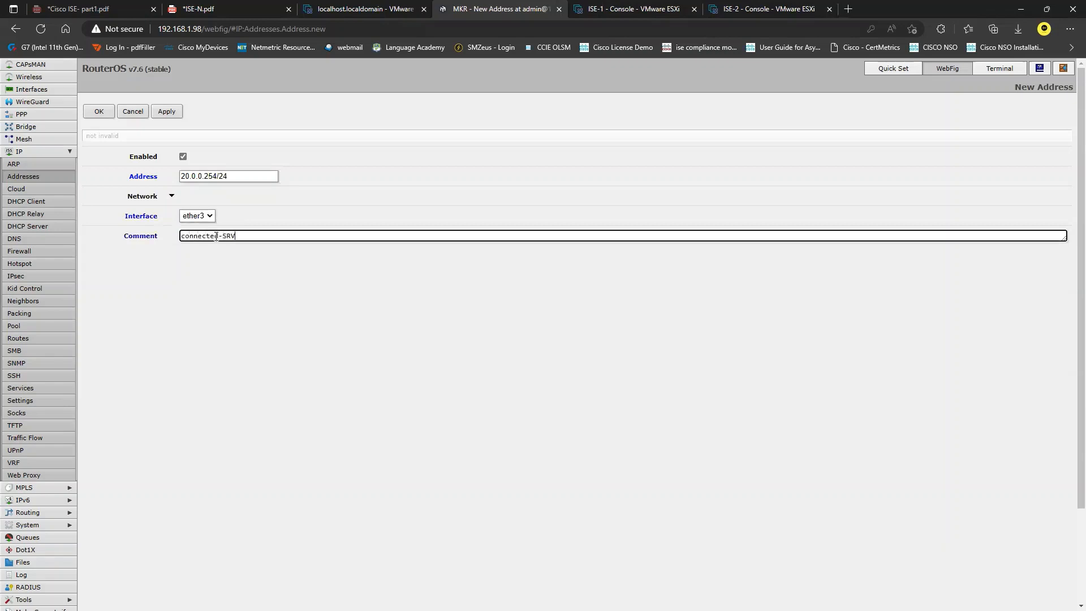
pyautogui.click(155, 112)
pyautogui.click(94, 112)
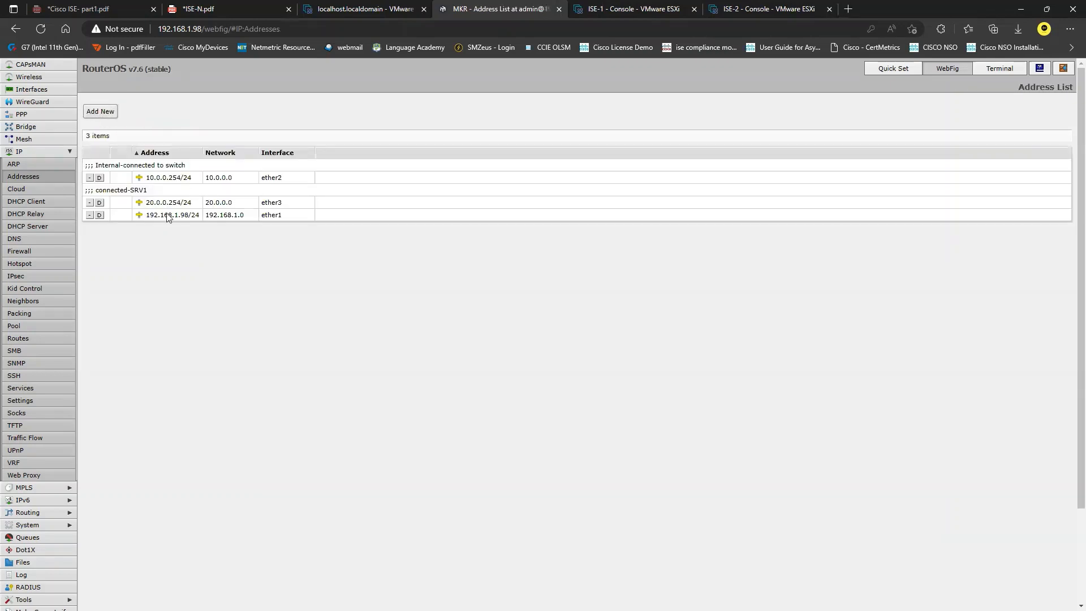
# Step: Add a default route 0.0.0.0/0 via gateway 192.168.1.1
pyautogui.click(31, 337)
pyautogui.click(100, 112)
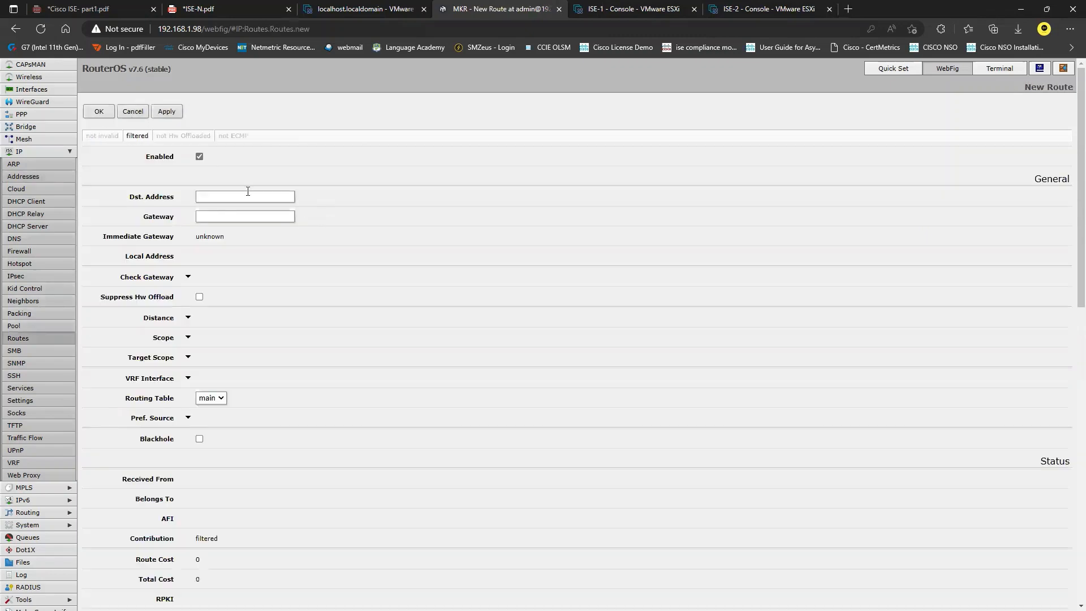
pyautogui.click(242, 198)
pyautogui.write('0.0.0.0/0')
pyautogui.click(258, 216)
pyautogui.write('192.168.1.1')
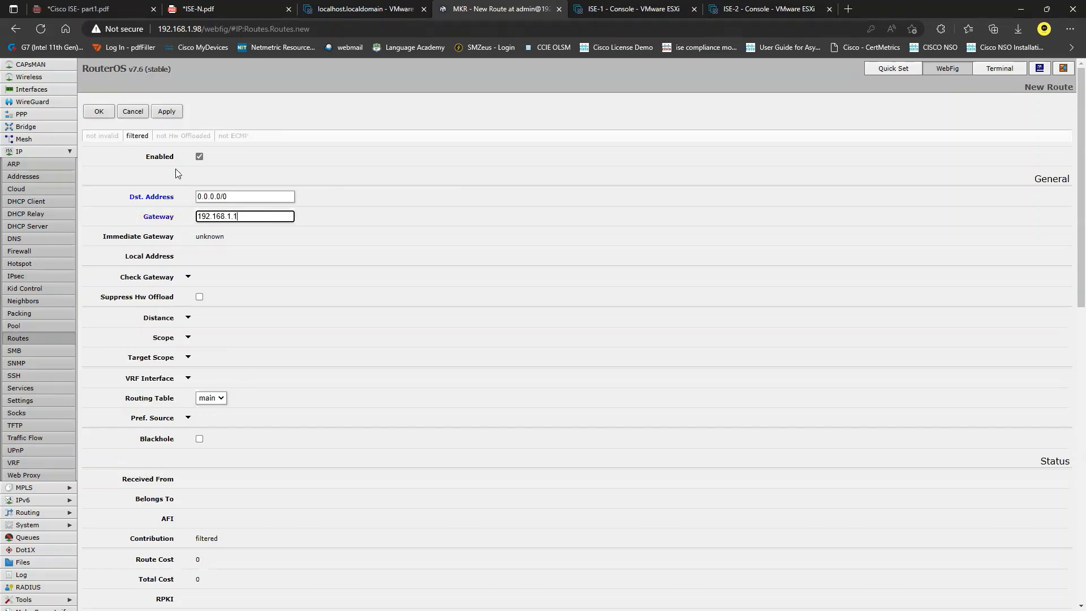
pyautogui.click(169, 111)
pyautogui.click(107, 112)
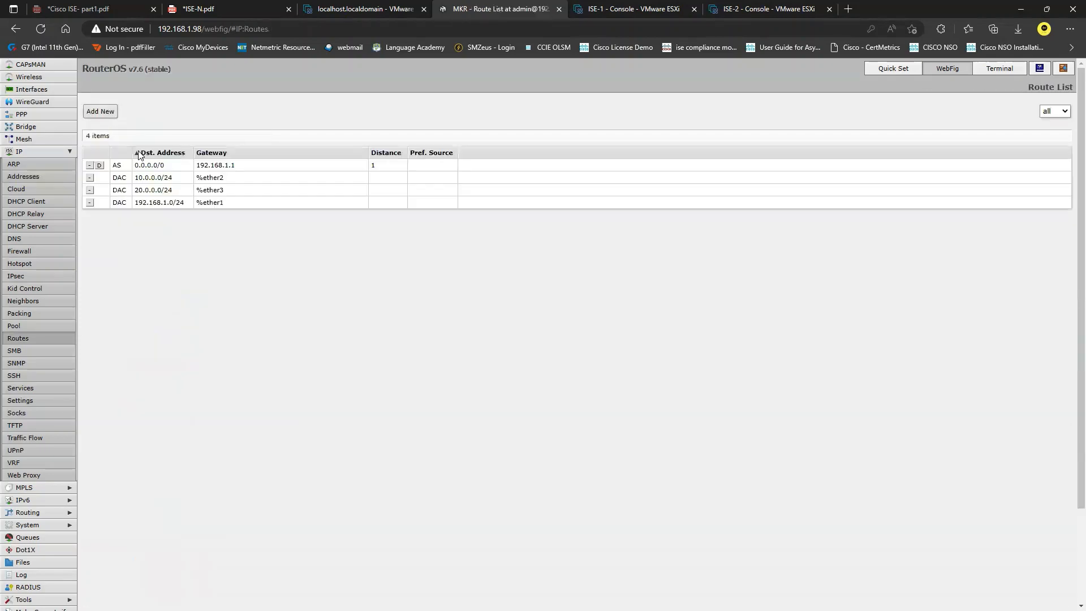
# Step: Open Tools > Ping and enter 8.8.8.8 as the target
pyautogui.click(240, 5)
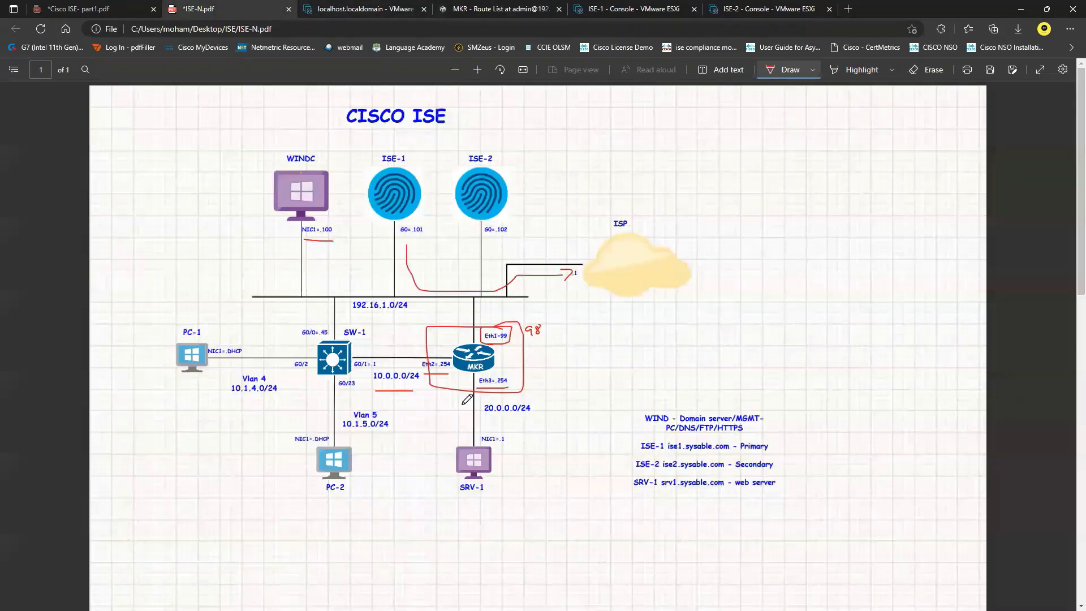
pyautogui.click(497, 6)
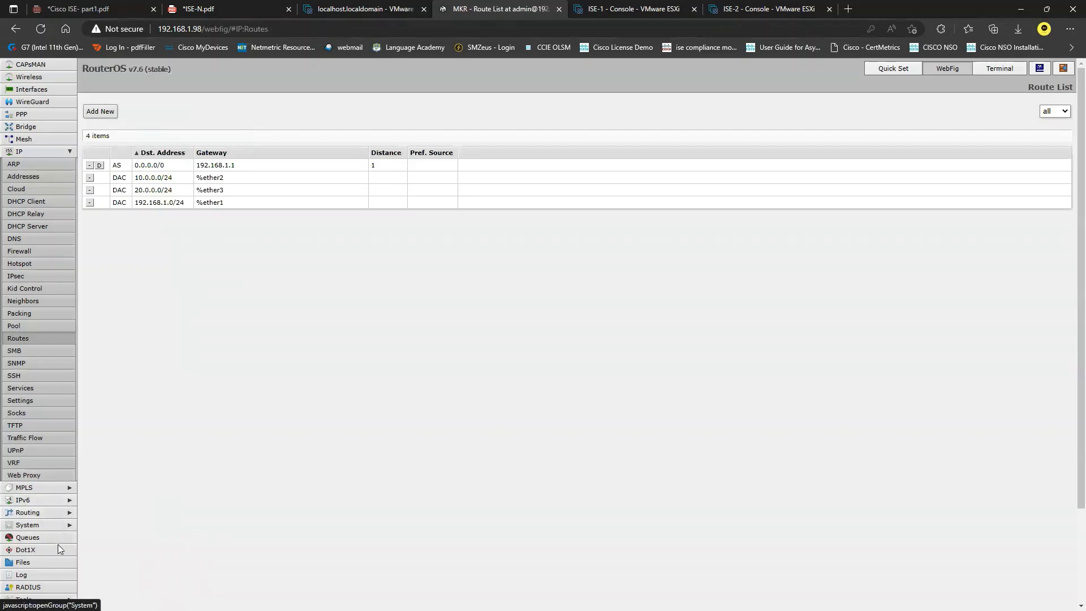
pyautogui.scroll(-3, 58, 546)
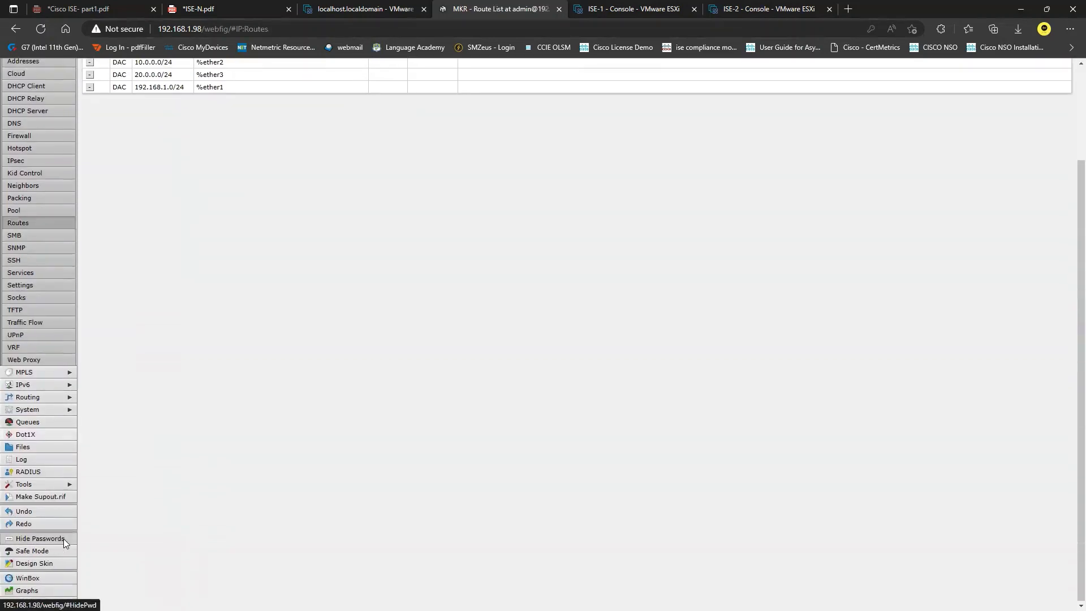
pyautogui.click(69, 486)
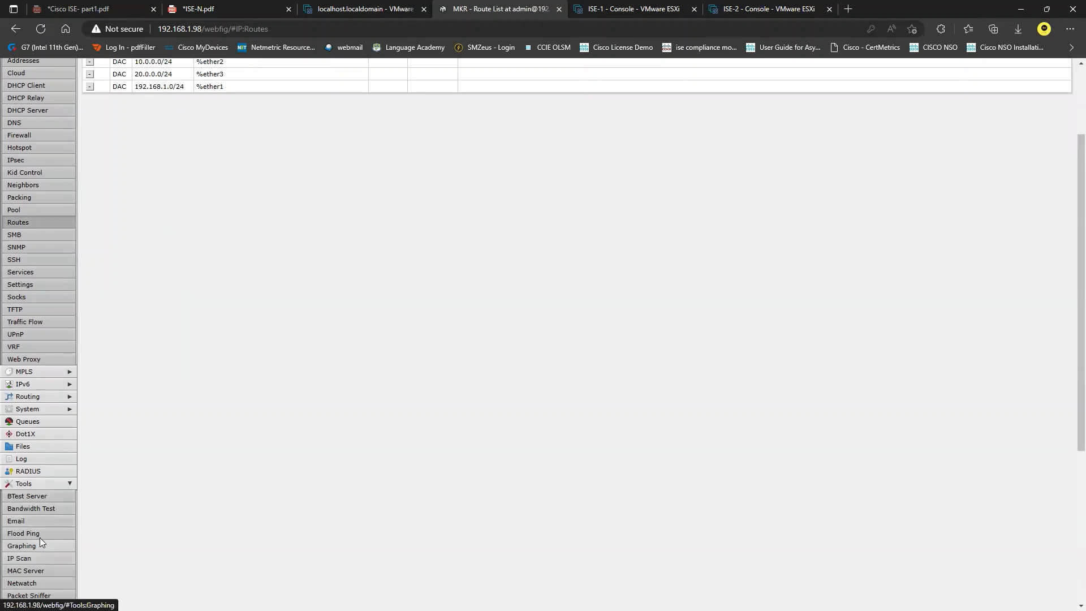
pyautogui.scroll(-5, 40, 537)
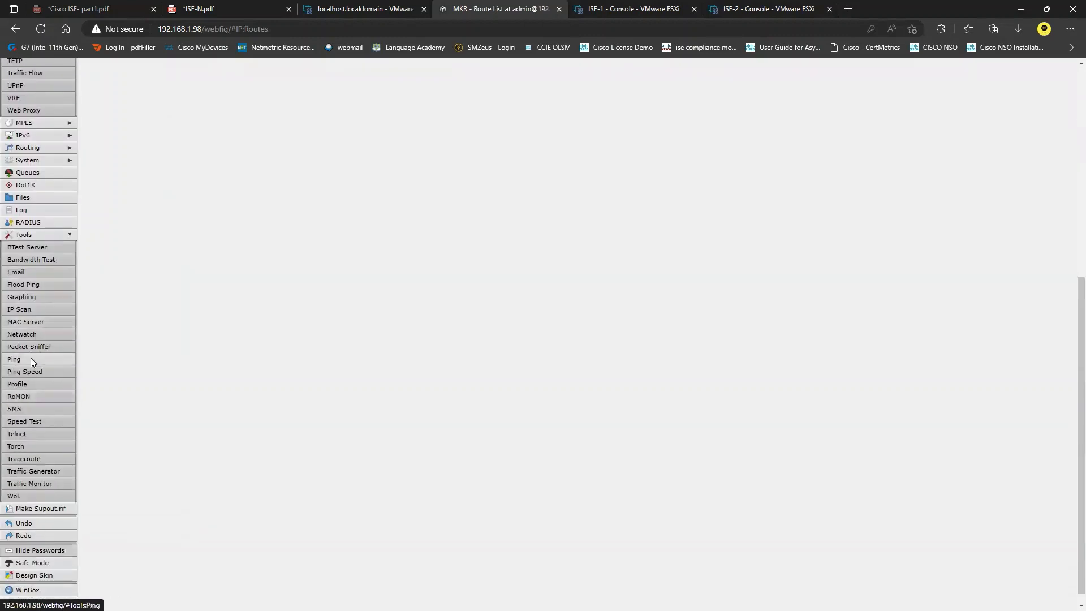
pyautogui.click(31, 360)
pyautogui.moveTo(219, 173); pyautogui.dragTo(161, 179)
pyautogui.write('8.8.8.8')
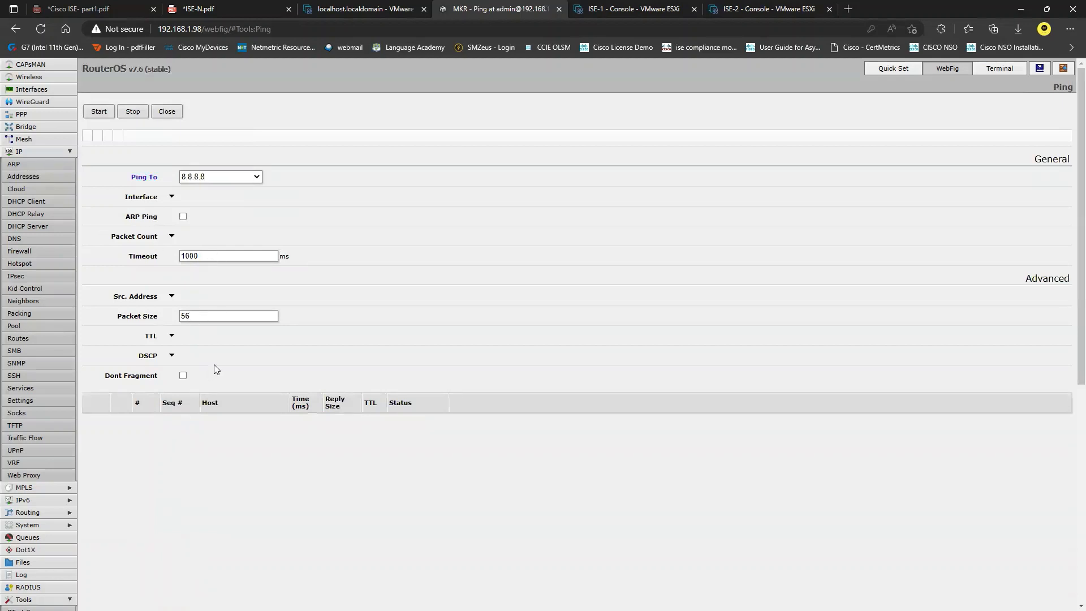
# Step: Ping 8.8.8.8 out of ether1, stopping after 3 of 3 replies with 0% loss
pyautogui.click(172, 197)
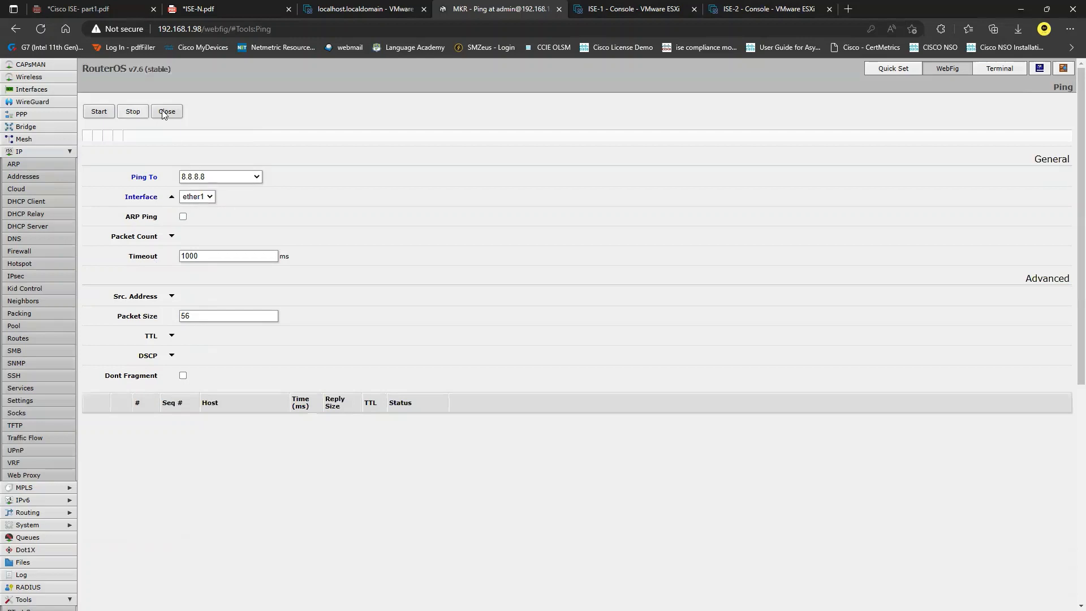
pyautogui.click(98, 114)
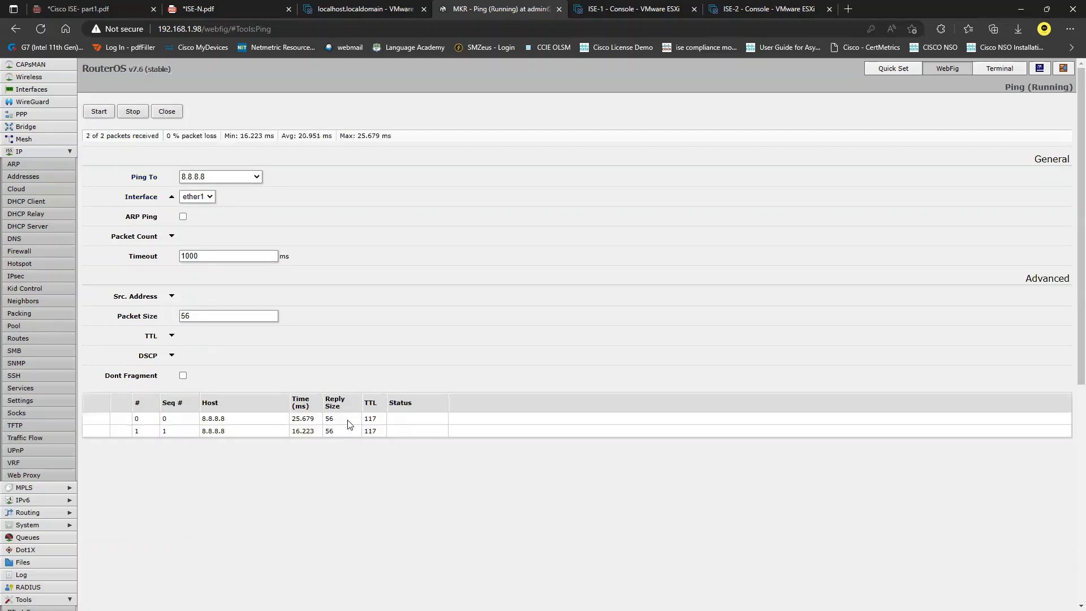
pyautogui.click(135, 113)
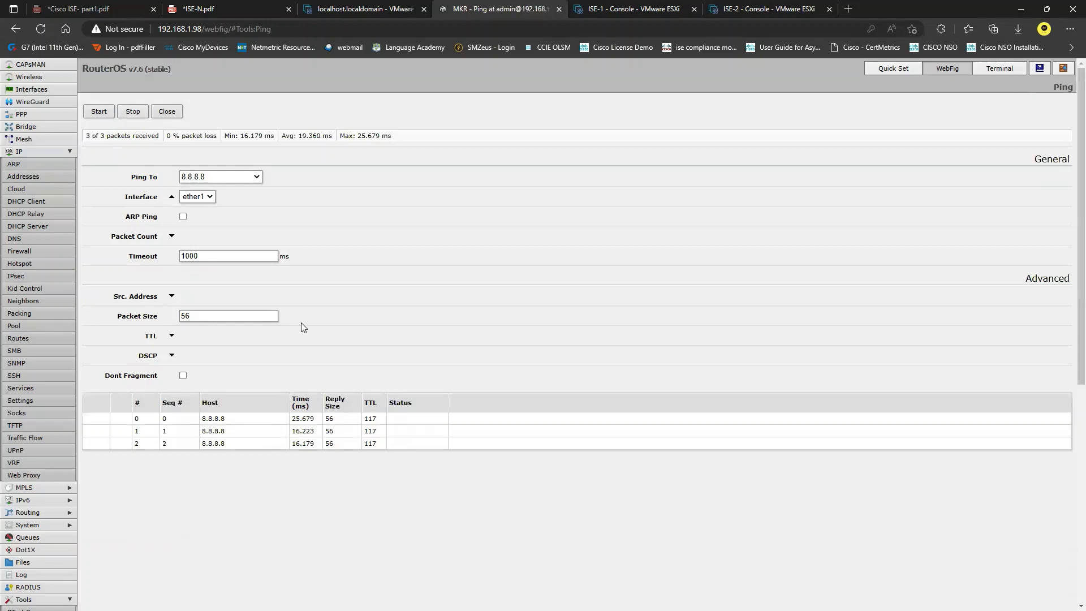
# Step: On ISE-N.pdf, draw the PC-2 → SW-1 → MKR path in red and underline the note by MKR
pyautogui.click(187, 6)
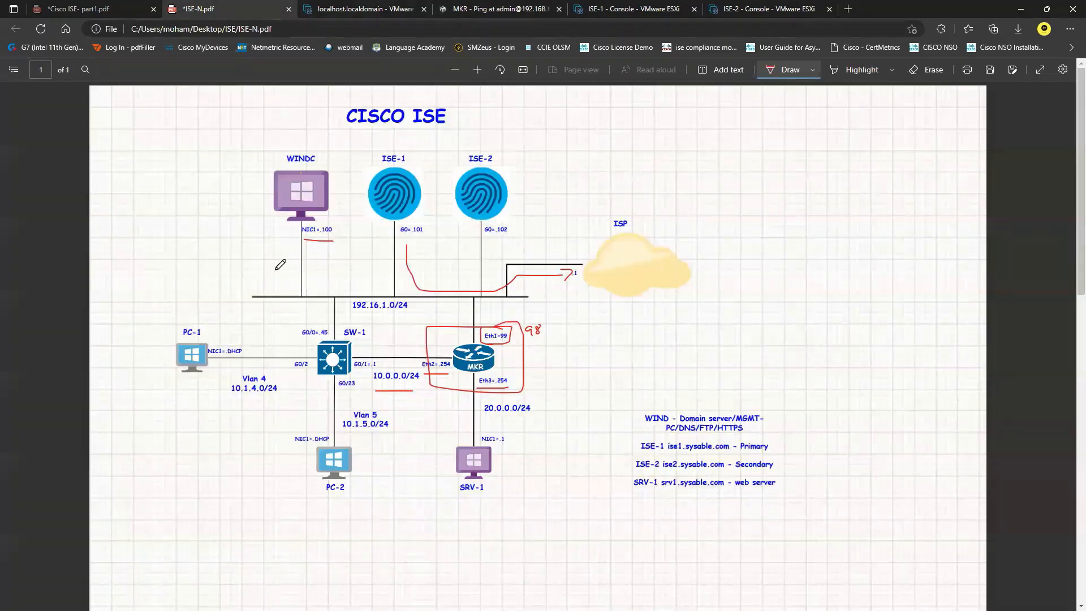
pyautogui.moveTo(335, 447)
pyautogui.mouseDown()
pyautogui.moveTo(346, 362)
pyautogui.moveTo(477, 352)
pyautogui.moveTo(486, 311)
pyautogui.moveTo(538, 356)
pyautogui.mouseUp()
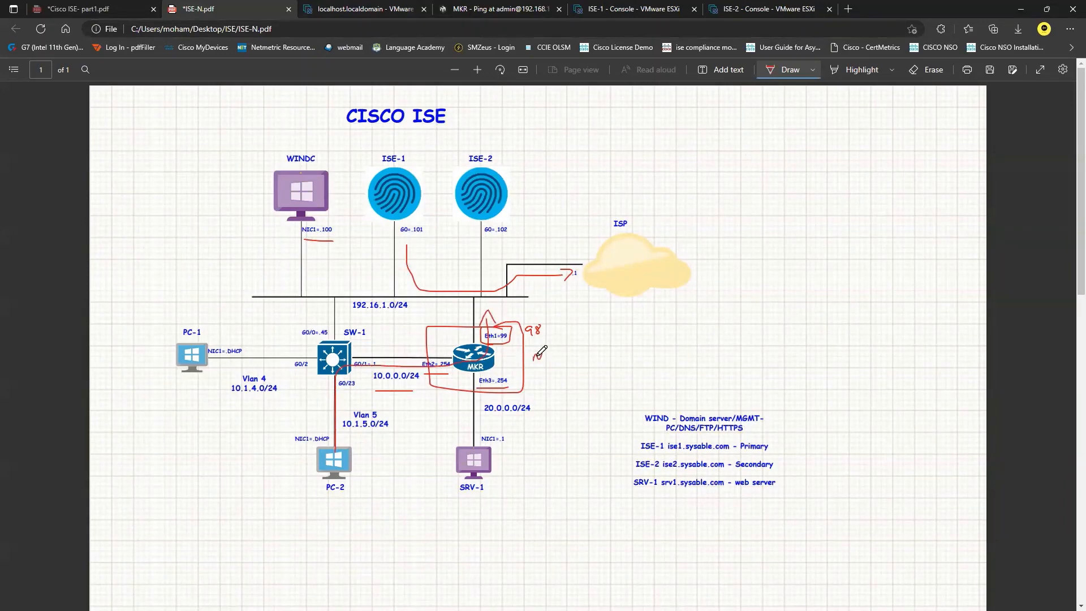
pyautogui.moveTo(551, 351); pyautogui.dragTo(574, 358)
pyautogui.moveTo(548, 368); pyautogui.dragTo(574, 360)
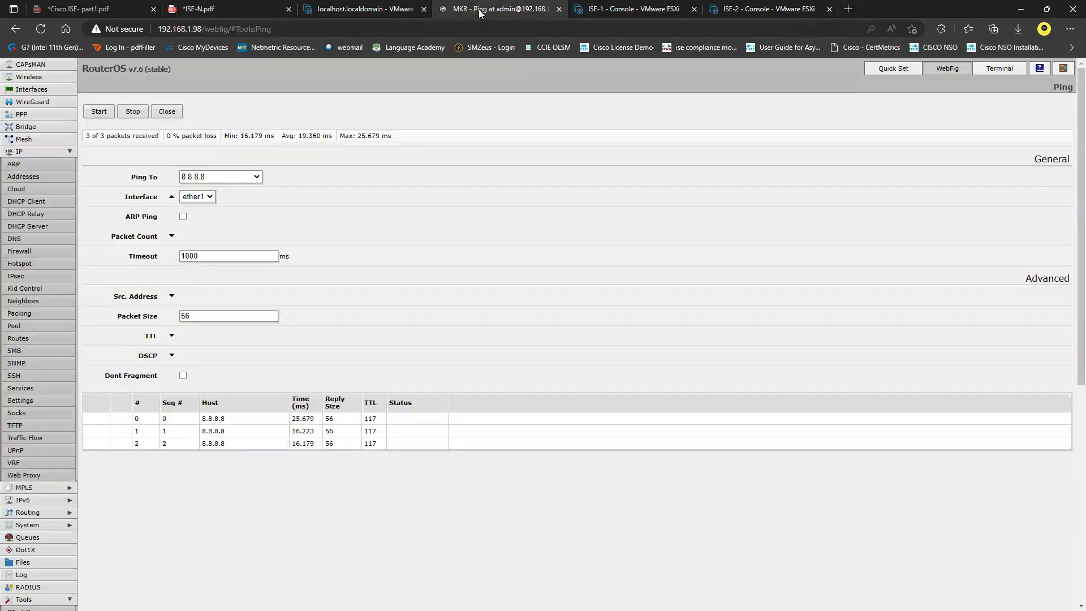
pyautogui.click(444, 10)
# Step: Start a new firewall NAT rule and set its action to masquerade
pyautogui.click(29, 250)
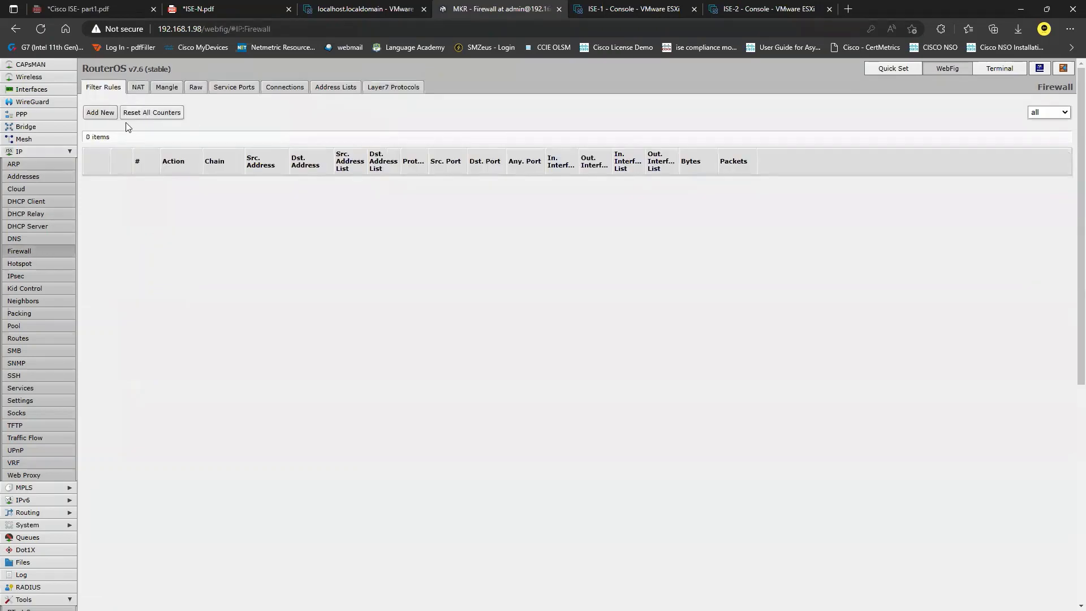
pyautogui.click(138, 87)
pyautogui.click(102, 113)
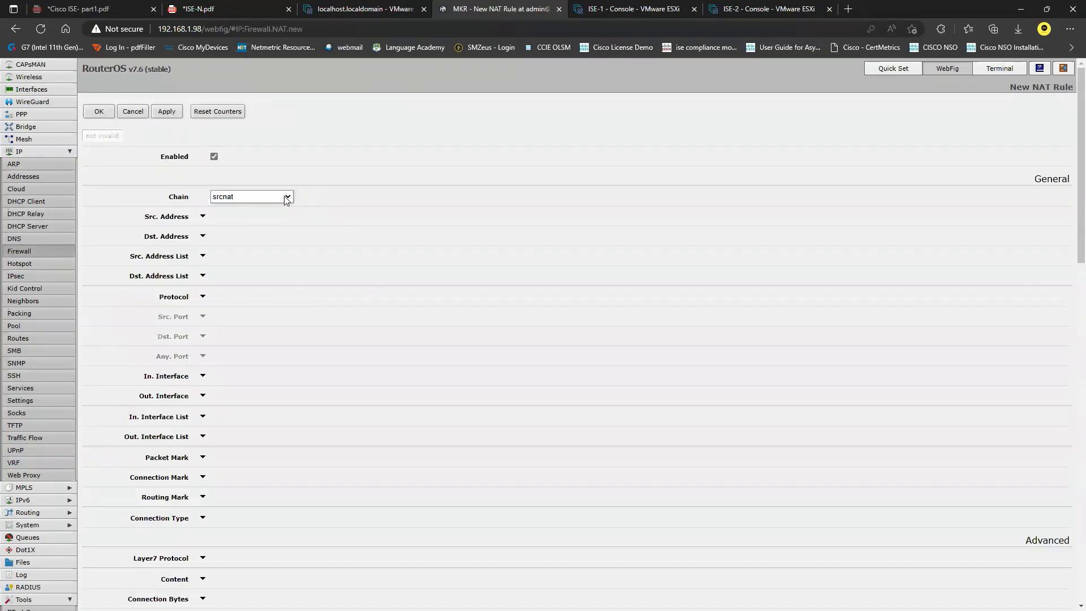
pyautogui.click(203, 218)
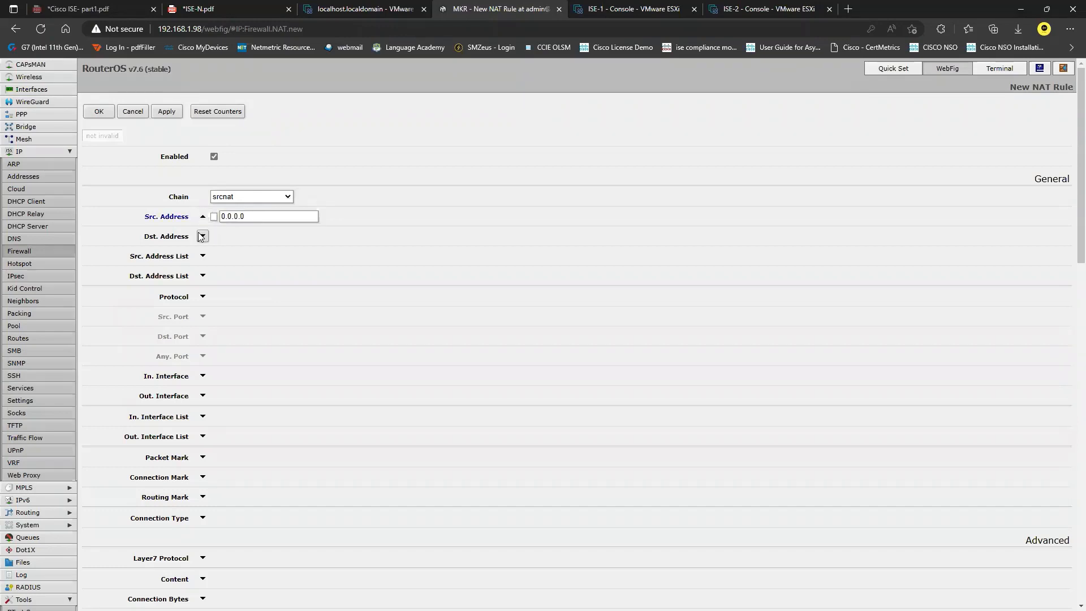
pyautogui.click(202, 236)
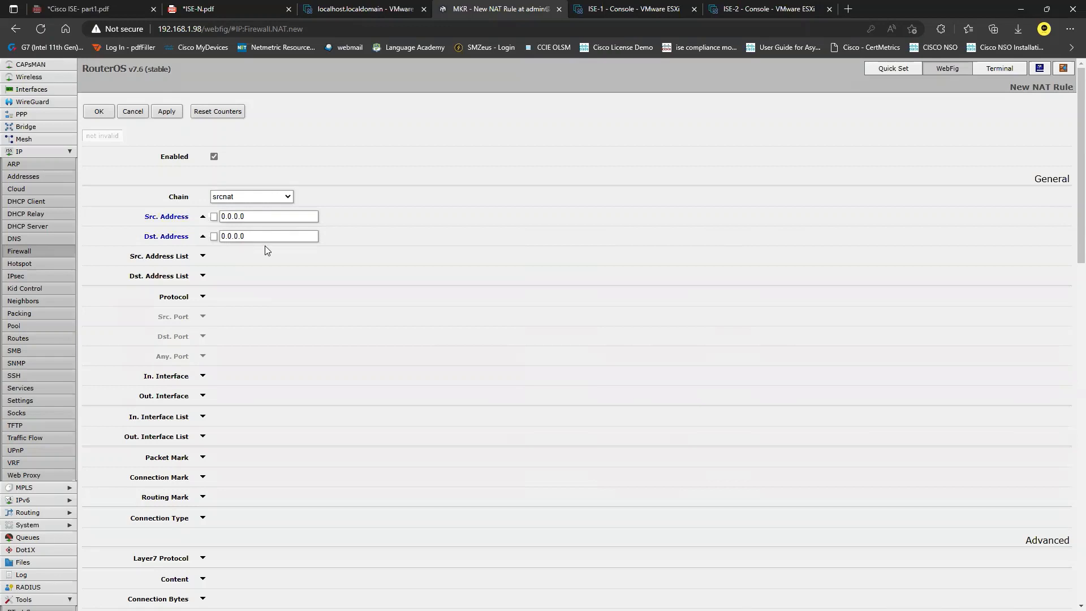
pyautogui.click(202, 216)
pyautogui.click(203, 236)
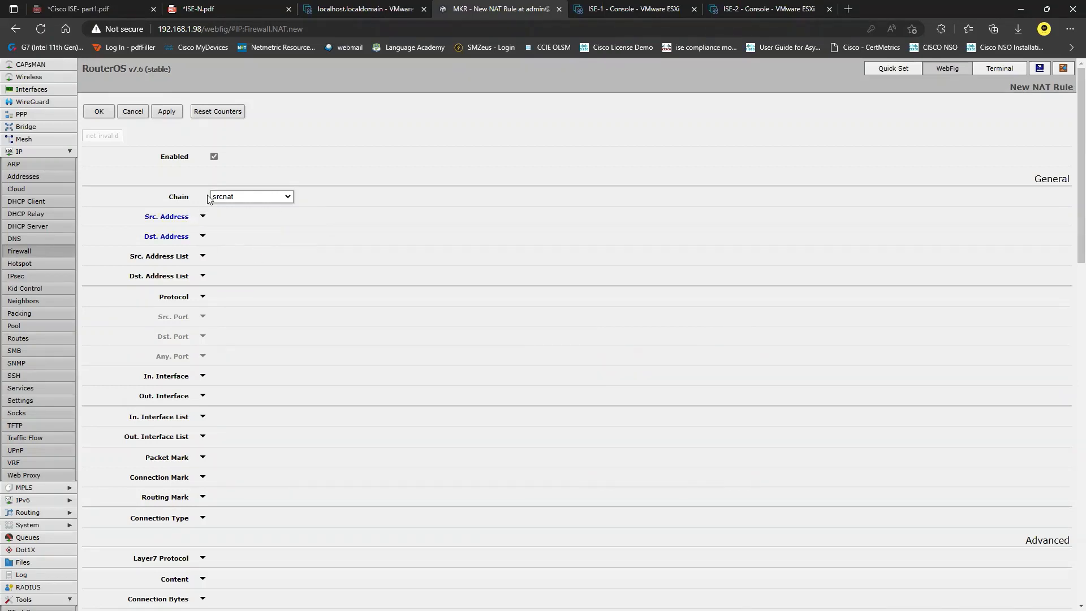
pyautogui.scroll(-3, 260, 344)
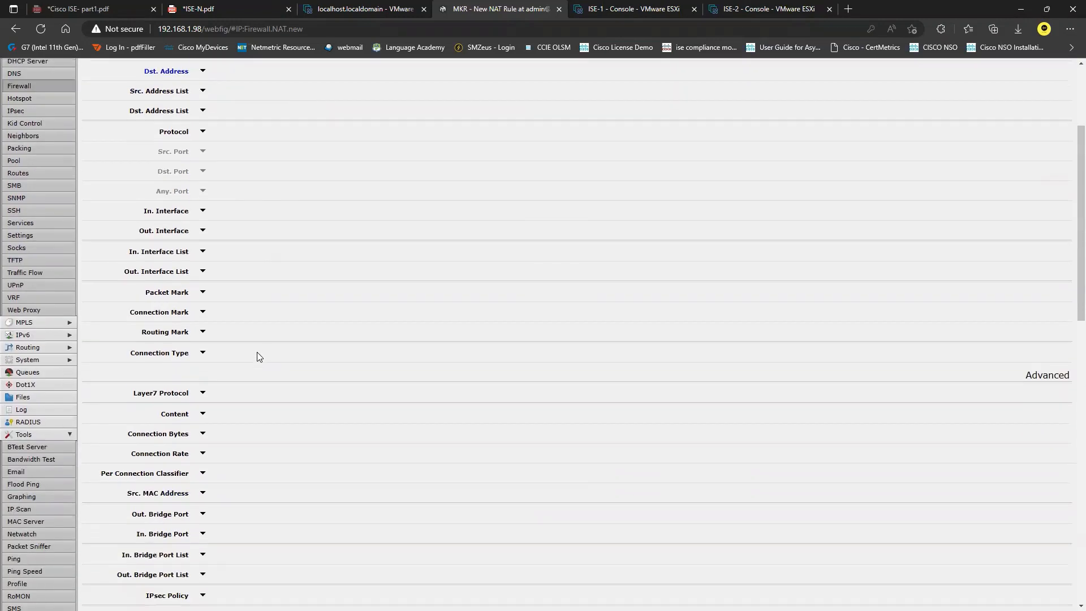
pyautogui.scroll(-10, 257, 356)
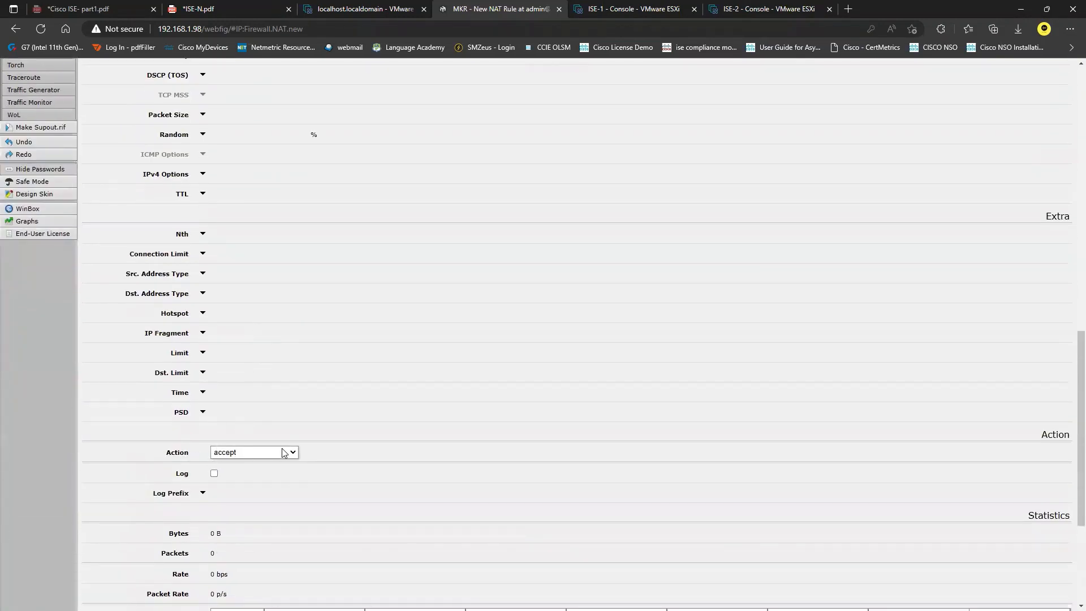
pyautogui.click(290, 453)
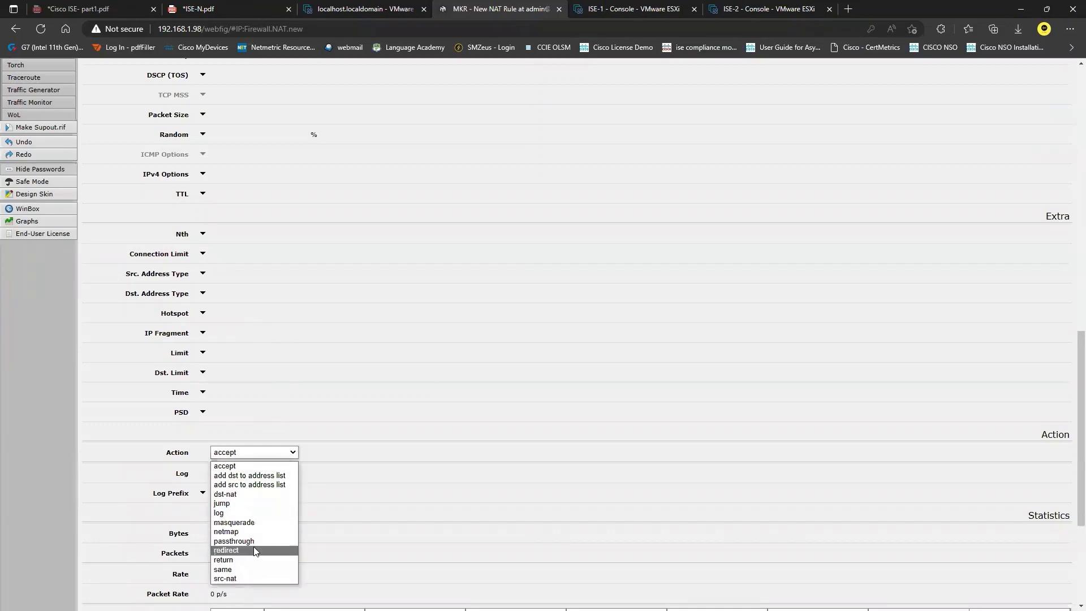
pyautogui.click(277, 522)
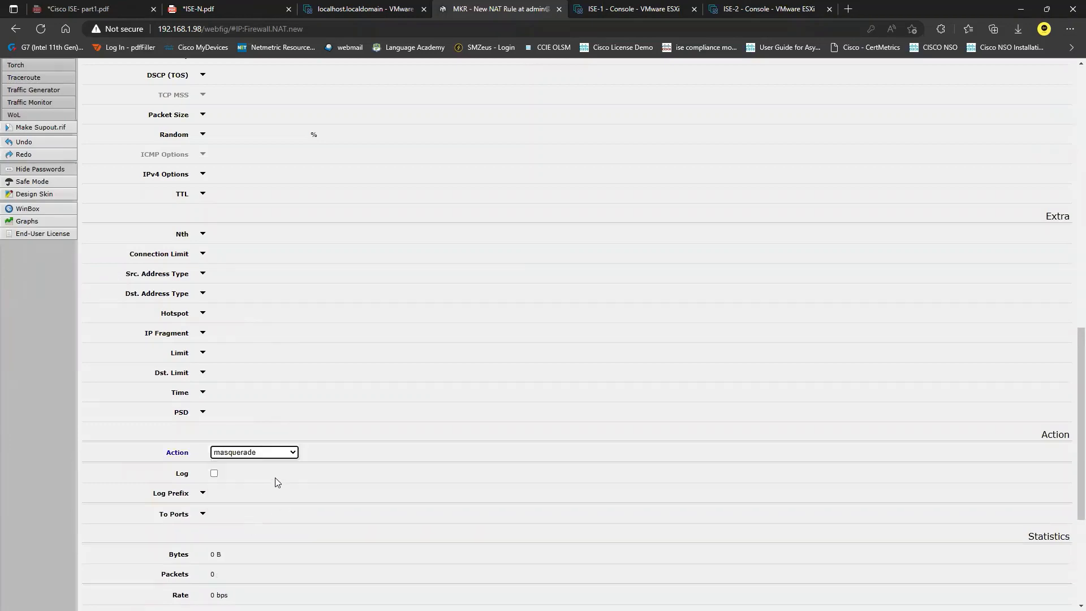
# Step: Save the srcnat masquerade rule and log out of WebFig
pyautogui.scroll(1, 282, 455)
pyautogui.scroll(13, 282, 455)
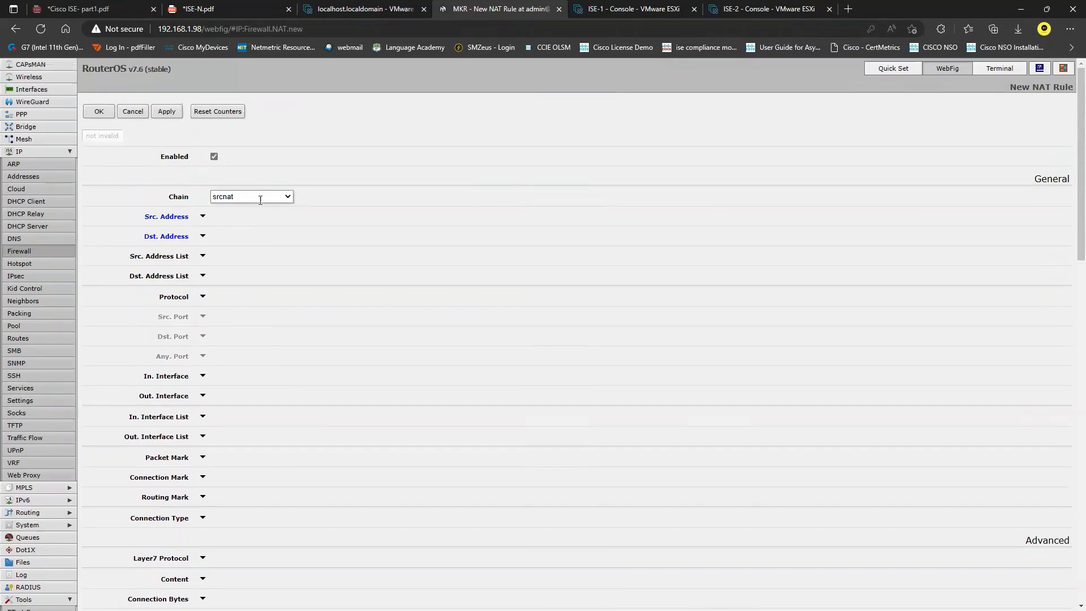
pyautogui.scroll(-6, 294, 350)
pyautogui.scroll(-10, 294, 350)
pyautogui.scroll(12, 280, 295)
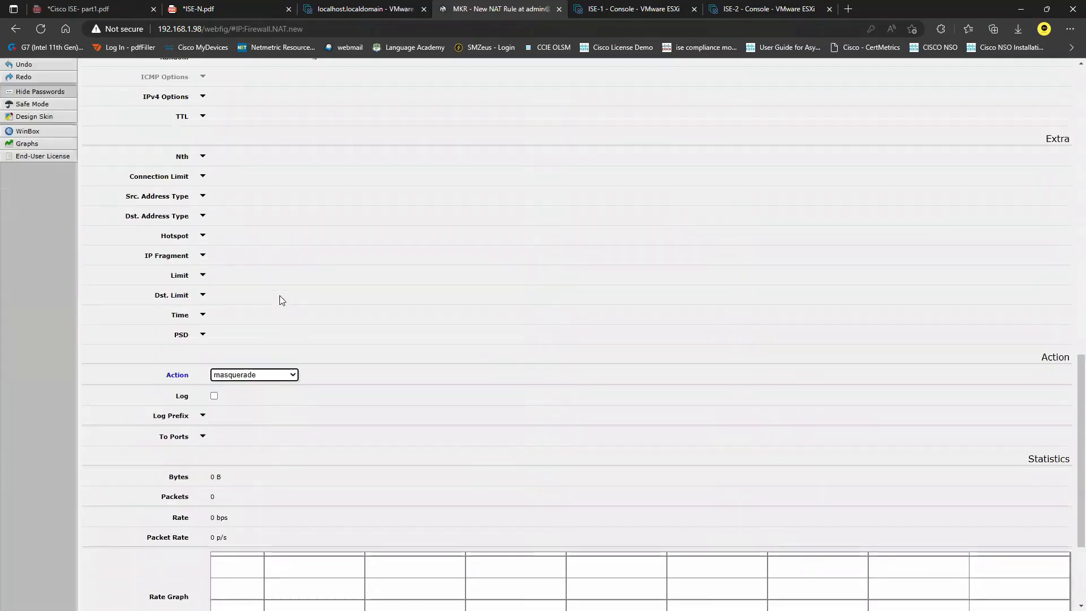
pyautogui.scroll(3, 279, 297)
pyautogui.click(167, 112)
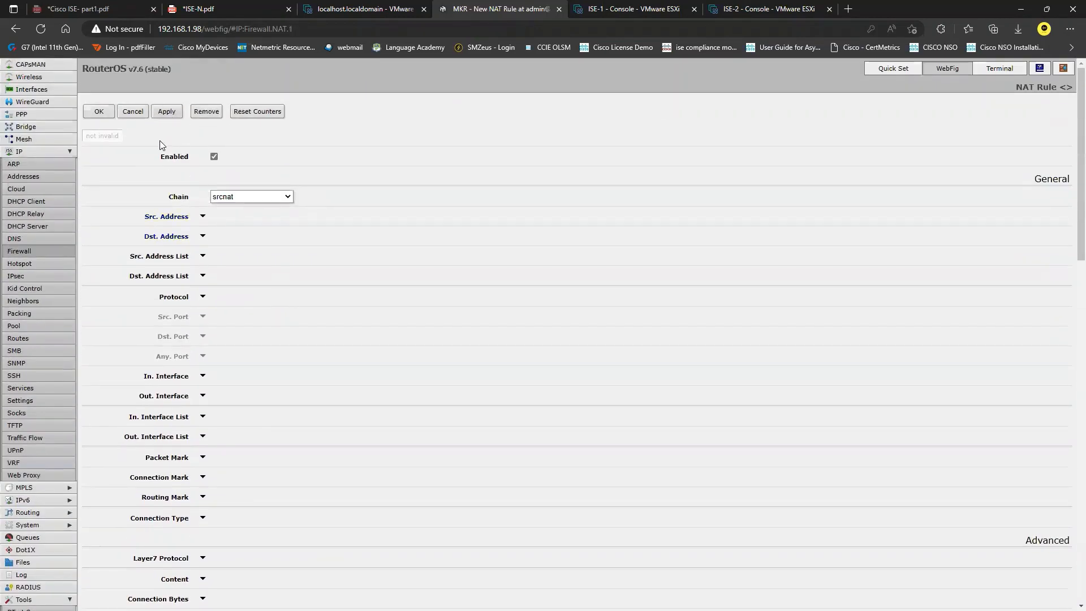
pyautogui.click(98, 111)
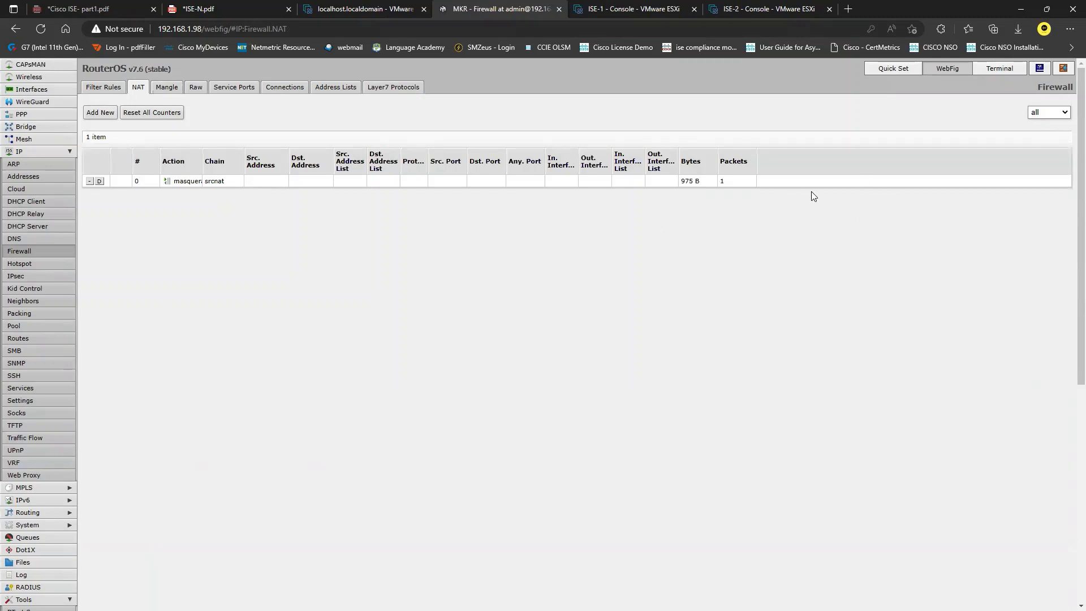
pyautogui.click(1063, 69)
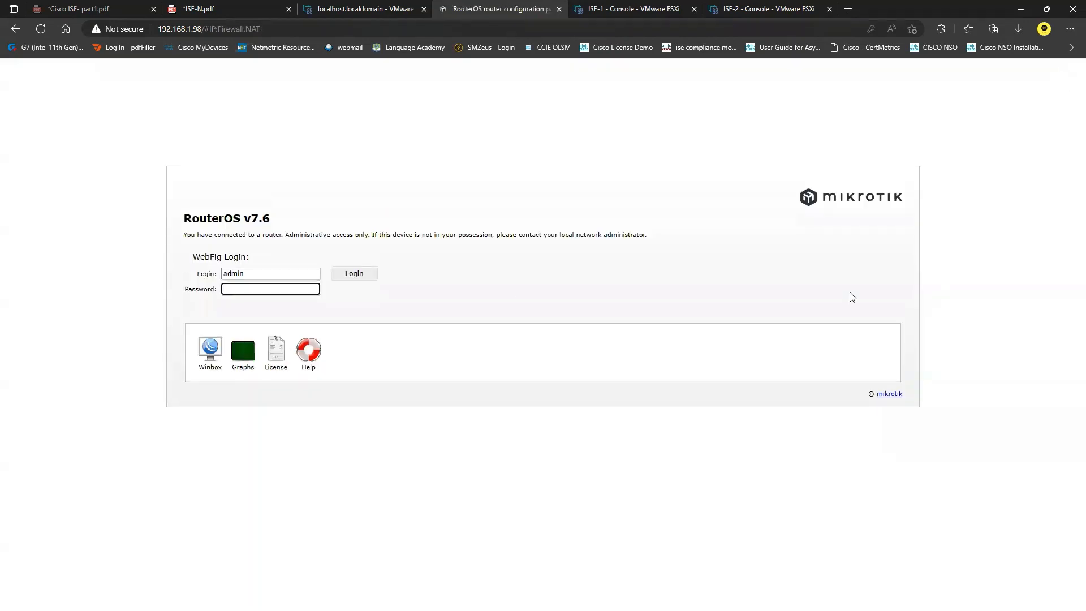
# Step: Close the router tab and rerun 'show application status ise' on ISE-1, marking the initializing Application Server
pyautogui.click(558, 9)
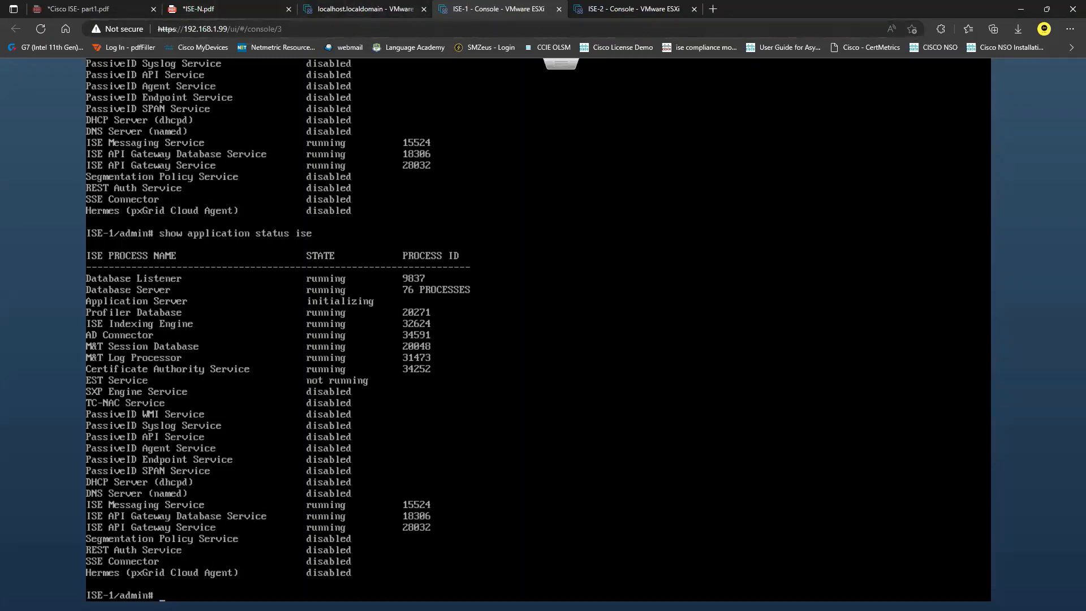
pyautogui.press('Up')
pyautogui.press('Return')
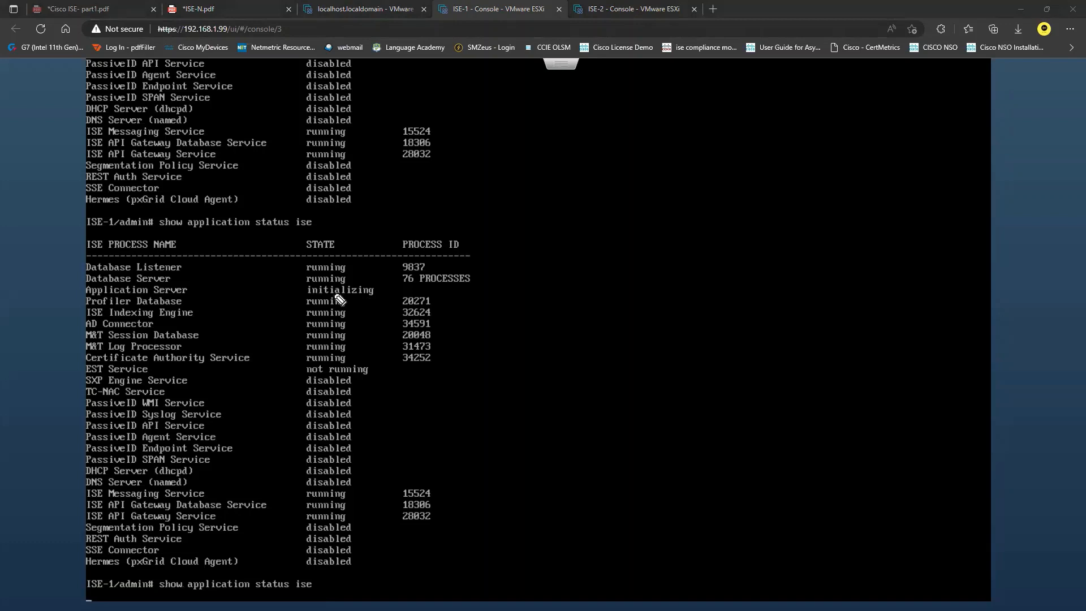
pyautogui.moveTo(379, 291); pyautogui.dragTo(390, 291)
# Step: Recall the ISE status command on the ISE-2 console, checking ISE-1 in between
pyautogui.click(647, 10)
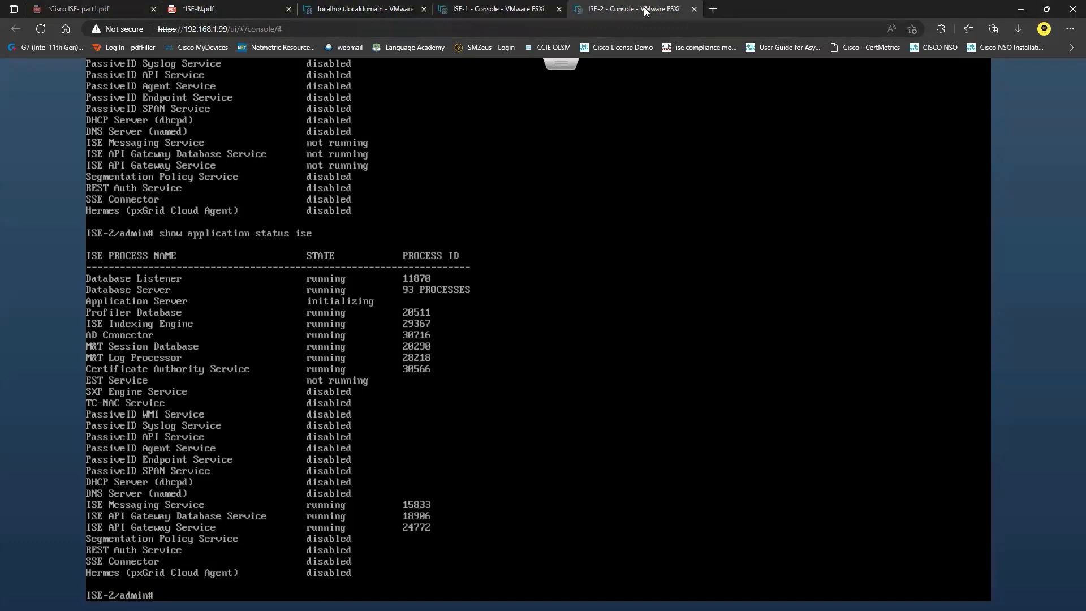
pyautogui.click(512, 9)
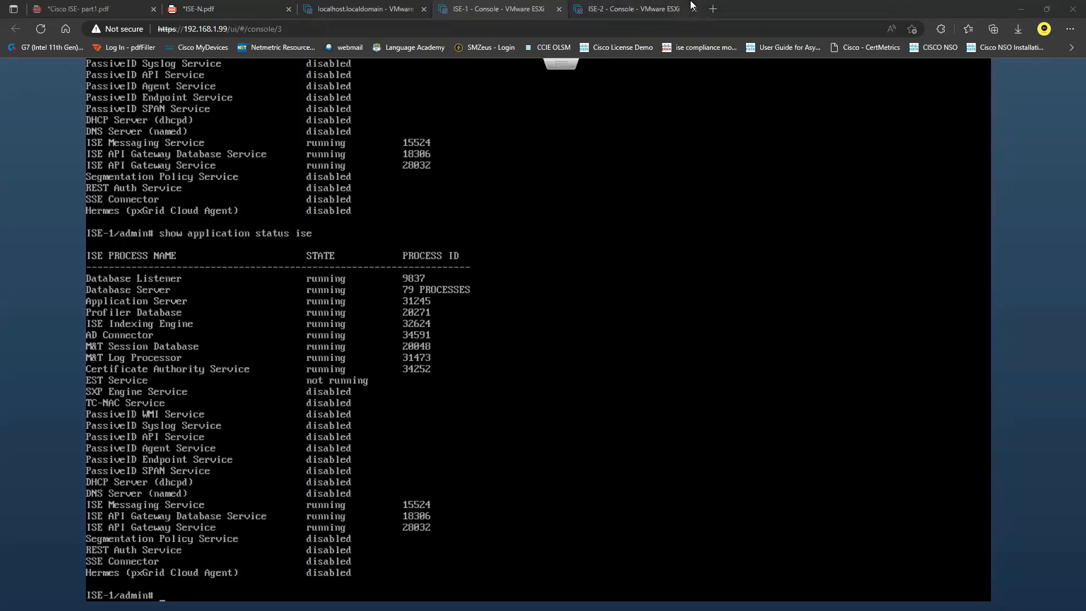
pyautogui.click(638, 10)
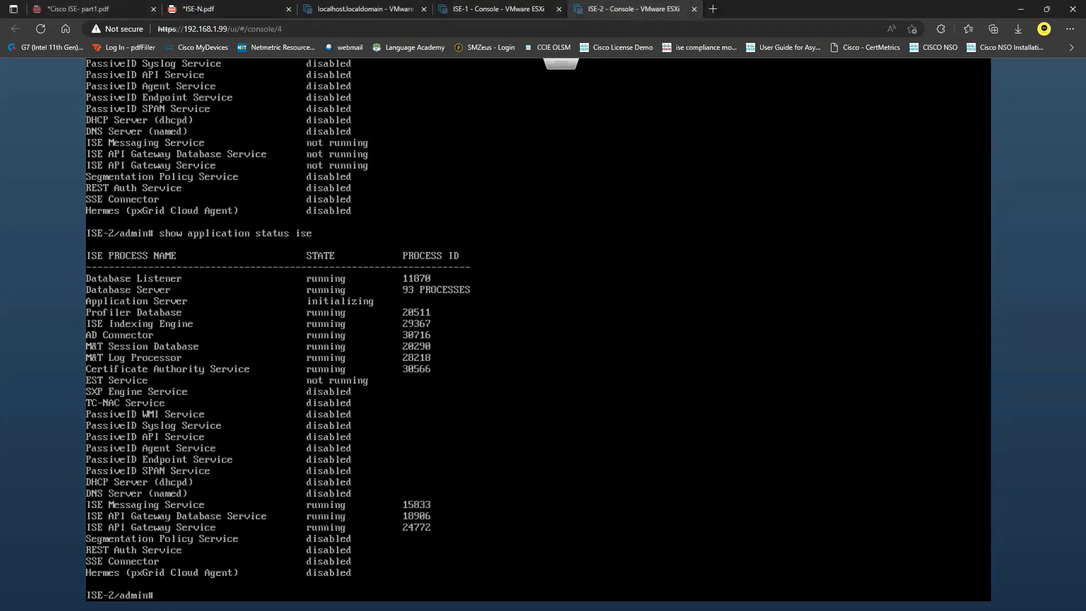
pyautogui.press('Up')
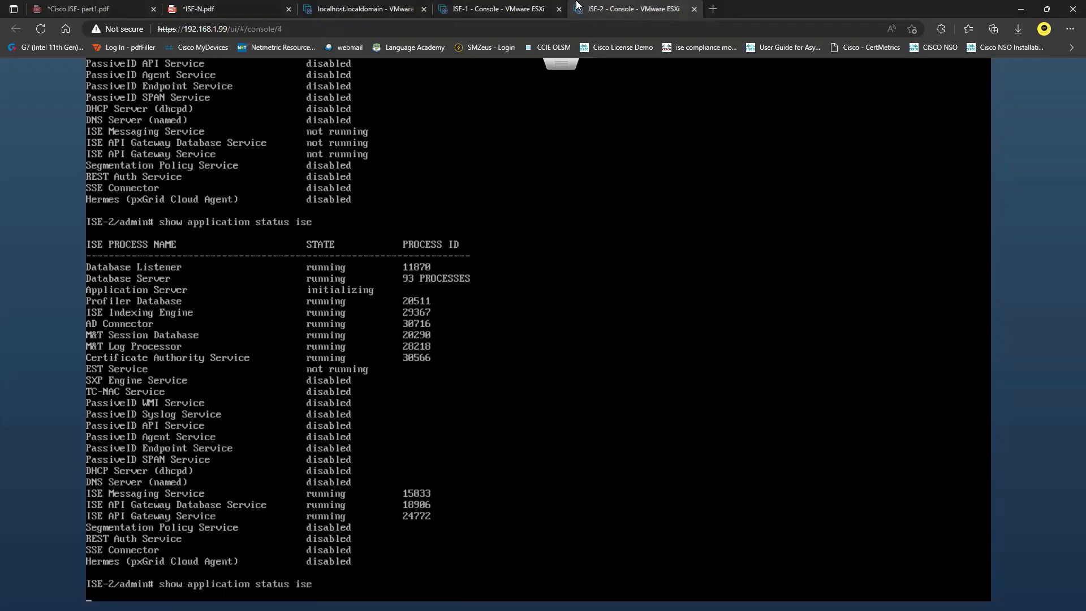
pyautogui.click(500, 10)
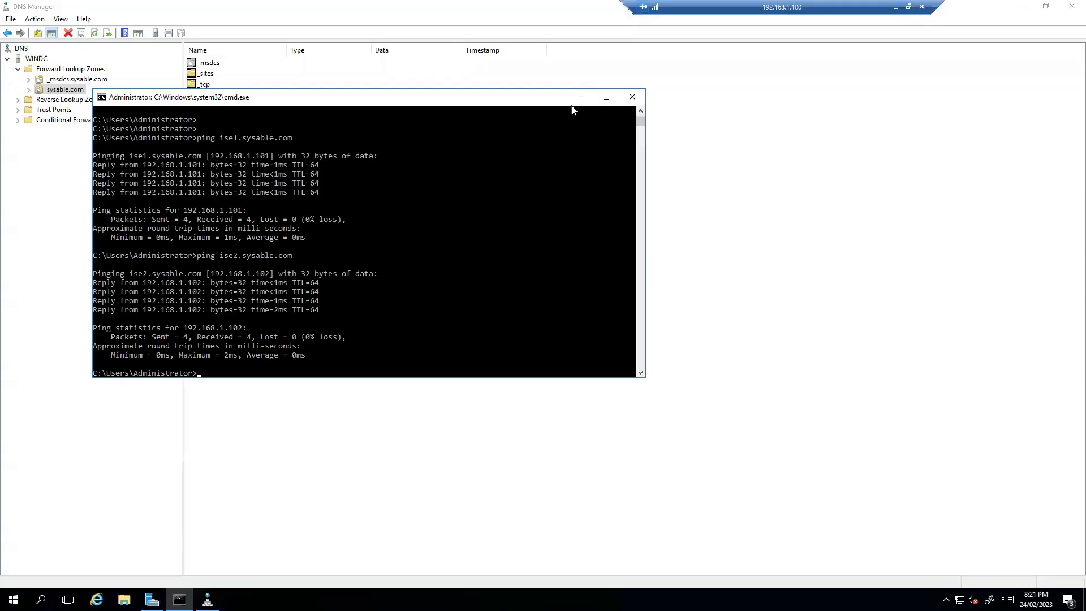
# Step: Turn IE Enhanced Security Configuration off for administrators and users in Server Manager's Local Server
pyautogui.click(572, 100)
pyautogui.click(1072, 6)
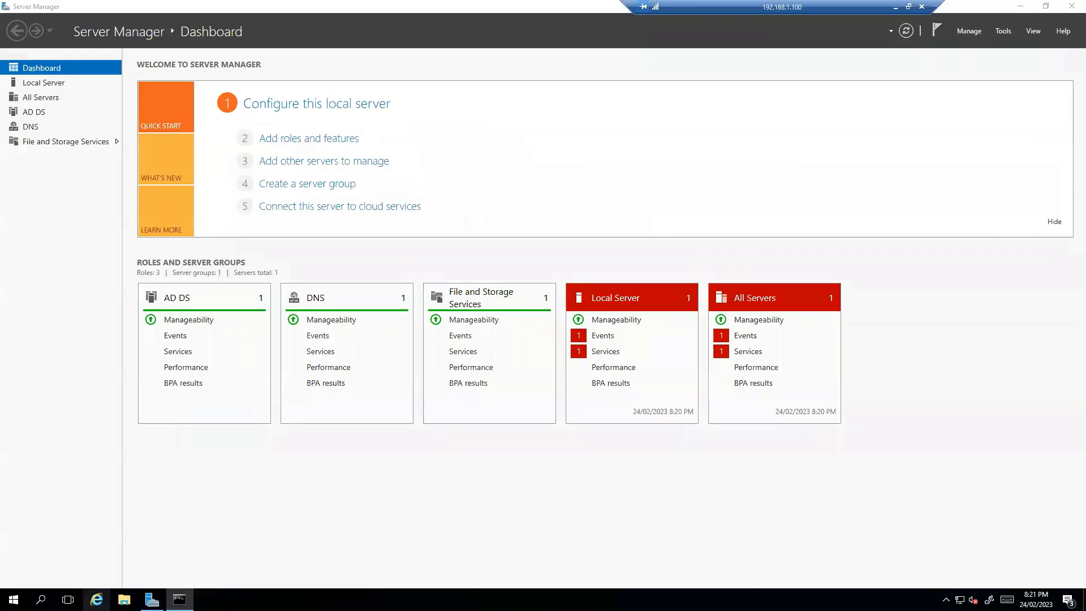
pyautogui.click(52, 83)
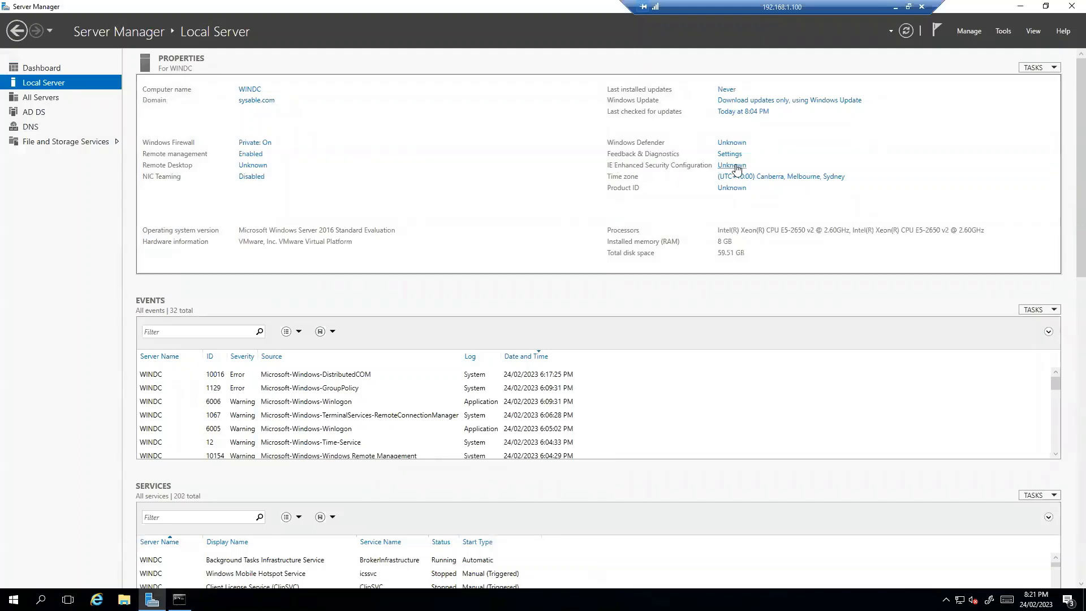
pyautogui.click(727, 166)
pyautogui.click(478, 286)
pyautogui.click(472, 352)
pyautogui.click(569, 407)
# Step: Launch Internet Explorer with recommended settings, maximize it, and select the address bar
pyautogui.click(96, 599)
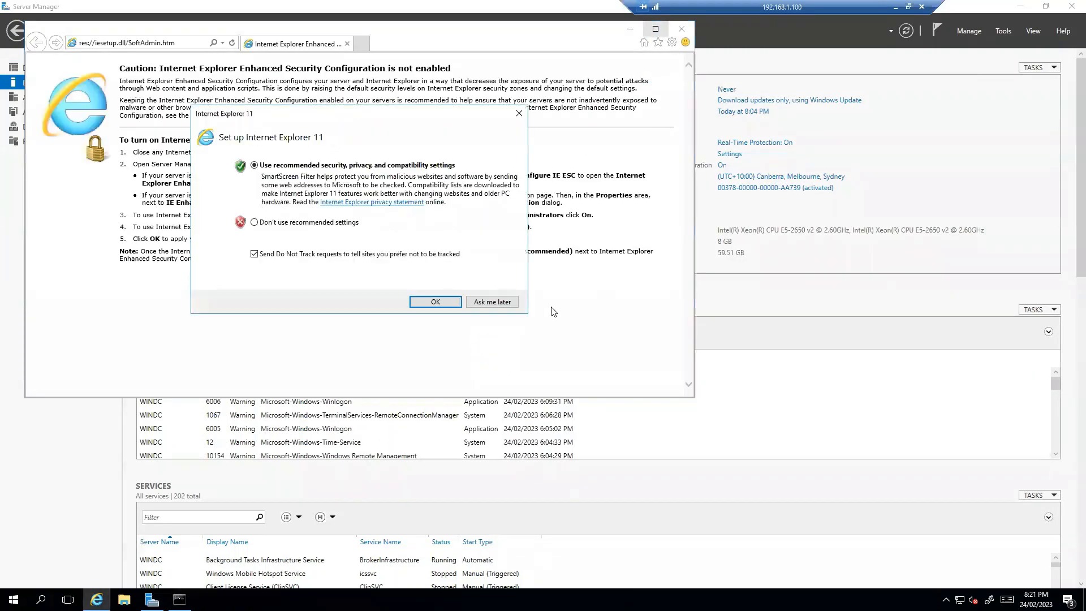
pyautogui.click(433, 302)
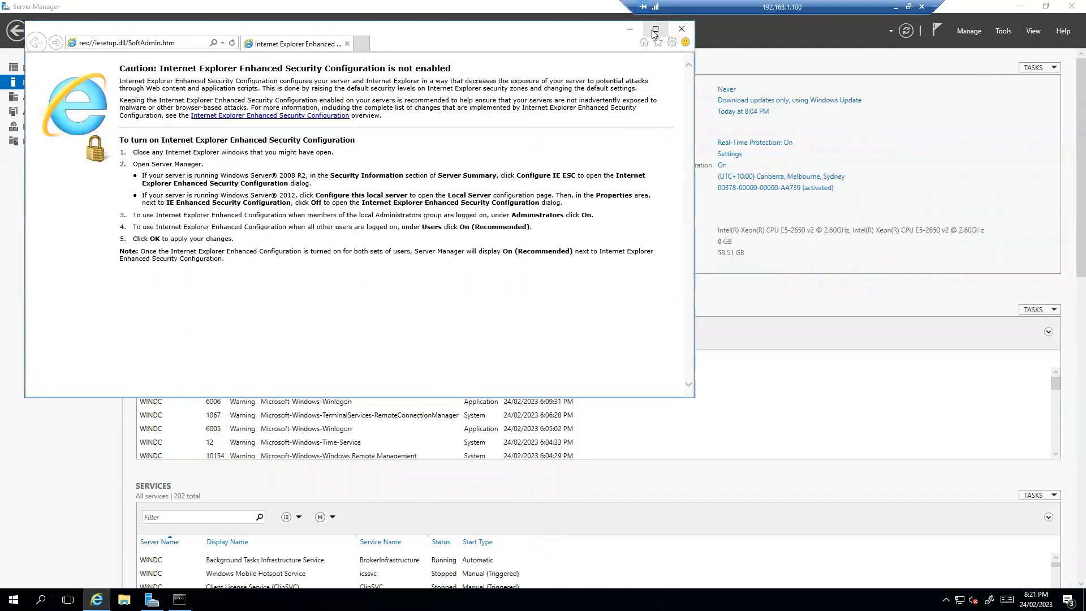
pyautogui.click(655, 29)
pyautogui.click(228, 24)
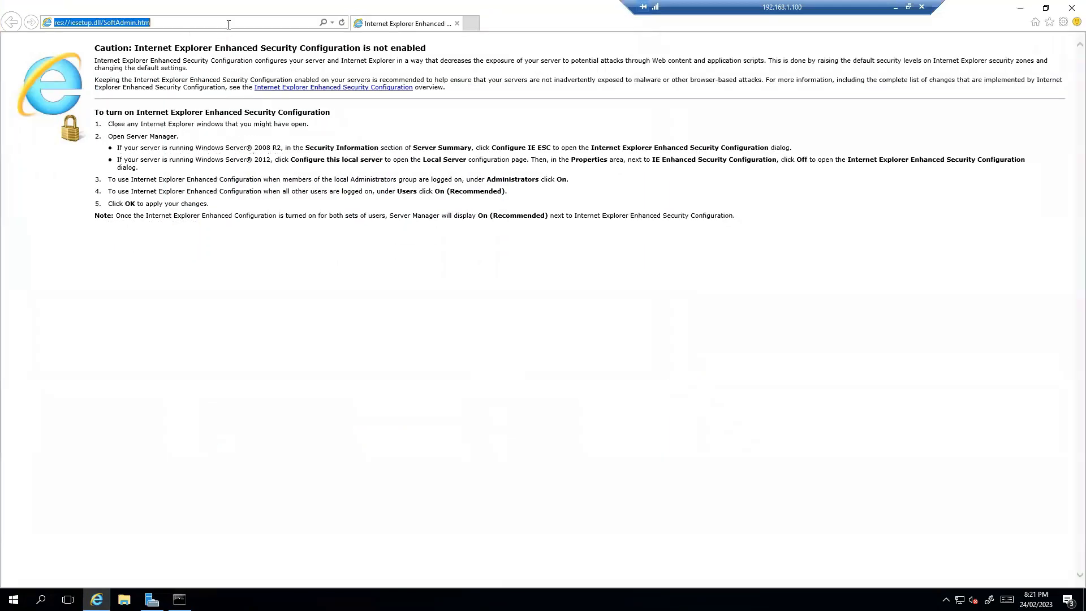
pyautogui.write('https://ise1.sysable.com')
pyautogui.press('Return')
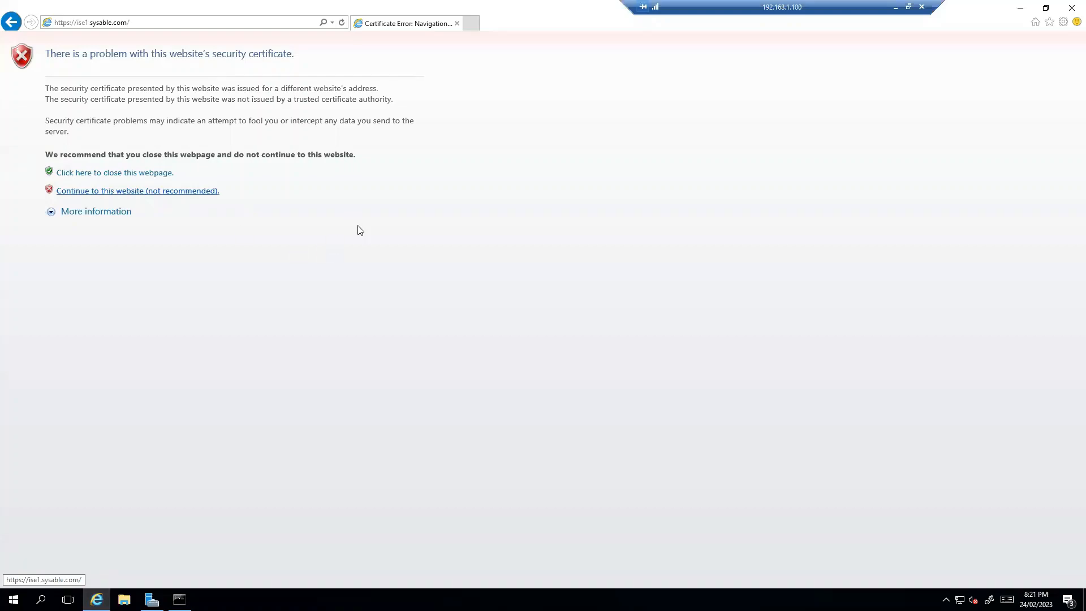
pyautogui.click(353, 220)
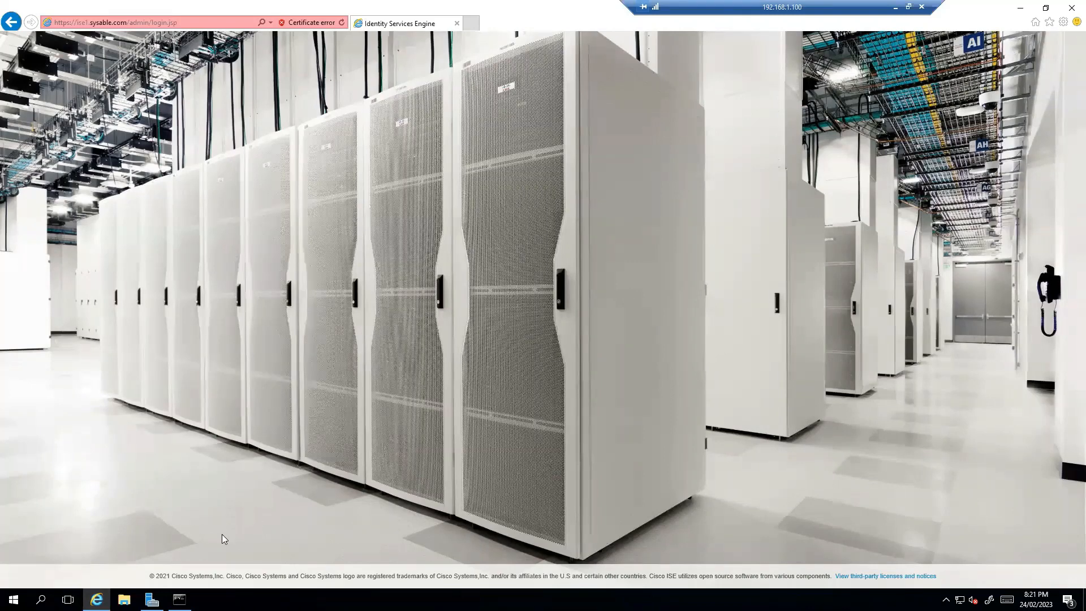
pyautogui.click(472, 23)
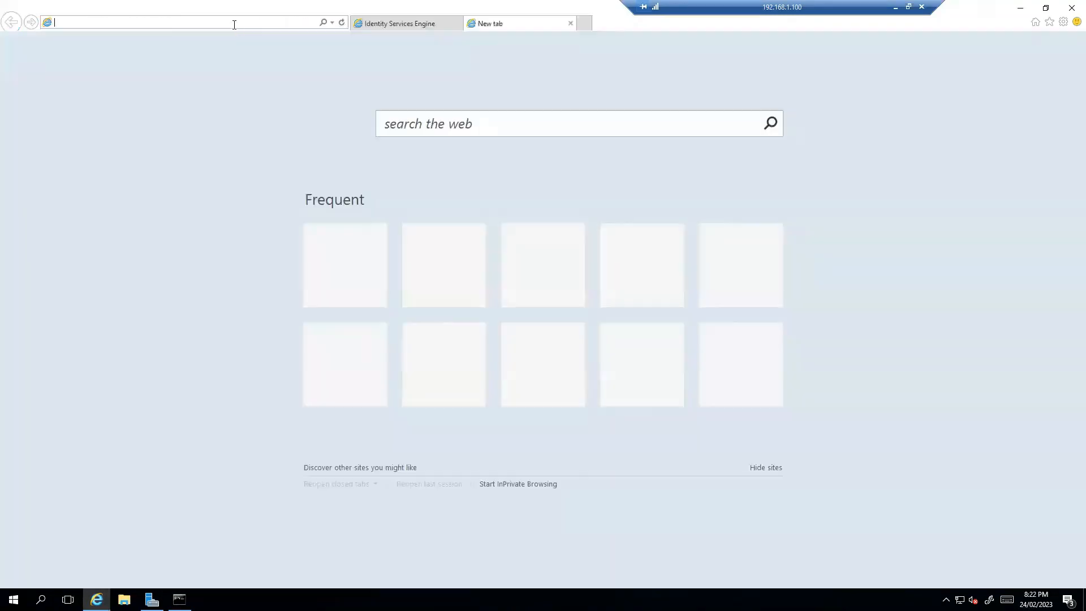
# Step: Search for 'google' from the address bar and open the Google homepage
pyautogui.write('fo')
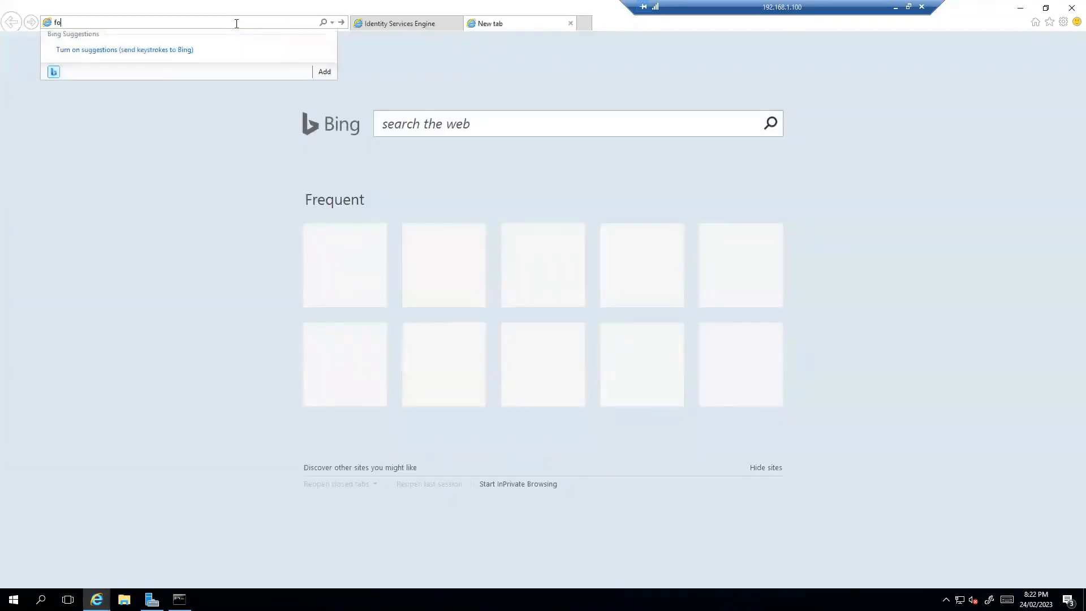
pyautogui.press('BackSpace')
pyautogui.write('gogl')
pyautogui.press('BackSpace')
pyautogui.press('BackSpace')
pyautogui.write('ogle')
pyautogui.press('Return')
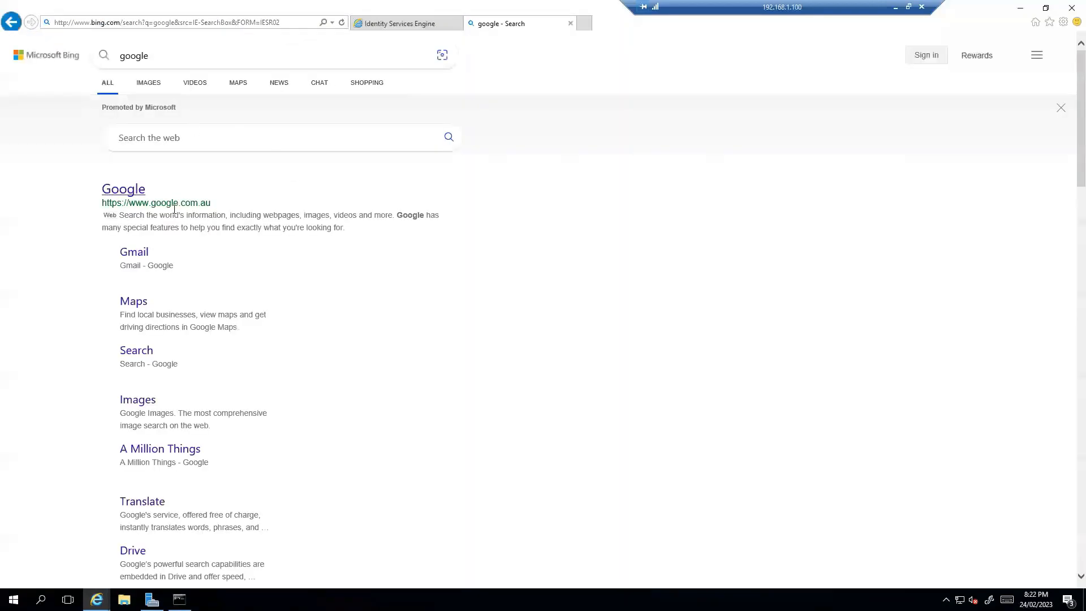
pyautogui.click(121, 190)
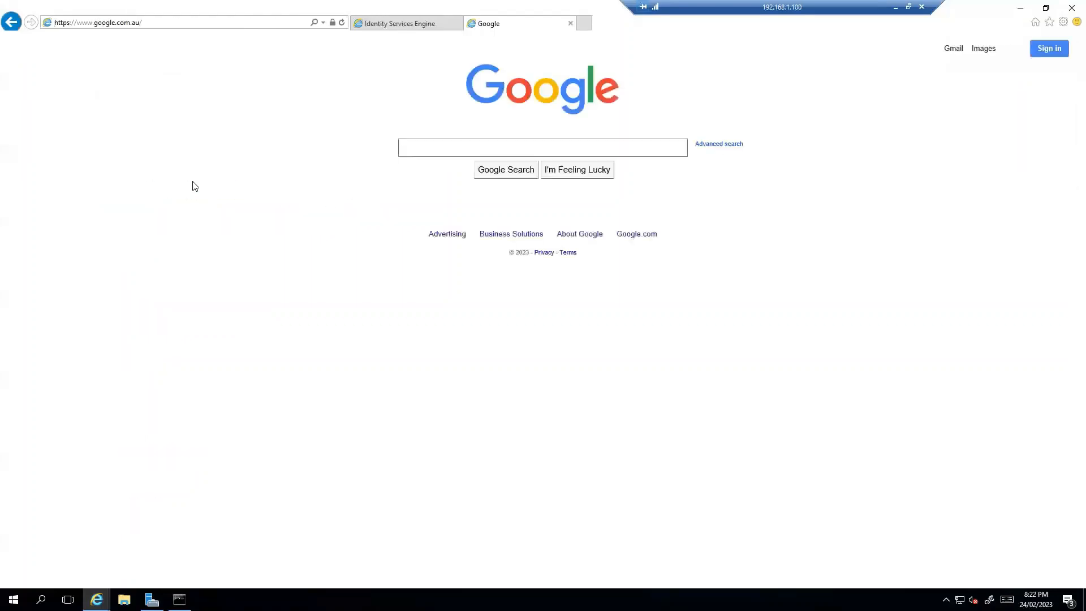
# Step: Google 'firefox download' and open Mozilla's Download Firefox for Desktop result
pyautogui.click(552, 148)
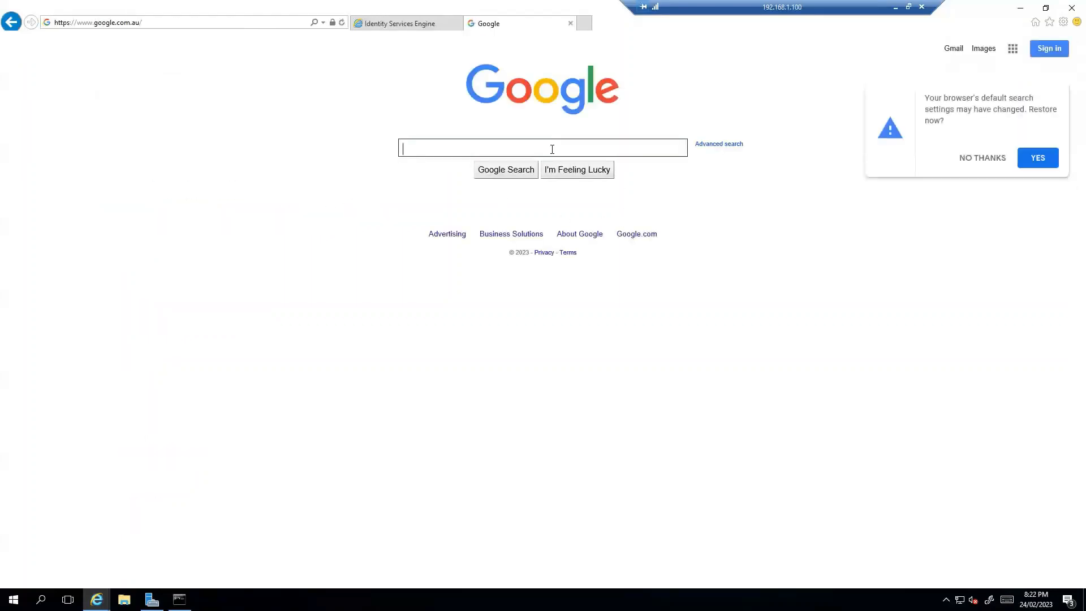
pyautogui.write('firefox dow')
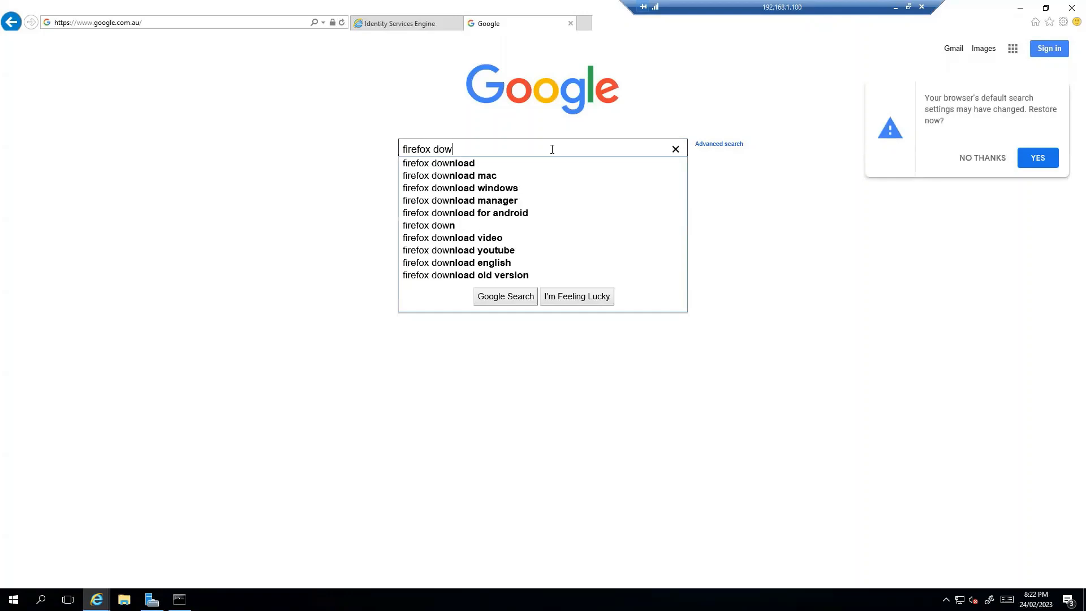
pyautogui.click(513, 164)
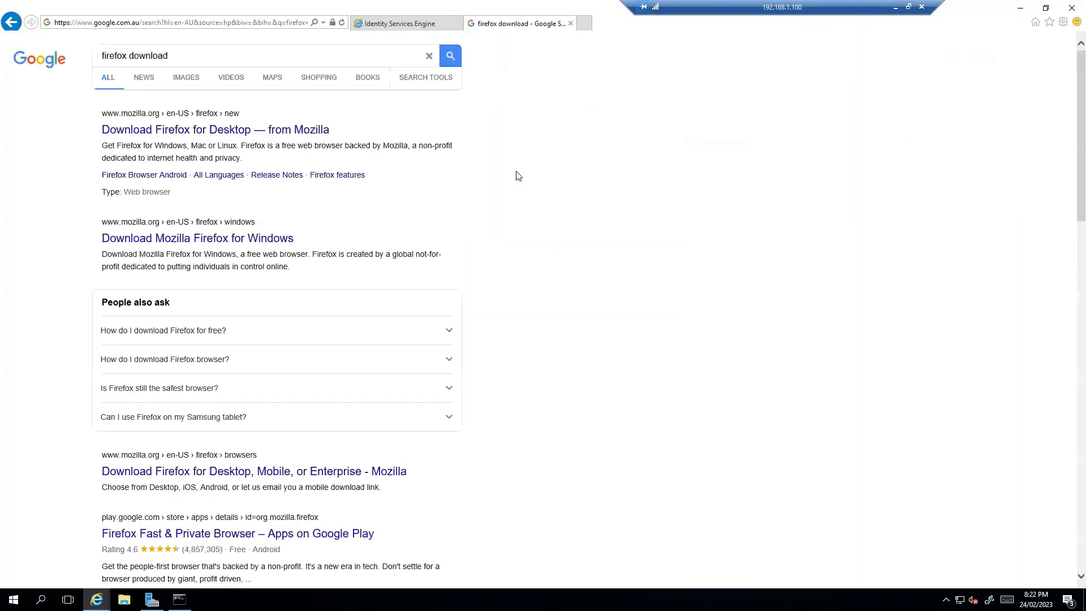
pyautogui.click(217, 130)
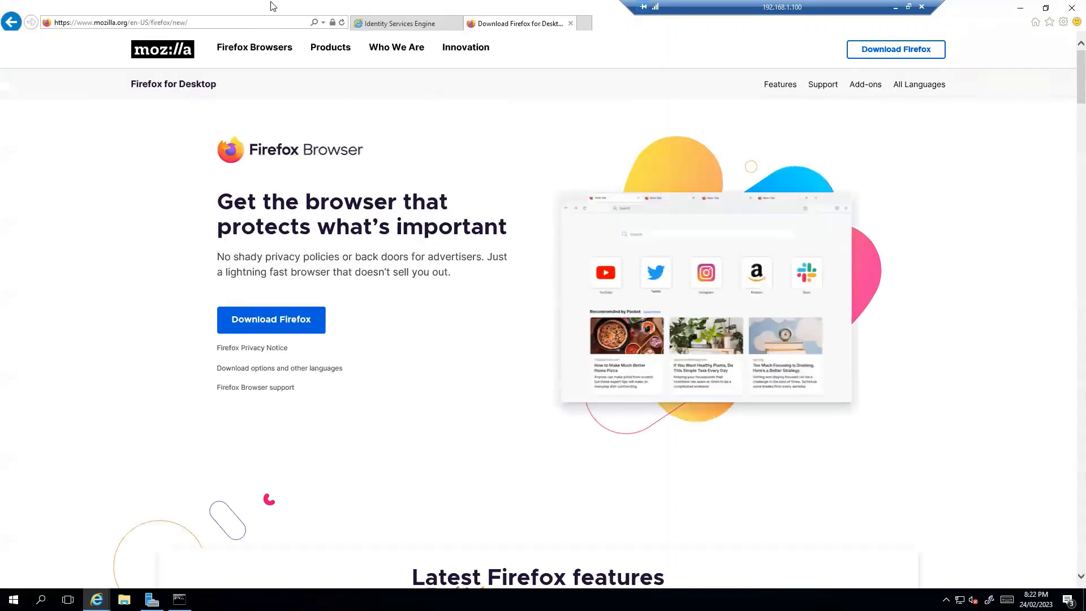
# Step: Download and run Firefox Installer.exe, then close the Identity Services Engine tab
pyautogui.click(362, 24)
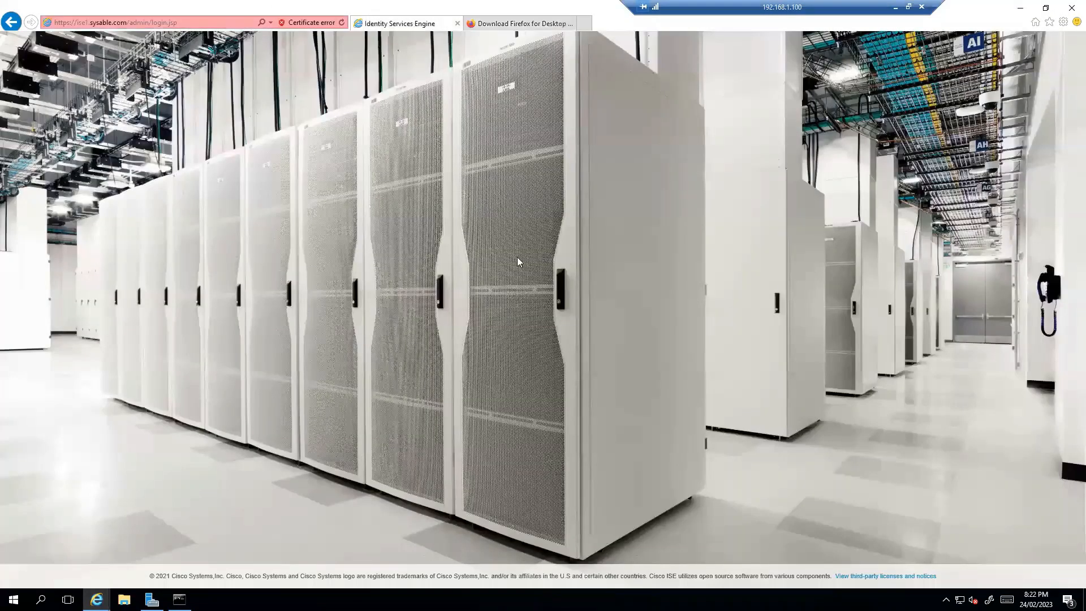
pyautogui.click(517, 26)
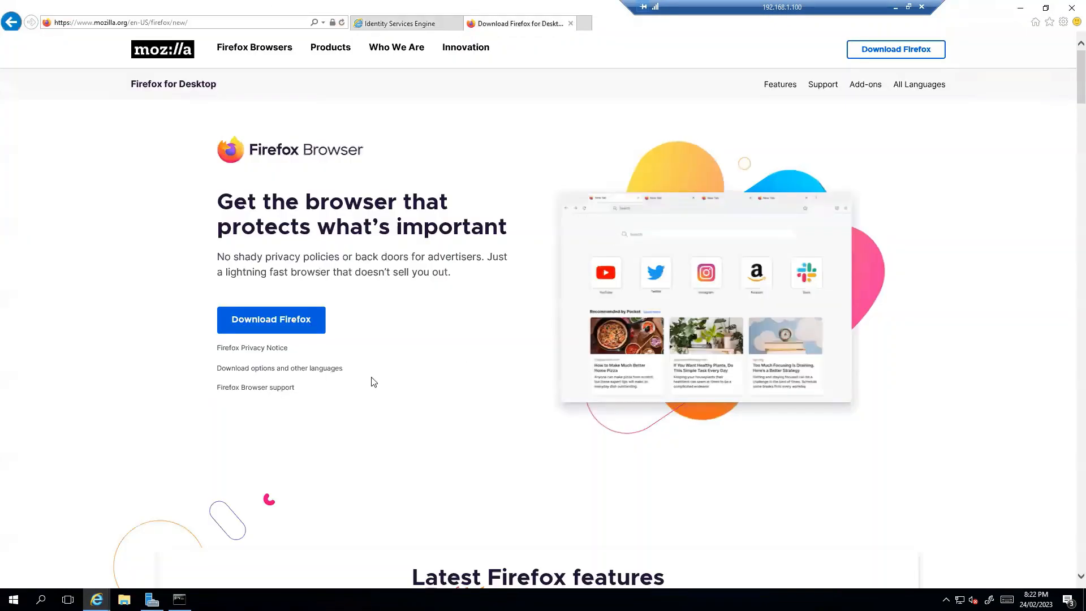
pyautogui.click(296, 317)
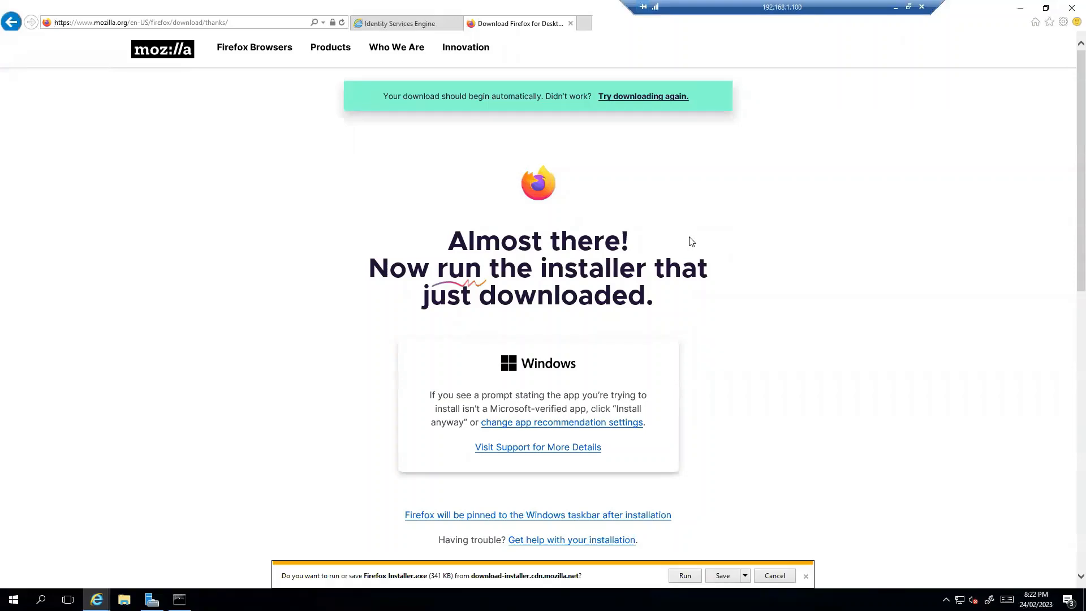
pyautogui.click(684, 576)
pyautogui.click(420, 25)
pyautogui.click(458, 23)
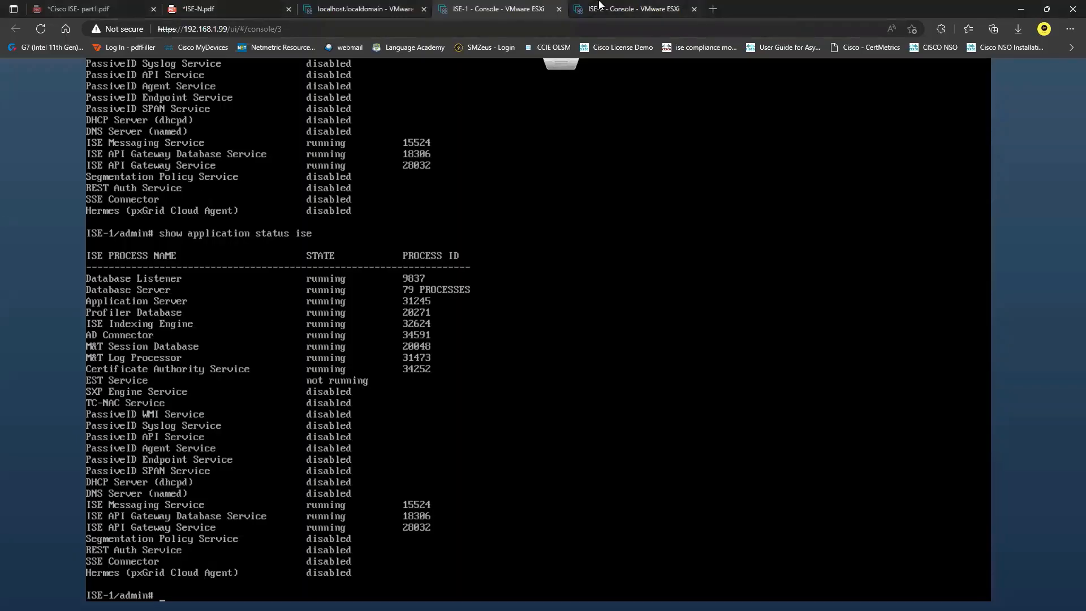
# Step: Compare ISE-1 and ISE-2 'show application status ise' output, marking the Indexing Engine row, ending on ISE-2
pyautogui.click(600, 6)
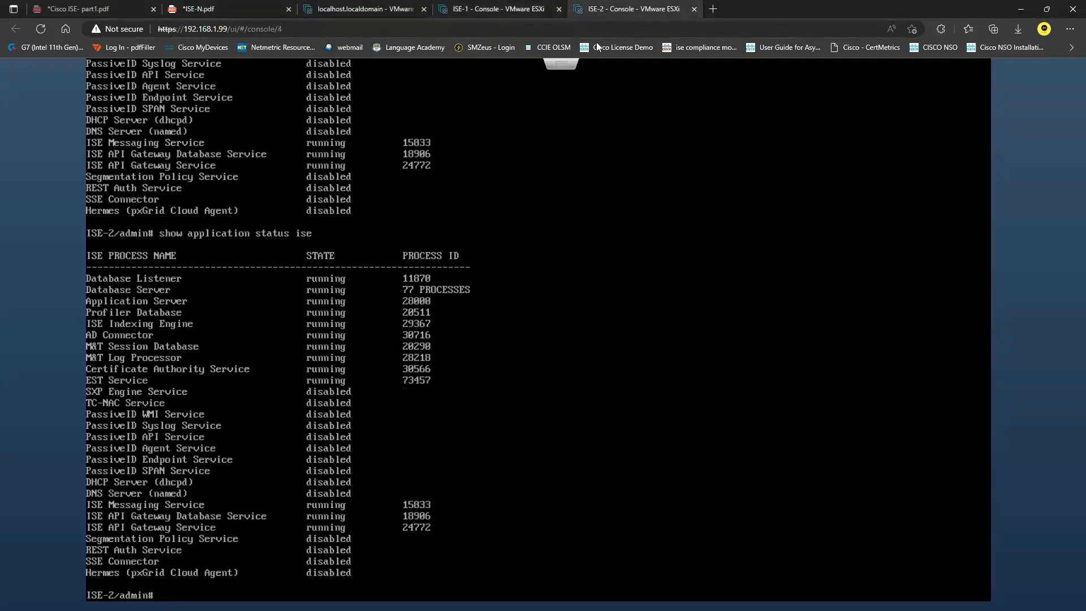
pyautogui.click(505, 7)
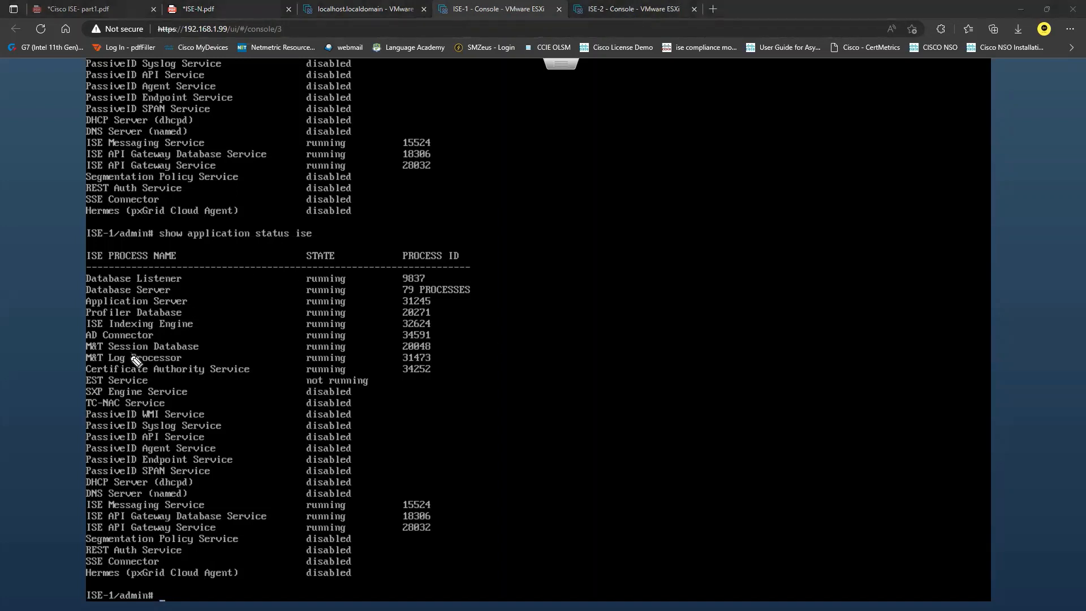
pyautogui.moveTo(195, 323)
pyautogui.mouseDown()
pyautogui.moveTo(218, 323)
pyautogui.moveTo(213, 301)
pyautogui.mouseUp()
pyautogui.press('Escape')
pyautogui.click(672, 4)
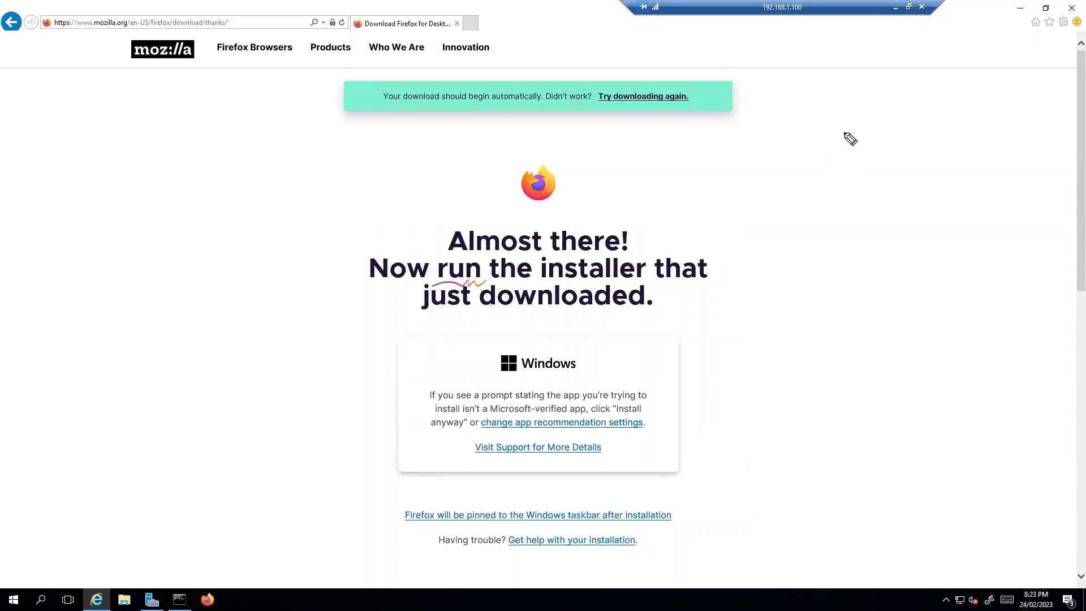
# Step: Handwrite on-screen notes: Snapshot with a version number above it, then Pause below
pyautogui.moveTo(838, 120)
pyautogui.mouseDown()
pyautogui.moveTo(873, 129)
pyautogui.moveTo(905, 115)
pyautogui.moveTo(924, 126)
pyautogui.moveTo(928, 115)
pyautogui.mouseUp()
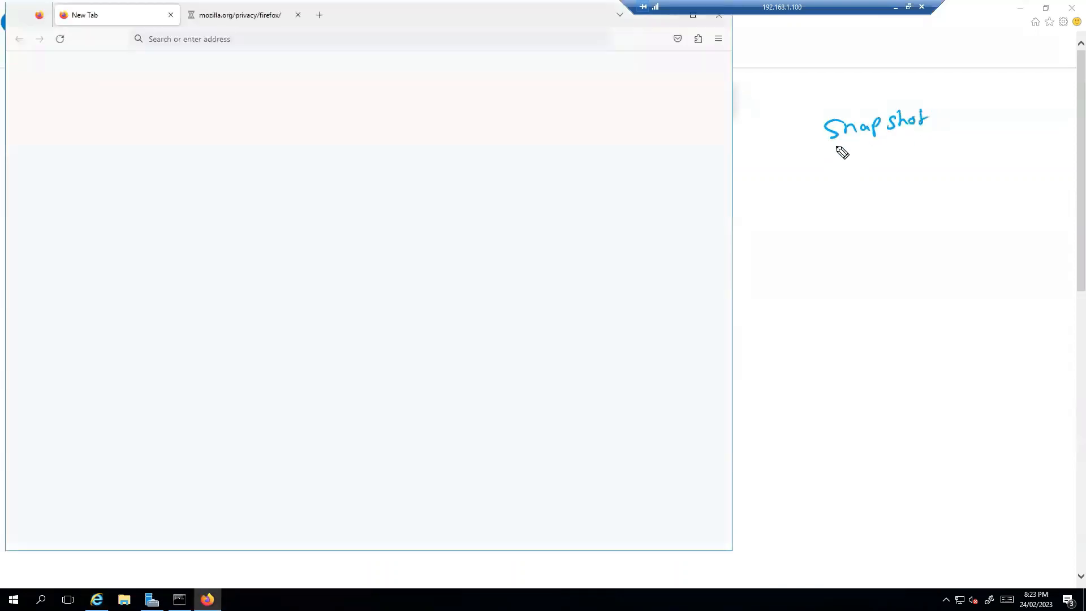
pyautogui.moveTo(829, 146); pyautogui.dragTo(958, 128)
pyautogui.moveTo(829, 80); pyautogui.dragTo(860, 86)
pyautogui.click(847, 83)
pyautogui.click(855, 79)
pyautogui.moveTo(835, 96); pyautogui.dragTo(866, 90)
pyautogui.moveTo(795, 130); pyautogui.dragTo(815, 144)
pyautogui.moveTo(808, 128); pyautogui.dragTo(797, 145)
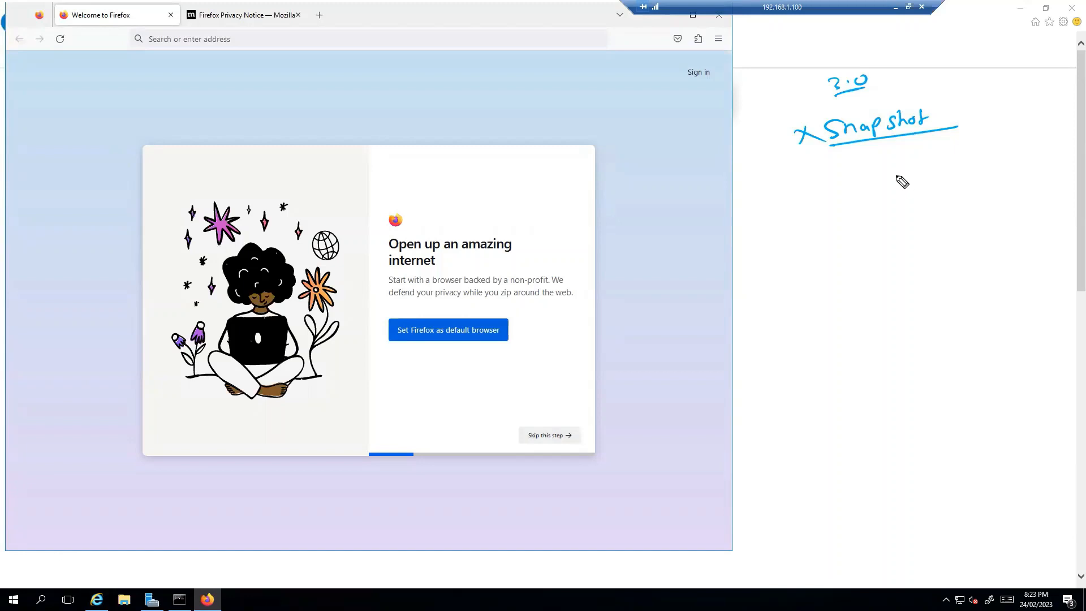
pyautogui.moveTo(957, 107); pyautogui.dragTo(986, 98)
pyautogui.moveTo(847, 162); pyautogui.dragTo(850, 168)
pyautogui.moveTo(871, 156)
pyautogui.mouseDown()
pyautogui.moveTo(921, 151)
pyautogui.moveTo(851, 170)
pyautogui.moveTo(851, 185)
pyautogui.moveTo(827, 183)
pyautogui.moveTo(943, 168)
pyautogui.mouseUp()
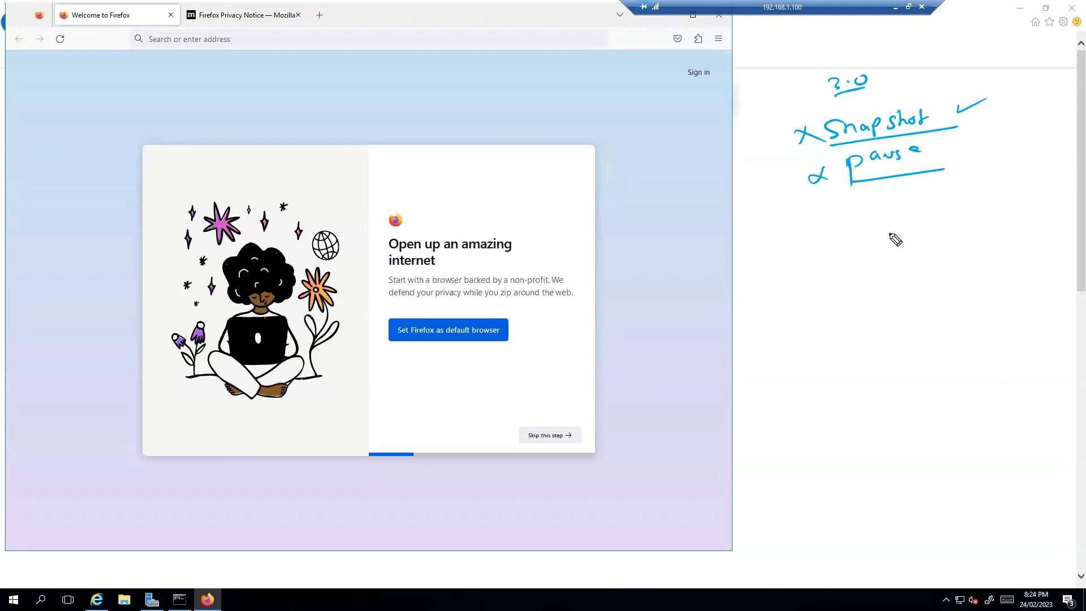
pyautogui.moveTo(973, 105); pyautogui.dragTo(971, 129)
# Step: Add 'Shutdown ISE' and '15mn' notes, underline Snapshot and Pause, then clear all annotations
pyautogui.moveTo(843, 211)
pyautogui.mouseDown()
pyautogui.moveTo(829, 225)
pyautogui.moveTo(999, 198)
pyautogui.mouseUp()
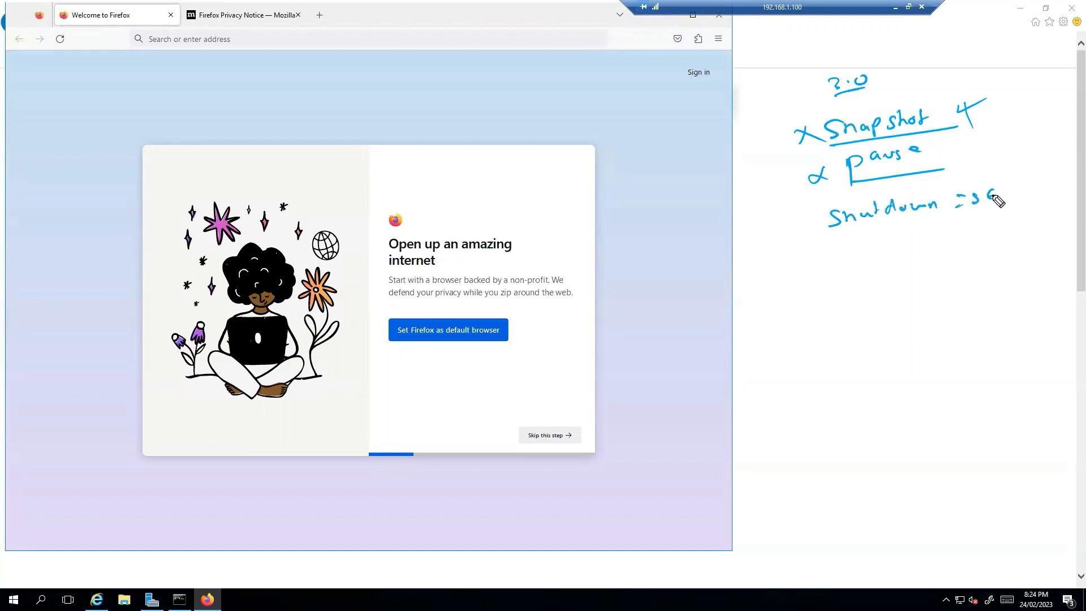
pyautogui.moveTo(836, 242); pyautogui.dragTo(952, 229)
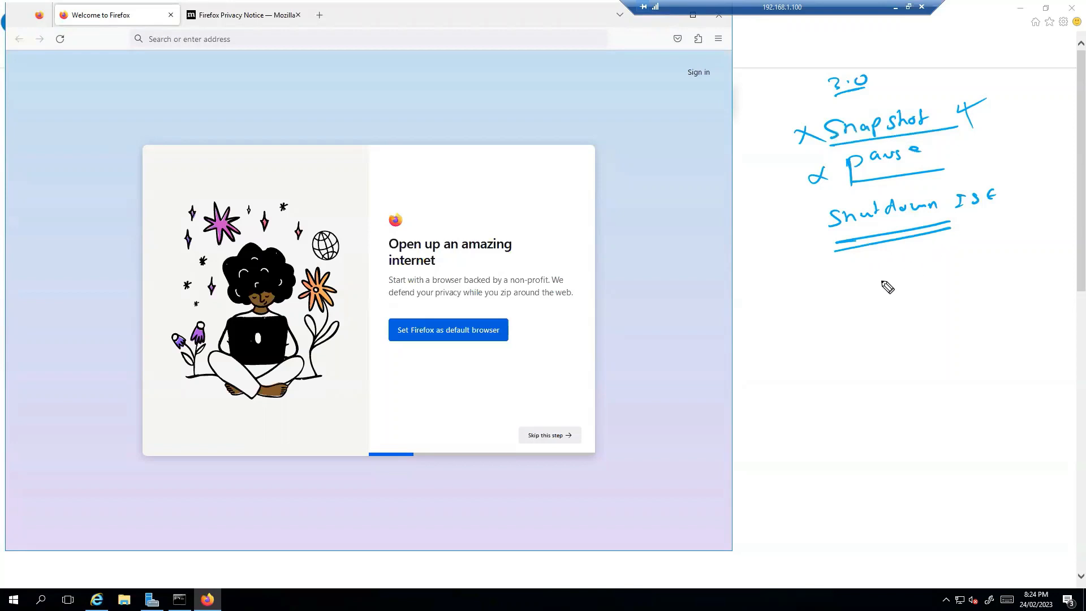
pyautogui.moveTo(839, 285); pyautogui.dragTo(841, 308)
pyautogui.moveTo(859, 283)
pyautogui.mouseDown()
pyautogui.moveTo(864, 294)
pyautogui.moveTo(895, 285)
pyautogui.mouseUp()
pyautogui.moveTo(842, 308); pyautogui.dragTo(888, 299)
pyautogui.moveTo(802, 155); pyautogui.dragTo(912, 135)
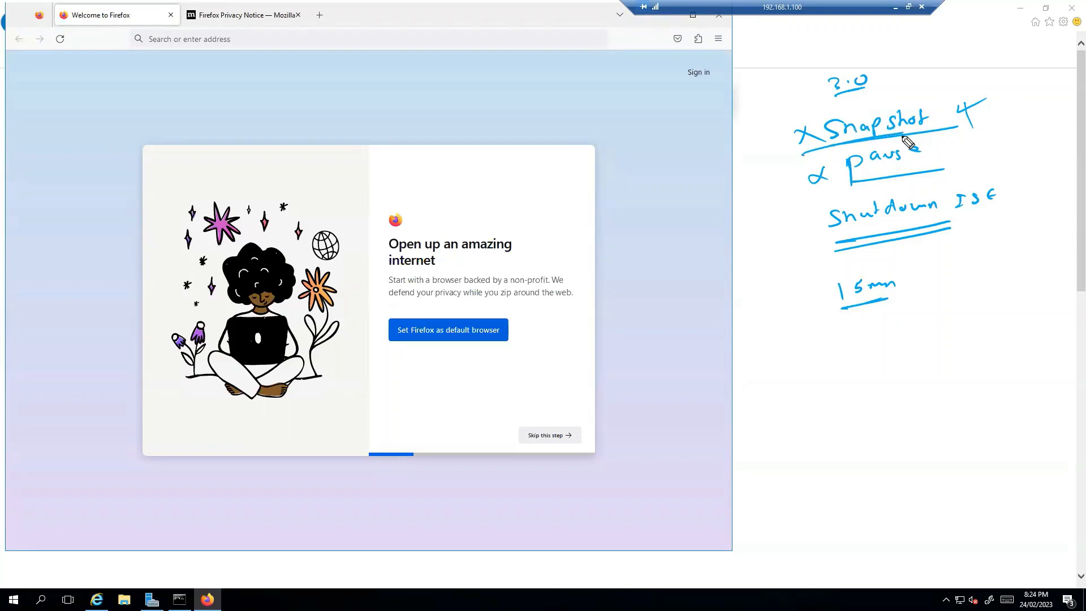
pyautogui.moveTo(824, 189); pyautogui.dragTo(944, 167)
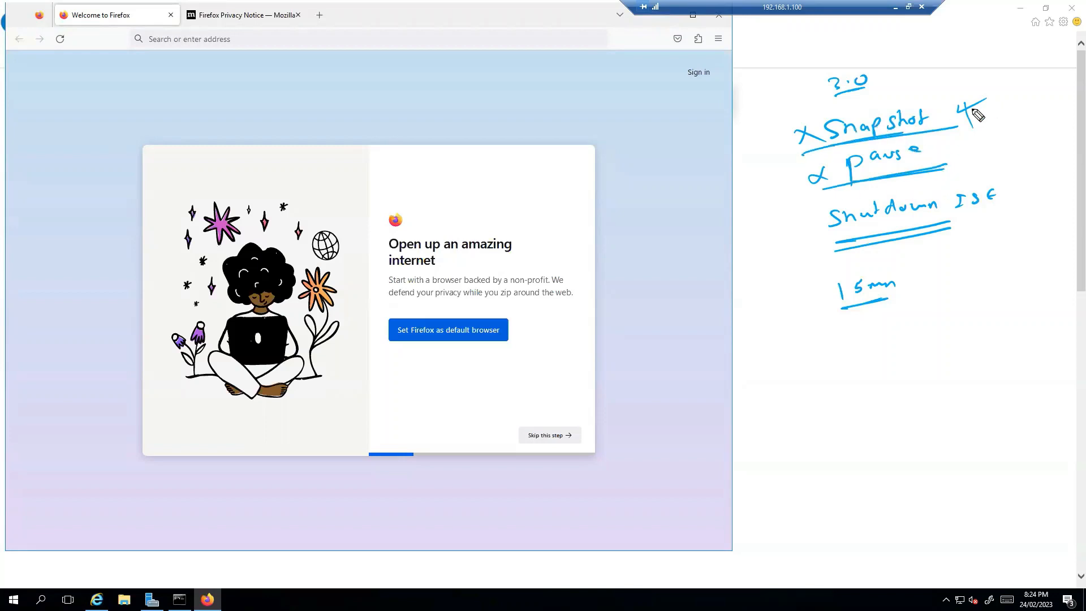
pyautogui.moveTo(920, 95)
pyautogui.mouseDown()
pyautogui.moveTo(919, 84)
pyautogui.moveTo(1021, 79)
pyautogui.moveTo(1043, 67)
pyautogui.moveTo(961, 101)
pyautogui.moveTo(1016, 111)
pyautogui.moveTo(1002, 96)
pyautogui.moveTo(1008, 125)
pyautogui.moveTo(1015, 109)
pyautogui.moveTo(991, 135)
pyautogui.moveTo(997, 152)
pyautogui.moveTo(987, 148)
pyautogui.moveTo(989, 160)
pyautogui.moveTo(1011, 151)
pyautogui.mouseUp()
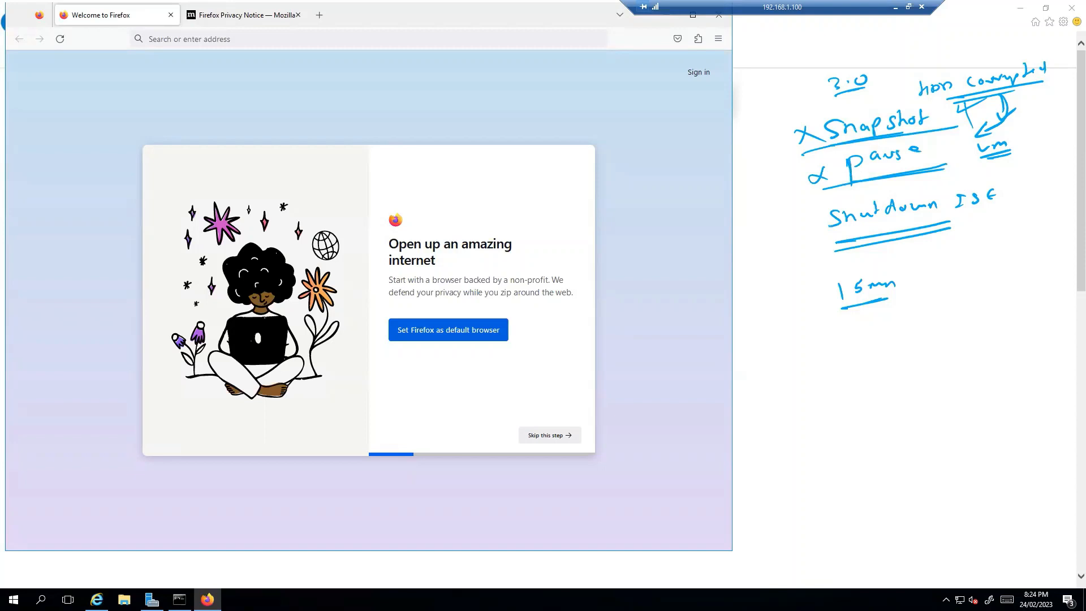
pyautogui.press('Escape')
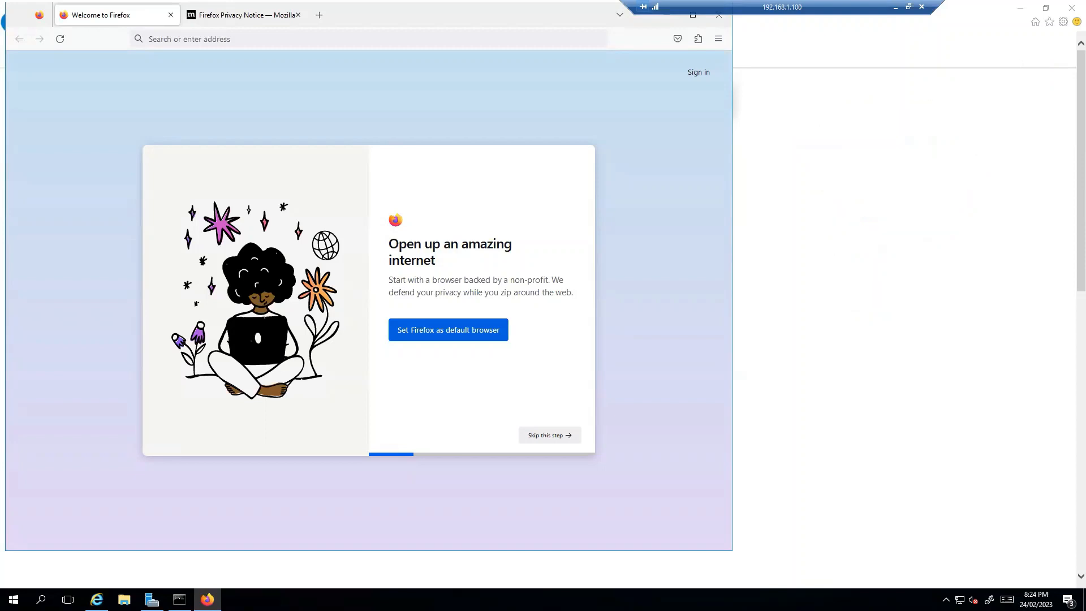
# Step: Maximize Firefox, skip the default-browser and import onboarding, and close the Welcome and Privacy Notice tabs
pyautogui.click(692, 17)
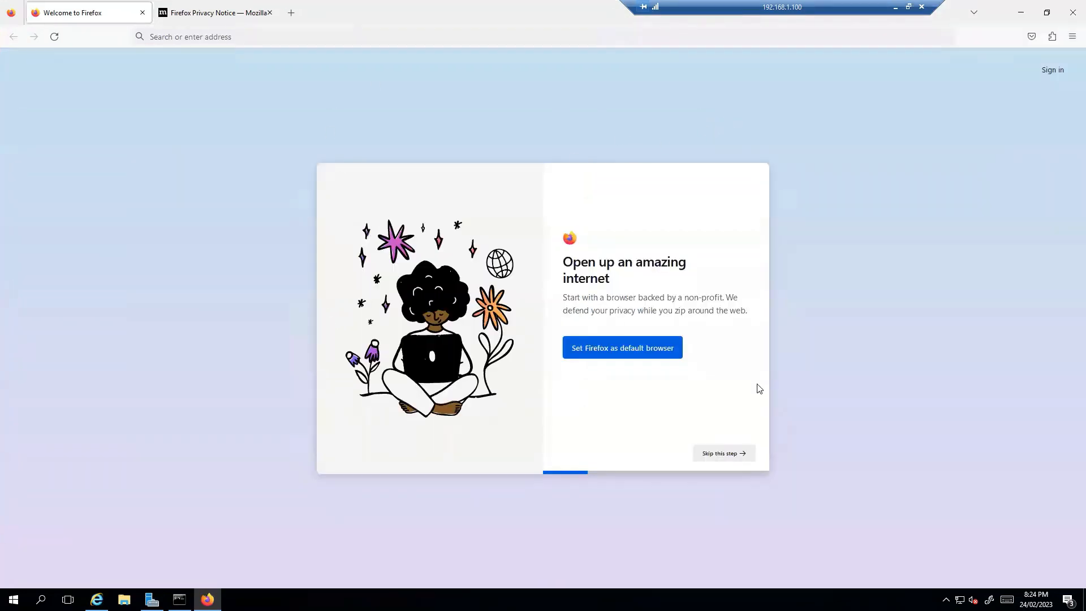
pyautogui.click(732, 457)
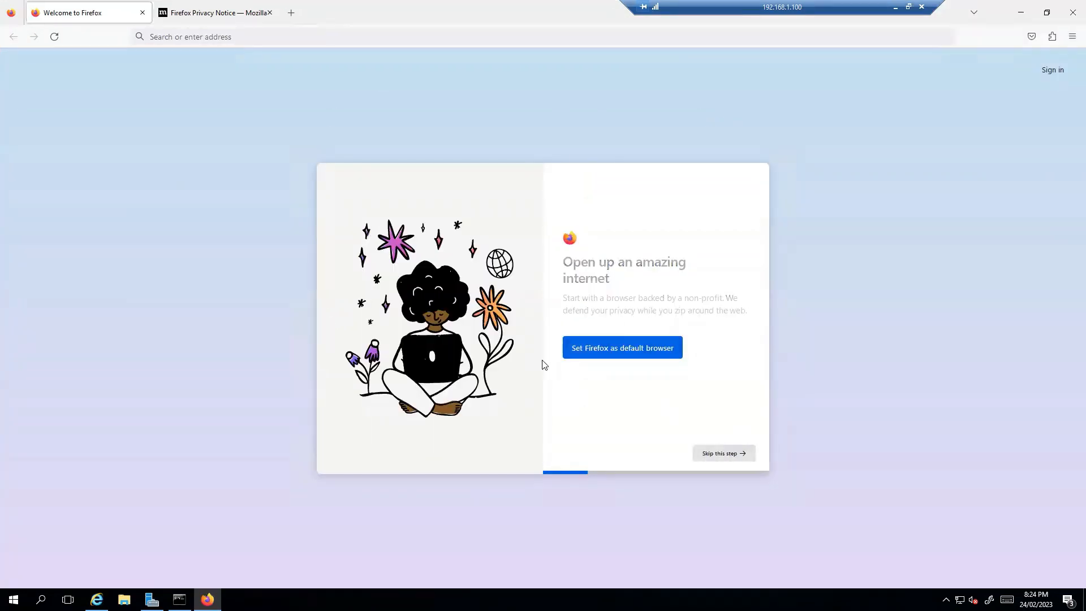
pyautogui.click(742, 449)
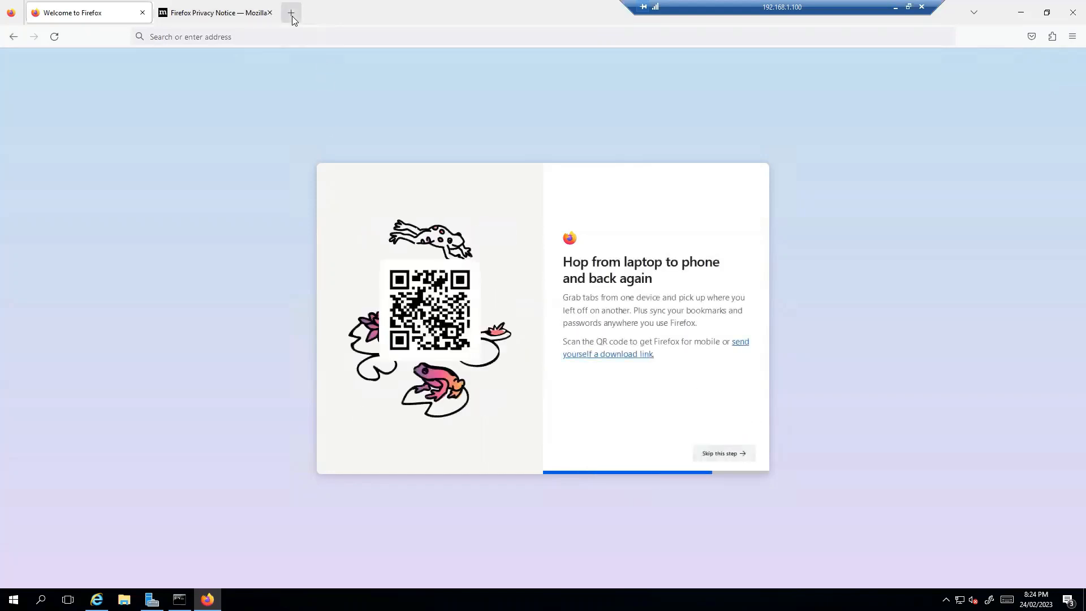
pyautogui.click(291, 13)
pyautogui.click(270, 13)
pyautogui.click(136, 13)
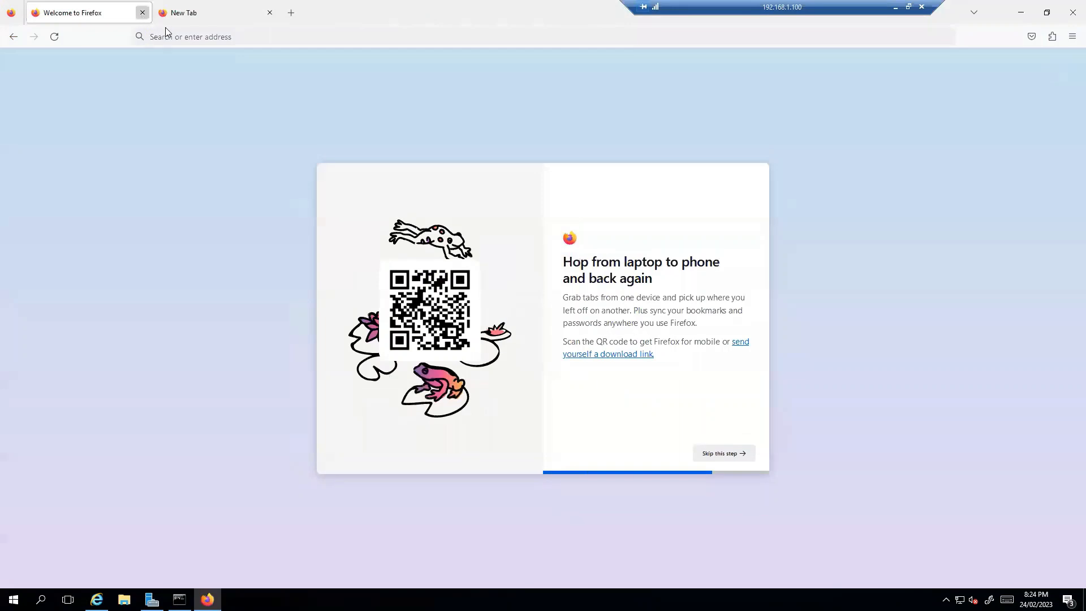
pyautogui.click(142, 13)
pyautogui.click(220, 37)
pyautogui.write('https')
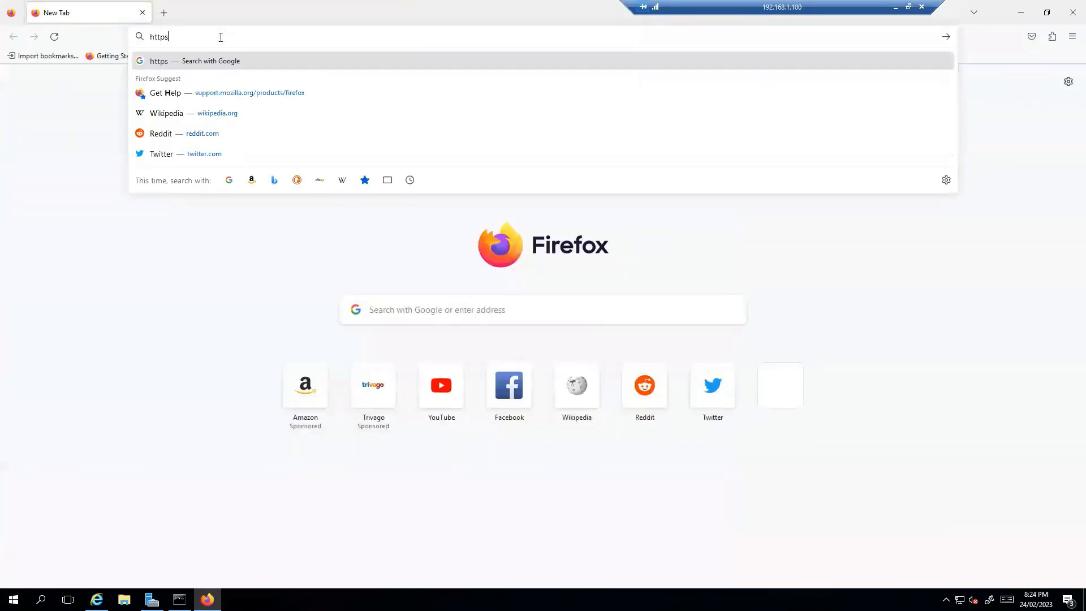
pyautogui.write('://ise1.sysable.com')
pyautogui.press('Return')
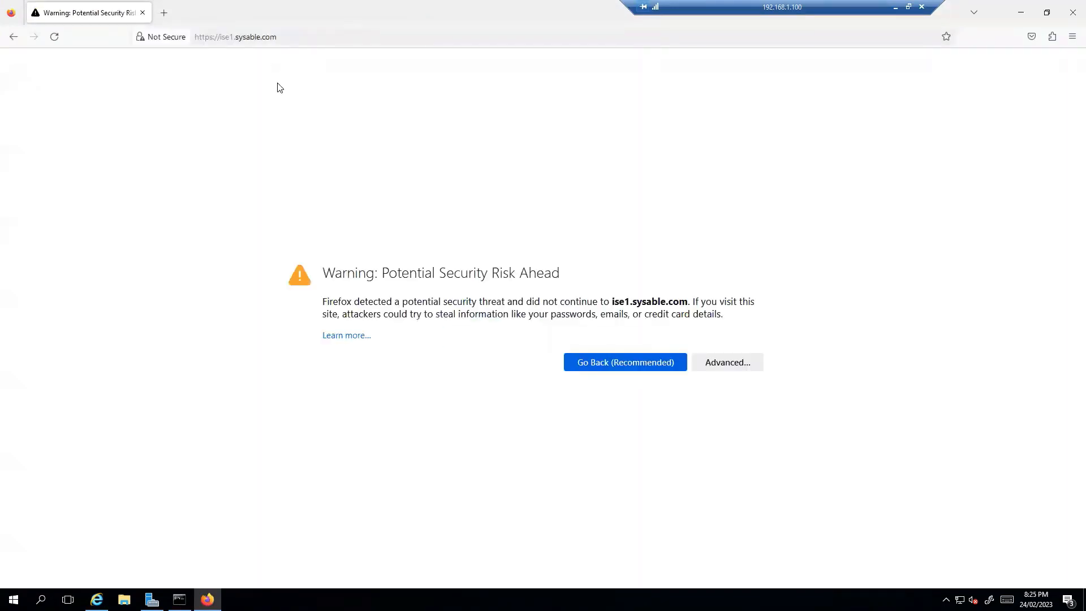
pyautogui.click(727, 362)
pyautogui.click(725, 543)
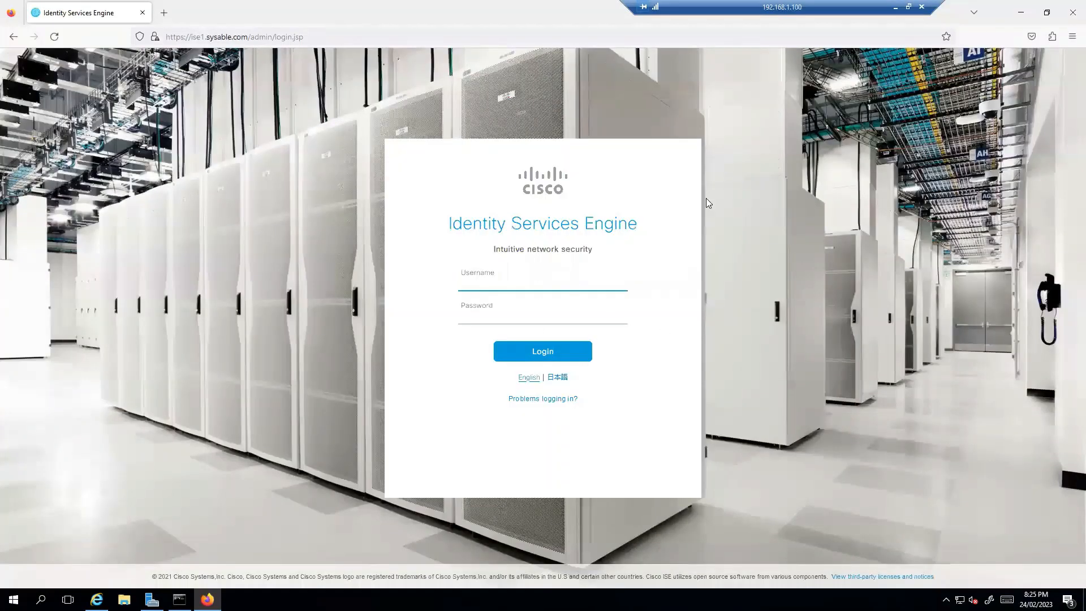
pyautogui.click(164, 13)
pyautogui.click(281, 40)
pyautogui.write('https://')
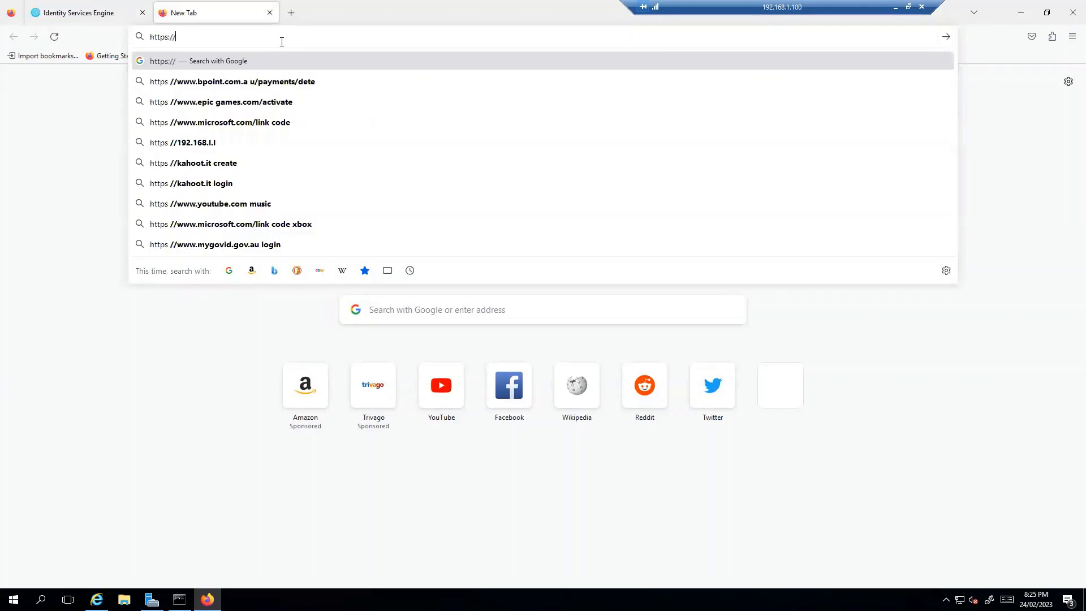
pyautogui.write('ise2.sysable.com')
pyautogui.press('Return')
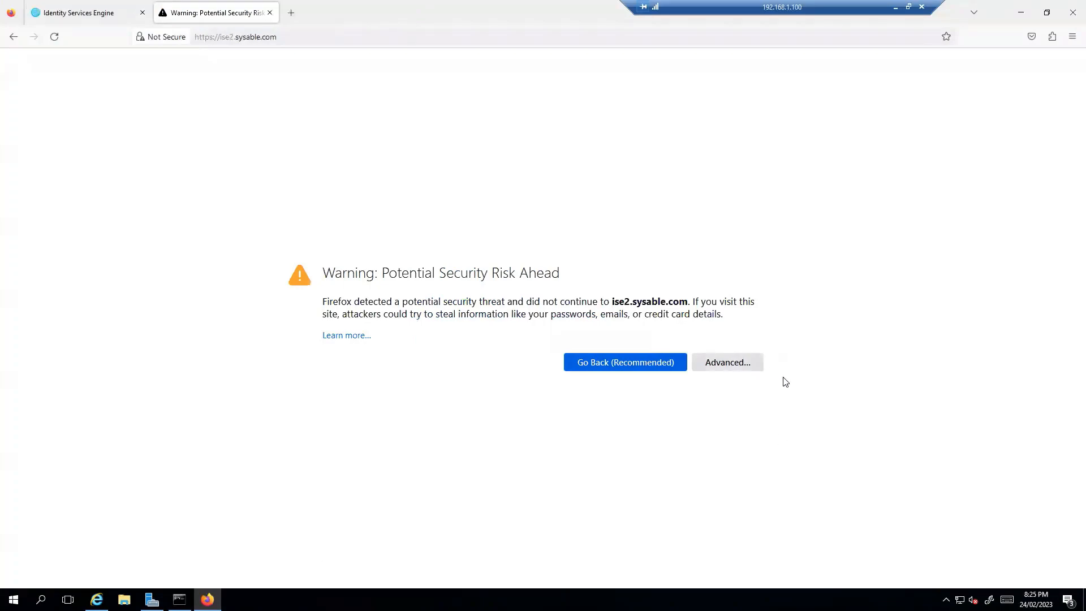
pyautogui.click(745, 365)
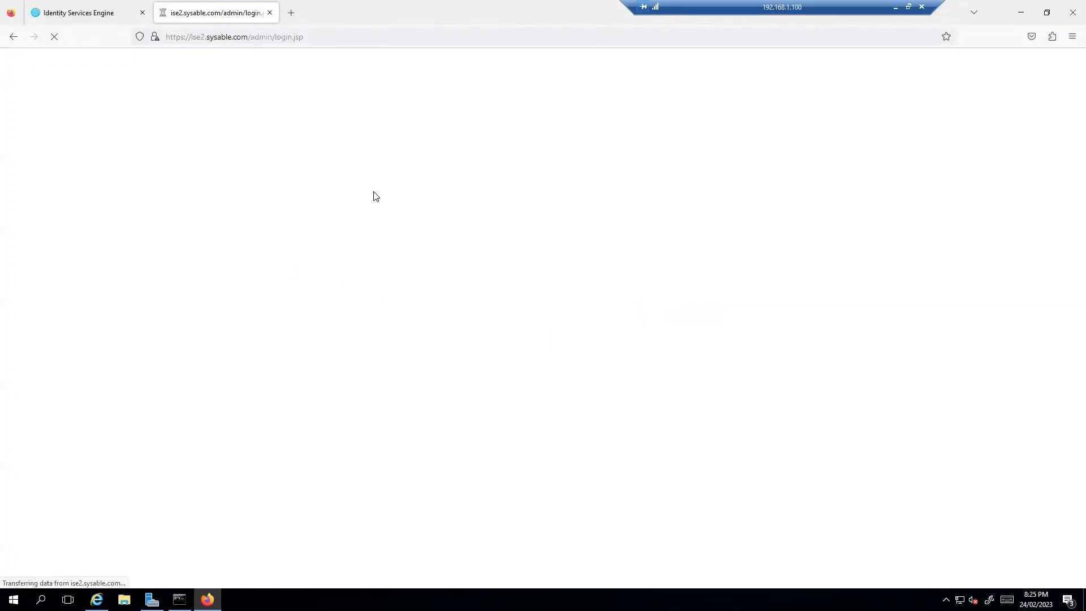